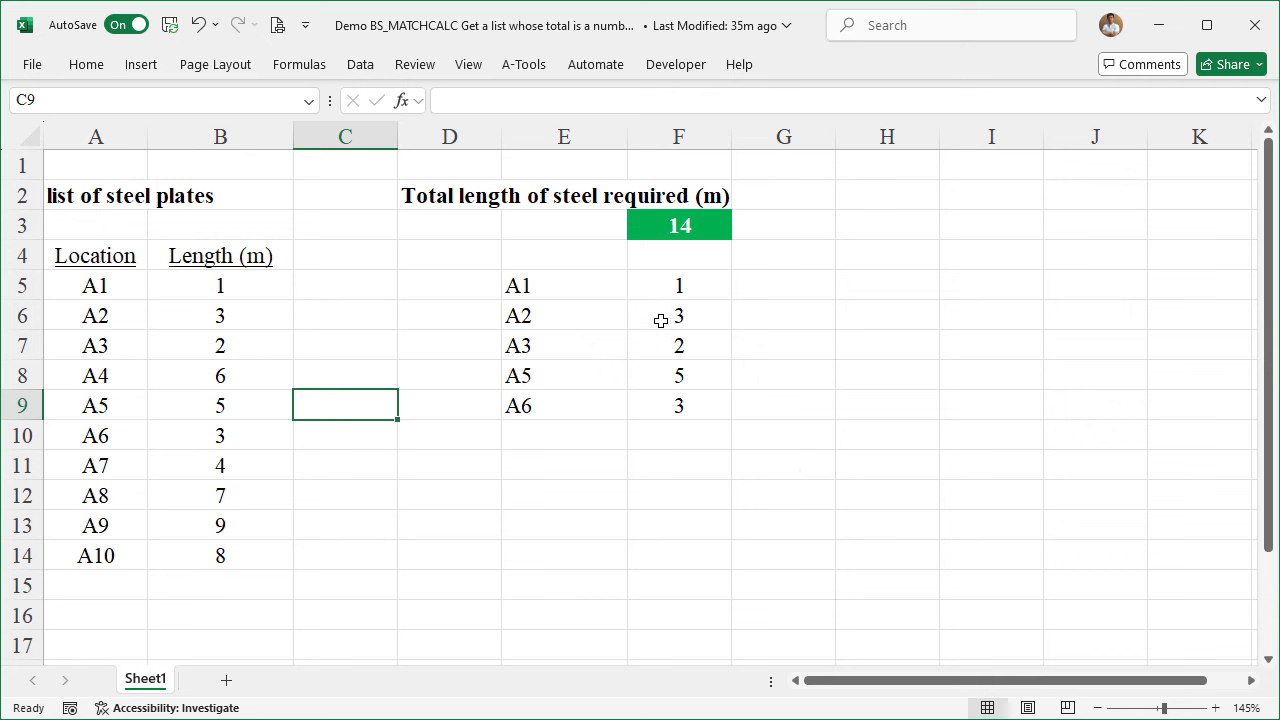
# Review the plate locations and lengths, and check the matched lengths F5:F9 sum to 14
pyautogui.click(113, 309)
pyautogui.press('Up')
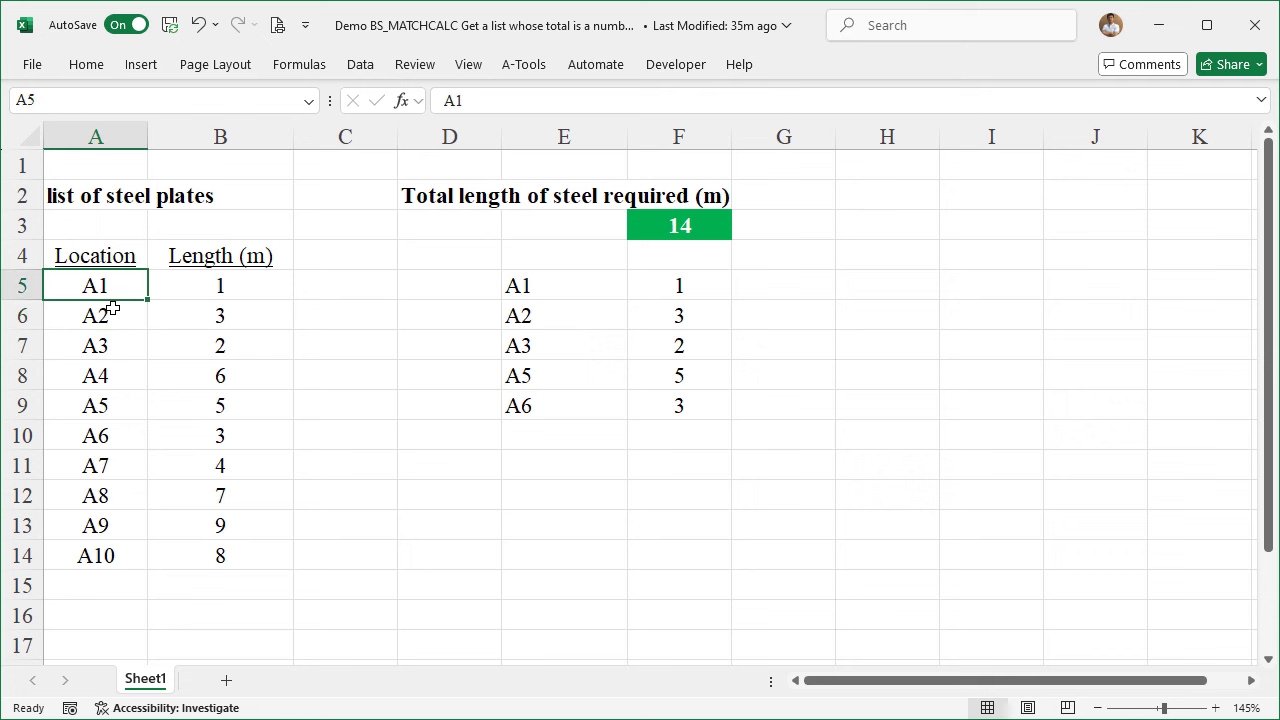
pyautogui.hotkey('shift', 'Down')
pyautogui.hotkey('shift', 'Down')
pyautogui.hotkey('shift', 'Down')
pyautogui.hotkey('shift', 'Down')
pyautogui.hotkey('shift', 'Down')
pyautogui.hotkey('shift', 'Down')
pyautogui.hotkey('shift', 'Down')
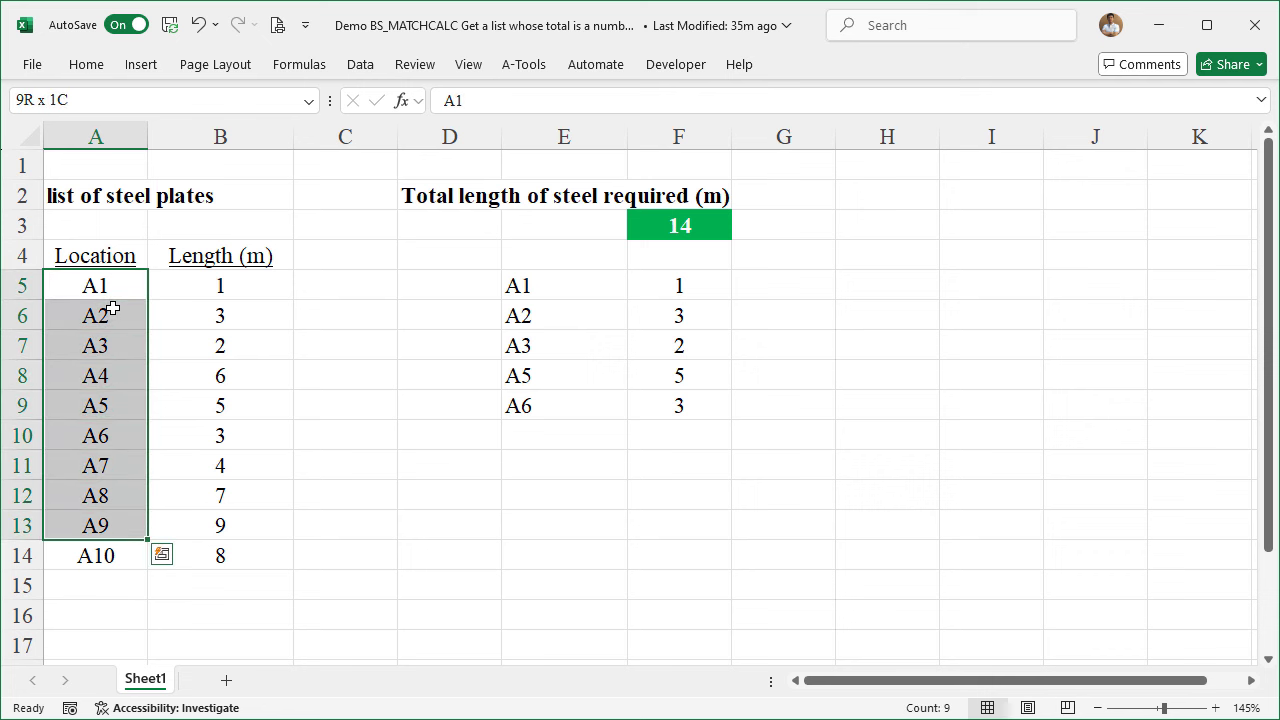
pyautogui.hotkey('shift', 'Down')
pyautogui.press('Right')
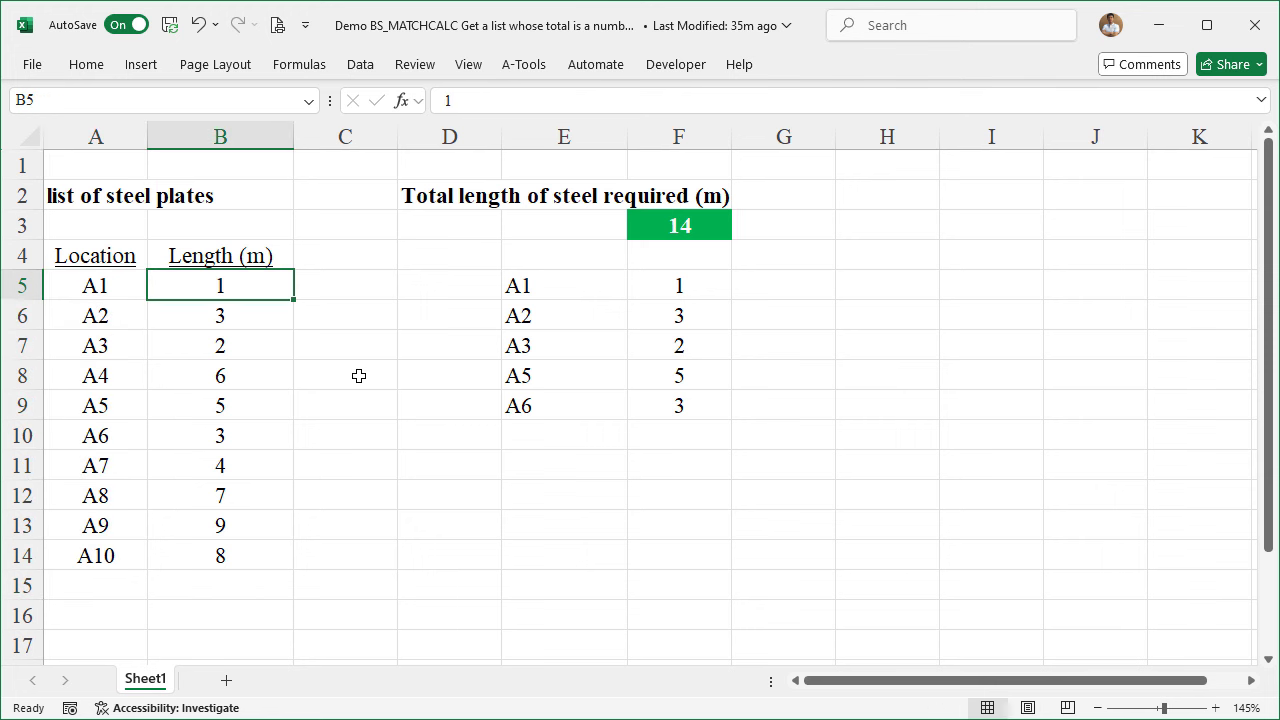
pyautogui.hotkey('shift', 'Down')
pyautogui.hotkey('shift', 'Down')
pyautogui.hotkey('shift', 'Down')
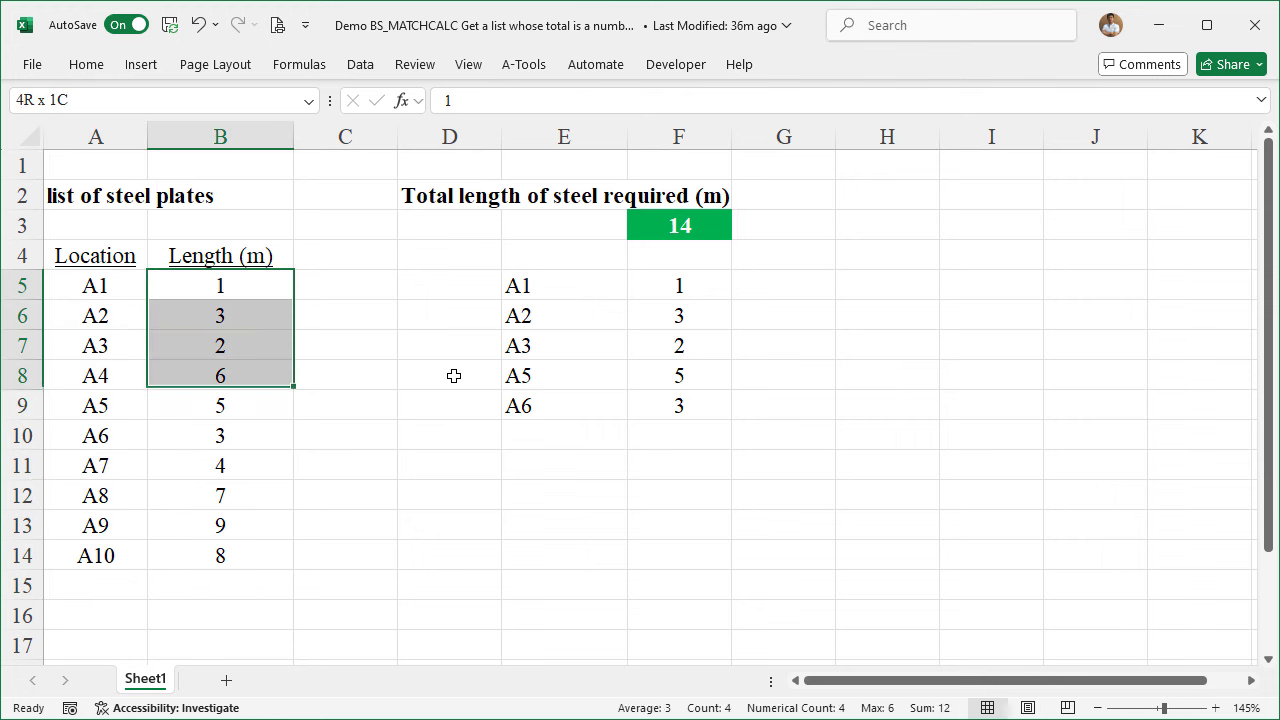
pyautogui.hotkey('shift', 'Down')
pyautogui.hotkey('shift', 'Down')
pyautogui.hotkey('shift', 'Down')
pyautogui.hotkey('shift', 'Down')
pyautogui.hotkey('shift', 'Down')
pyautogui.hotkey('shift', 'Down')
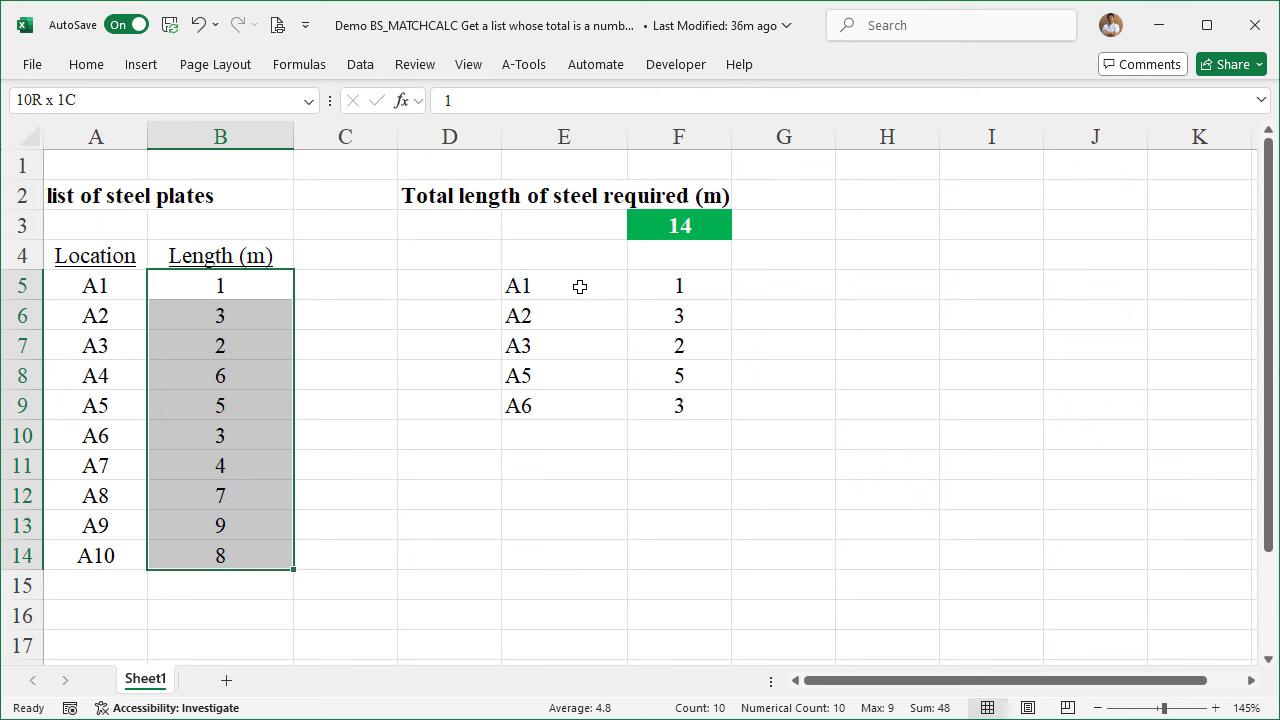
pyautogui.click(662, 226)
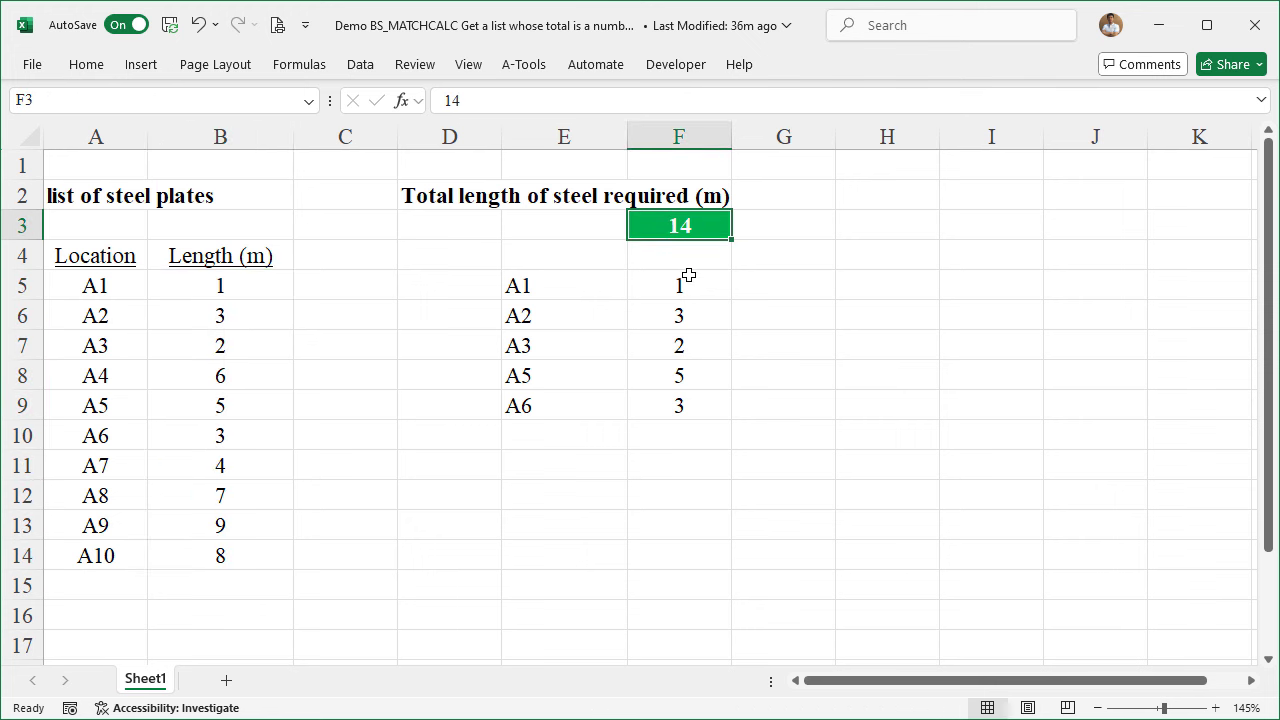
pyautogui.moveTo(676, 281); pyautogui.dragTo(664, 408)
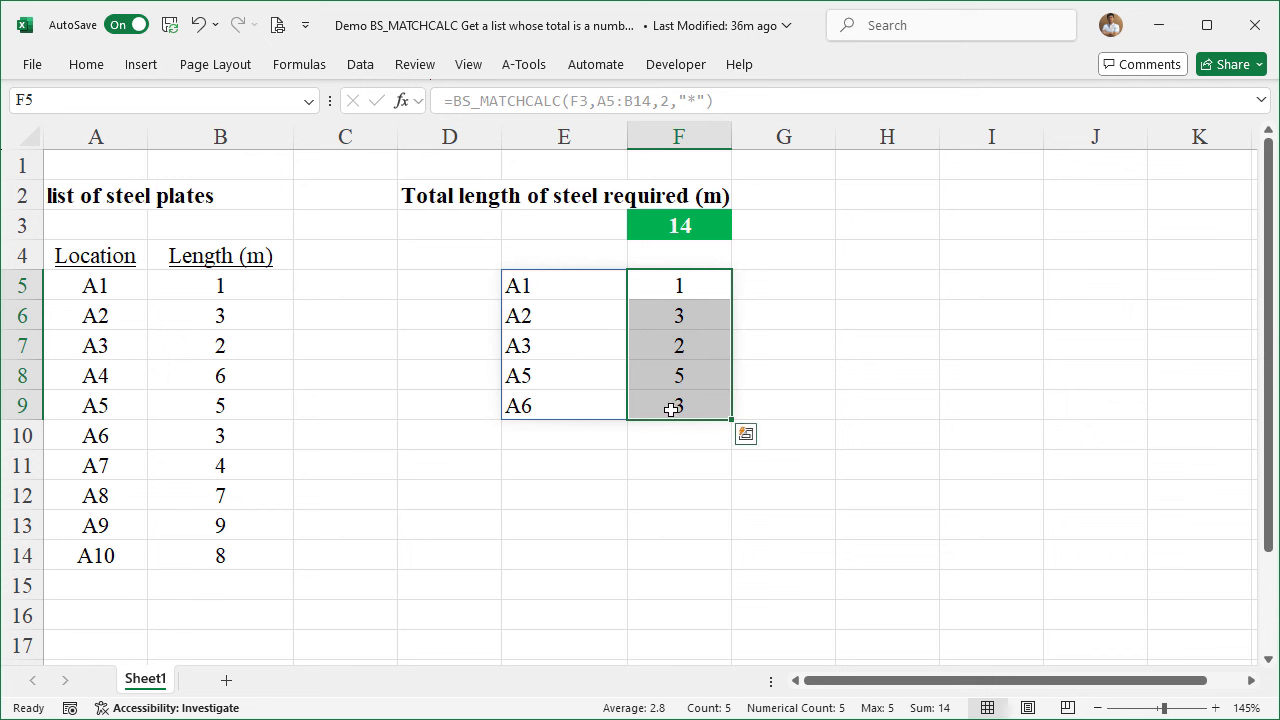
# Set the required total in F3 to 10 and check the matched lengths sum to 10
pyautogui.click(688, 226)
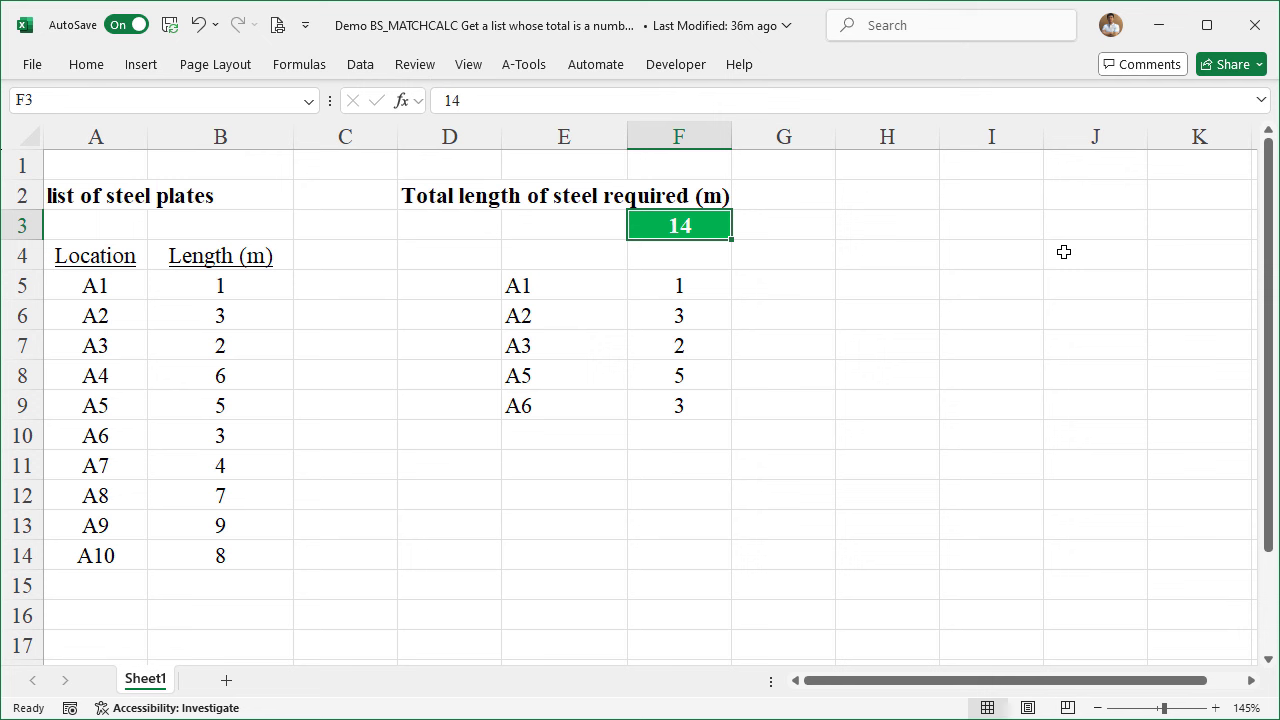
pyautogui.write('10')
pyautogui.press('Return')
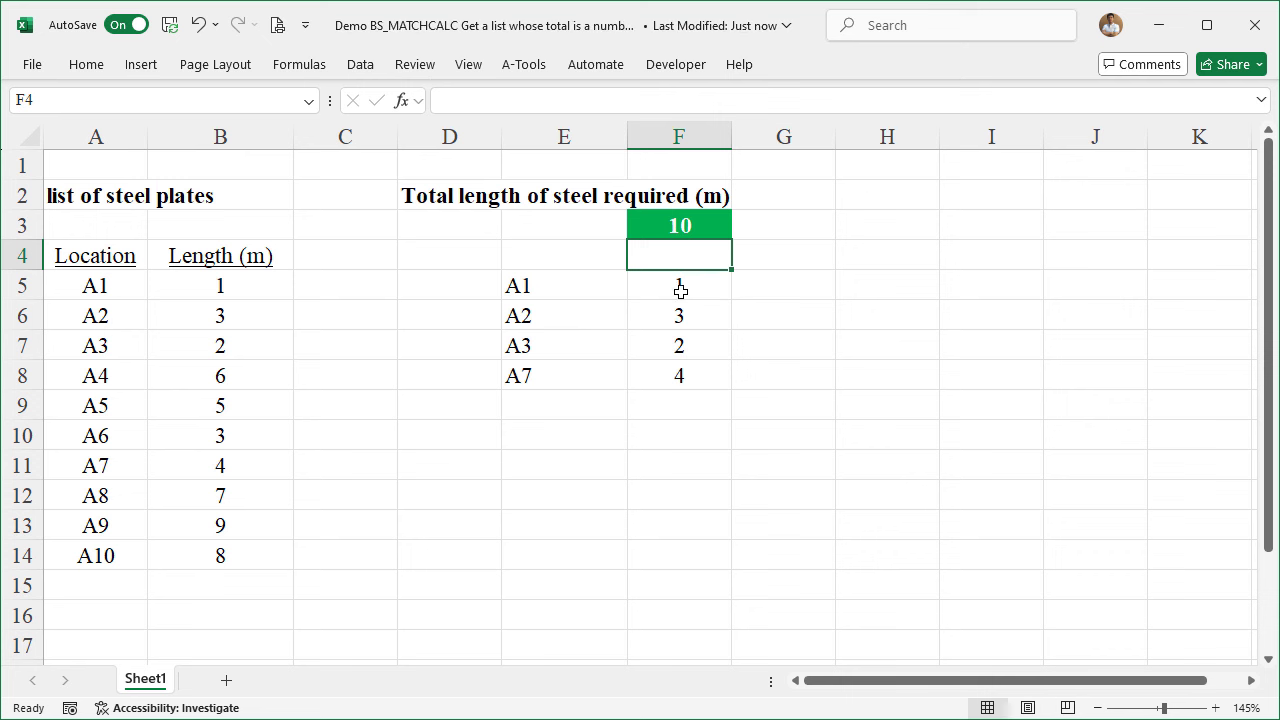
pyautogui.moveTo(571, 286)
pyautogui.mouseDown()
pyautogui.moveTo(557, 320)
pyautogui.moveTo(585, 368)
pyautogui.moveTo(690, 378)
pyautogui.mouseUp()
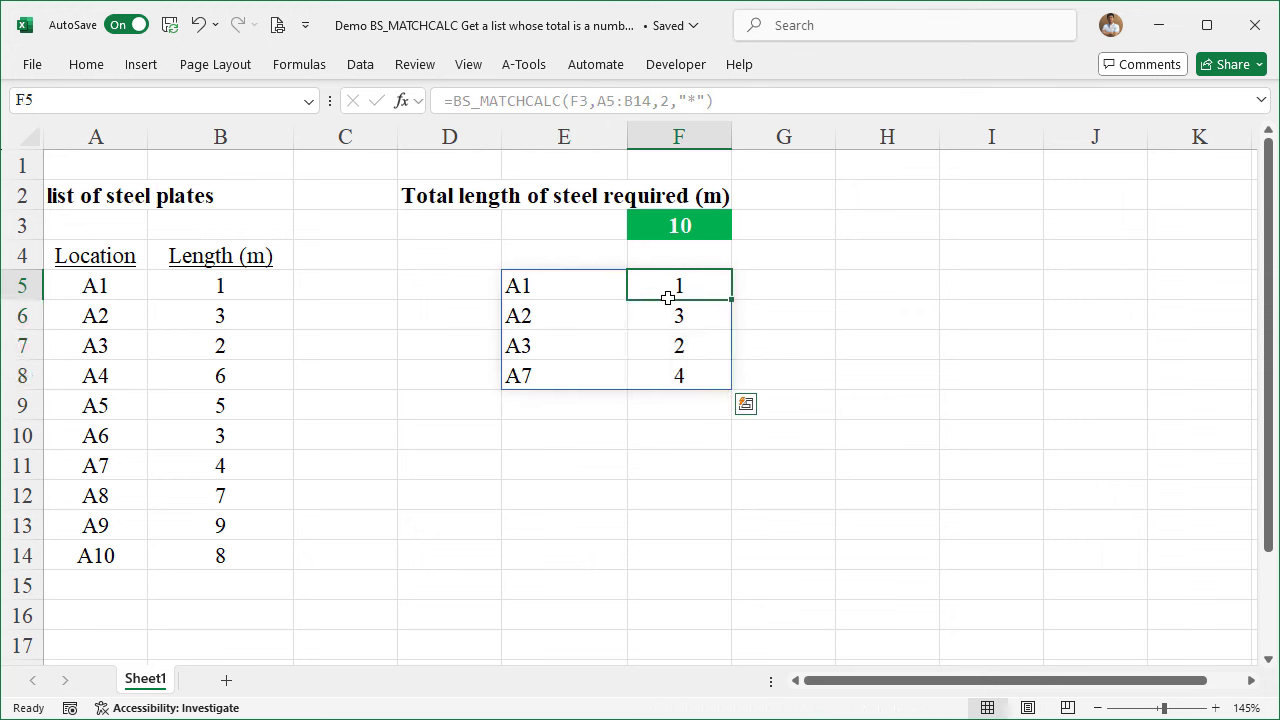
pyautogui.moveTo(666, 294); pyautogui.dragTo(667, 384)
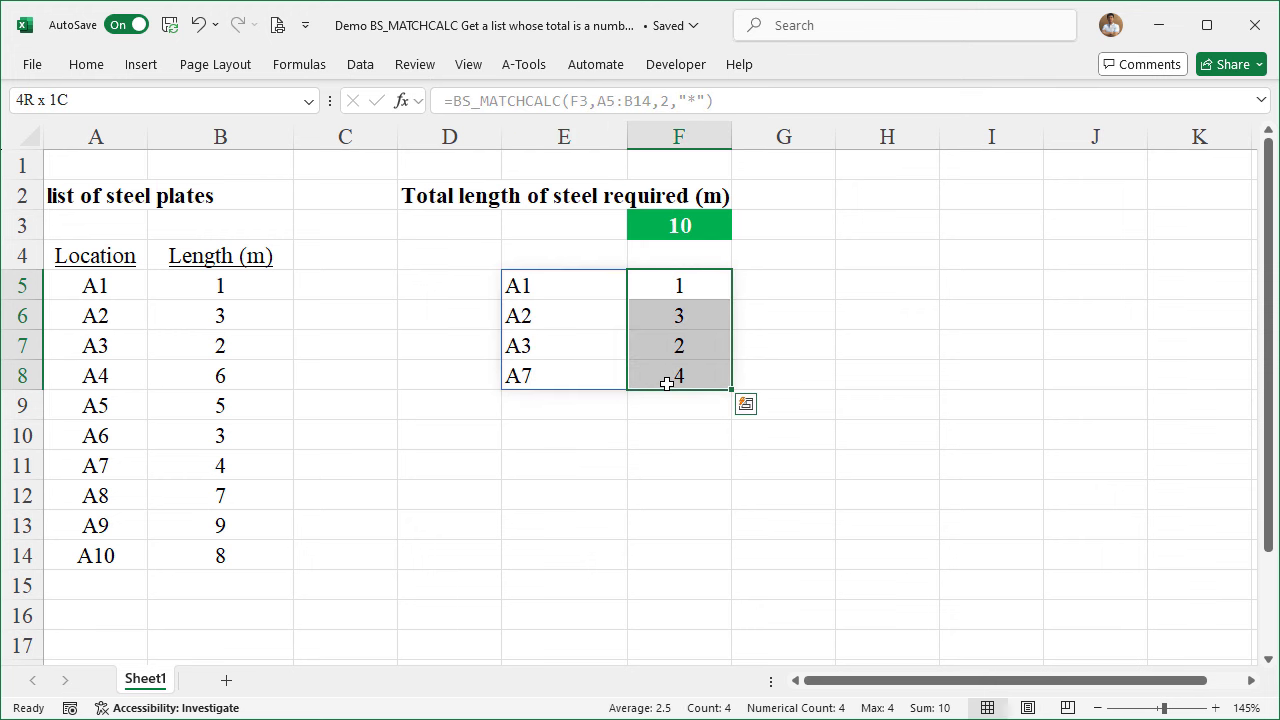
# Change the required total to 15, then 20, and review the E5:F10 result list summing to 20
pyautogui.click(682, 224)
pyautogui.write('15')
pyautogui.press('Return')
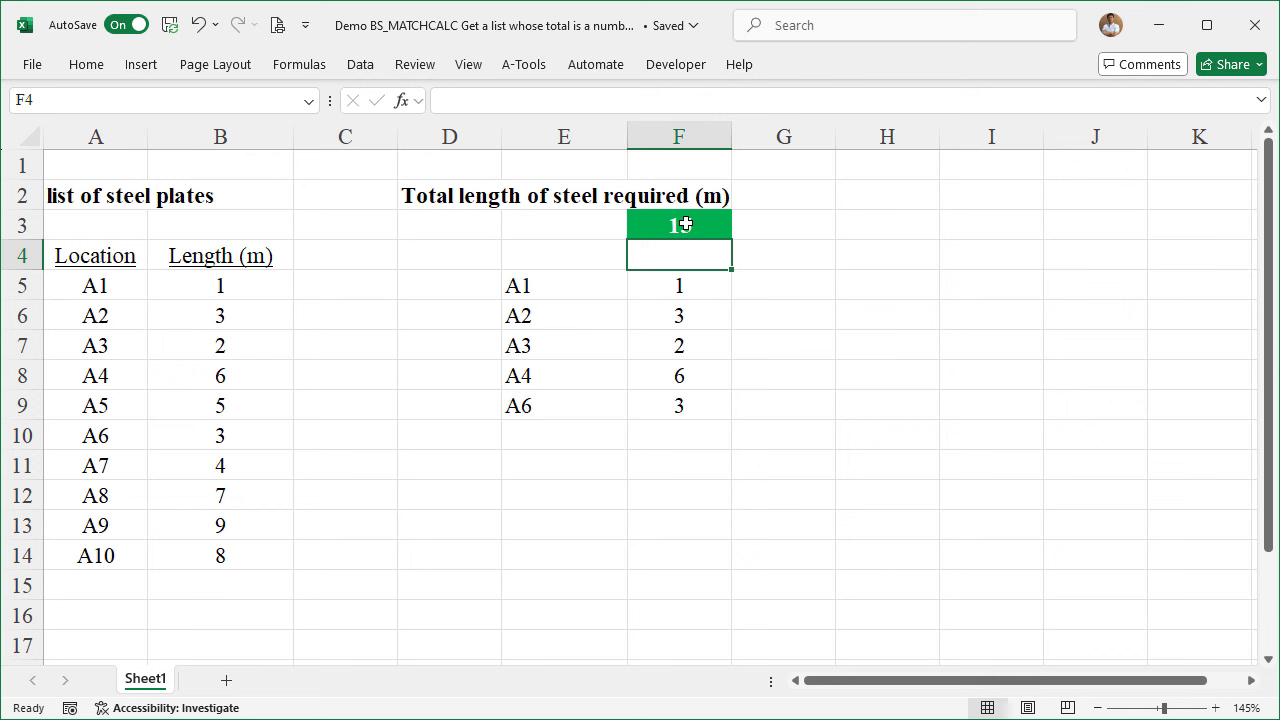
pyautogui.click(680, 225)
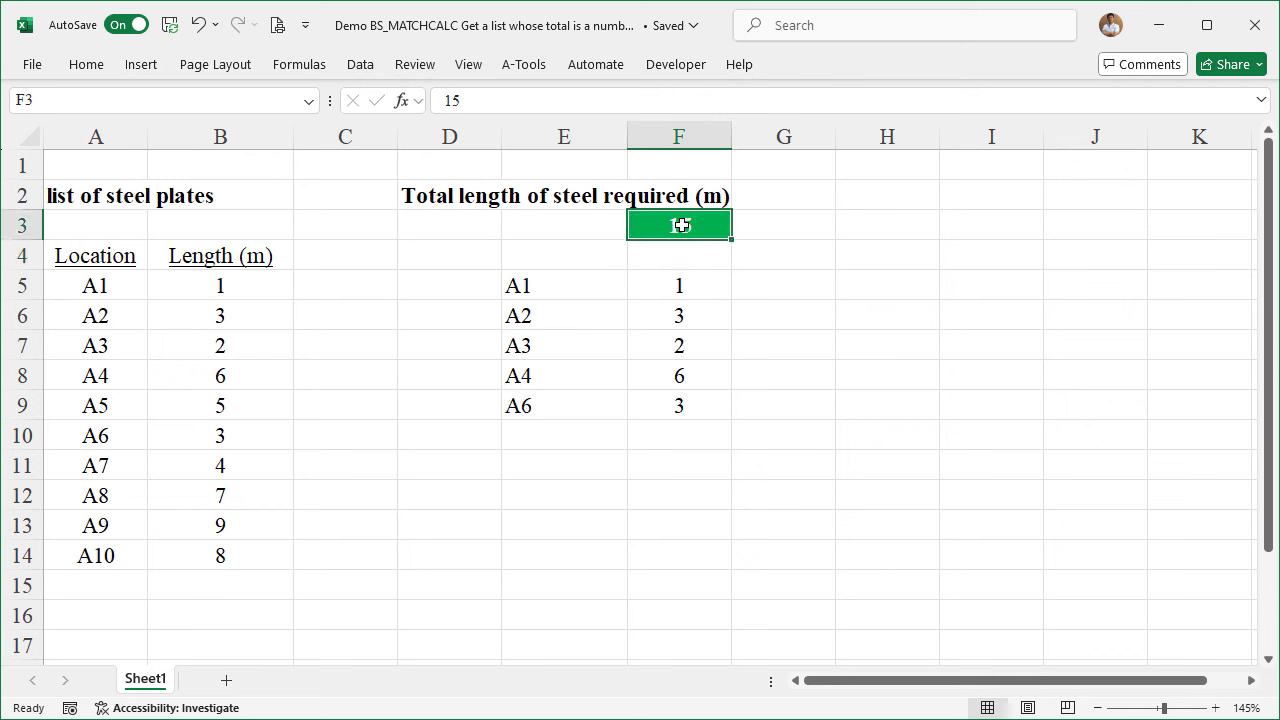
pyautogui.write('20')
pyautogui.press('Return')
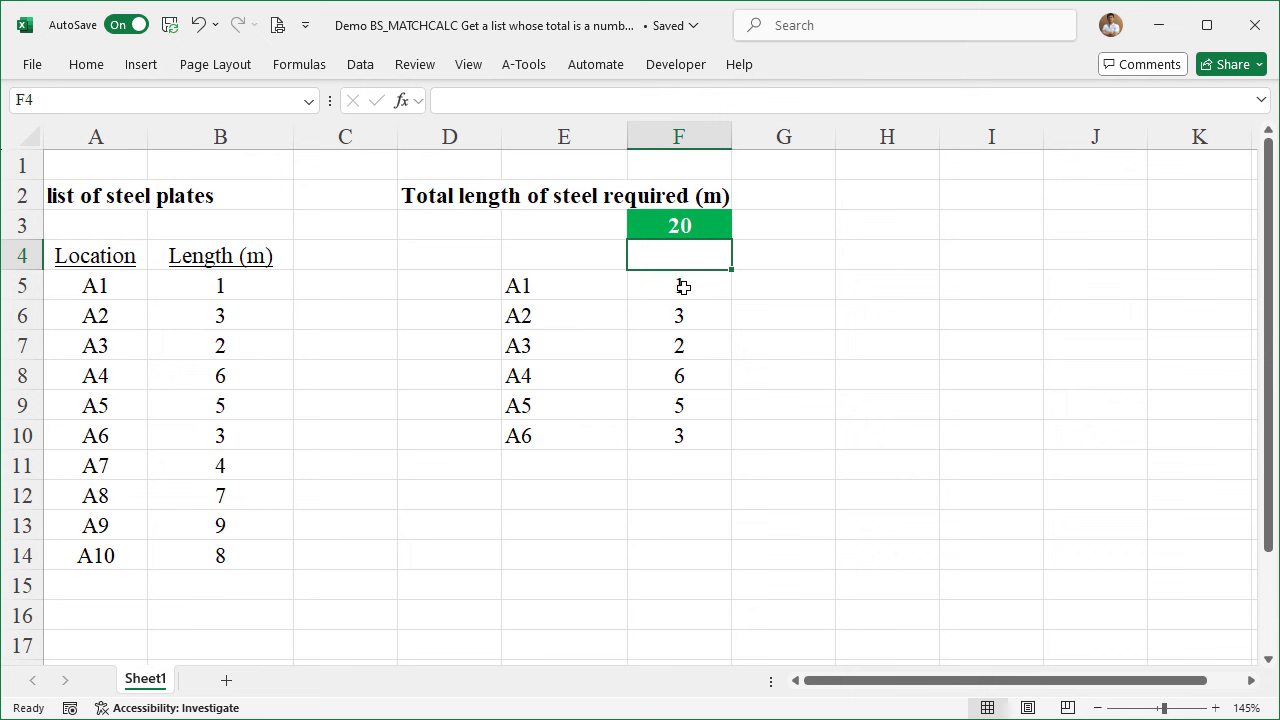
pyautogui.moveTo(680, 288); pyautogui.dragTo(675, 428)
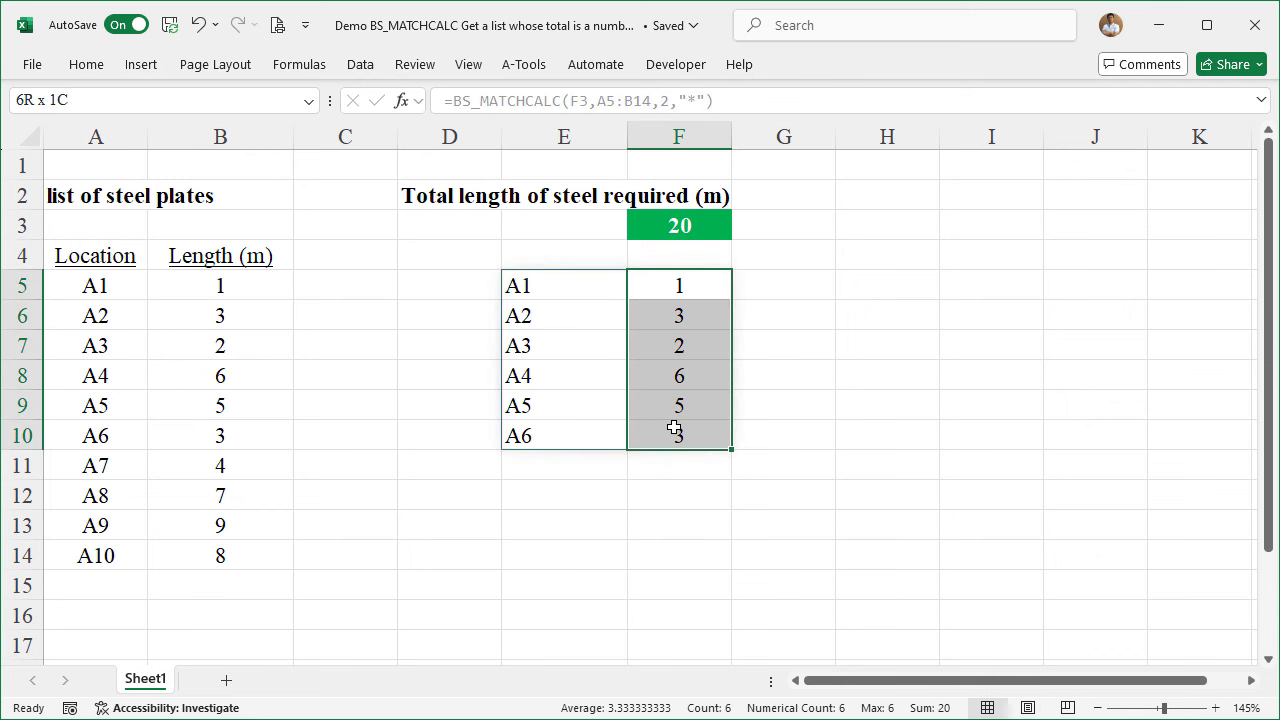
pyautogui.click(656, 375)
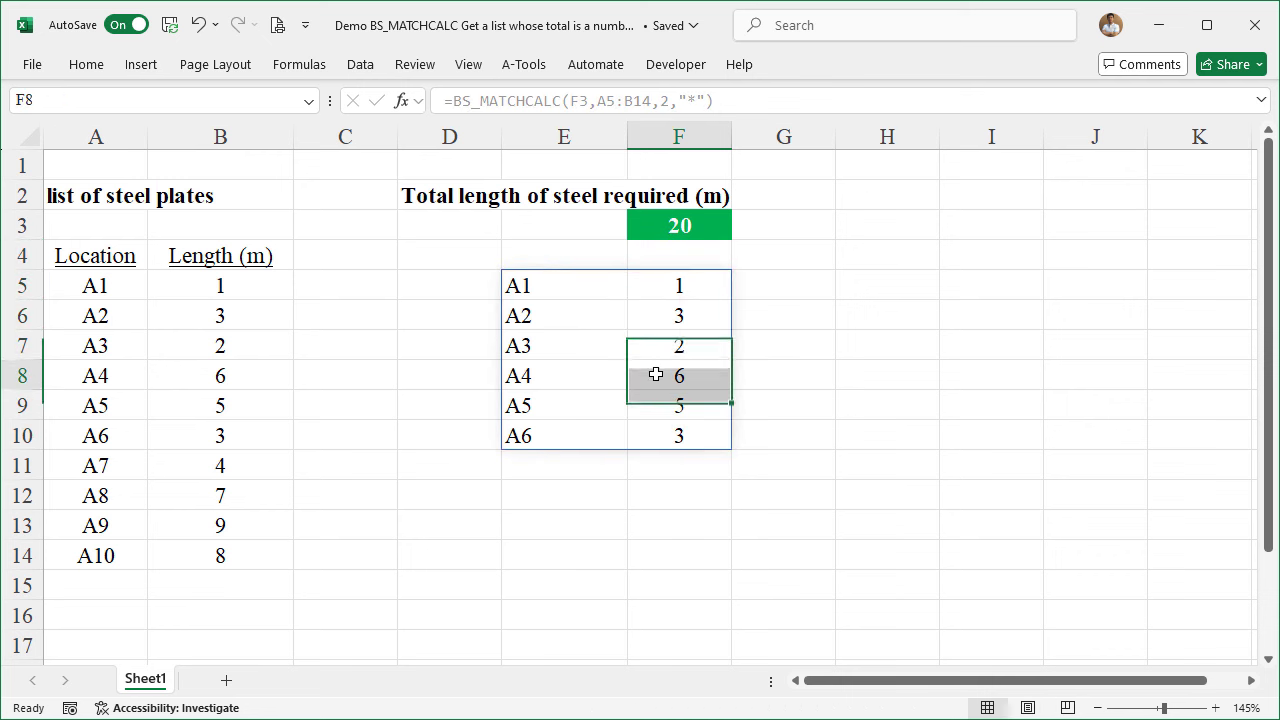
pyautogui.click(553, 285)
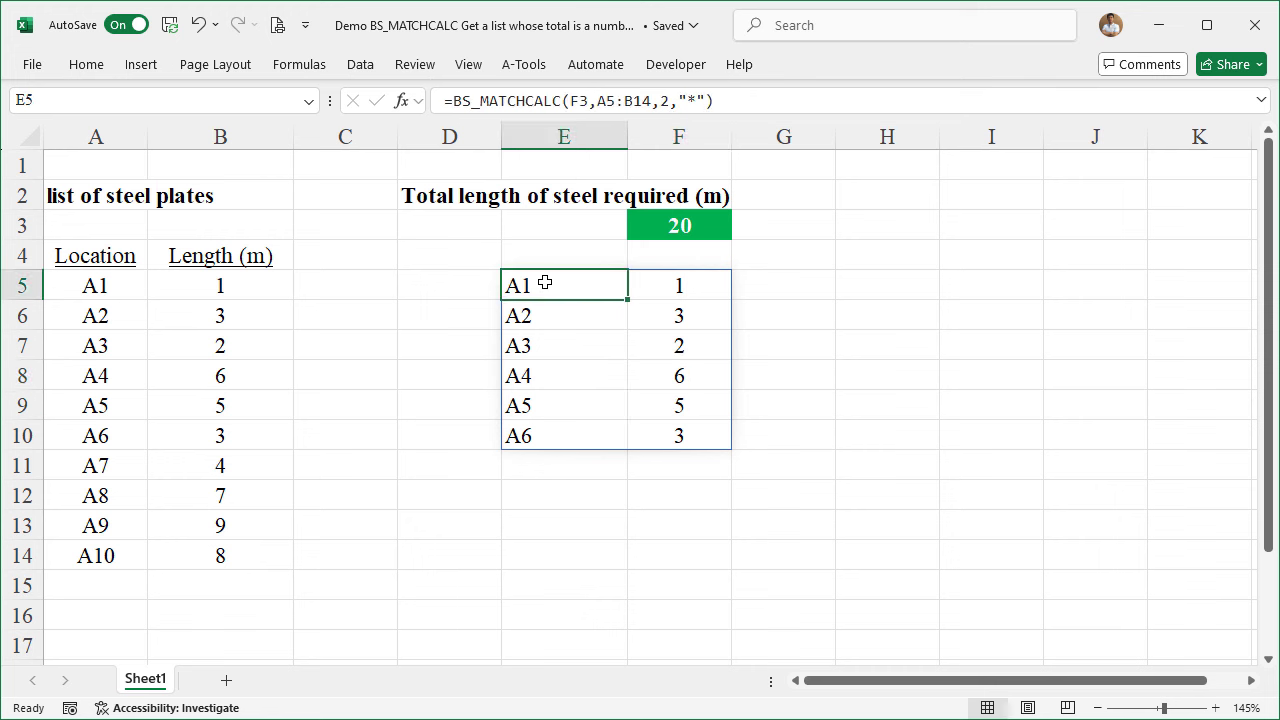
pyautogui.moveTo(528, 285); pyautogui.dragTo(688, 434)
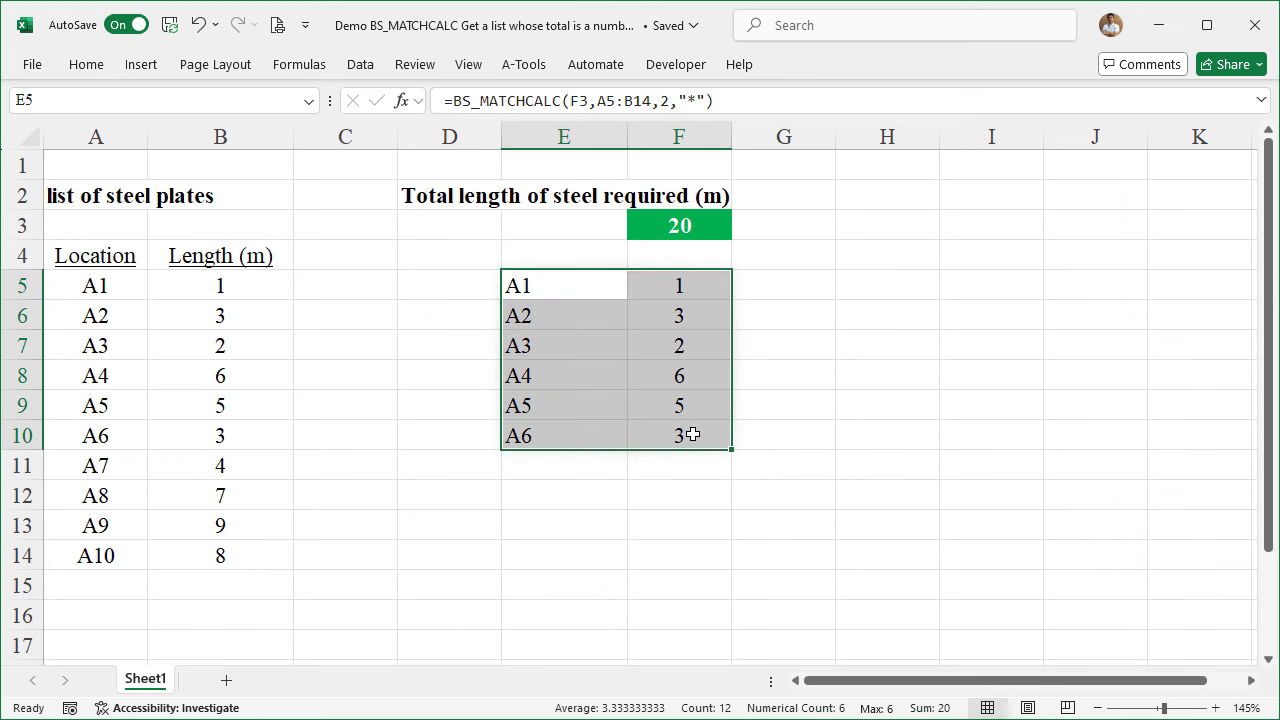
# Replace the old list with =BS_MATCHCALC(F3,A5:B14,2,"*") in E5, spilling plates A1–A6 with lengths
pyautogui.press('Delete')
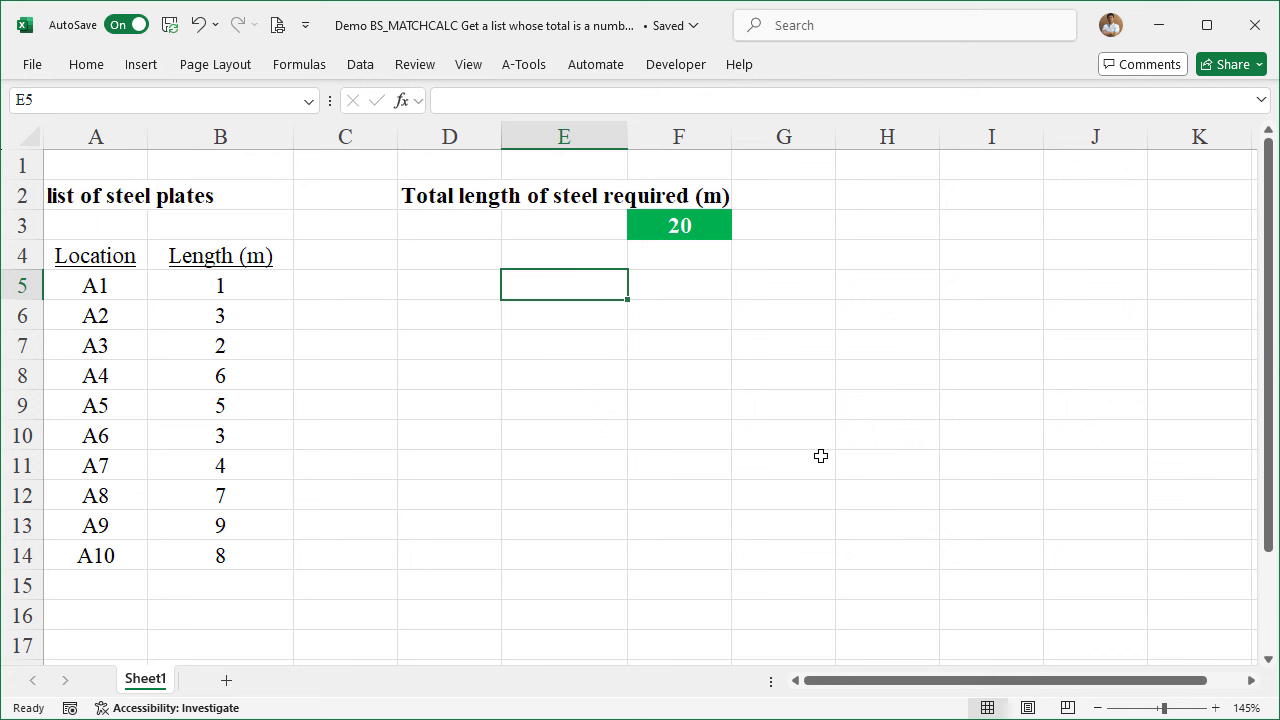
pyautogui.write('=')
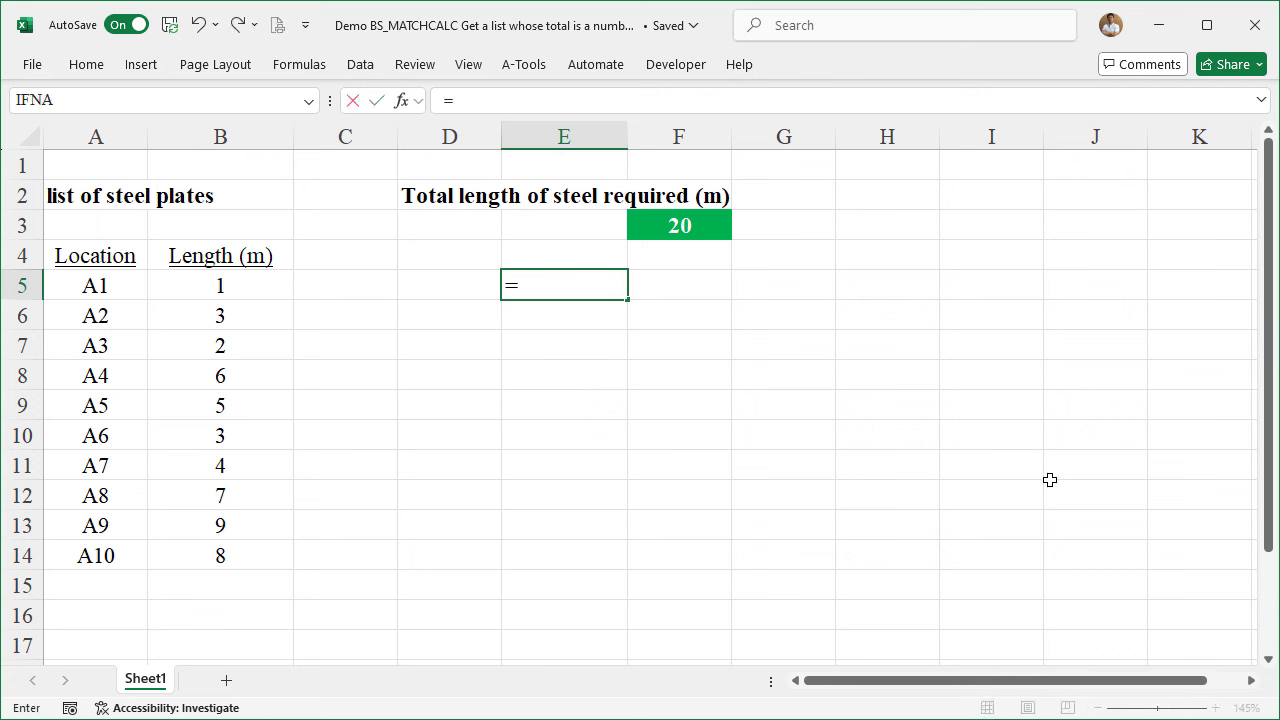
pyautogui.write('BS_')
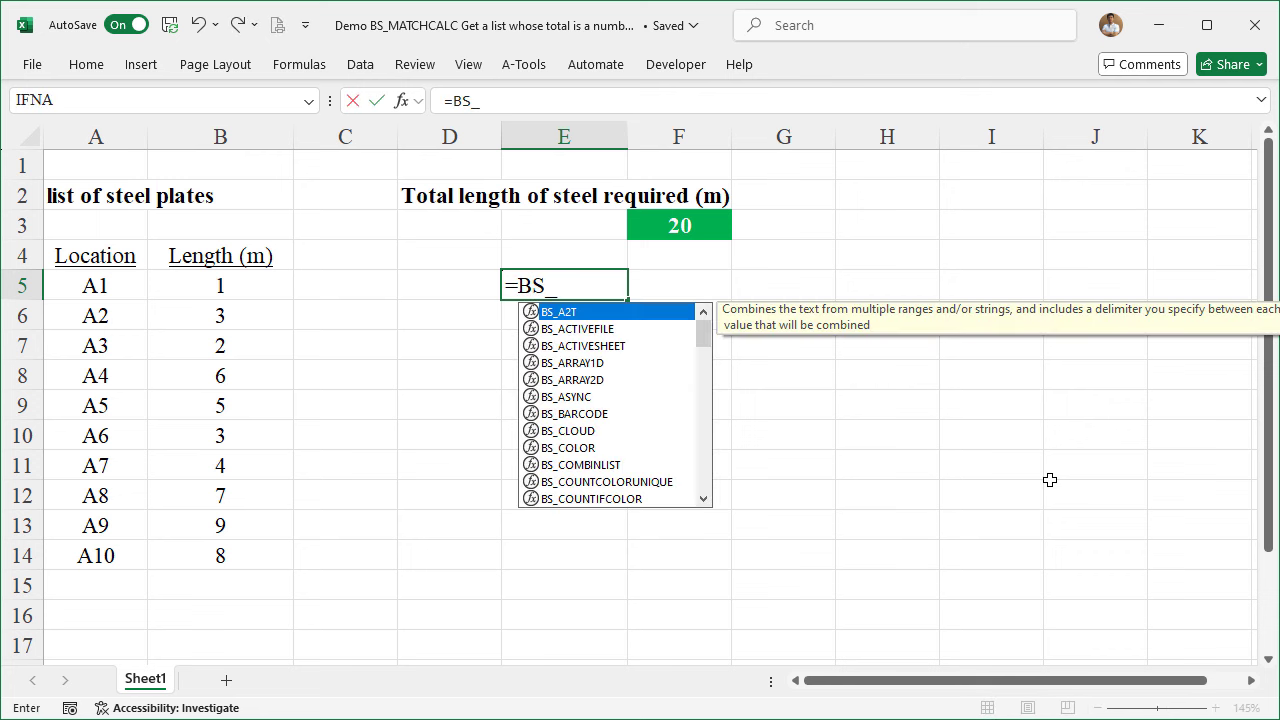
pyautogui.write('M')
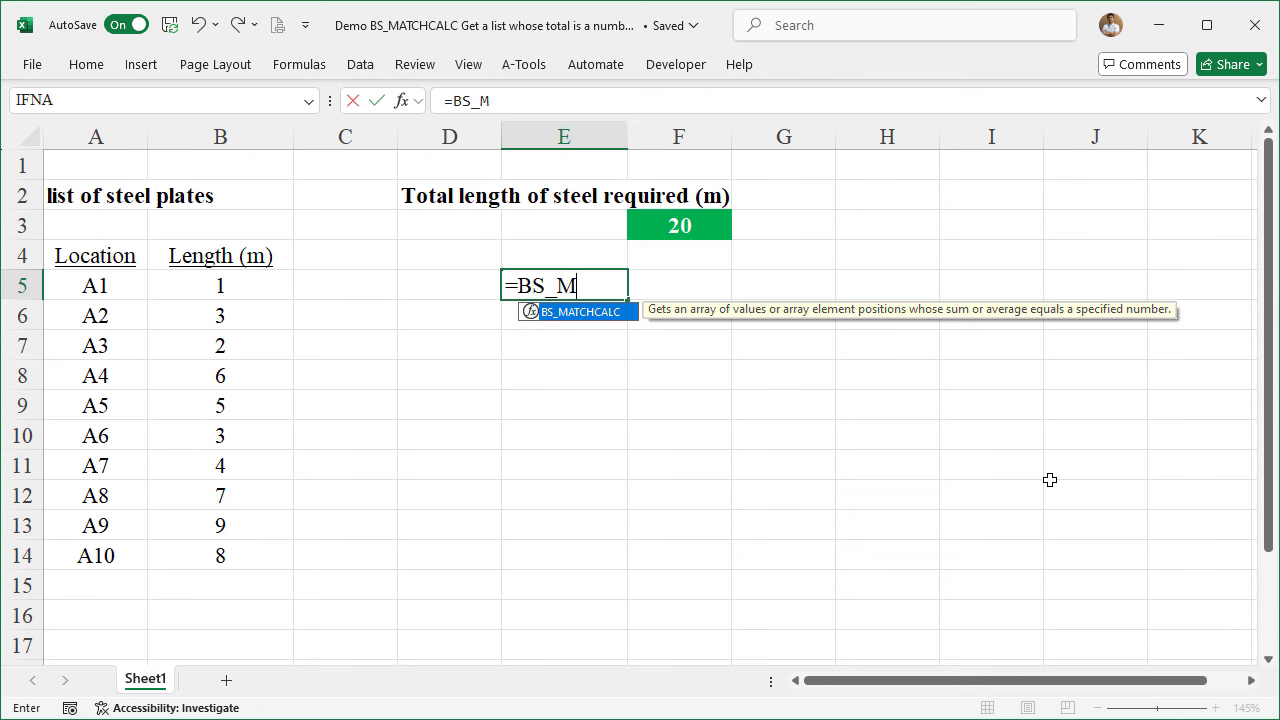
pyautogui.press('Tab')
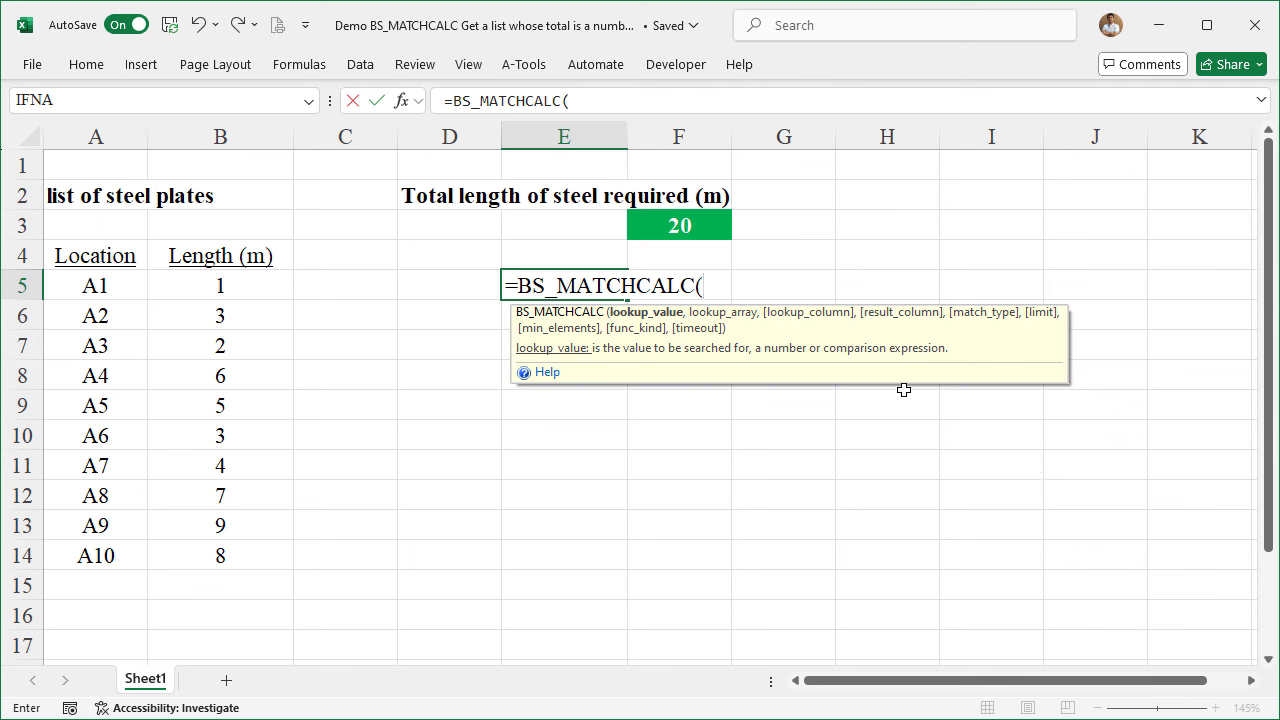
pyautogui.click(693, 227)
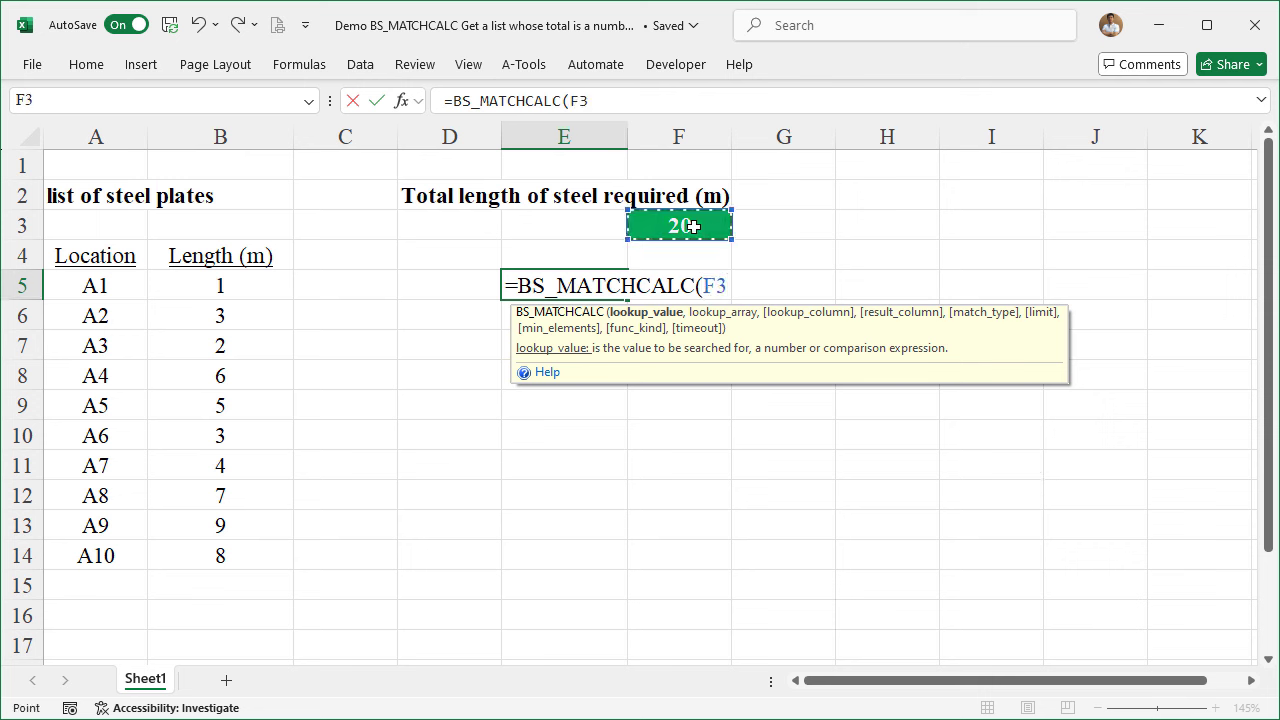
pyautogui.write(',')
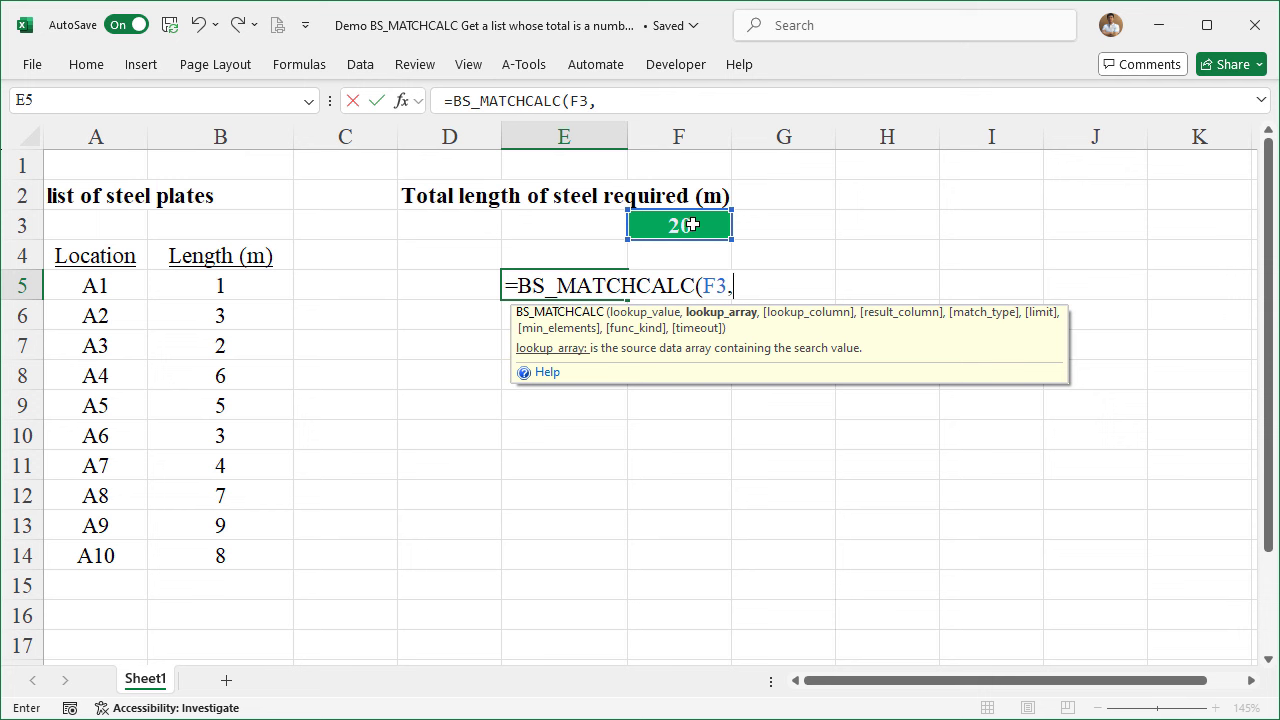
pyautogui.click(97, 280)
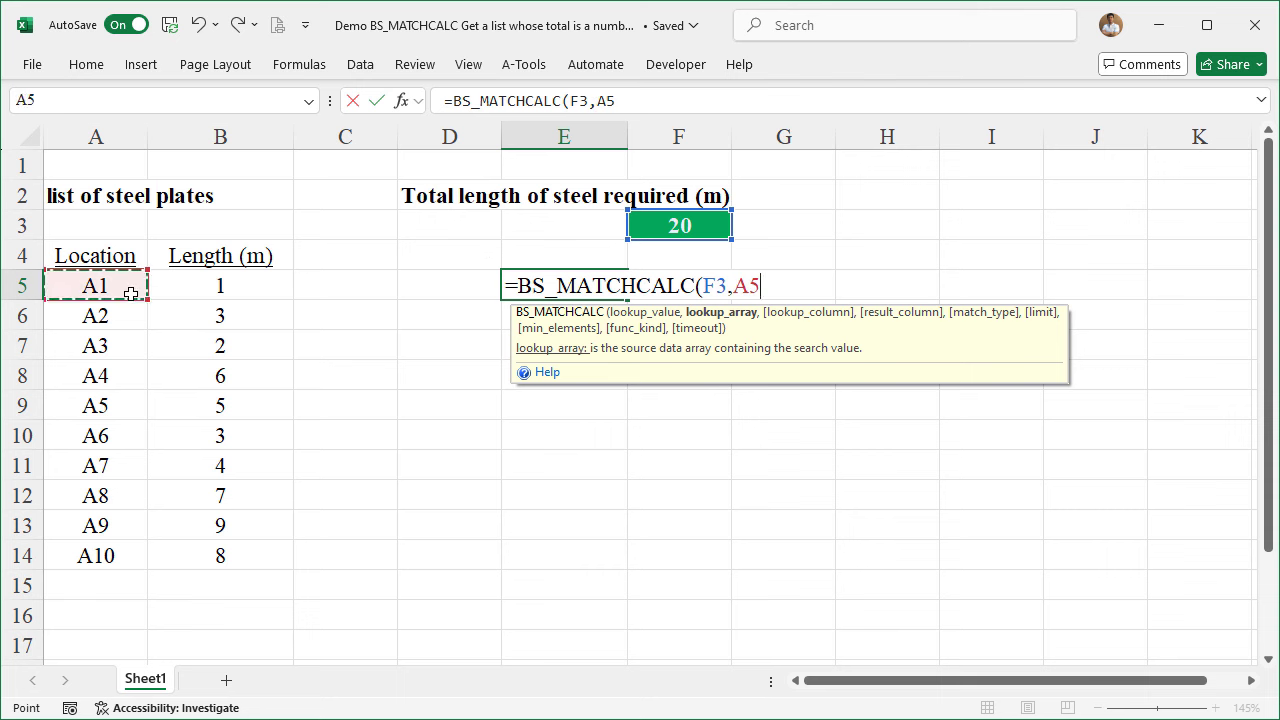
pyautogui.moveTo(131, 293); pyautogui.dragTo(222, 549)
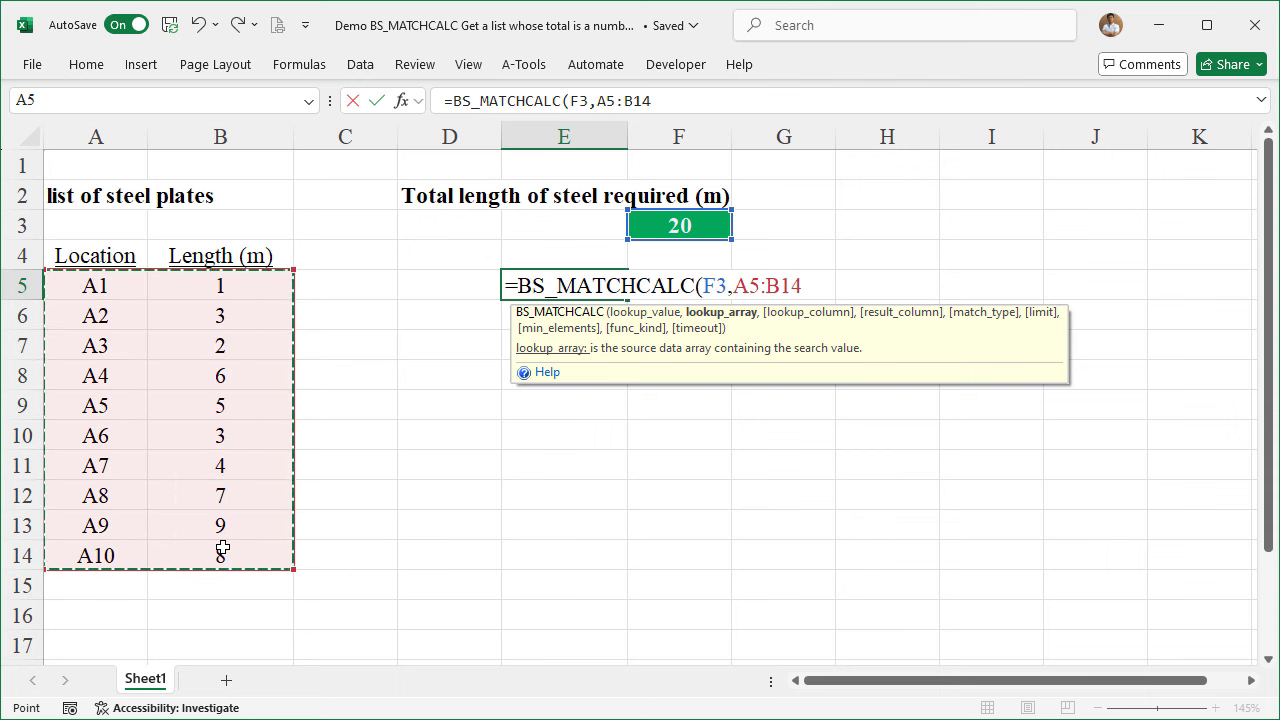
pyautogui.write(',')
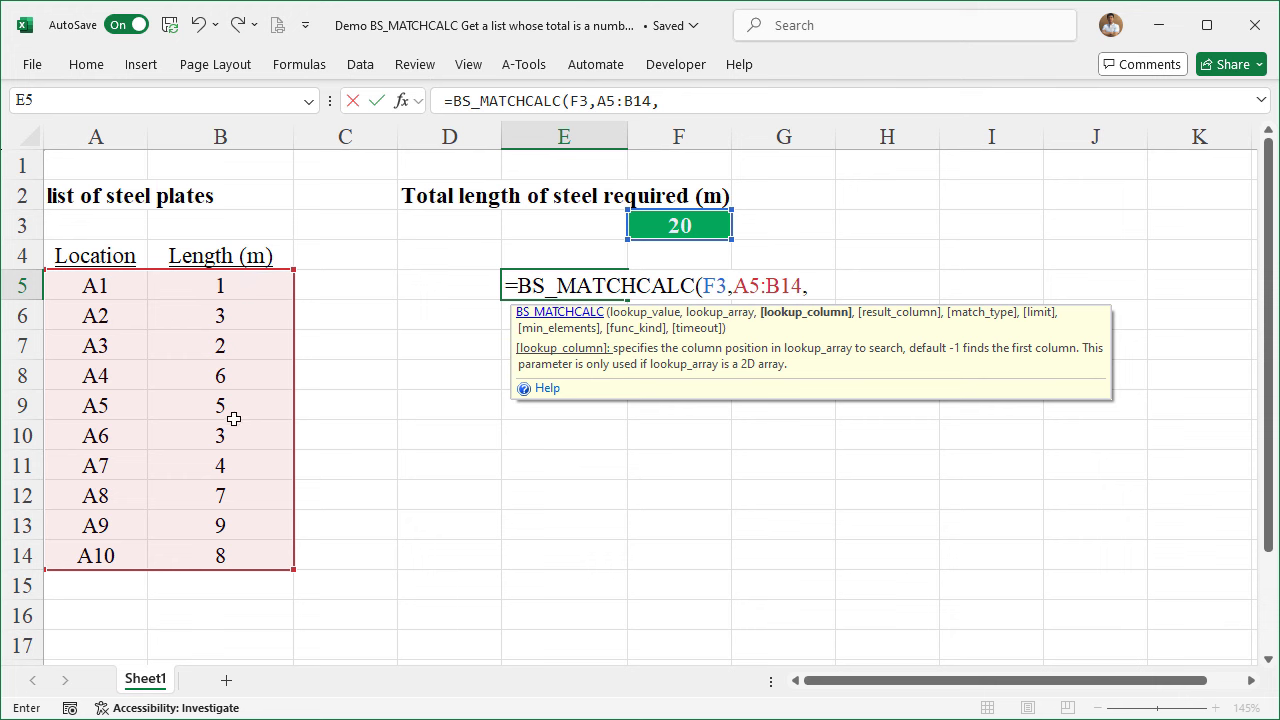
pyautogui.write('2')
pyautogui.write(',')
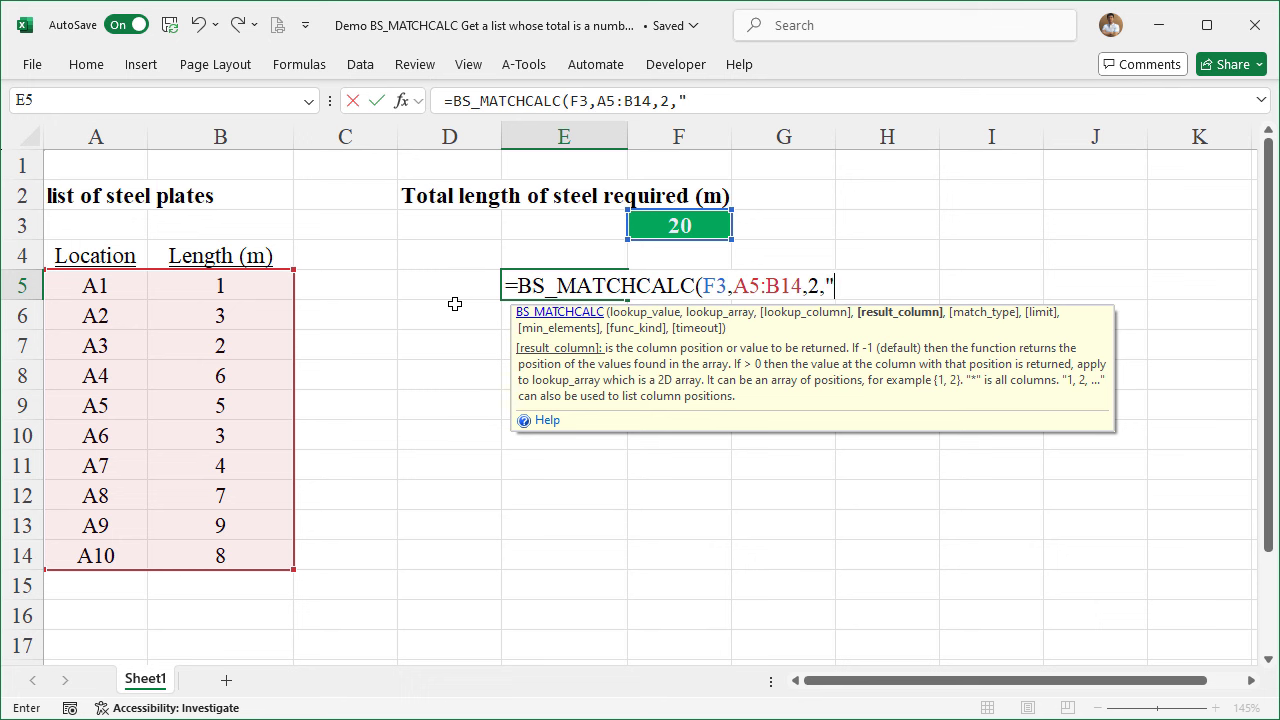
pyautogui.write('*"')
pyautogui.write(')')
pyautogui.press('Return')
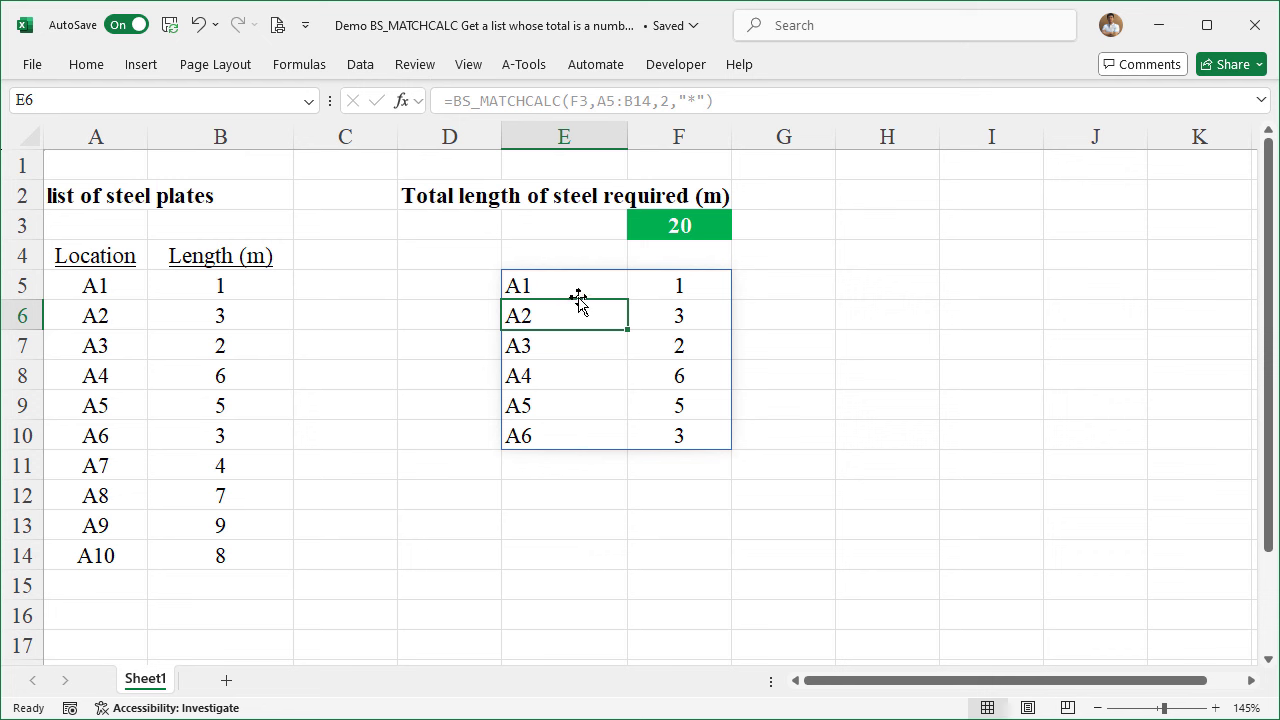
# Try required totals 14, 15 and 10 in F3, finishing with 20
pyautogui.click(686, 233)
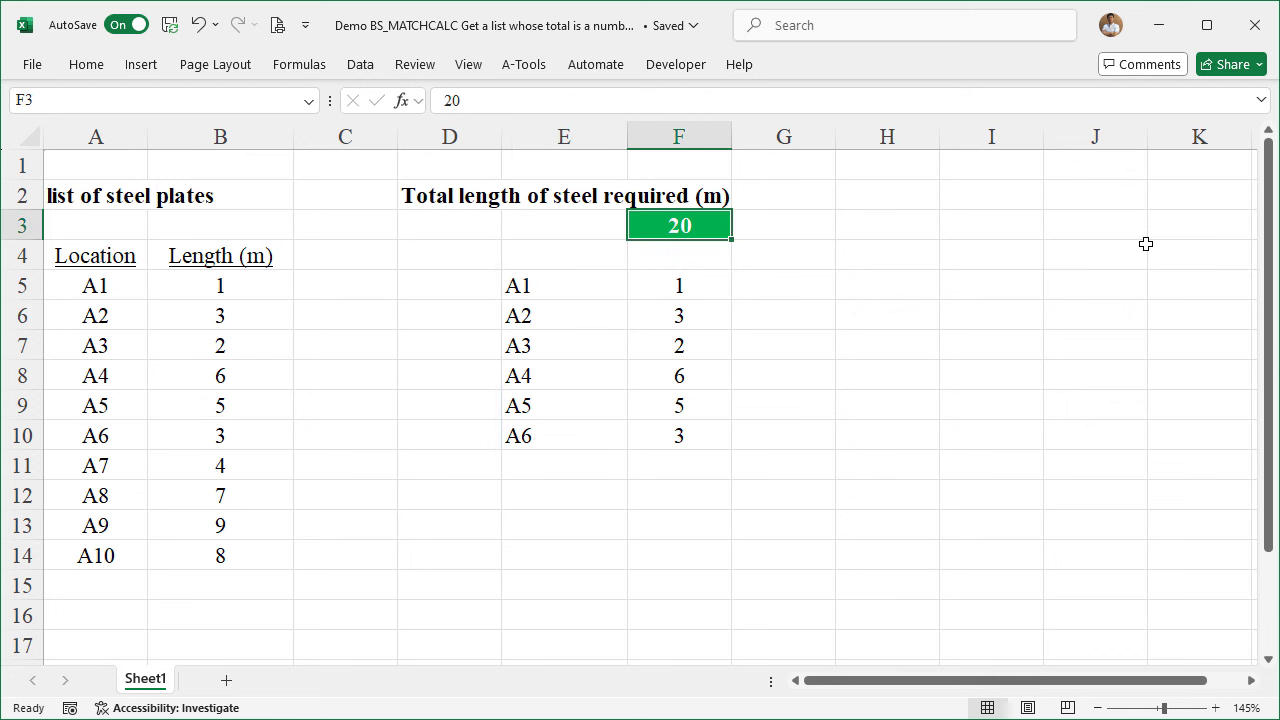
pyautogui.write('14')
pyautogui.press('Return')
pyautogui.press('Up')
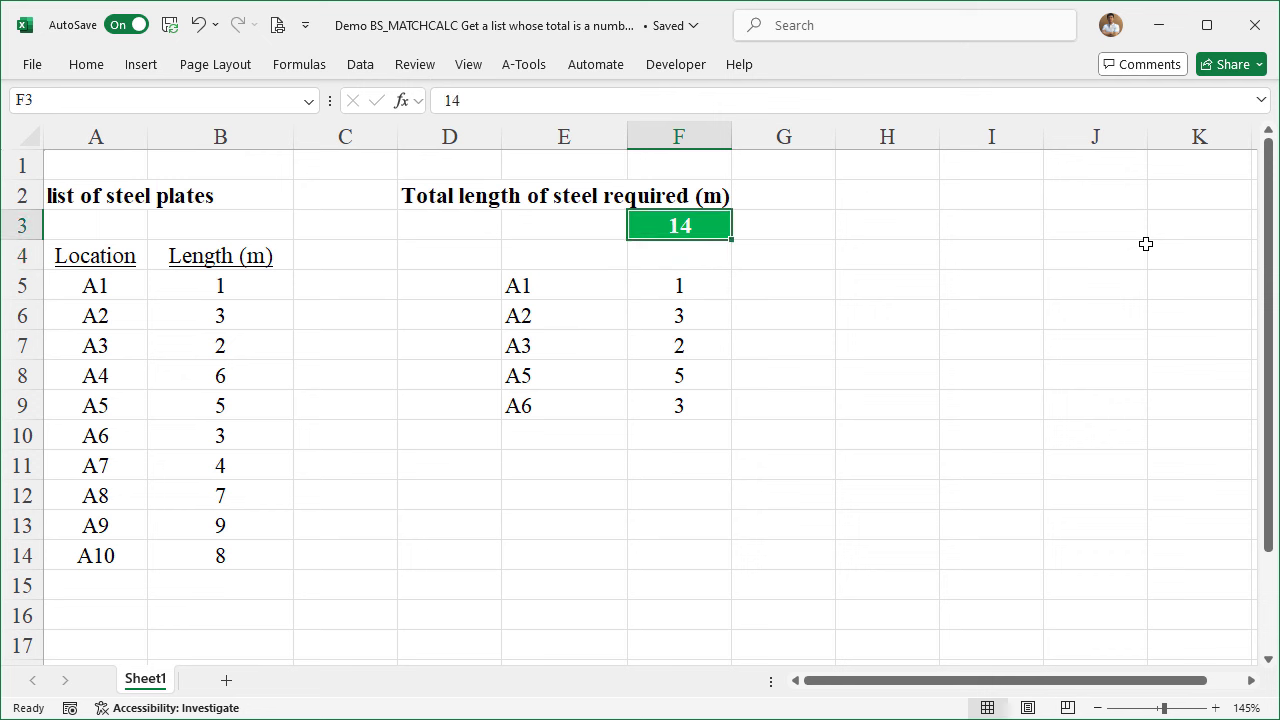
pyautogui.write('15')
pyautogui.press('Return')
pyautogui.press('Up')
pyautogui.write('1')
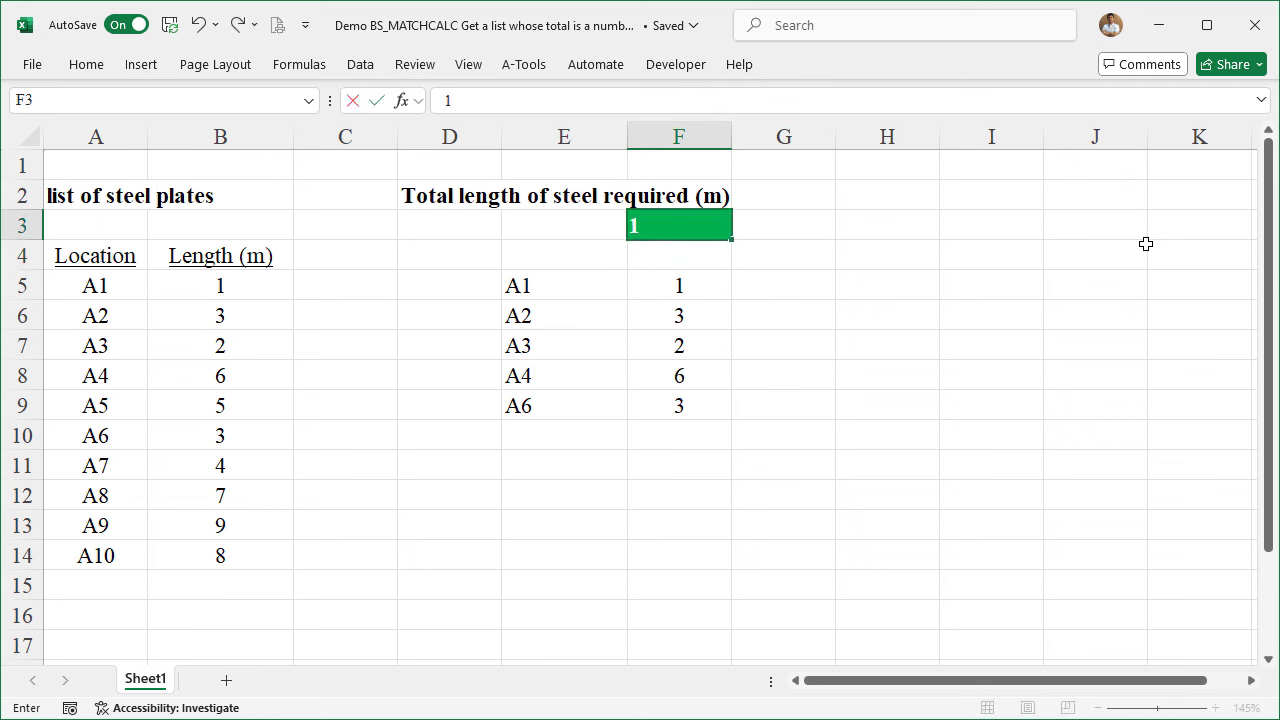
pyautogui.write('0')
pyautogui.press('Return')
pyautogui.press('Up')
pyautogui.write('20')
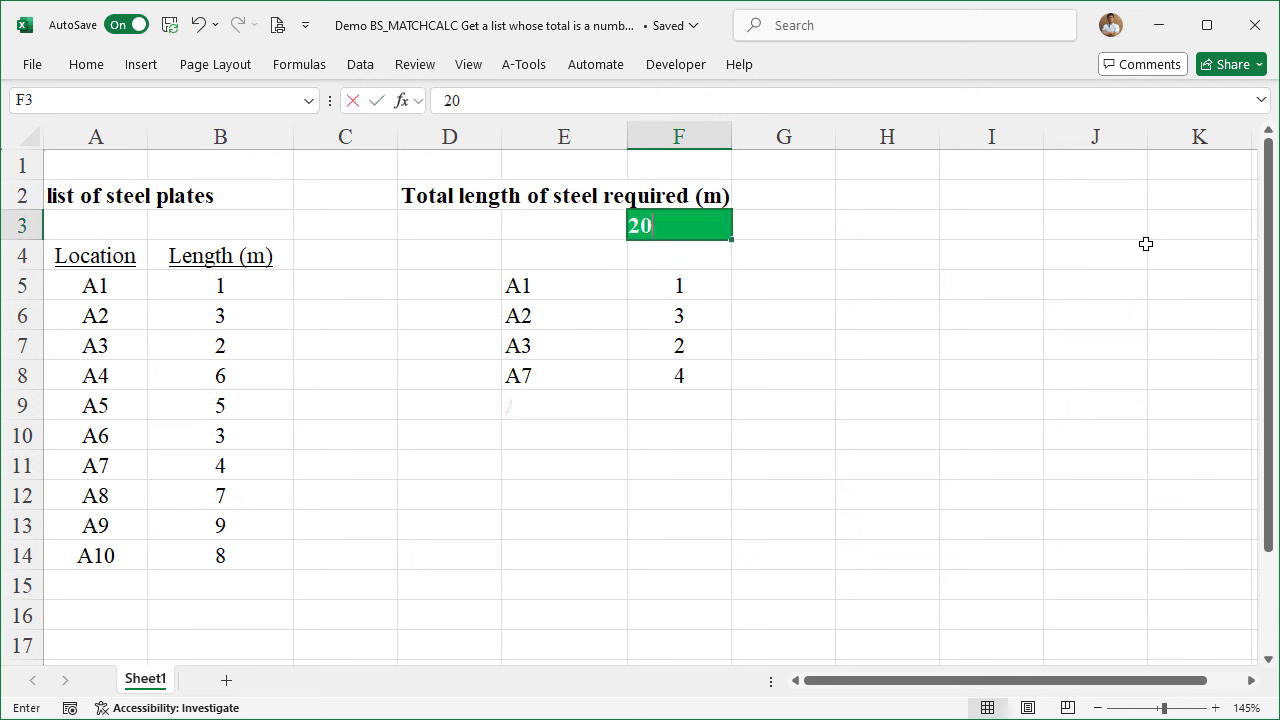
pyautogui.press('Return')
# Enter =SUM(F5:F10) in F12 to confirm the matched lengths total 20
pyautogui.press('Down')
pyautogui.press('Down')
pyautogui.press('Down')
pyautogui.press('Down')
pyautogui.press('Down')
pyautogui.press('Down')
pyautogui.press('Down')
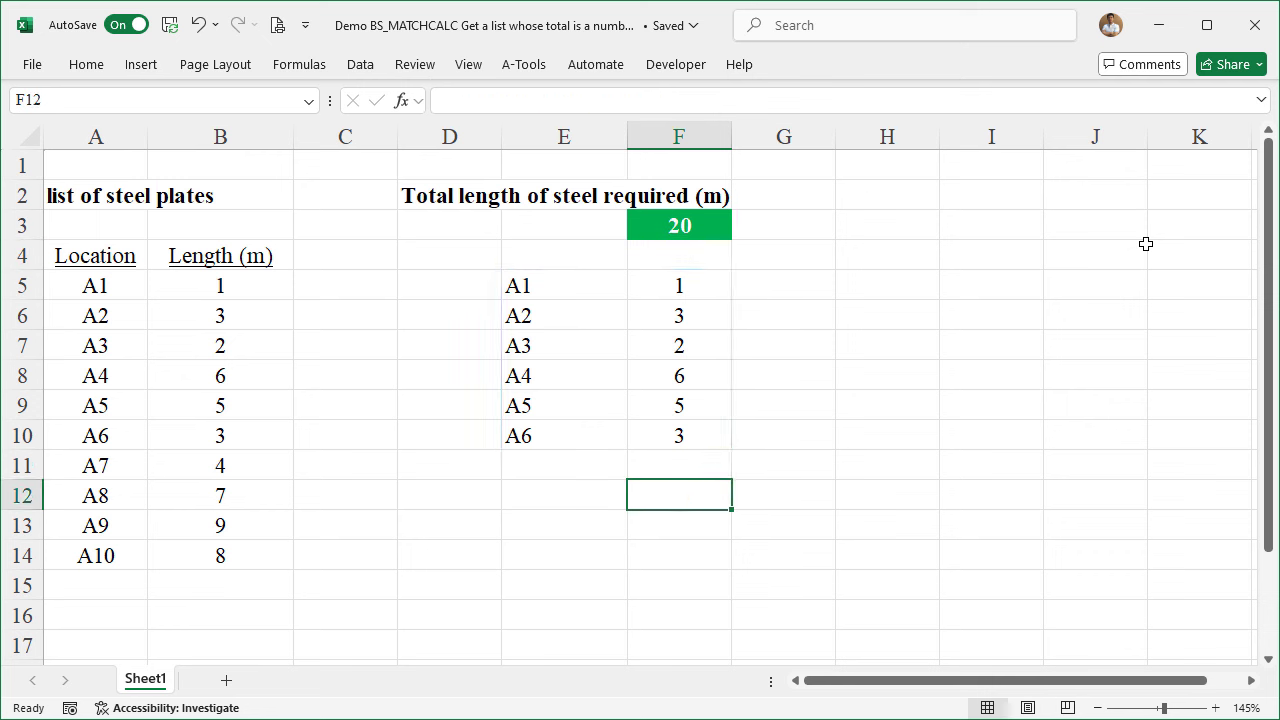
pyautogui.write('=sum(')
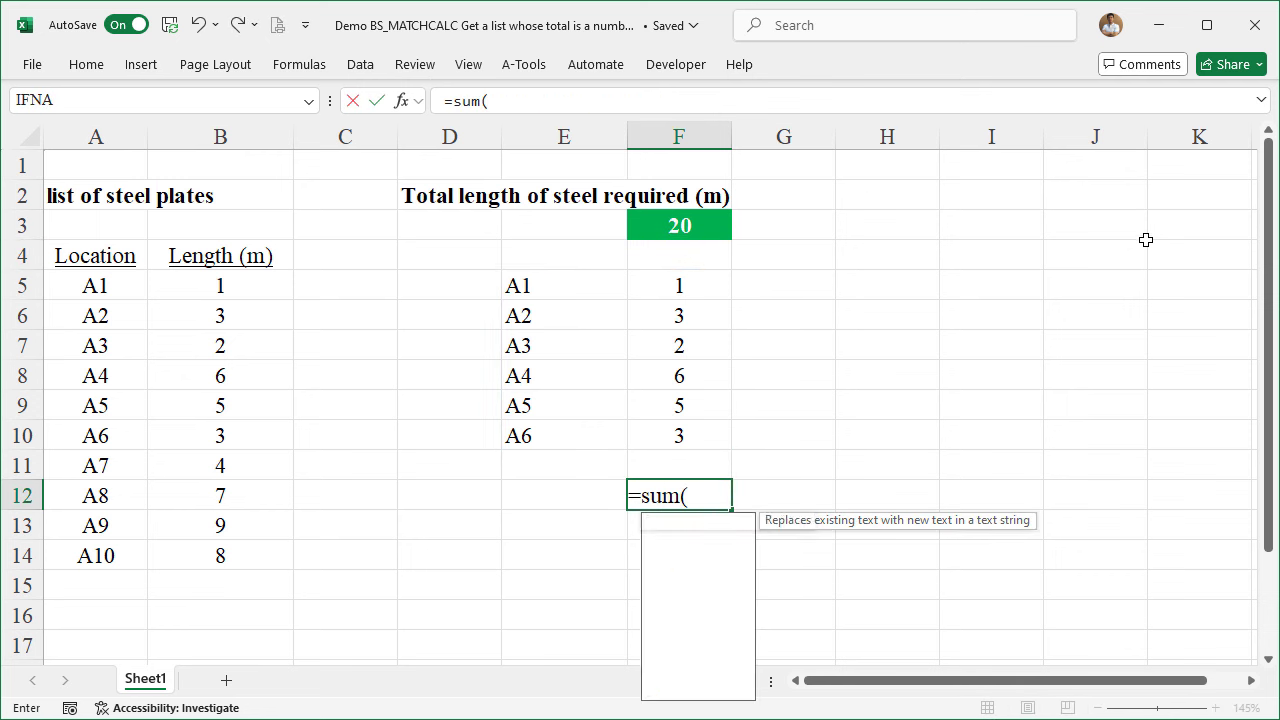
pyautogui.moveTo(669, 285); pyautogui.dragTo(679, 437)
pyautogui.write(')')
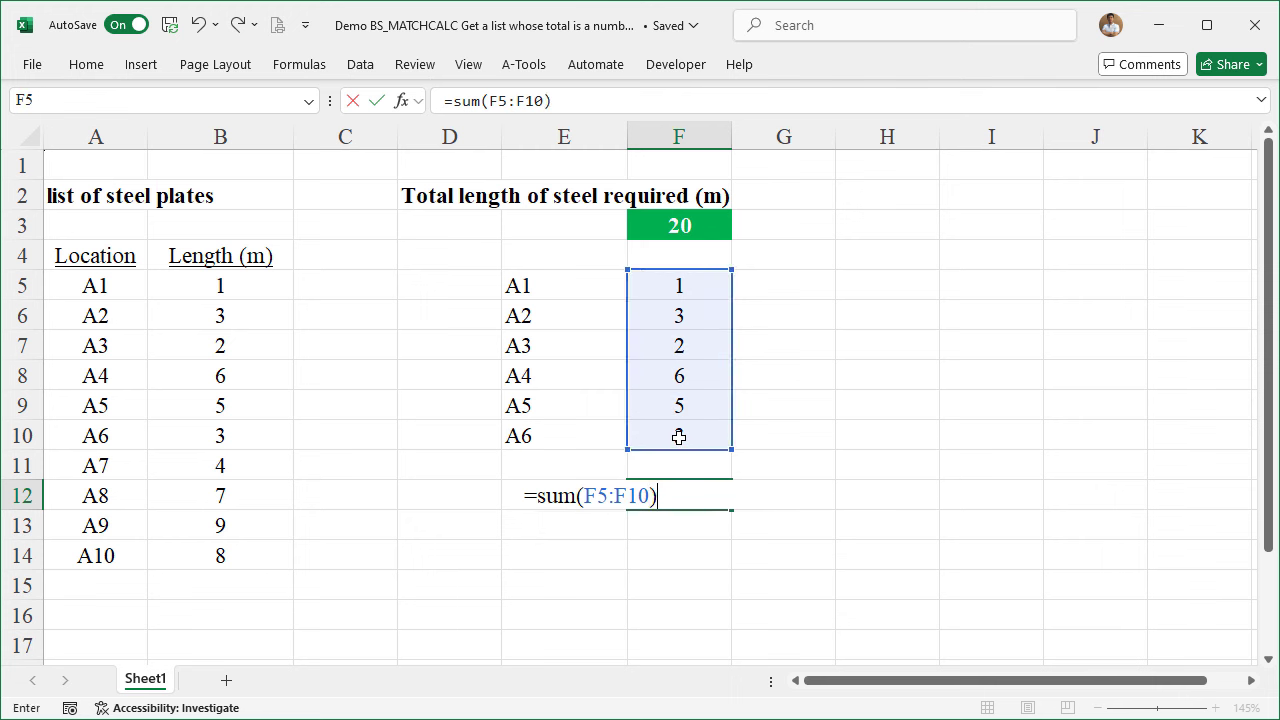
pyautogui.press('Return')
pyautogui.press('Up')
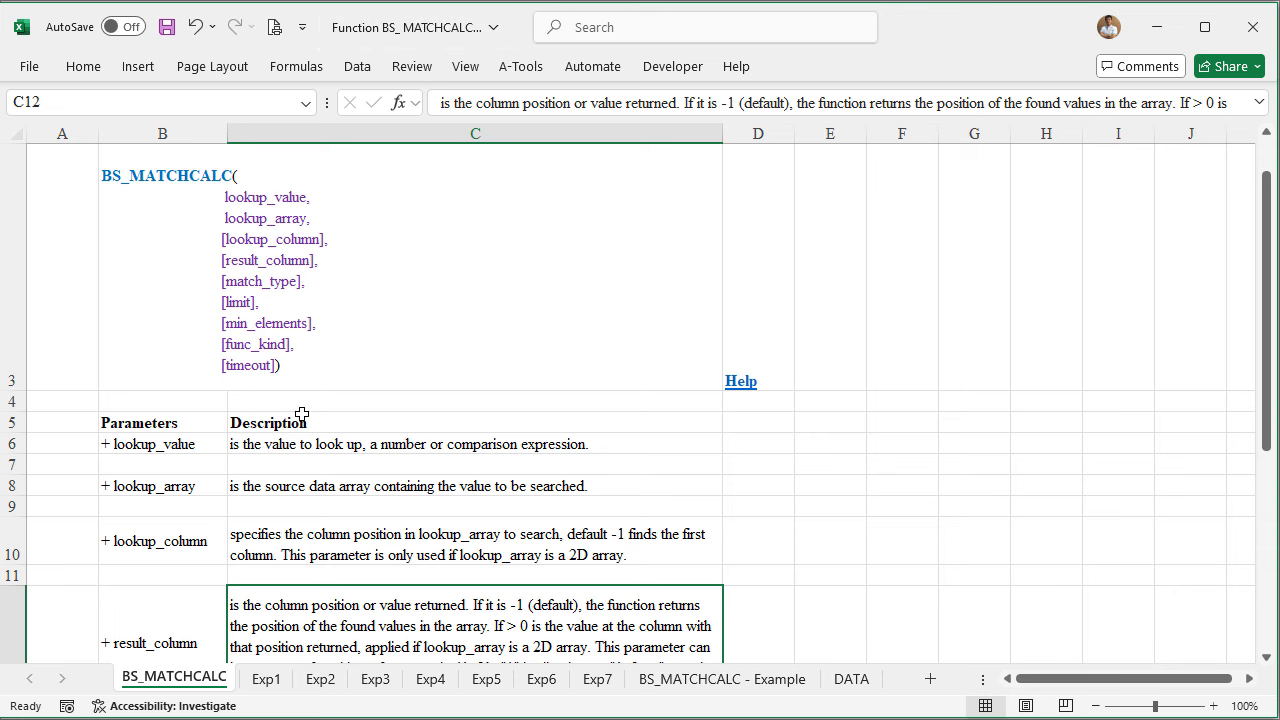
# Scroll through the BS_MATCHCALC parameter descriptions, then move on to the Exp1 sheet
pyautogui.click(256, 482)
pyautogui.hotkey('ctrl', 'Home')
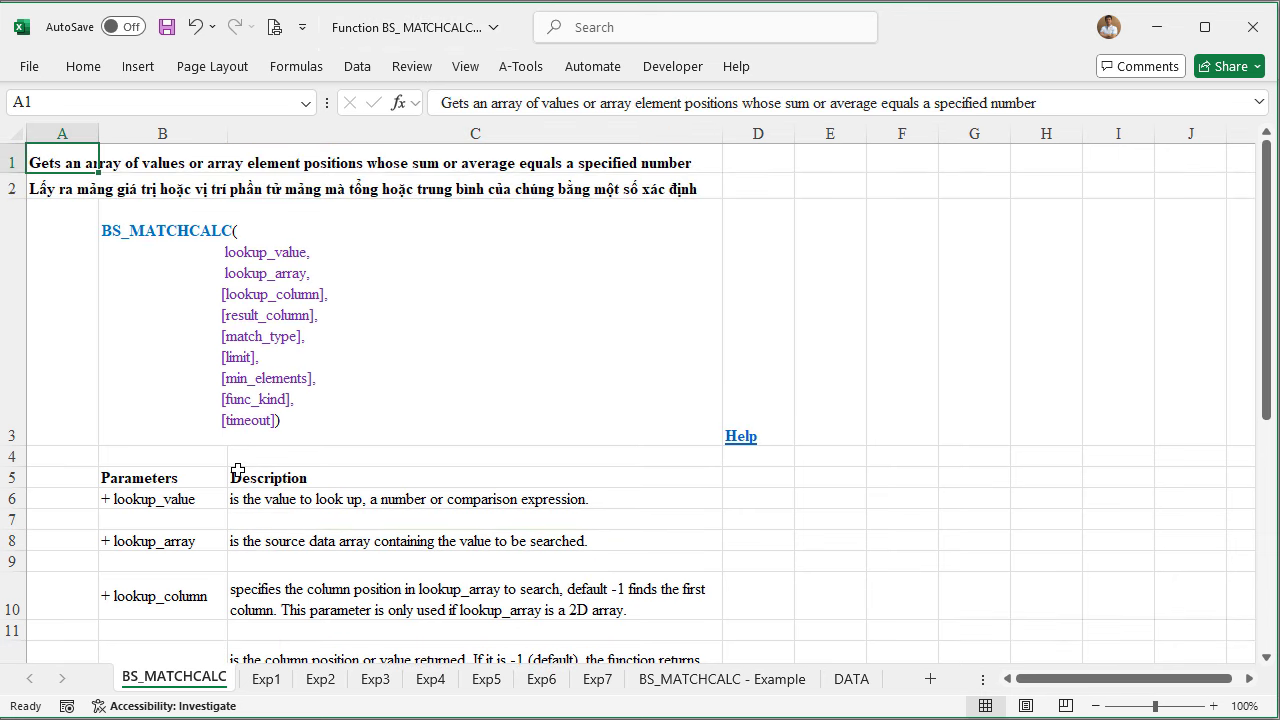
pyautogui.scroll(-3, 238, 471)
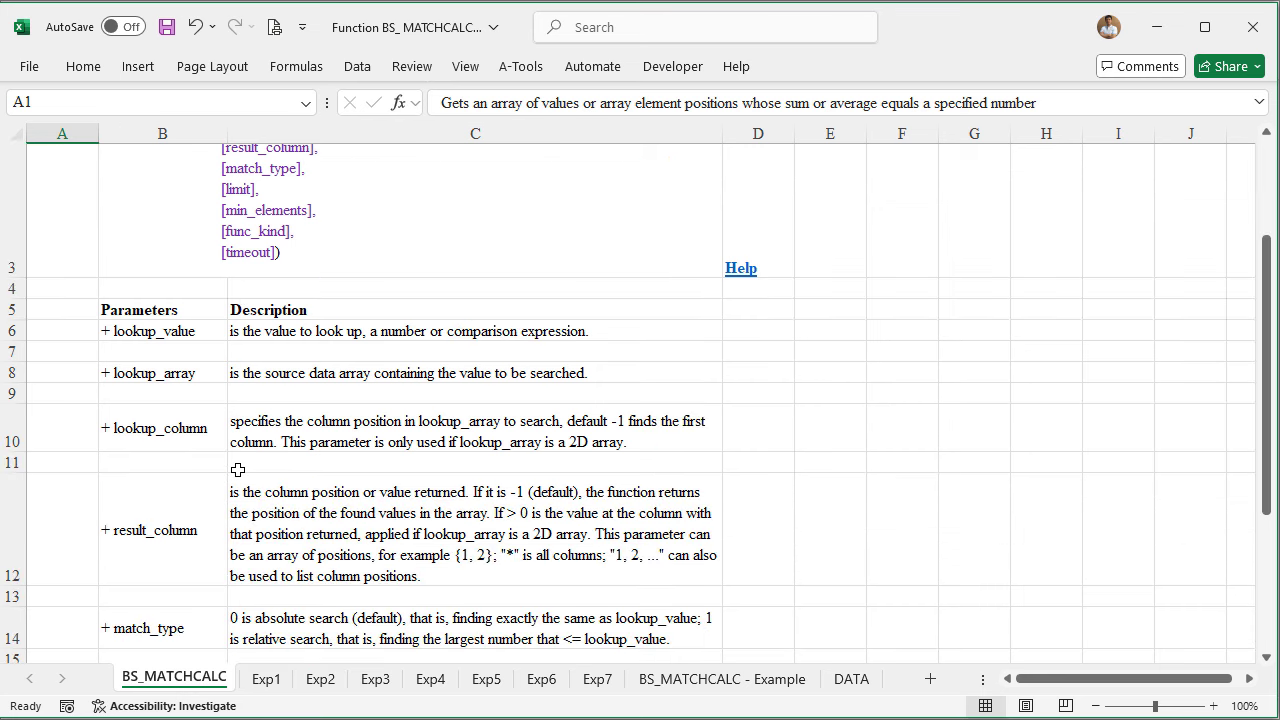
pyautogui.scroll(-3, 238, 470)
pyautogui.scroll(-1, 238, 471)
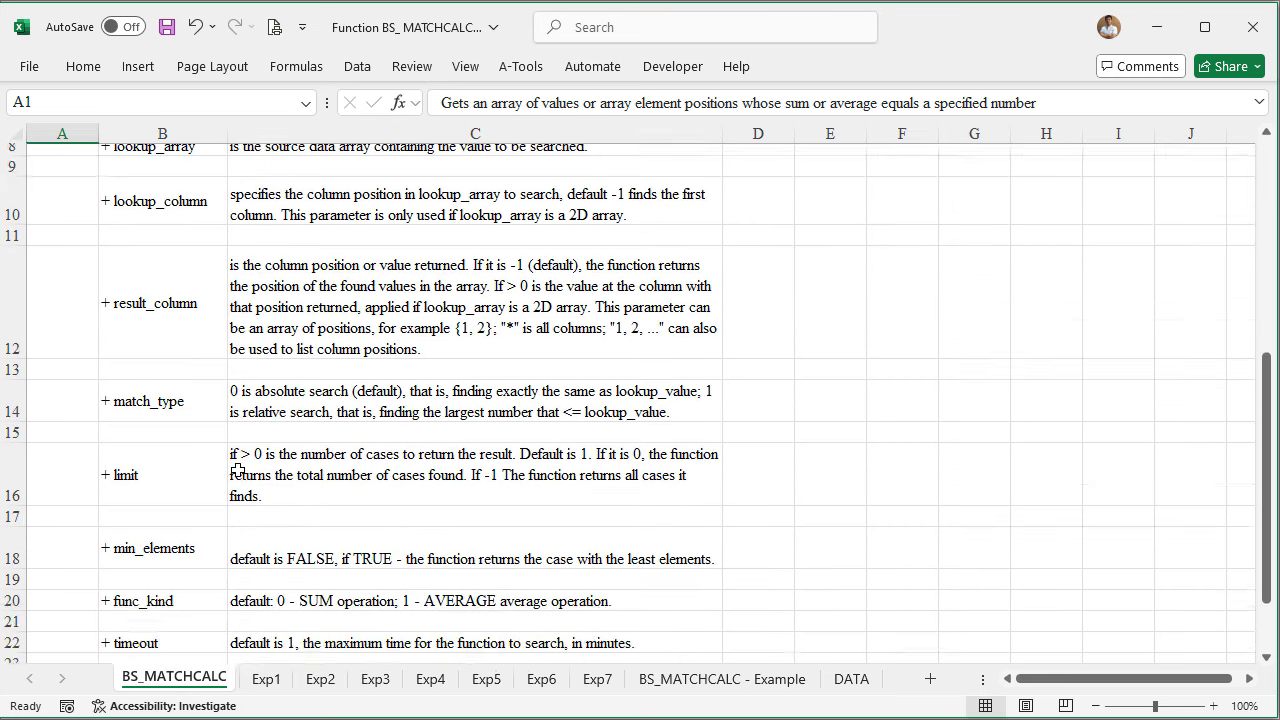
pyautogui.scroll(-5, 238, 470)
pyautogui.hotkey('ctrl', 'pagedown')
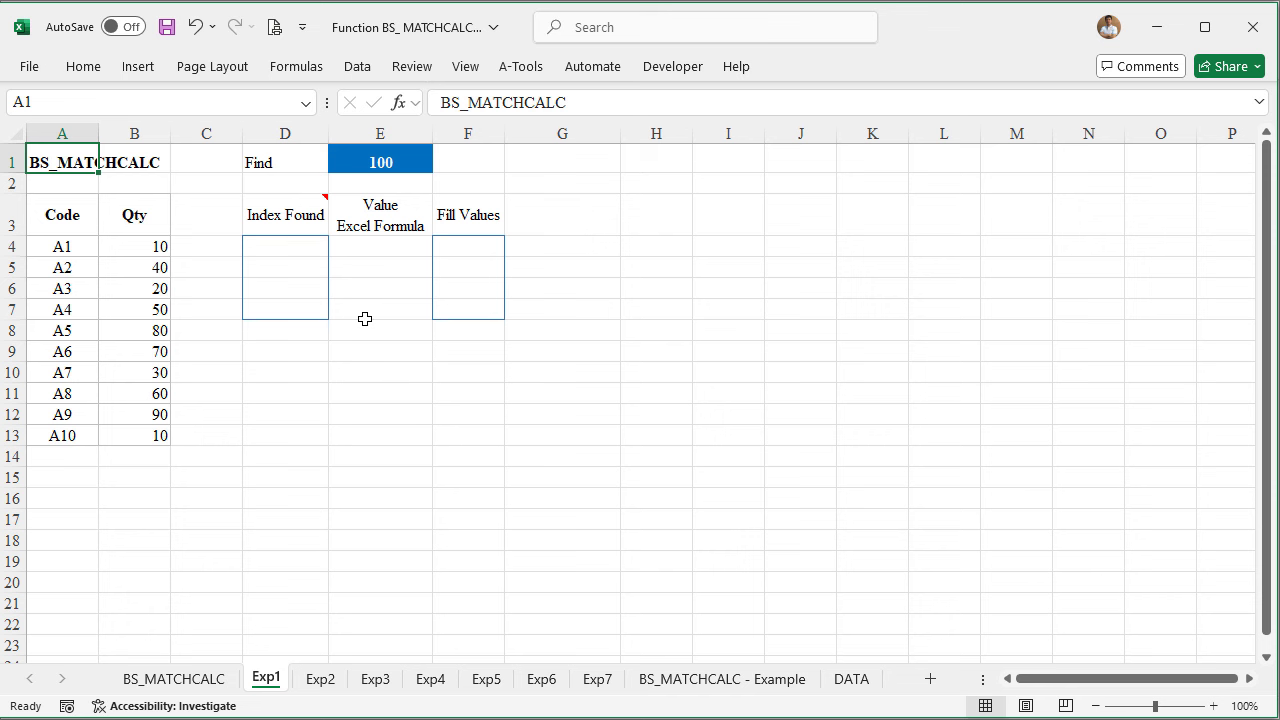
# Enter =BS_MATCHCALC(E1,B4:B13) in D4, returning indices 1, 2, 3 and 7
pyautogui.click(290, 249)
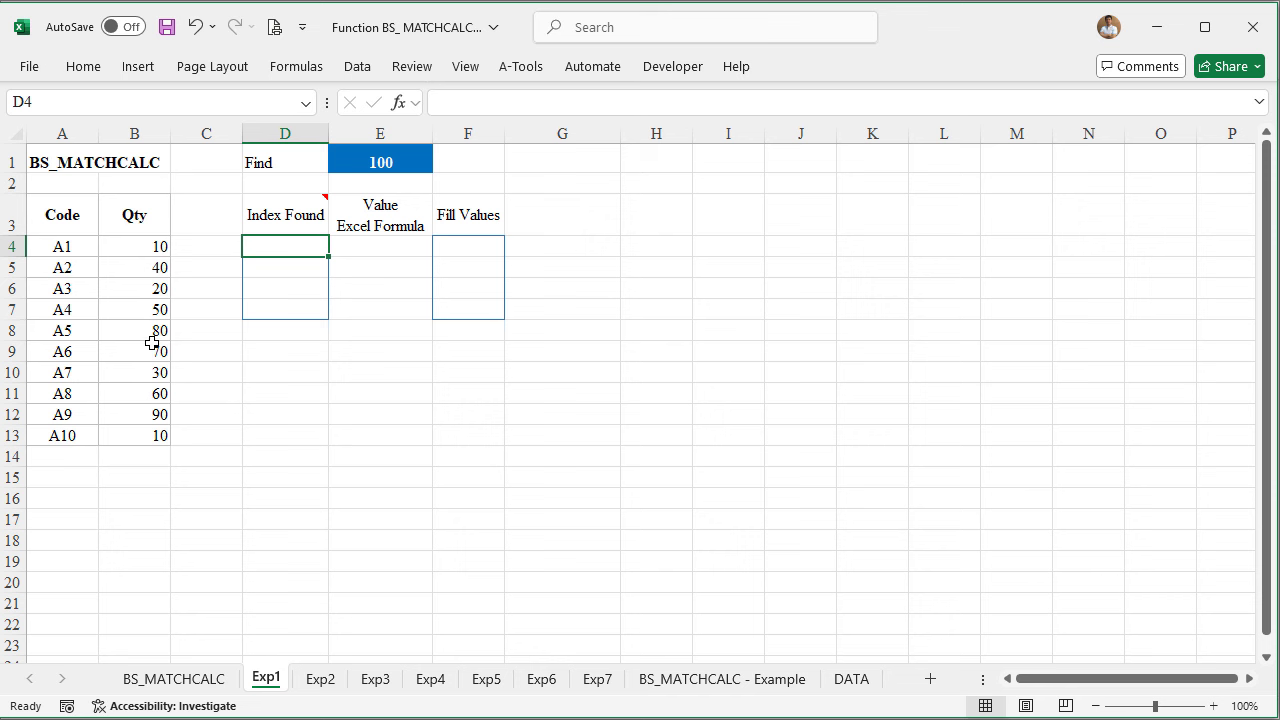
pyautogui.write('=')
pyautogui.write('BS_')
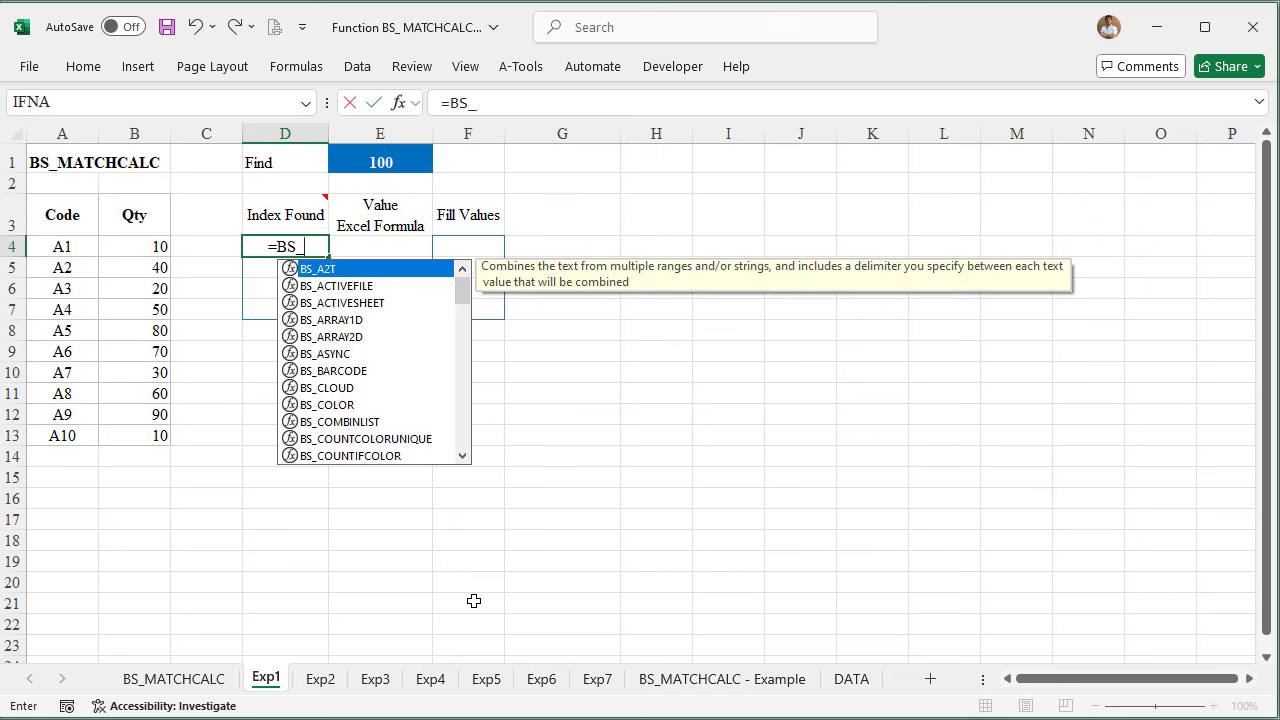
pyautogui.write('MA')
pyautogui.press('Tab')
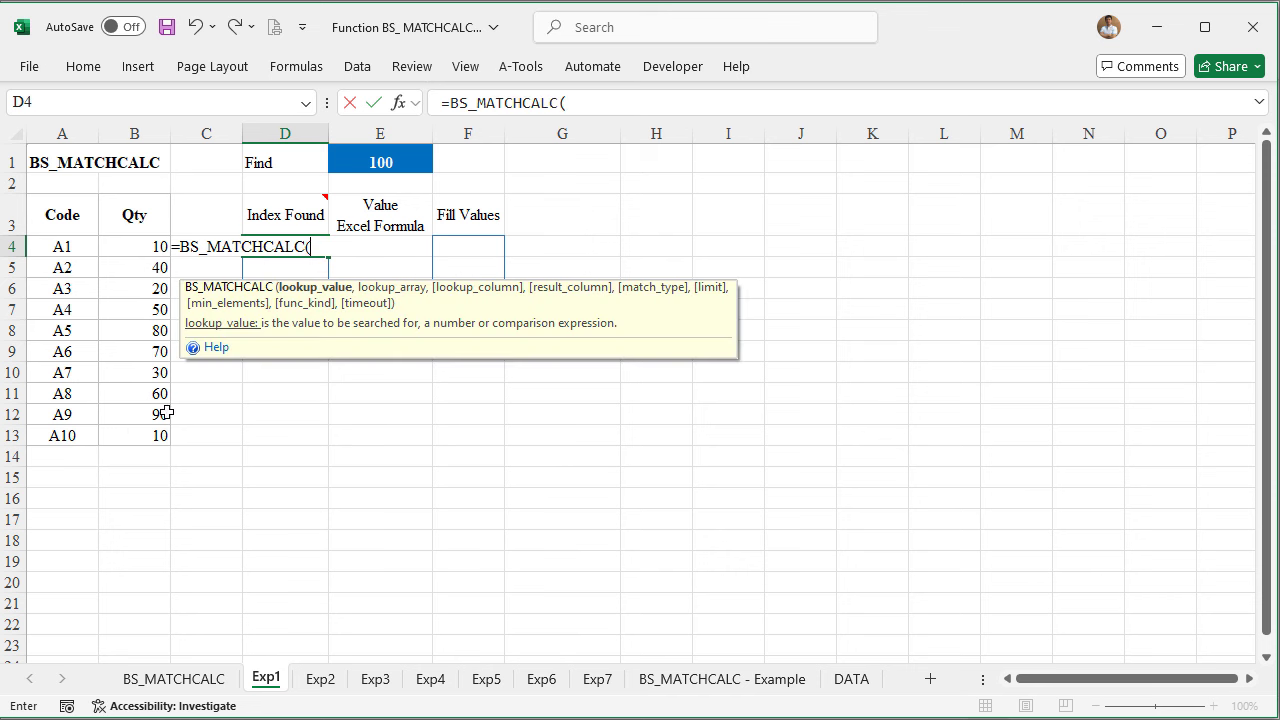
pyautogui.click(385, 162)
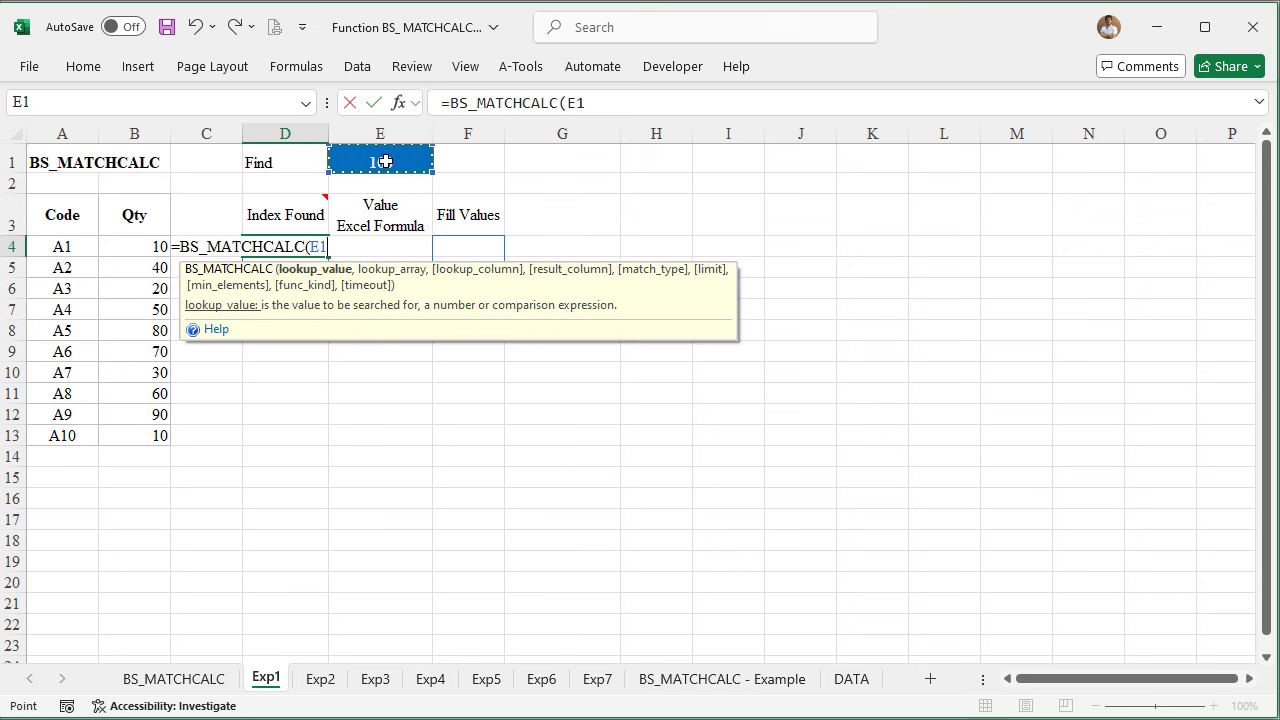
pyautogui.write(',')
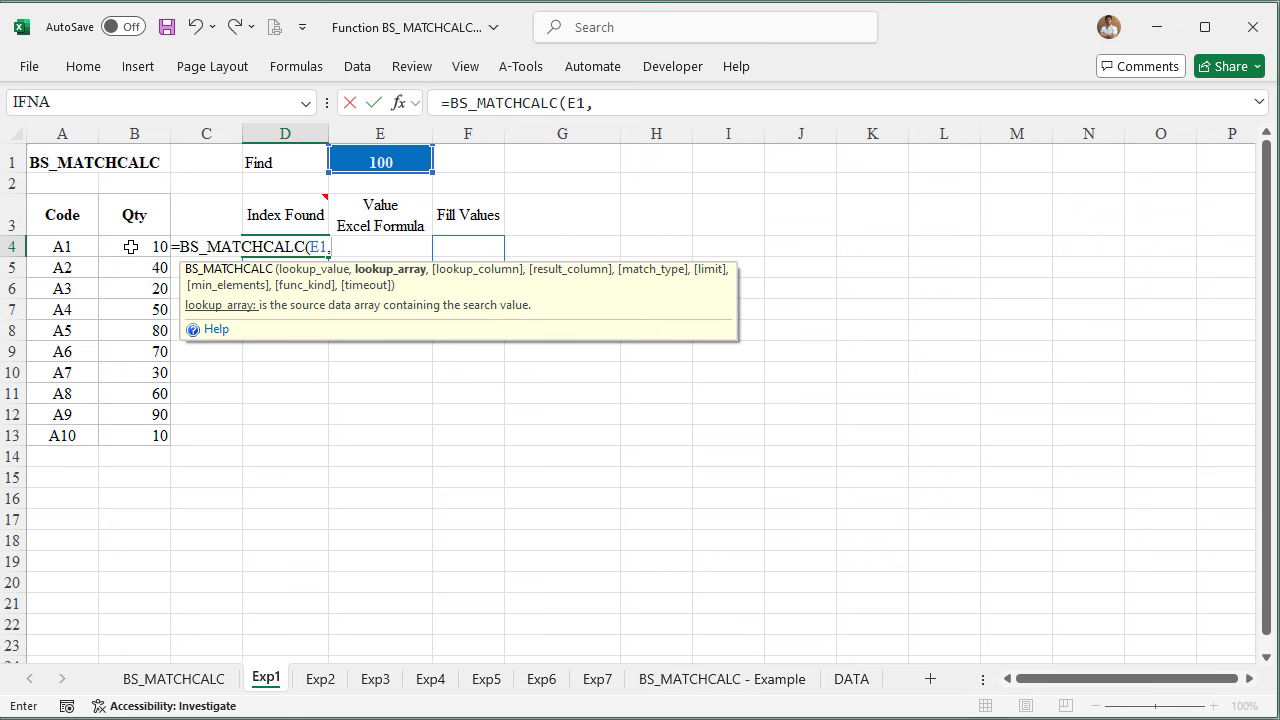
pyautogui.moveTo(131, 247); pyautogui.dragTo(120, 426)
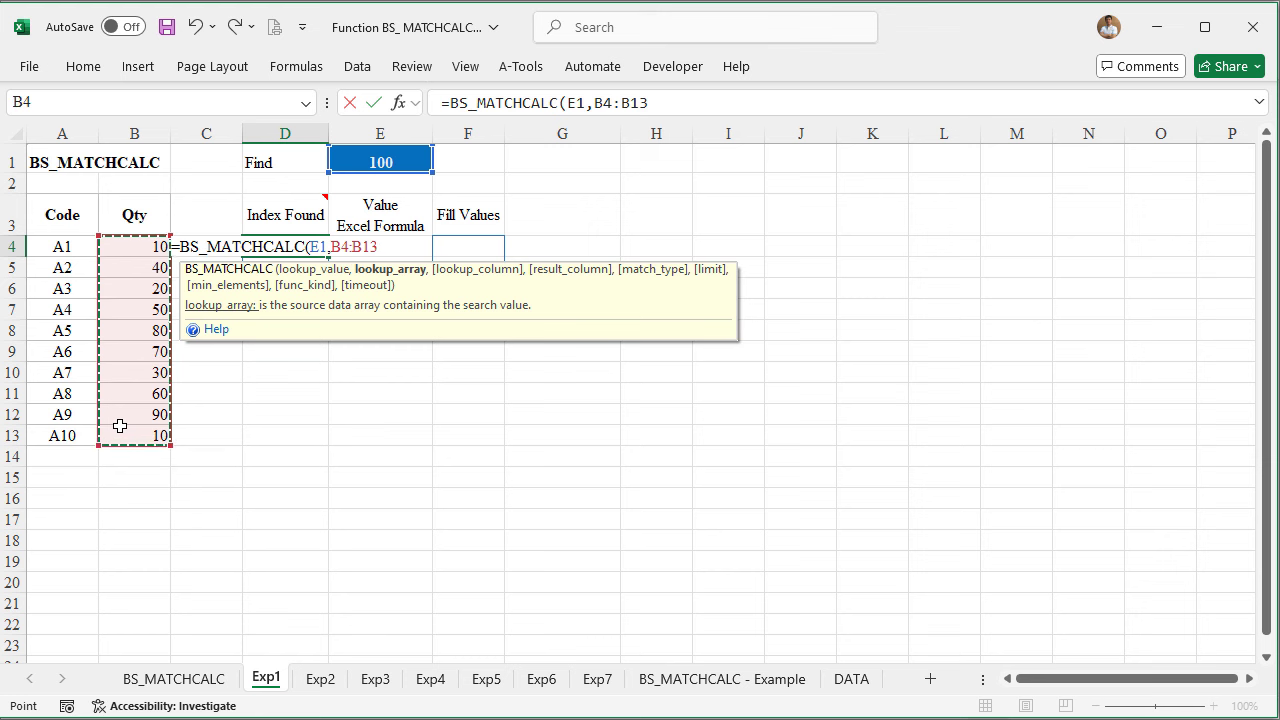
pyautogui.write(',')
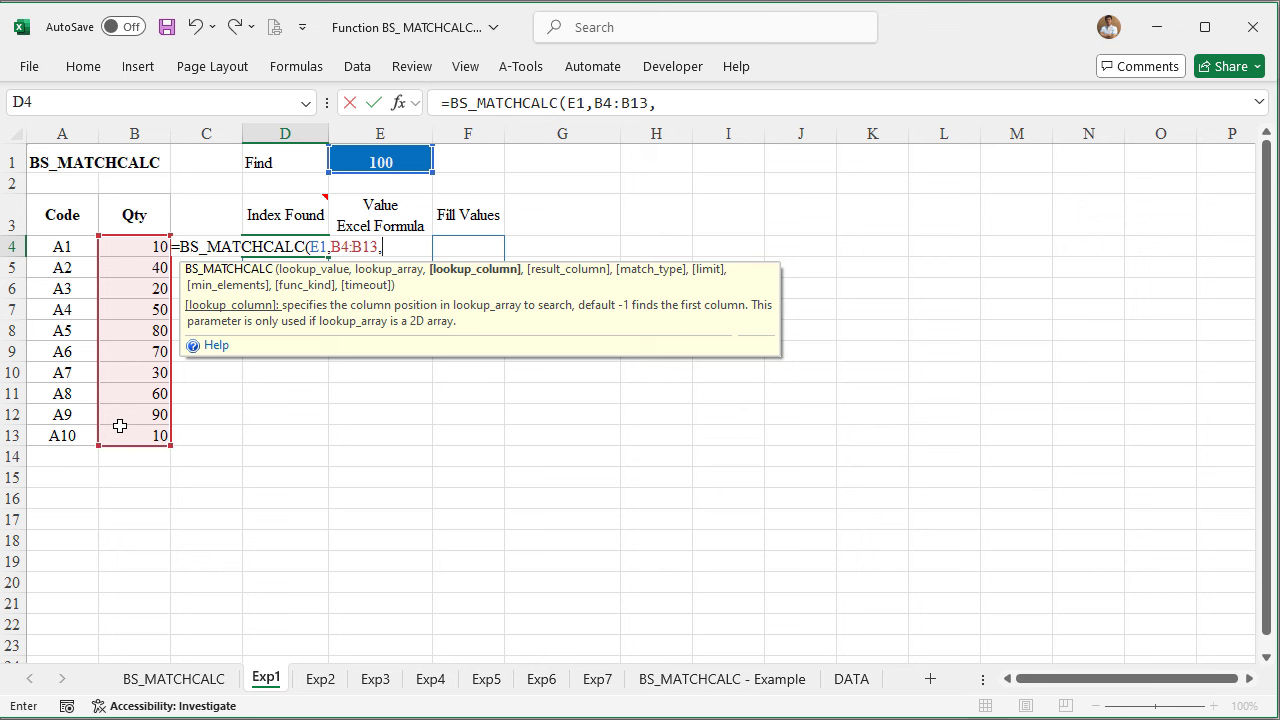
pyautogui.write(',')
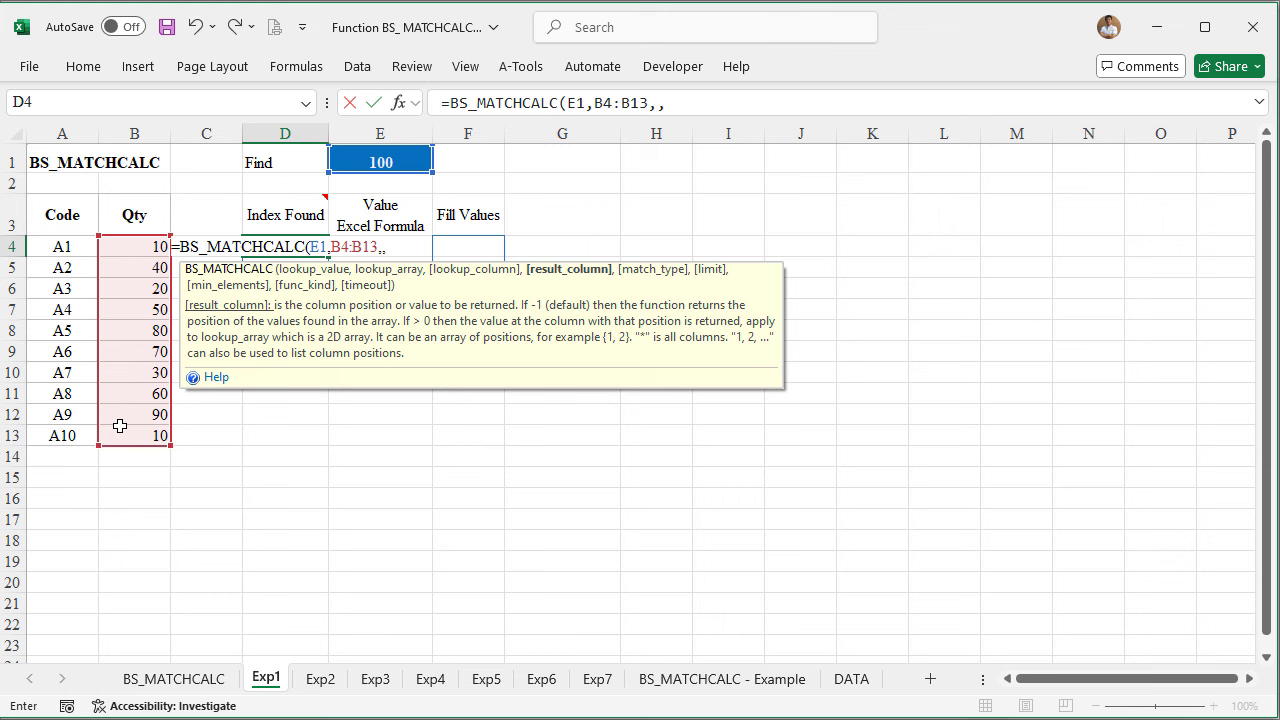
pyautogui.press('BackSpace')
pyautogui.press('BackSpace')
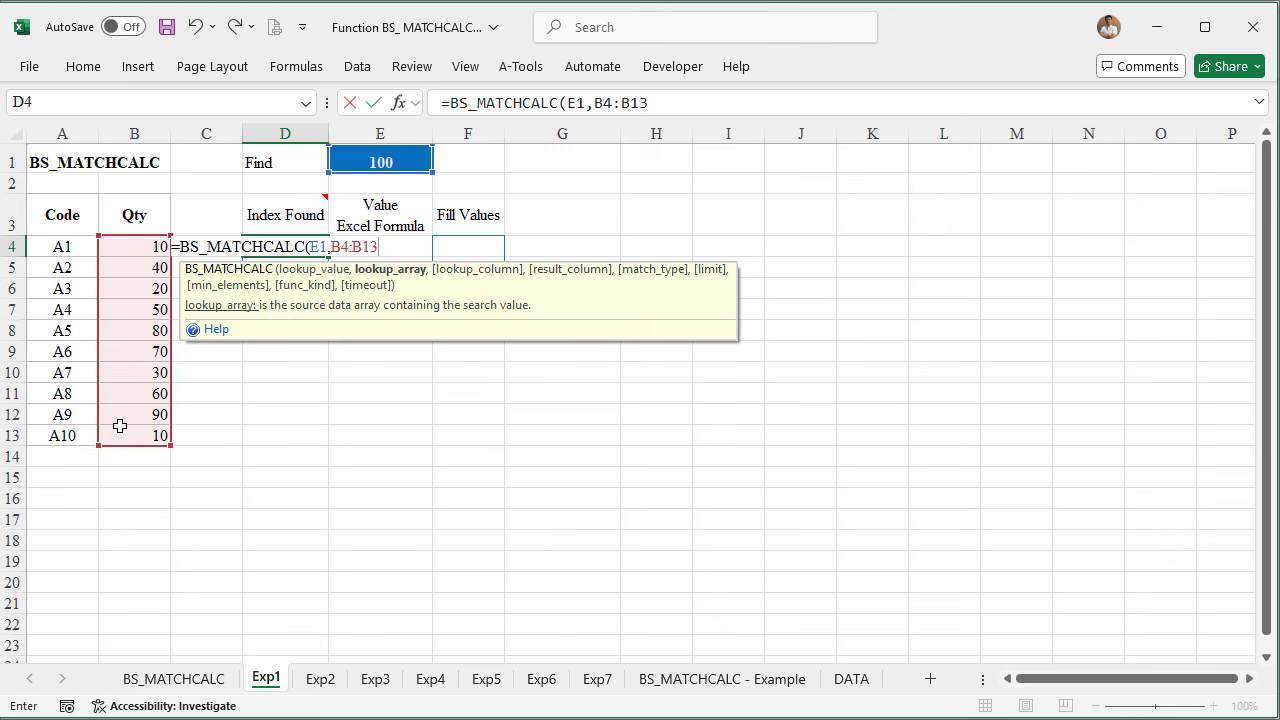
pyautogui.write(')')
pyautogui.press('Return')
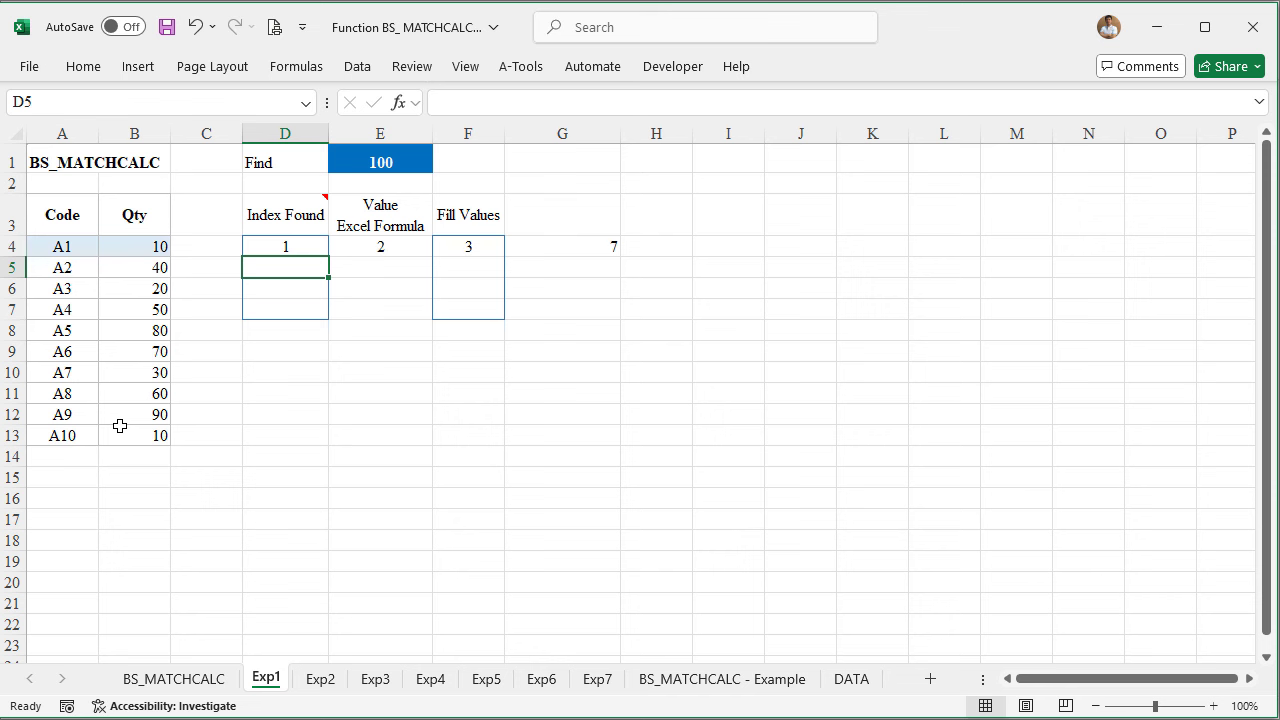
pyautogui.press('Up')
pyautogui.press('Up')
pyautogui.press('Up')
pyautogui.press('Up')
pyautogui.press('Right')
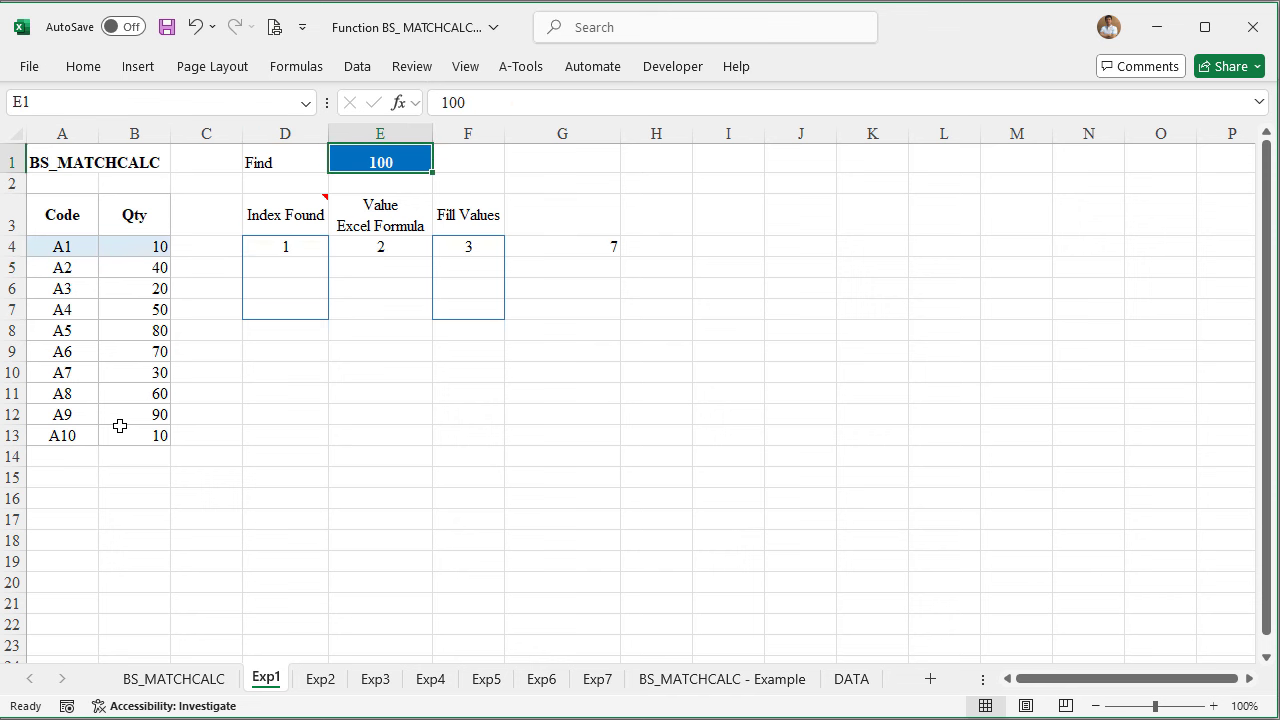
pyautogui.press('Down')
pyautogui.press('Down')
pyautogui.press('Down')
pyautogui.press('Left')
pyautogui.press('Right')
pyautogui.press('Right')
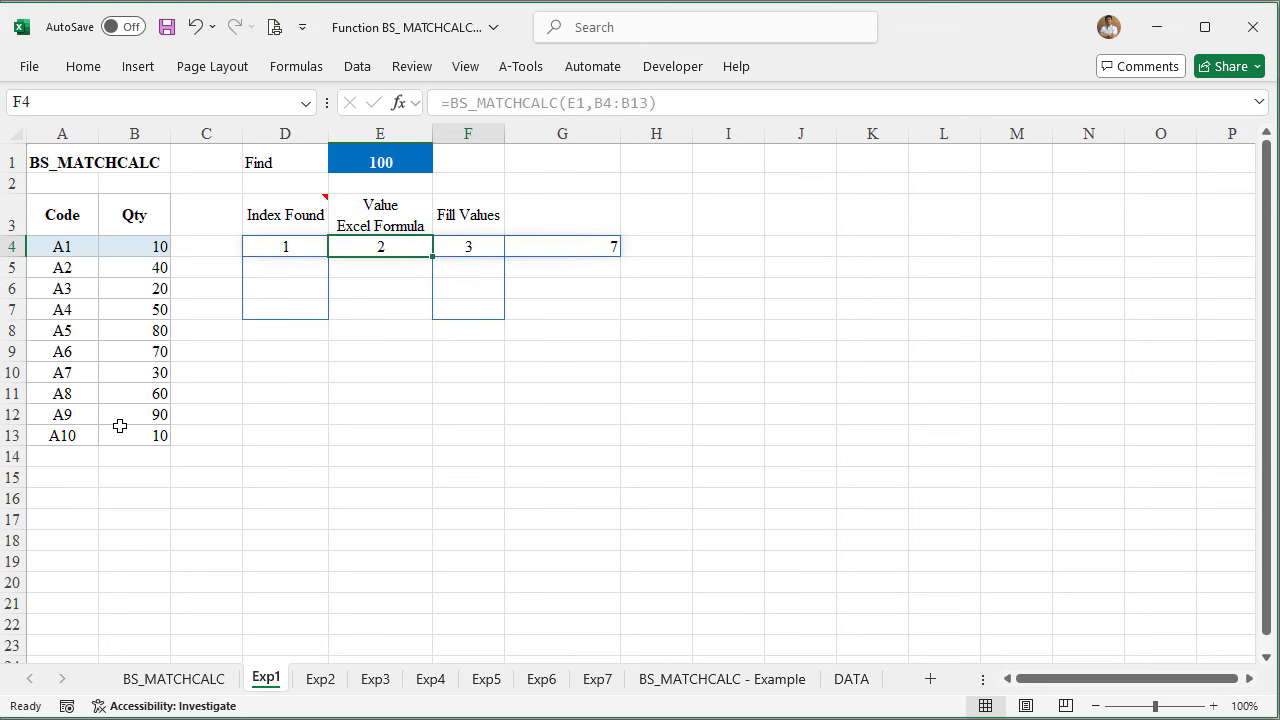
pyautogui.press('Right')
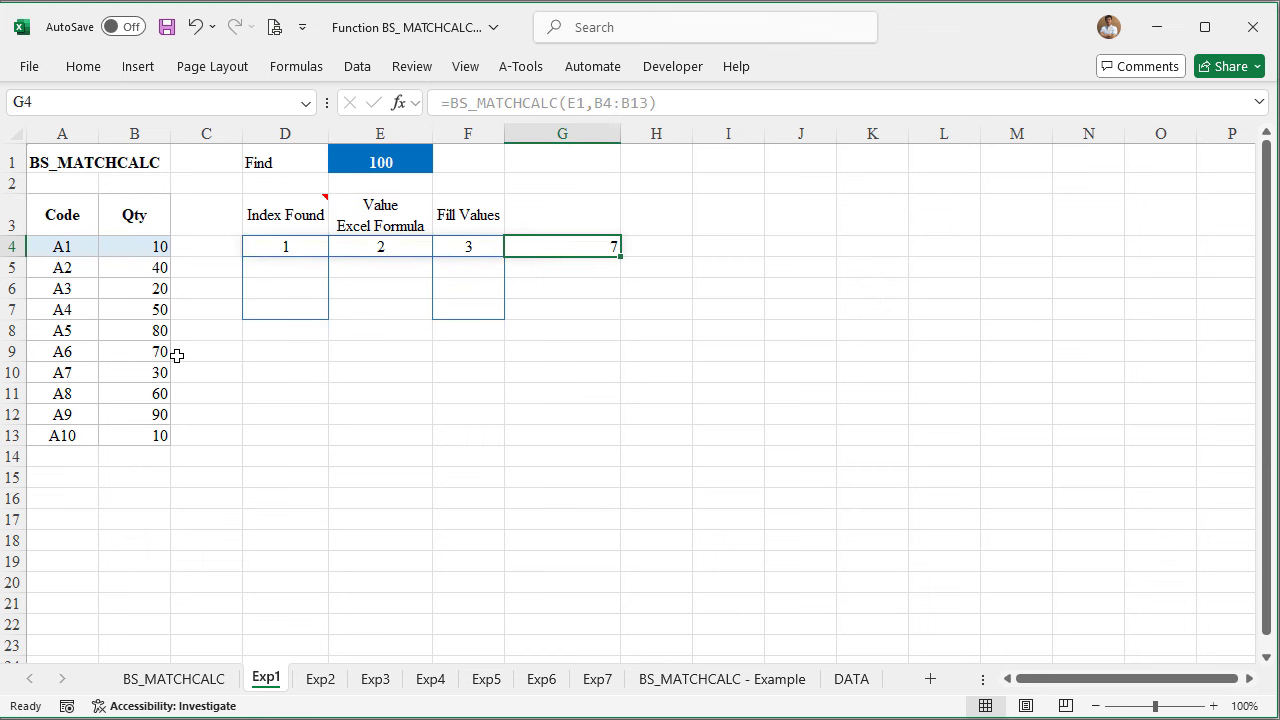
pyautogui.click(150, 247)
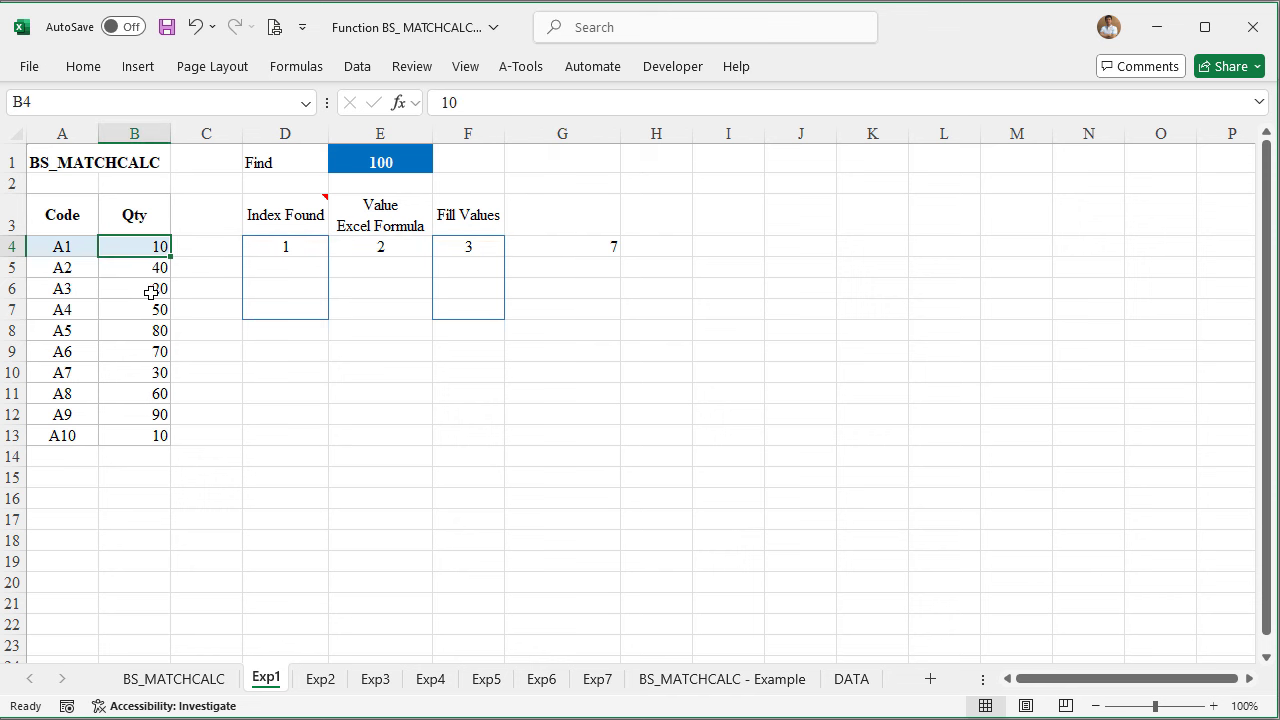
pyautogui.keyDown('ctrl'); pyautogui.click(141, 263); pyautogui.keyUp('ctrl')
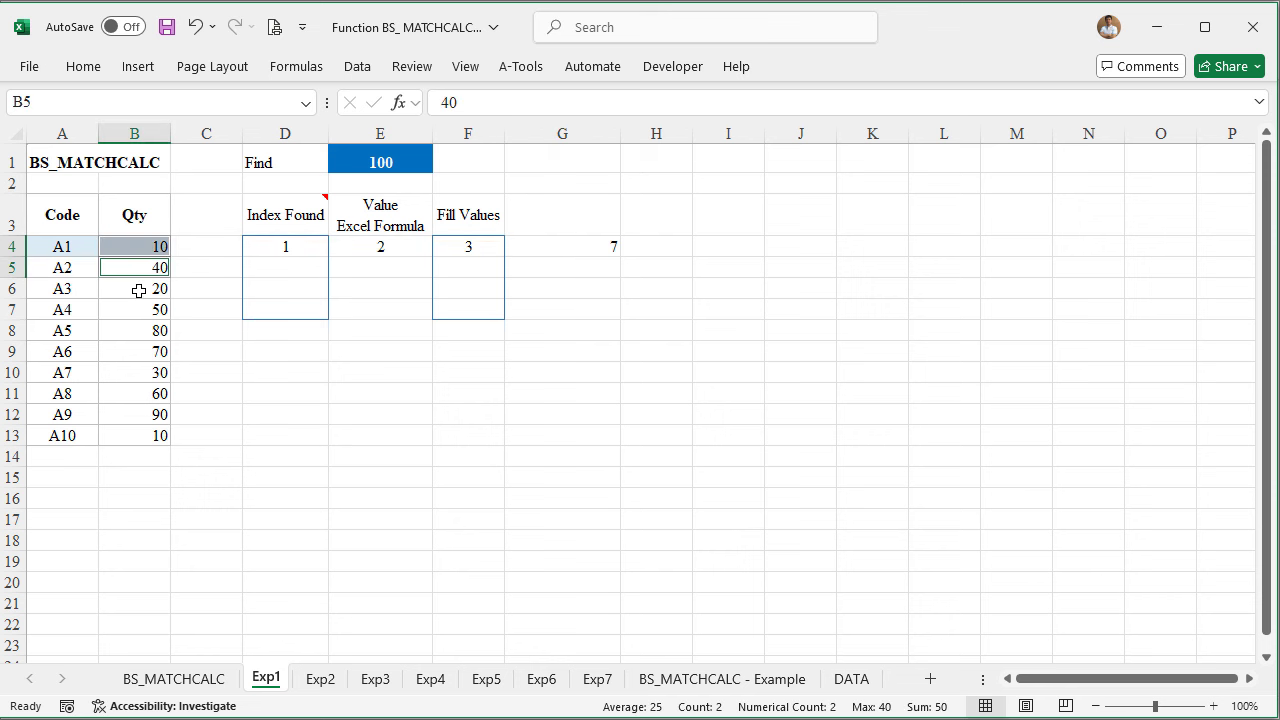
pyautogui.keyDown('ctrl'); pyautogui.click(139, 289); pyautogui.keyUp('ctrl')
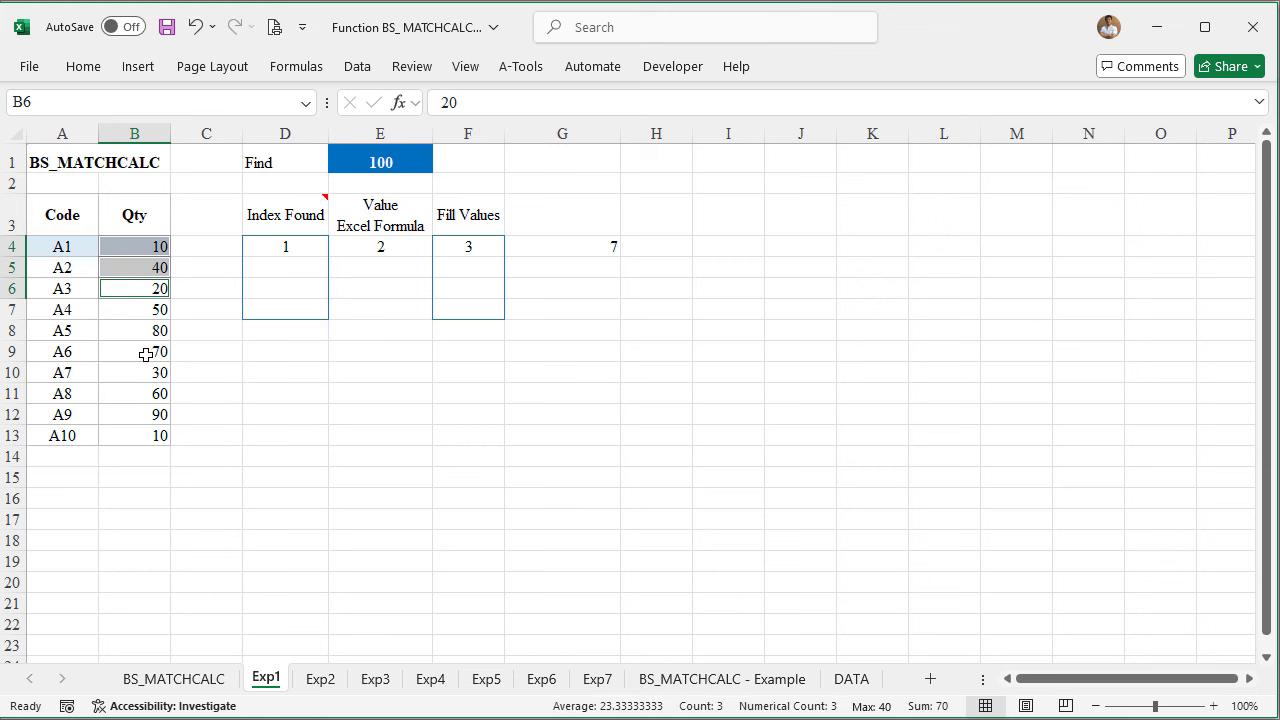
pyautogui.keyDown('ctrl'); pyautogui.click(148, 370); pyautogui.keyUp('ctrl')
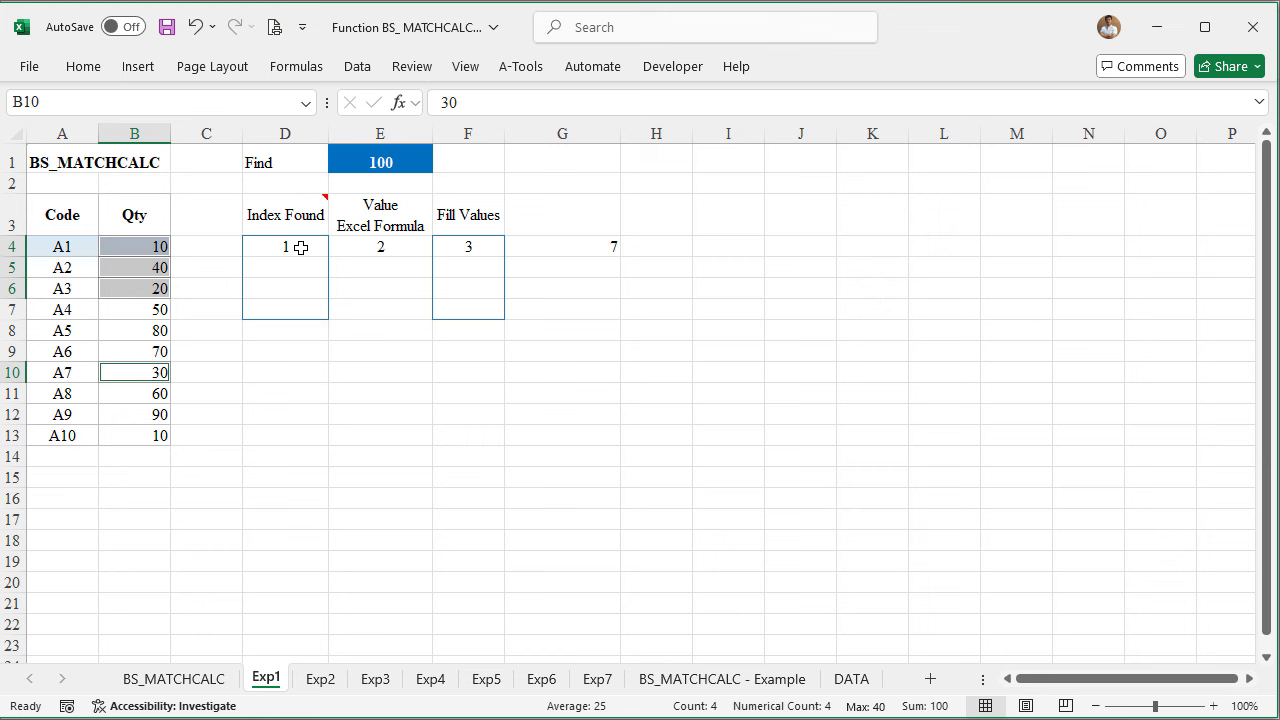
pyautogui.click(300, 247)
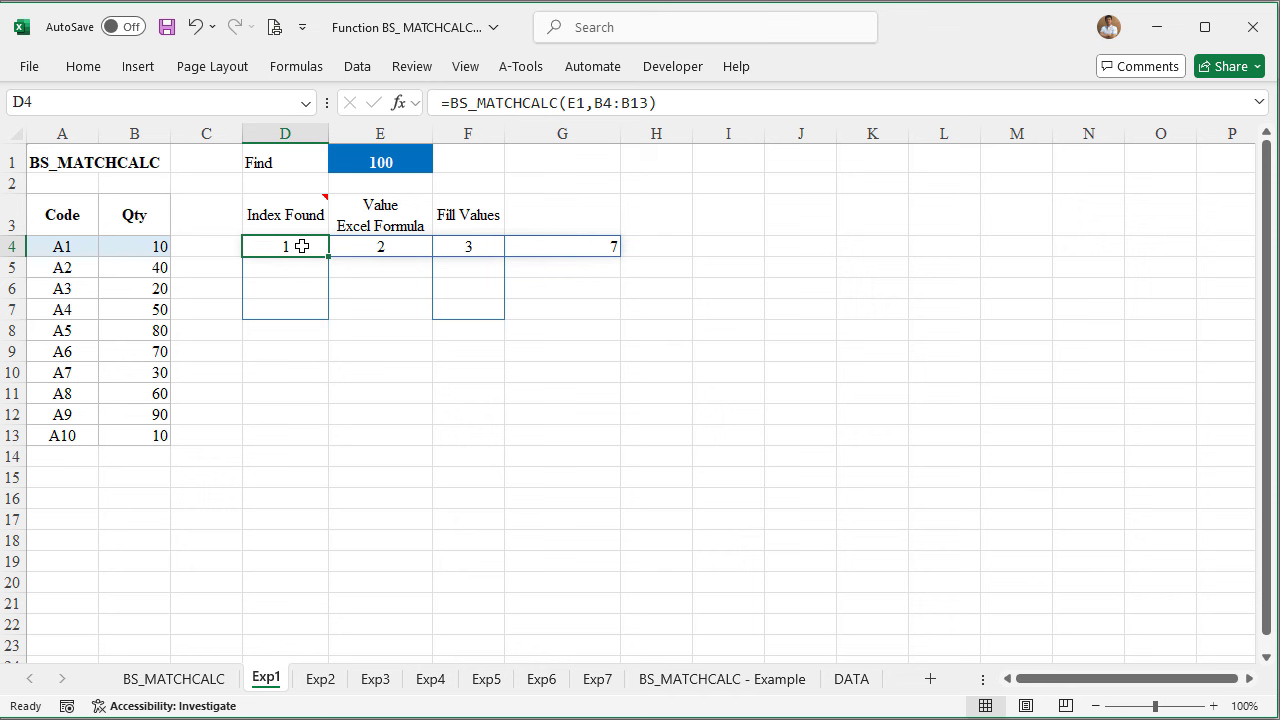
# Wrap the D4 match formula in BS_TRANSPOSE
pyautogui.doubleClick(301, 246)
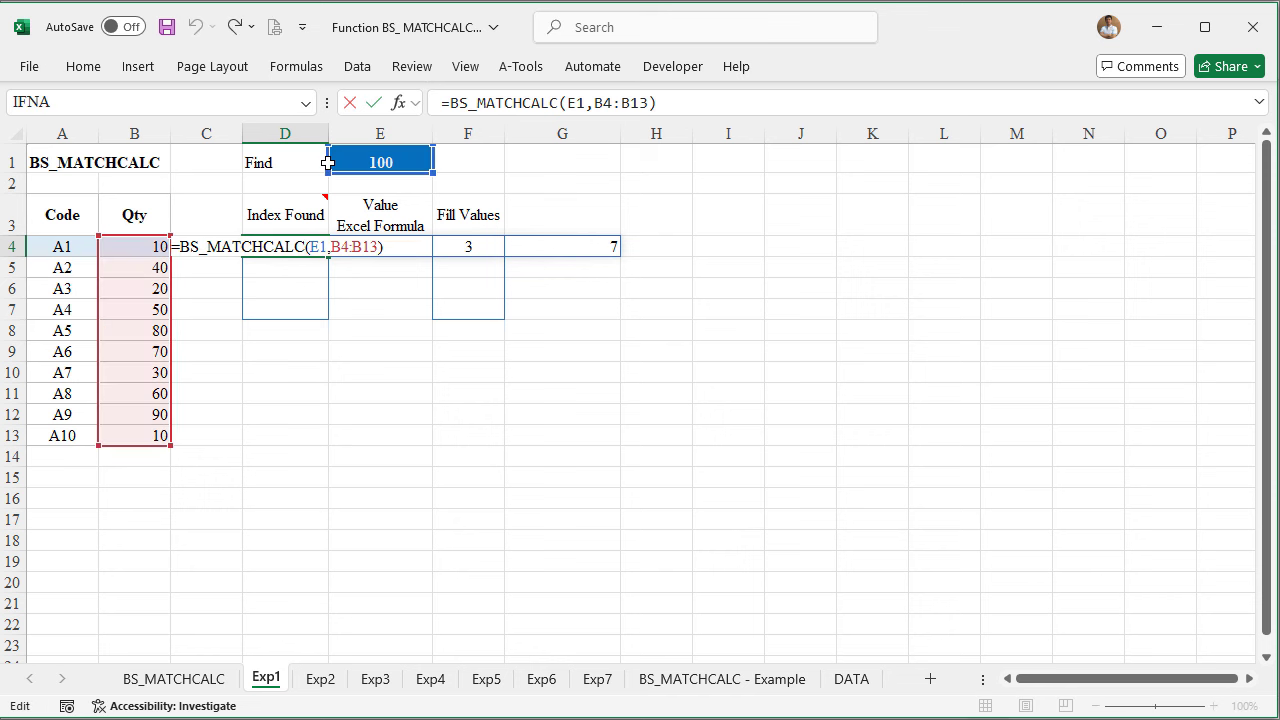
pyautogui.press('Left')
pyautogui.write('BS_')
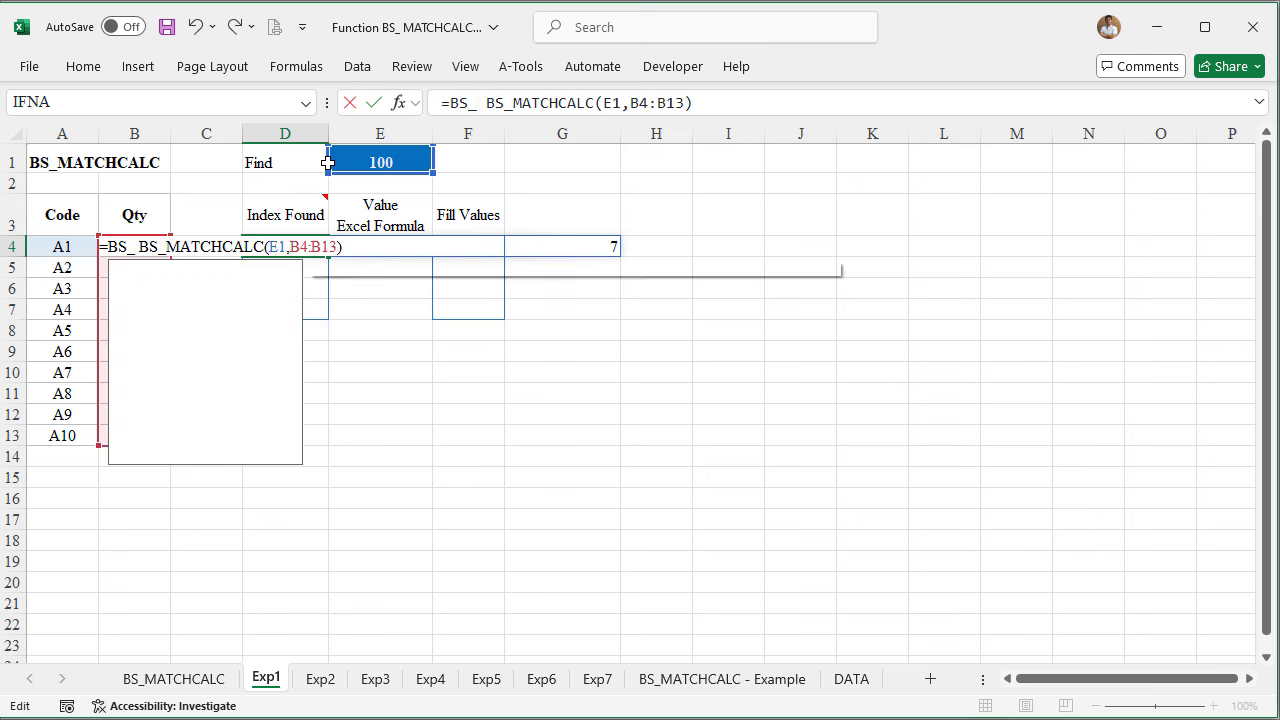
pyautogui.write('TR')
pyautogui.press('Tab')
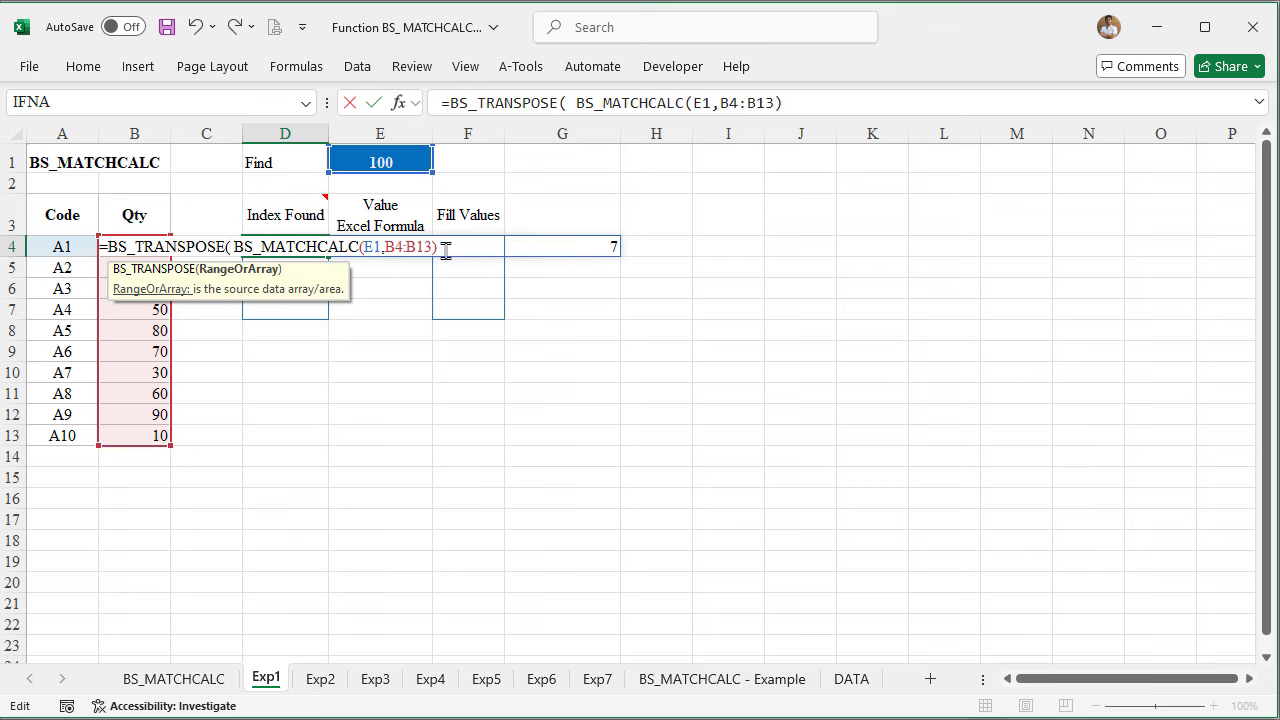
pyautogui.write(')')
pyautogui.press('Return')
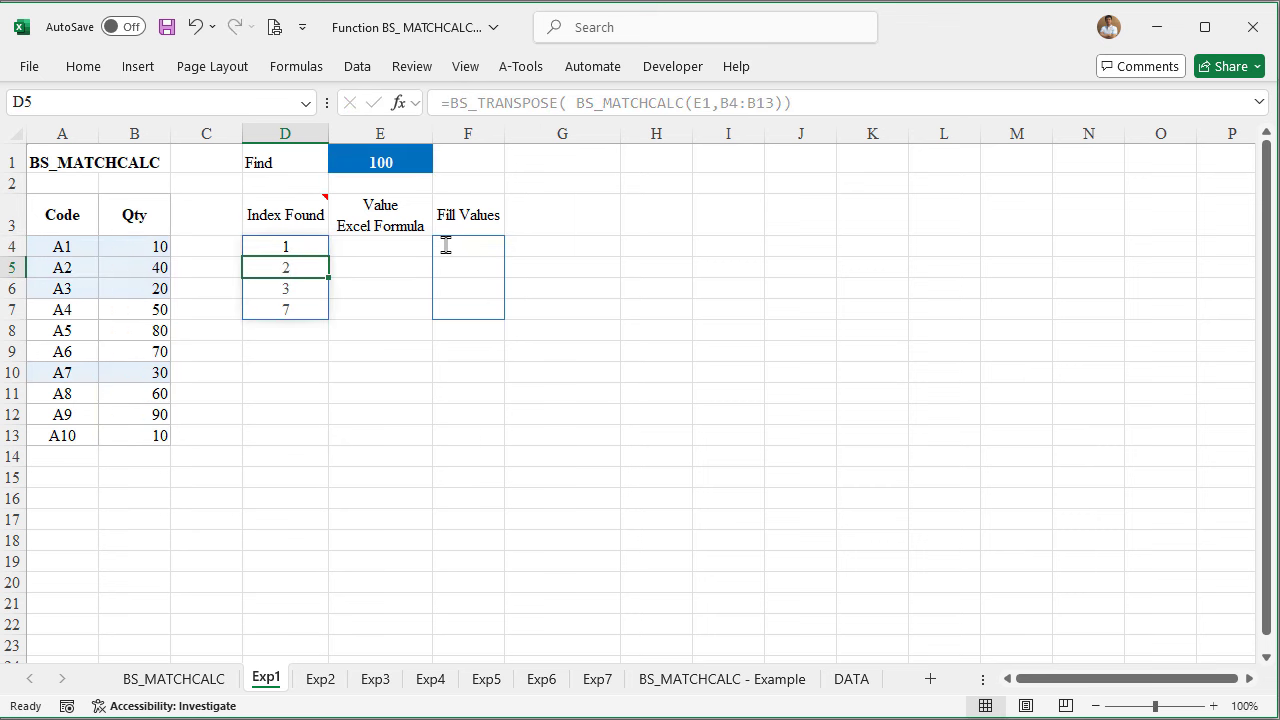
# Change it to BS_FILLARRAY with "TP=YES" and commit as an array formula
pyautogui.doubleClick(294, 246)
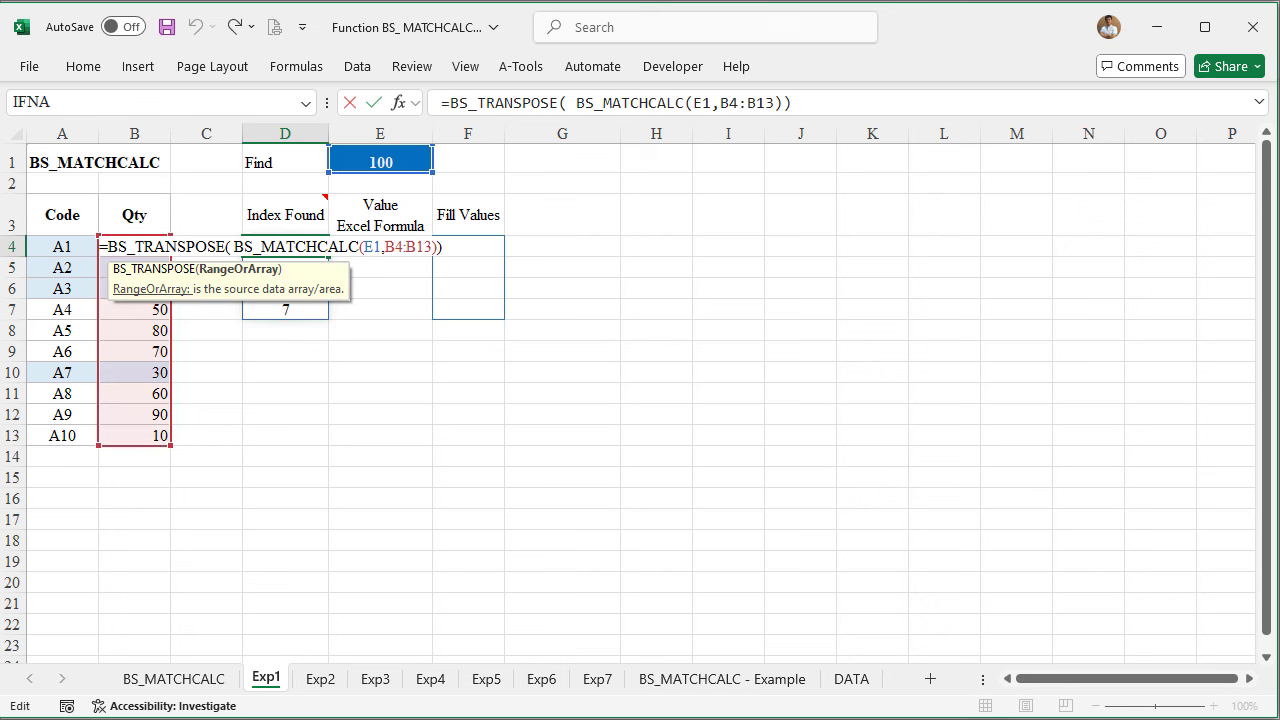
pyautogui.moveTo(228, 246); pyautogui.dragTo(134, 246)
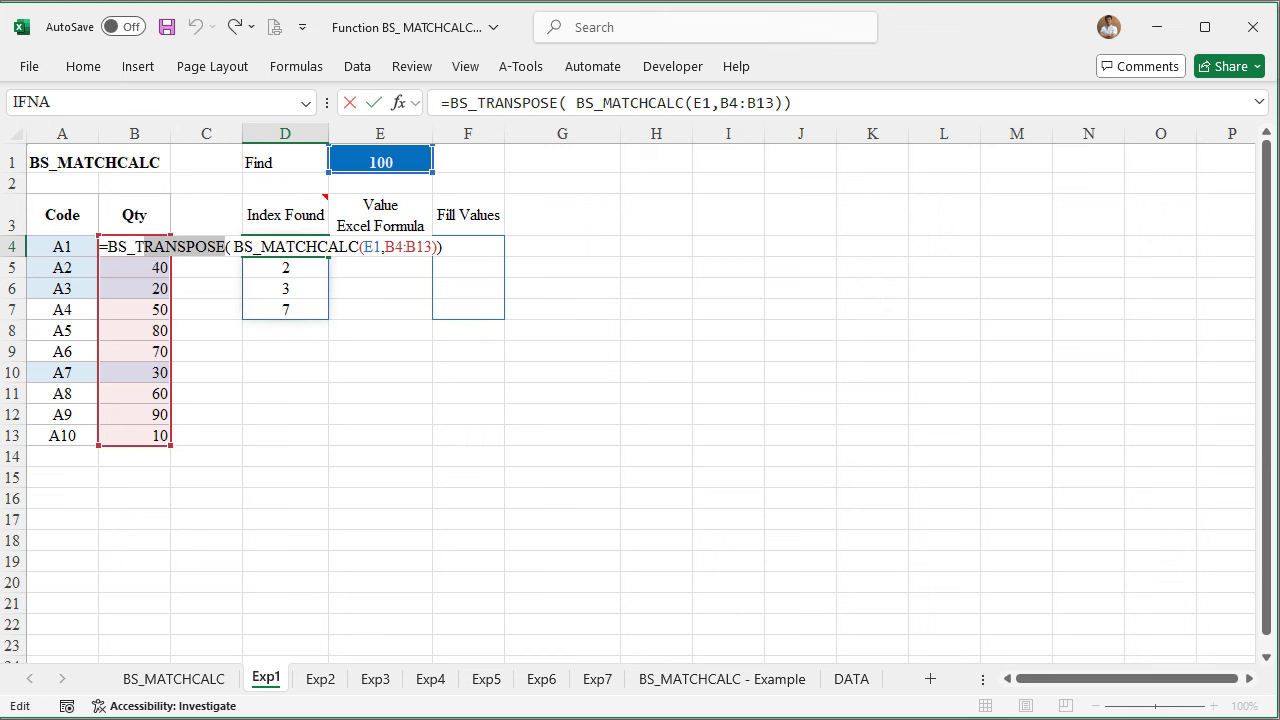
pyautogui.write('FILL')
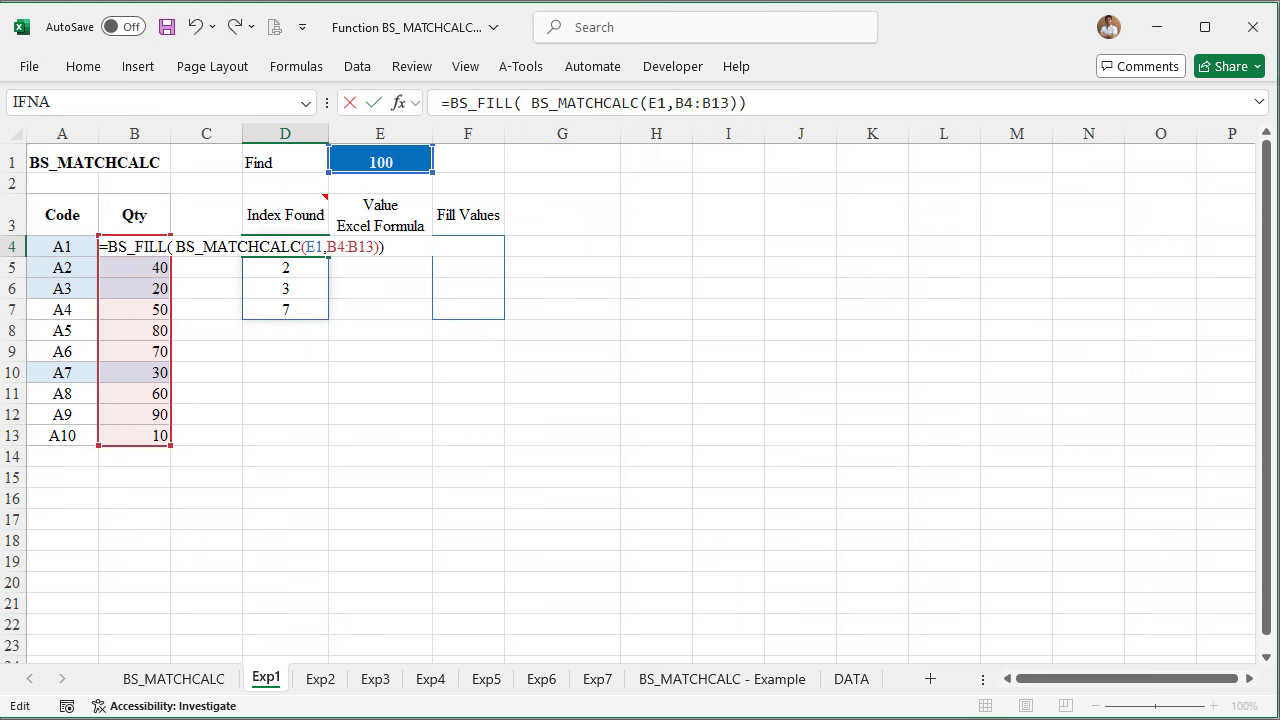
pyautogui.write('ARRAY')
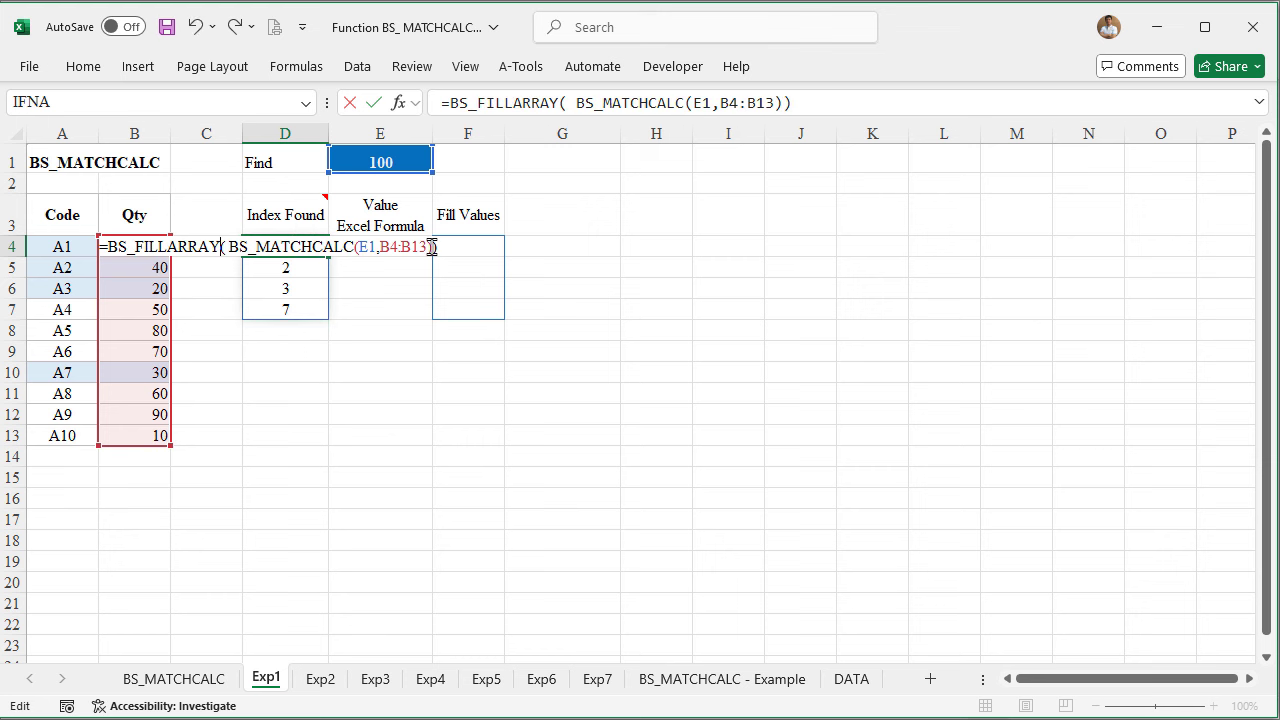
pyautogui.click(225, 246)
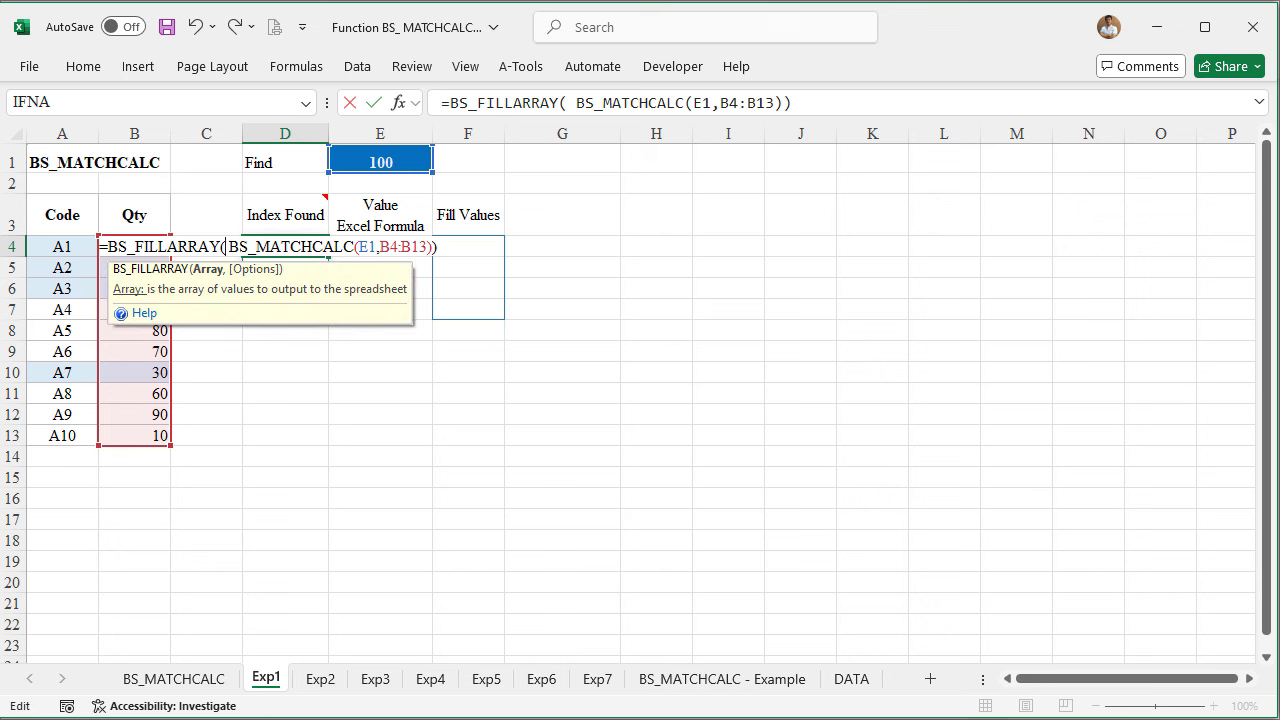
pyautogui.press('End')
pyautogui.press('BackSpace')
pyautogui.write(', "')
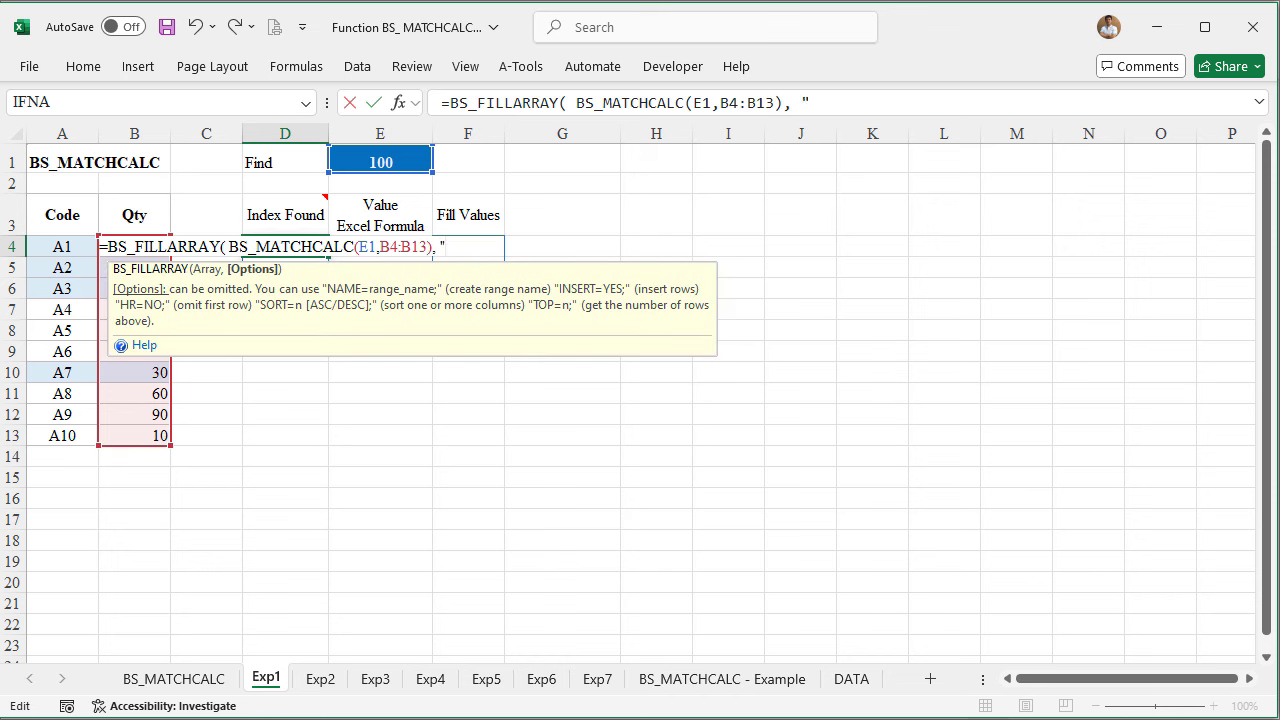
pyautogui.write('TP')
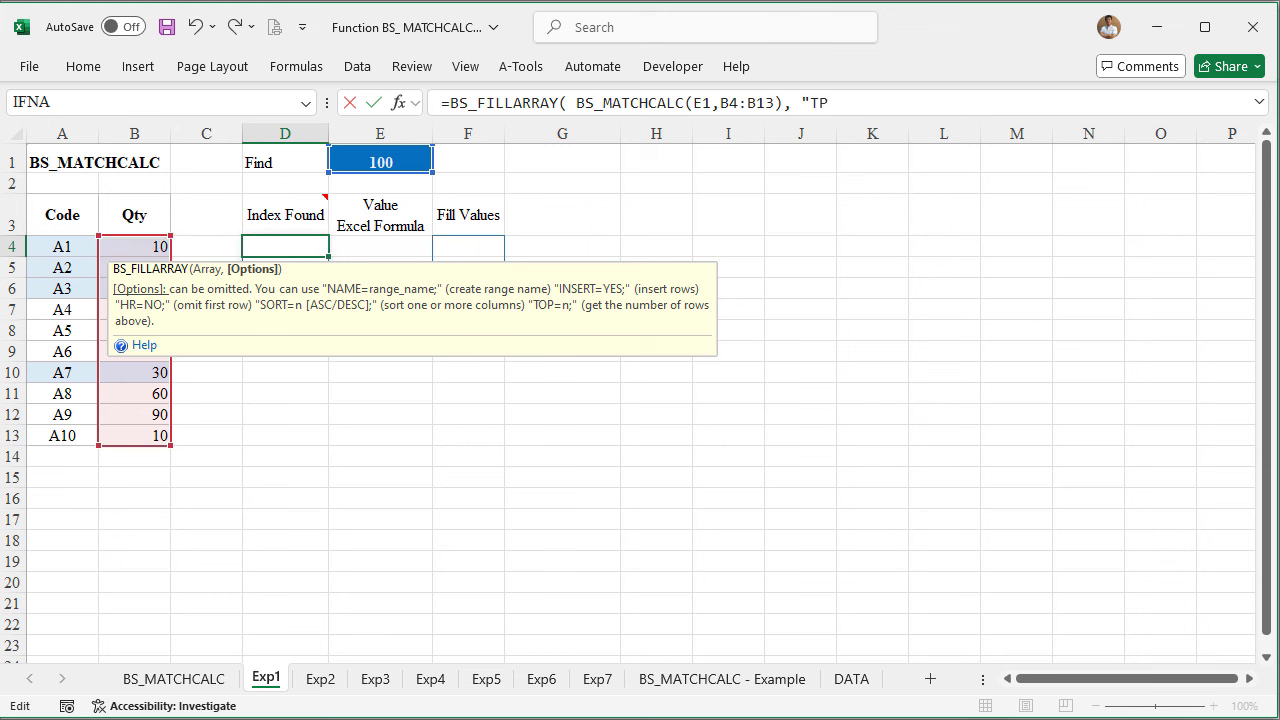
pyautogui.write('=YES")')
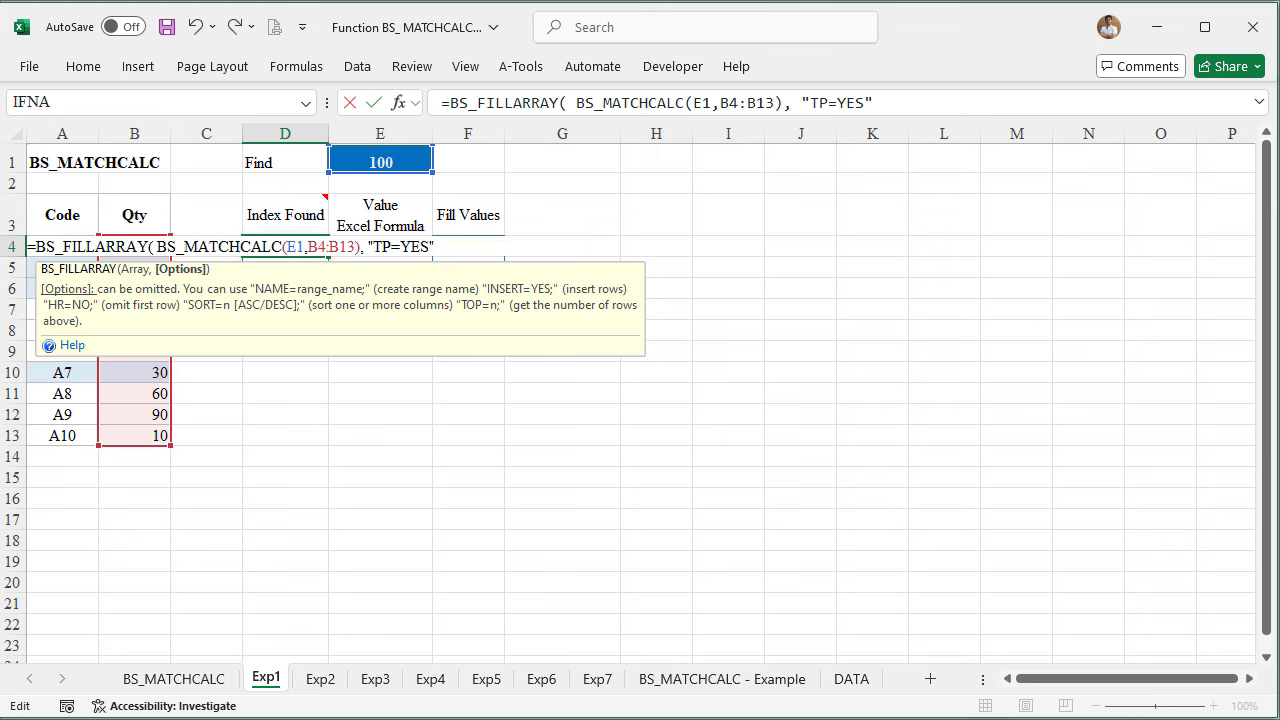
pyautogui.hotkey('ctrl', 'shift', 'Return')
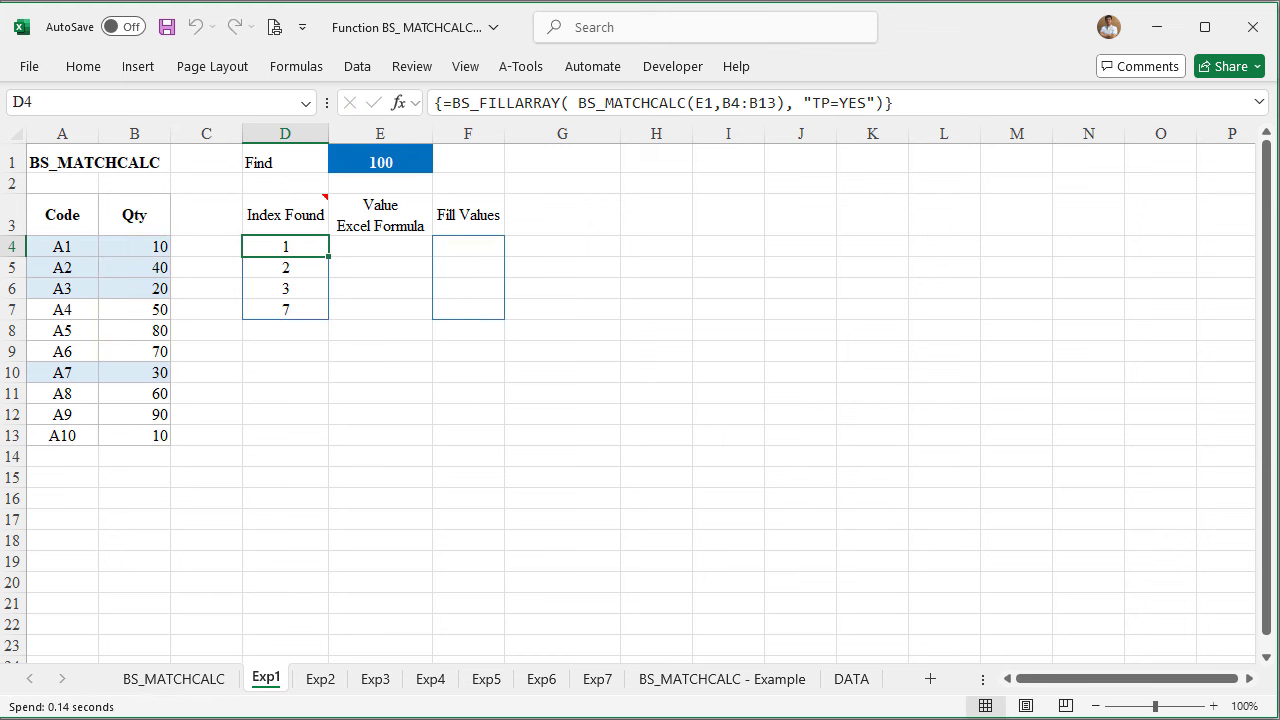
# Test the result by setting the Find value in E1 to 200, then back to 100
pyautogui.press('Down')
pyautogui.press('Down')
pyautogui.press('Up')
pyautogui.press('Up')
pyautogui.press('Up')
pyautogui.press('Up')
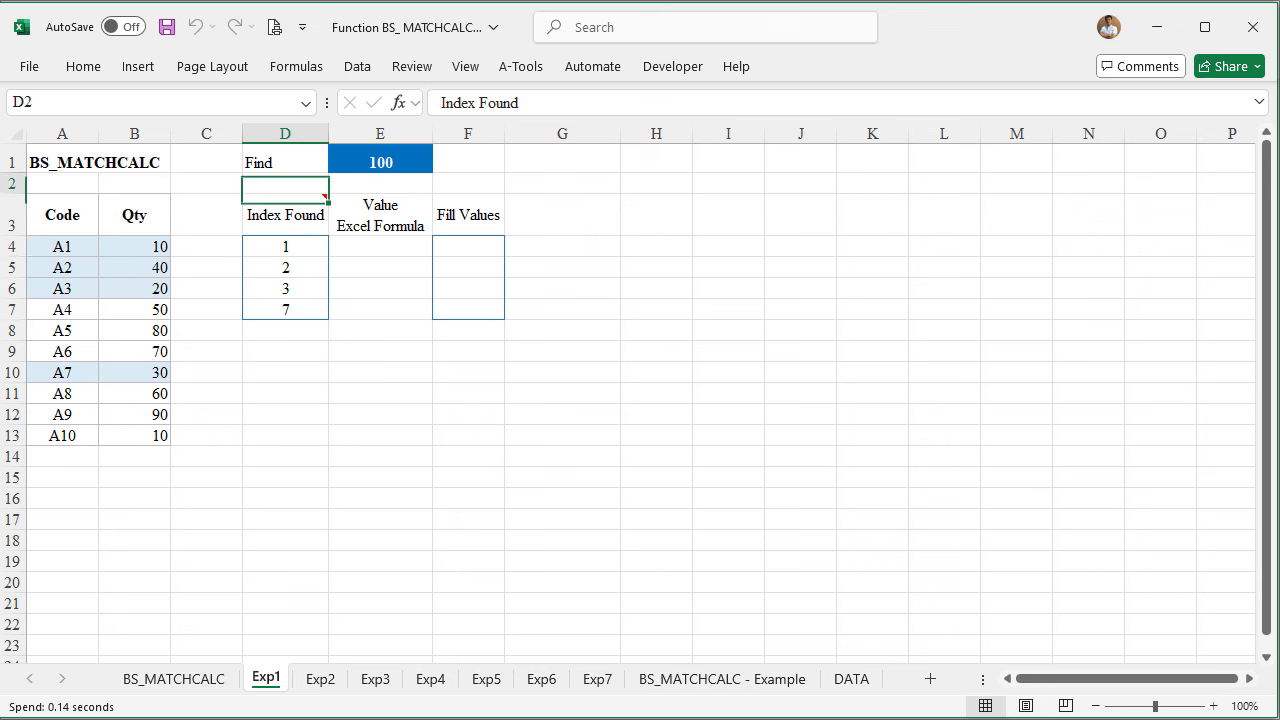
pyautogui.press('Up')
pyautogui.click(380, 162)
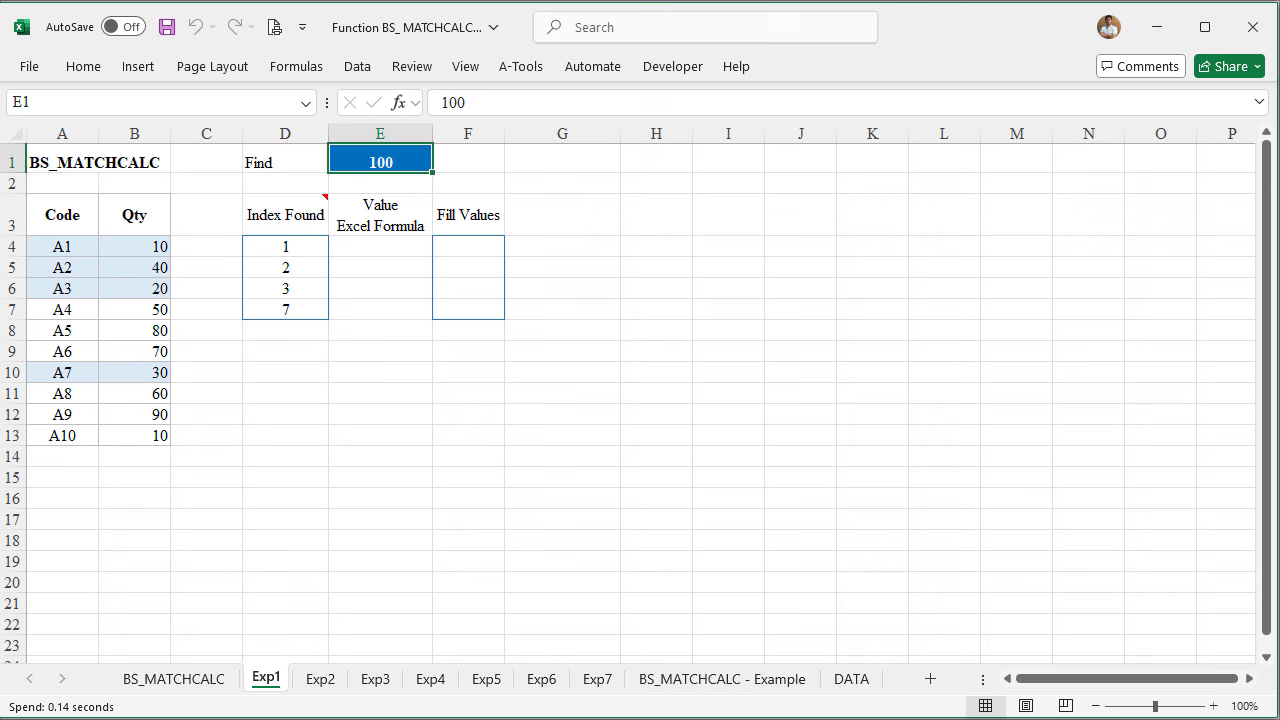
pyautogui.write('200')
pyautogui.press('Return')
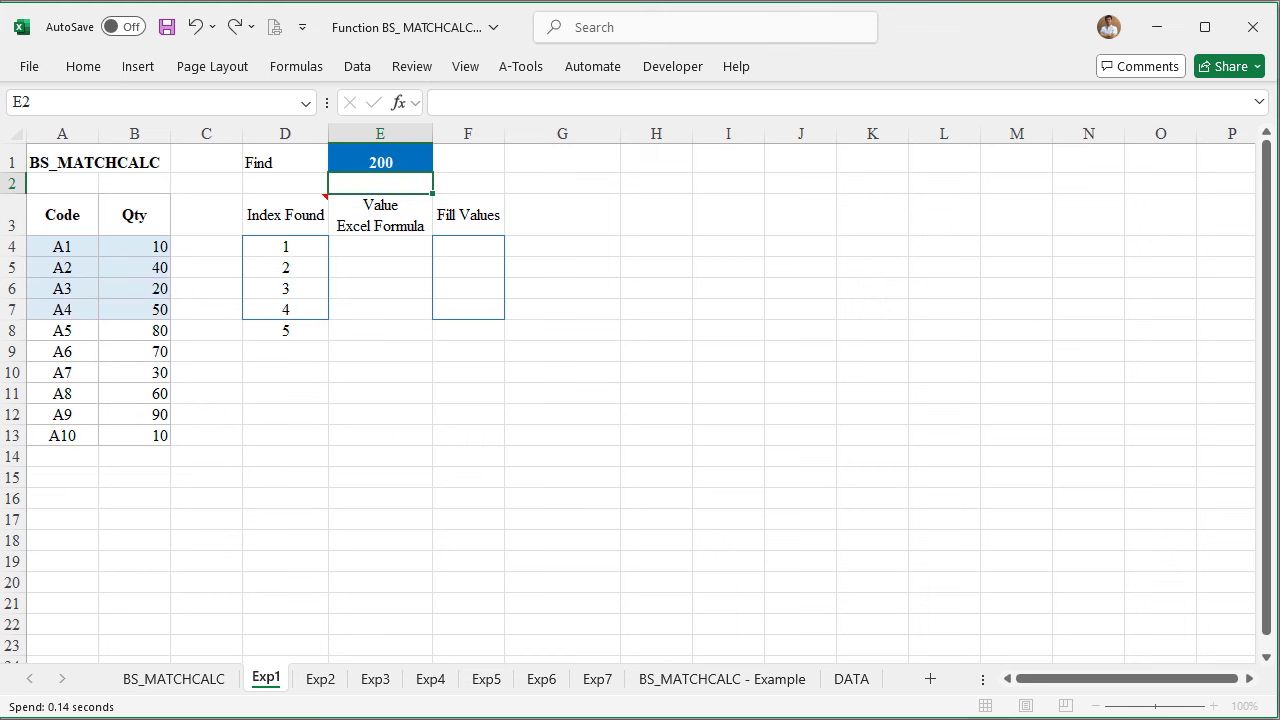
pyautogui.press('Up')
pyautogui.write('100')
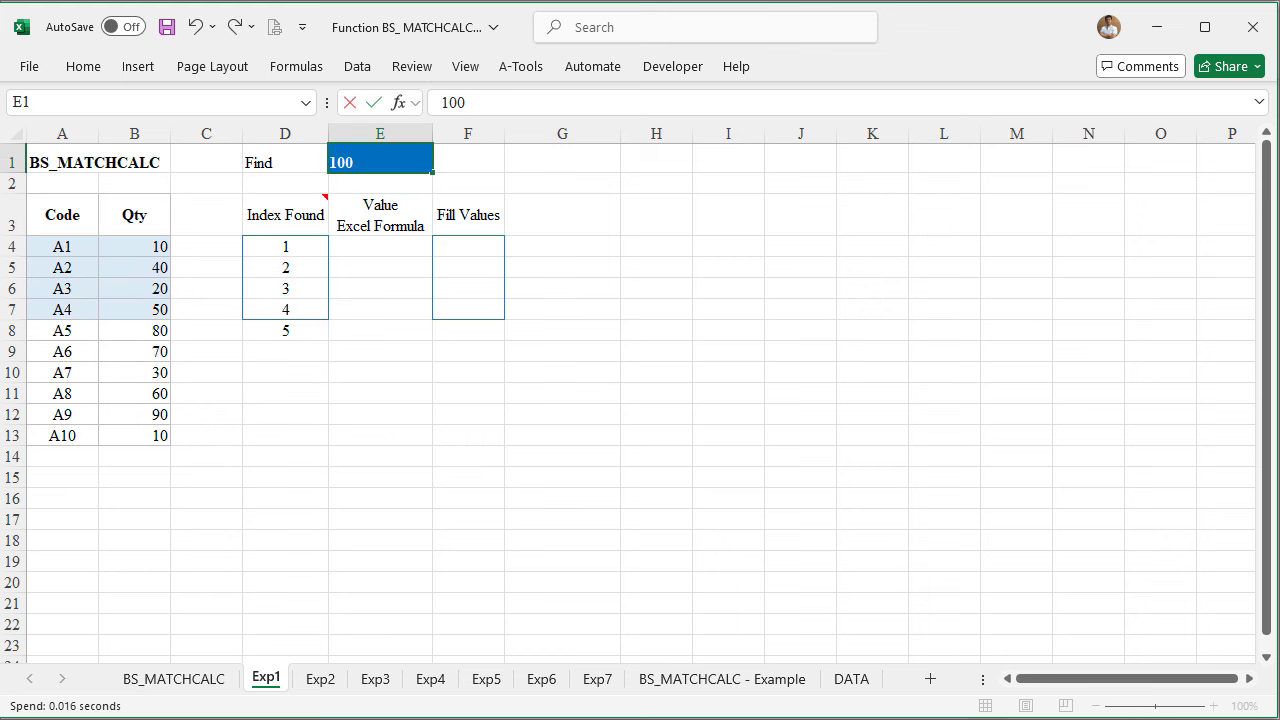
pyautogui.press('Return')
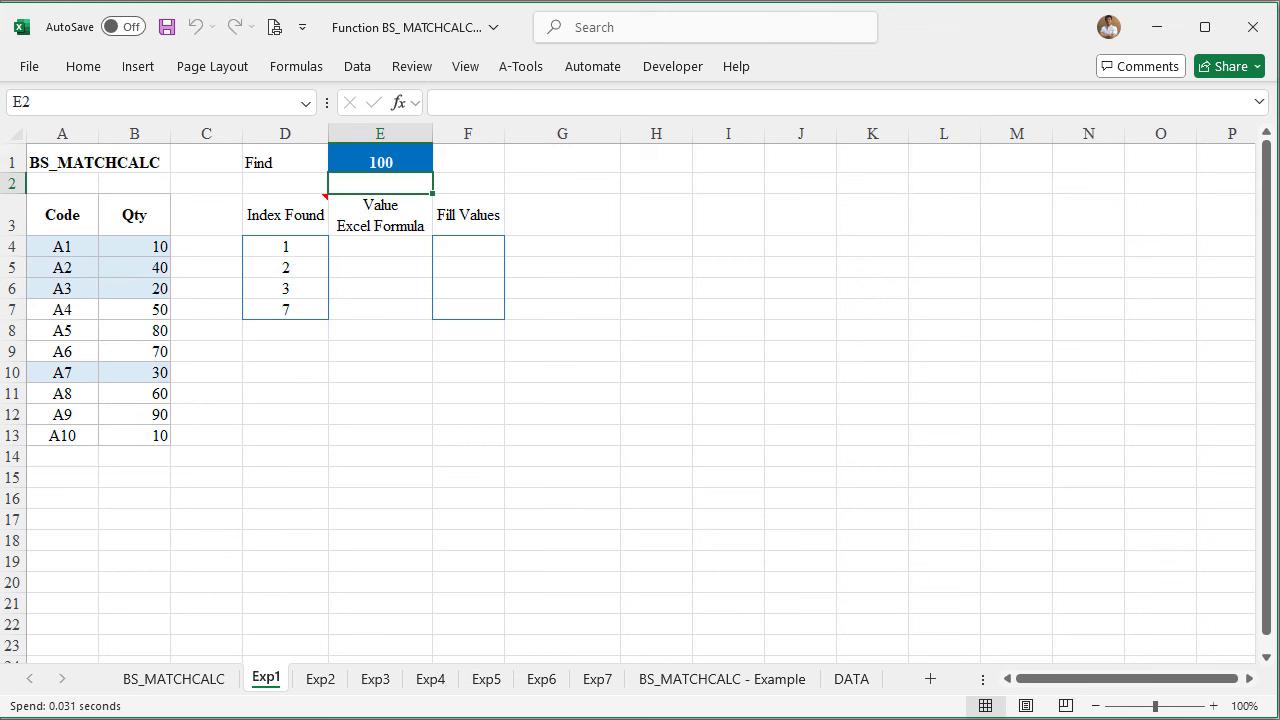
# Enter =INDEX($B$4:$B$13,D4,1) in E4
pyautogui.click(372, 250)
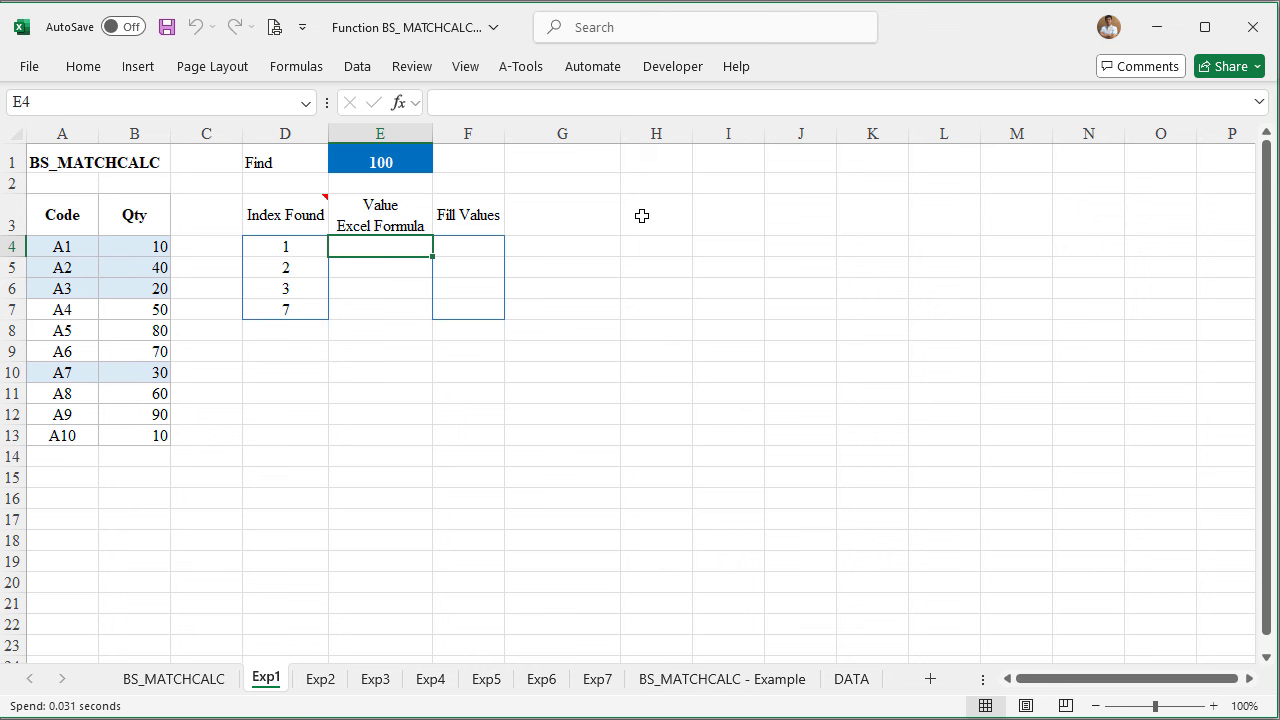
pyautogui.write('=IN')
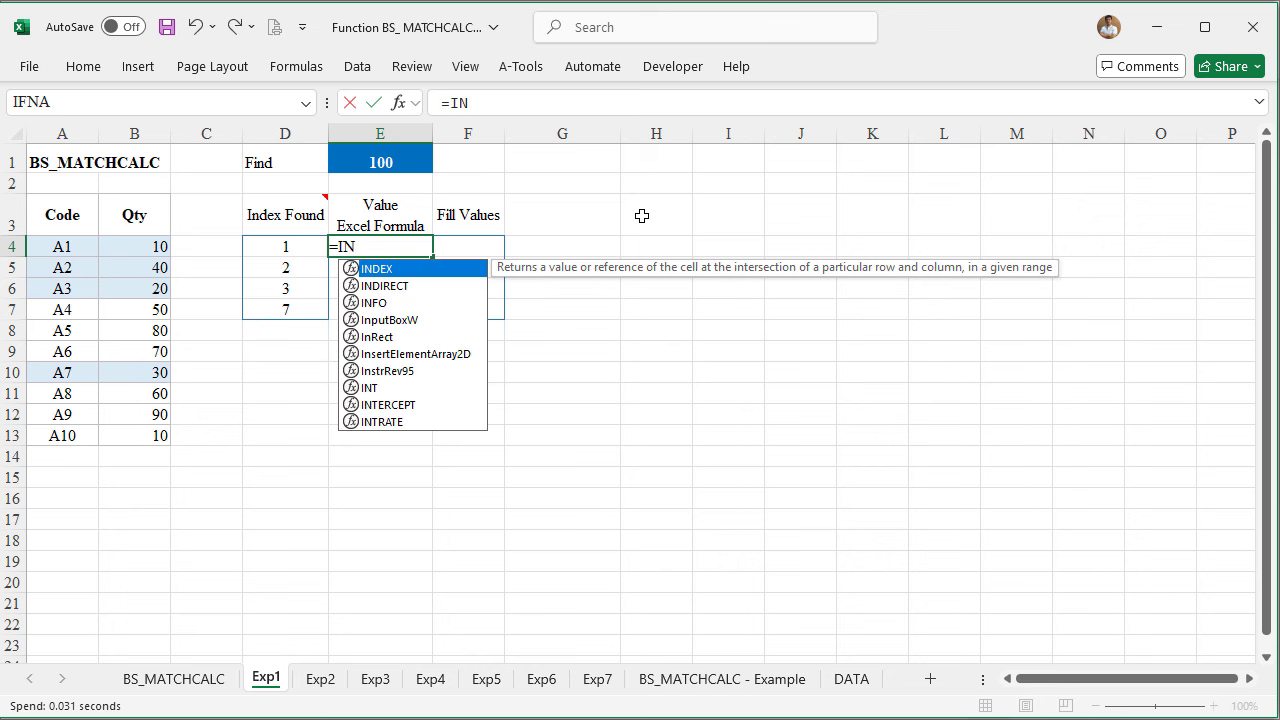
pyautogui.press('Tab')
pyautogui.moveTo(166, 246)
pyautogui.mouseDown()
pyautogui.moveTo(129, 457)
pyautogui.moveTo(132, 435)
pyautogui.mouseUp()
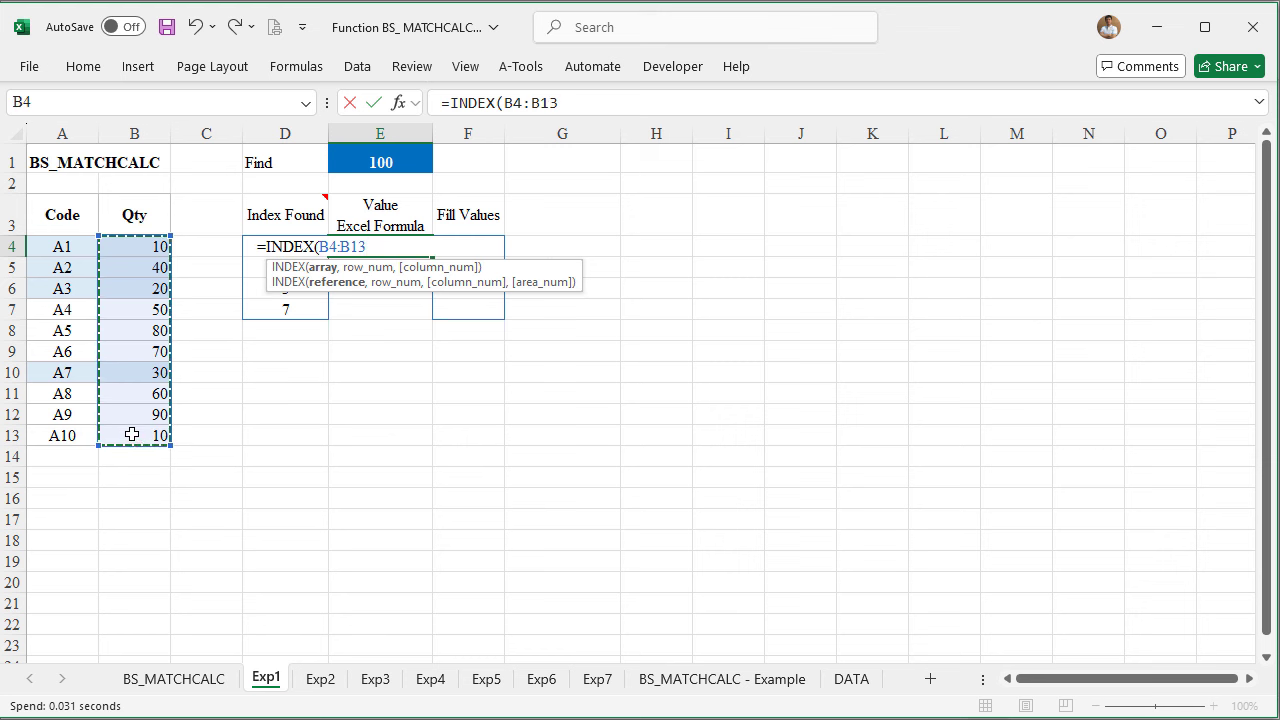
pyautogui.press('F4')
pyautogui.write('$B$13,')
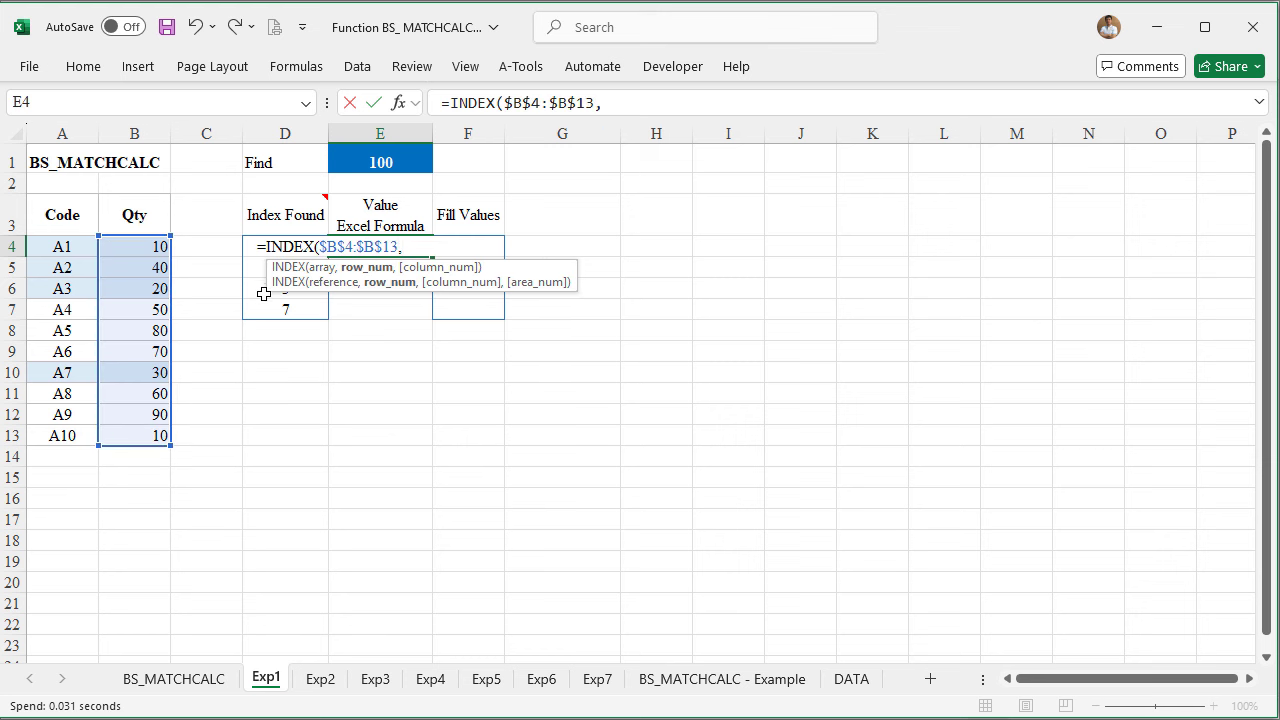
pyautogui.click(257, 265)
pyautogui.click(250, 246)
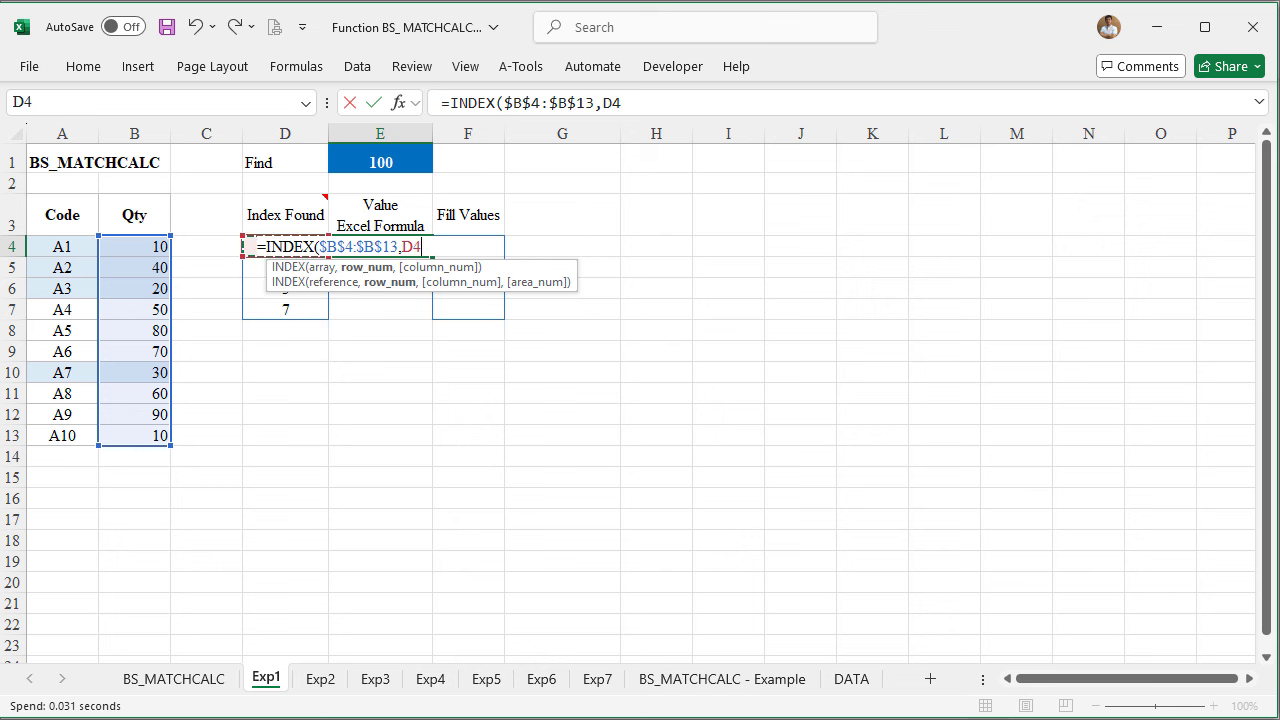
pyautogui.write(',1)')
pyautogui.press('Return')
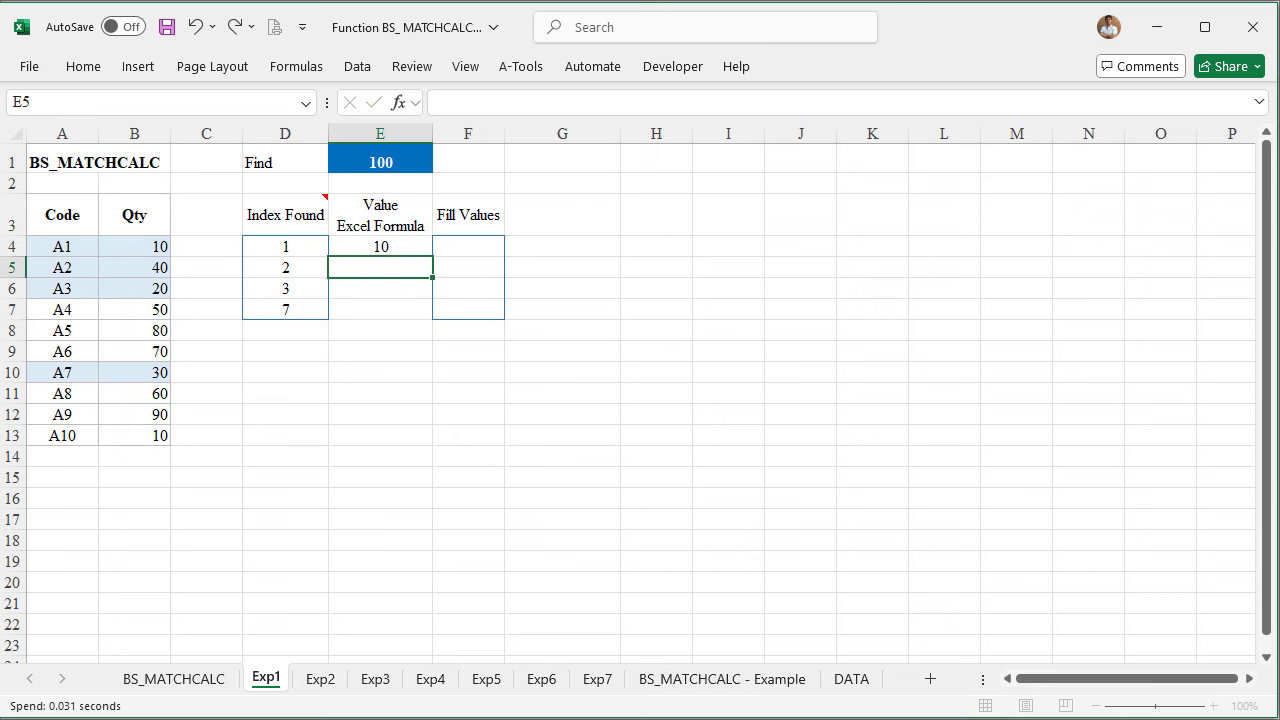
# Fill the INDEX formula down to E7, giving 10, 40, 20, 30
pyautogui.click(378, 247)
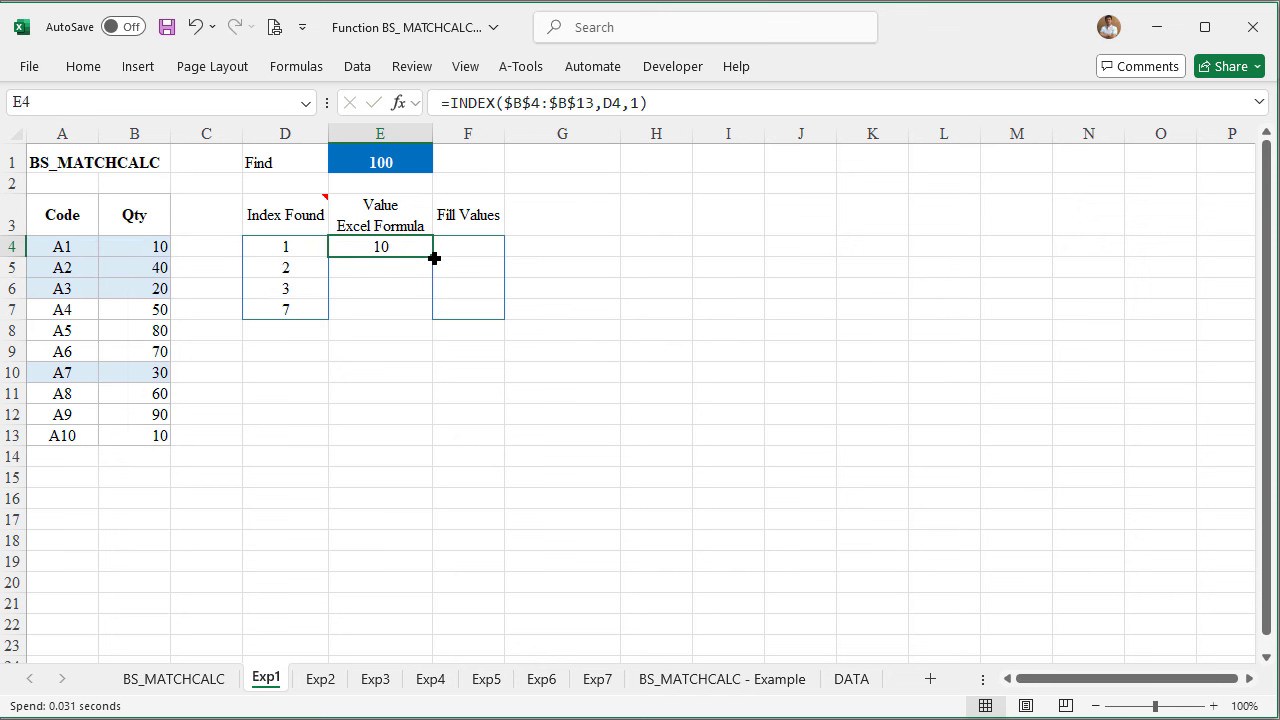
pyautogui.moveTo(433, 266); pyautogui.dragTo(428, 316)
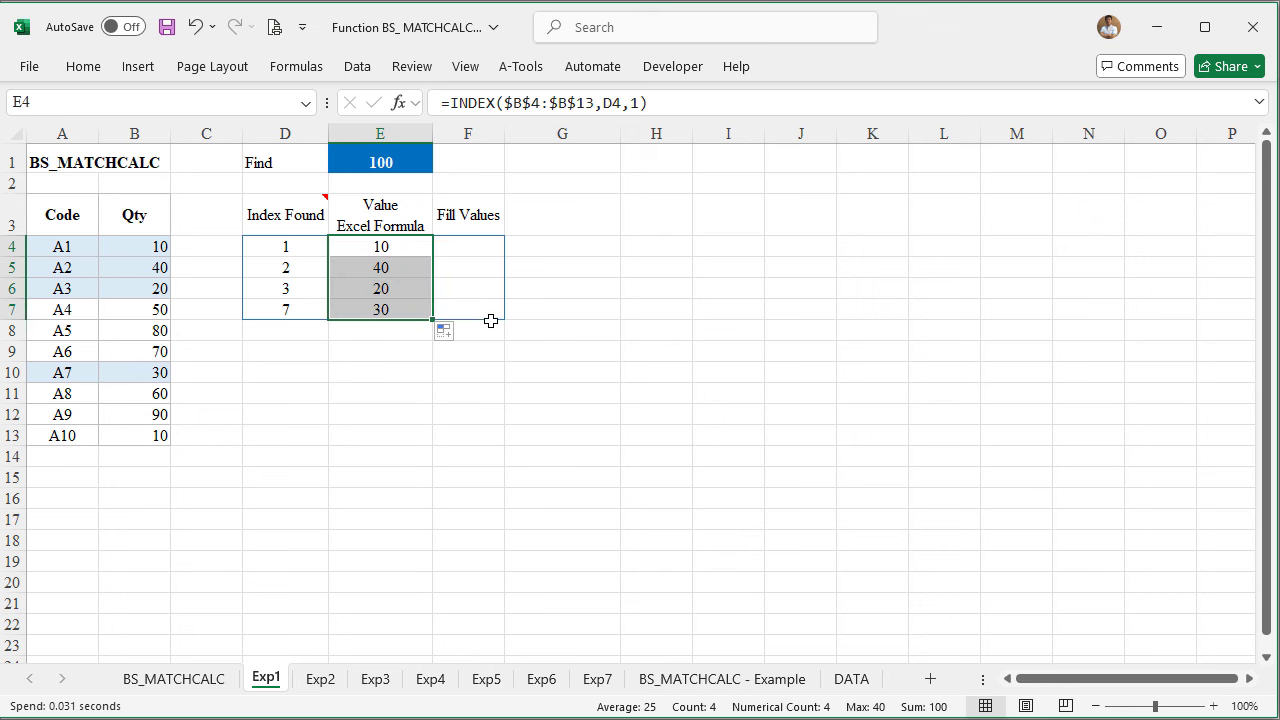
pyautogui.click(469, 241)
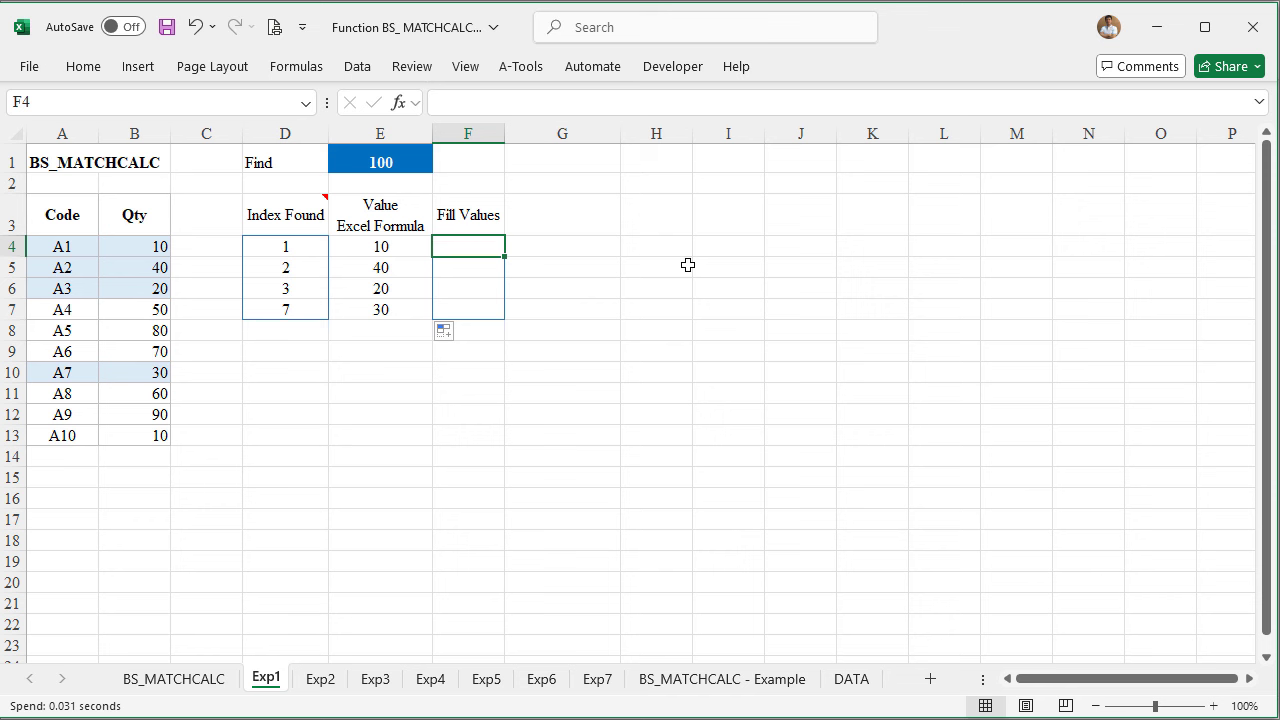
# Type =BS_MATCHCALC(E1,A4:B13,2,2) into F4 without committing it
pyautogui.write('=')
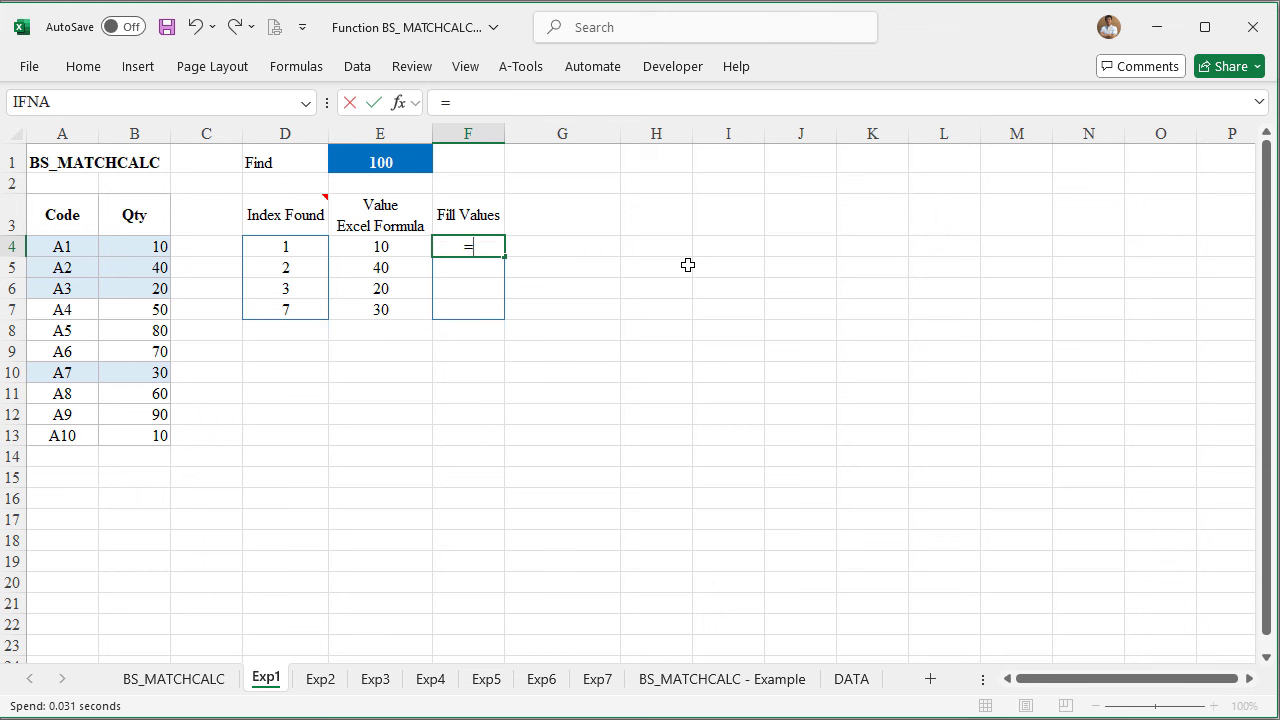
pyautogui.write('BS_MA')
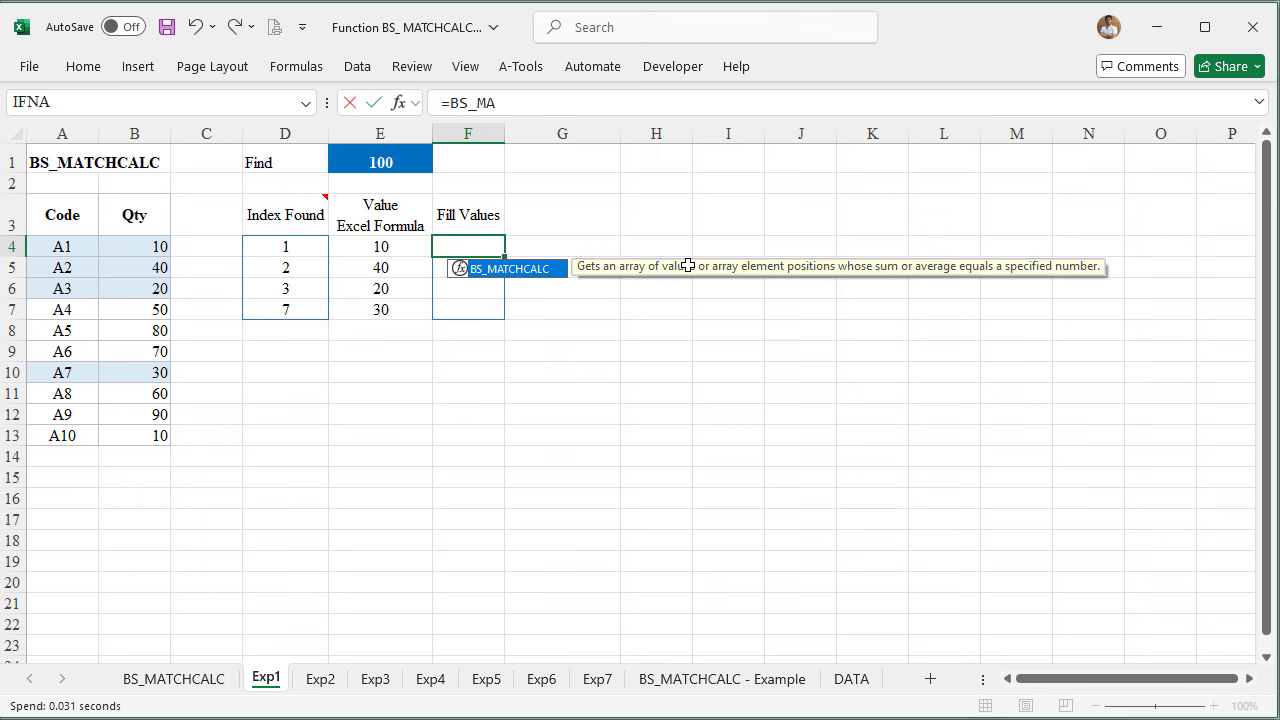
pyautogui.press('Tab')
pyautogui.click(383, 160)
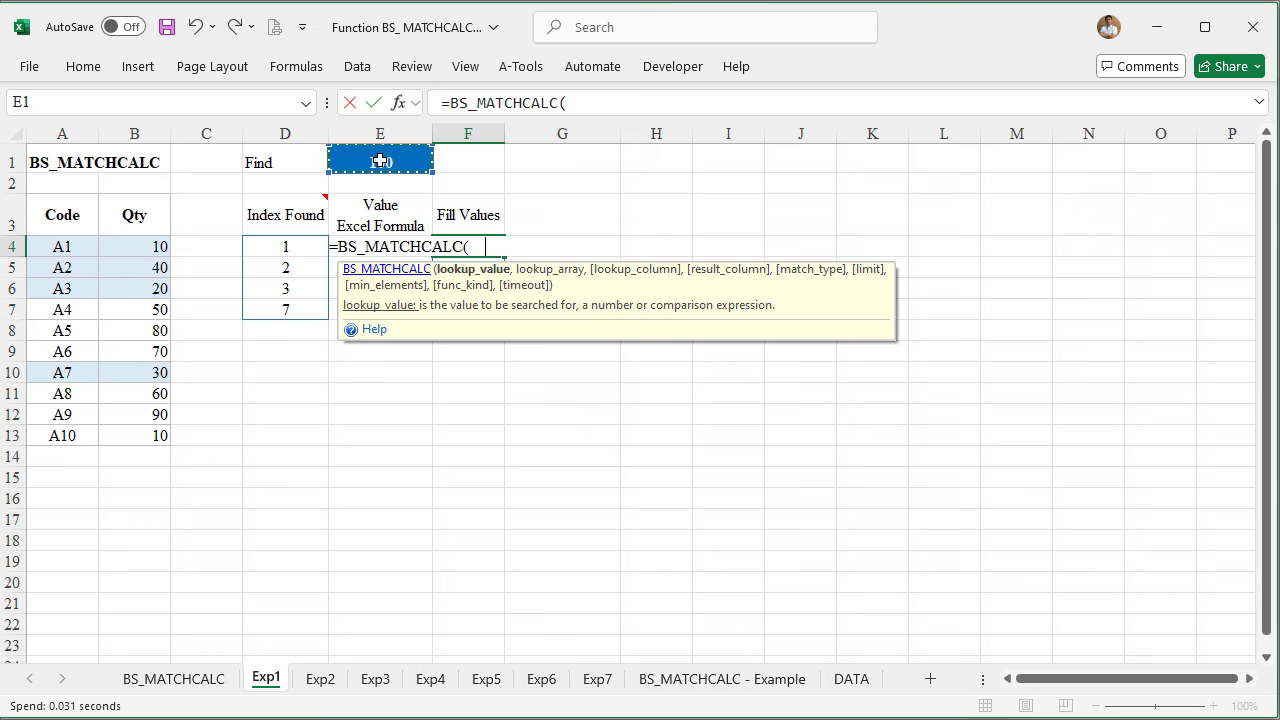
pyautogui.write('E1,')
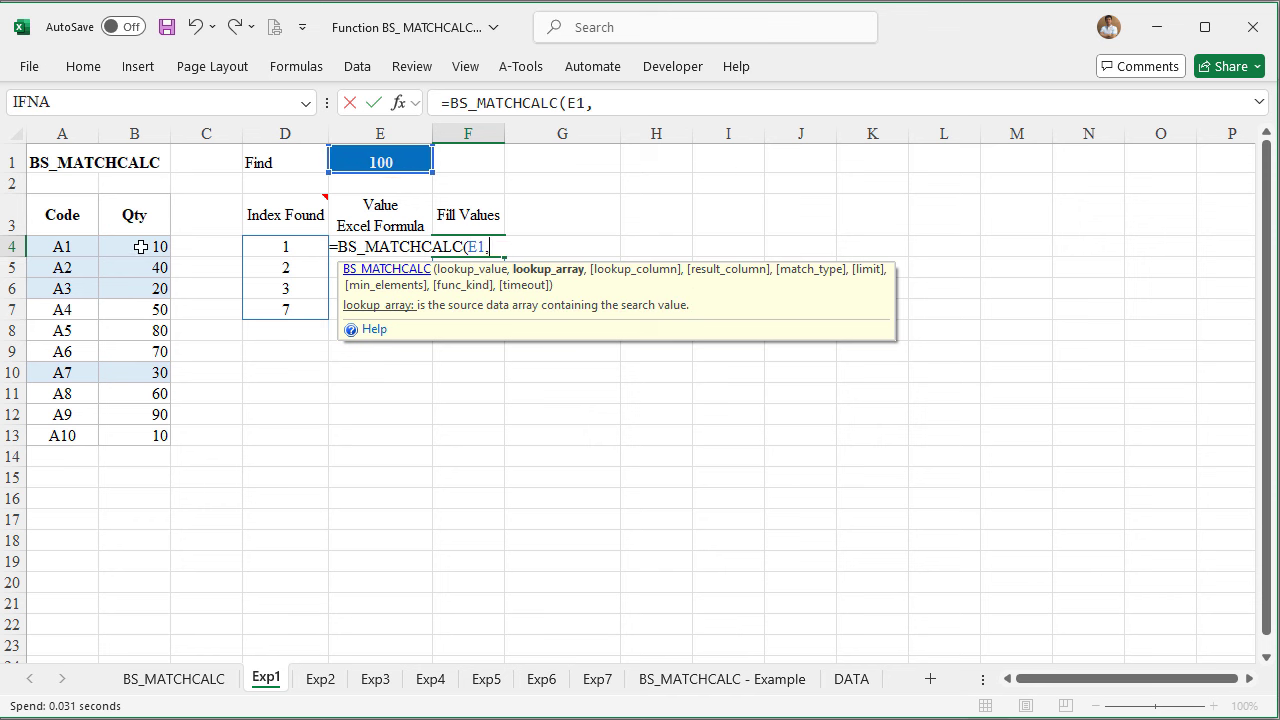
pyautogui.moveTo(141, 246); pyautogui.dragTo(112, 428)
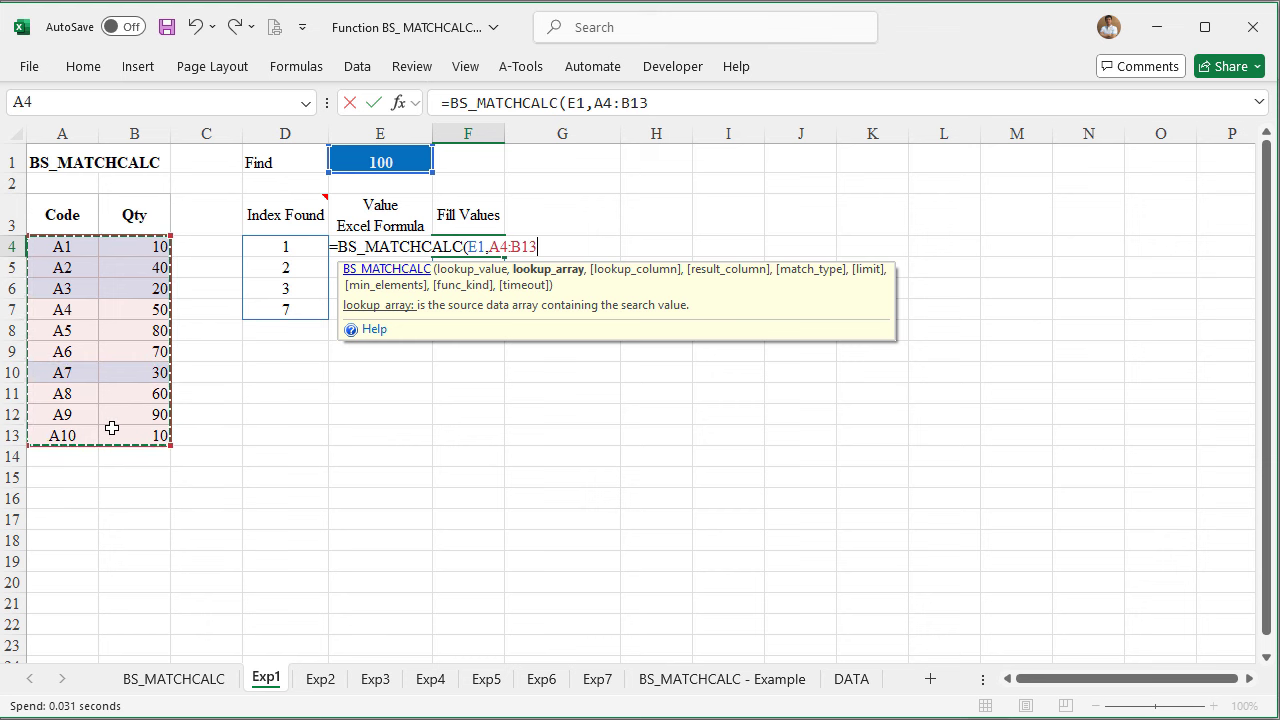
pyautogui.write(',')
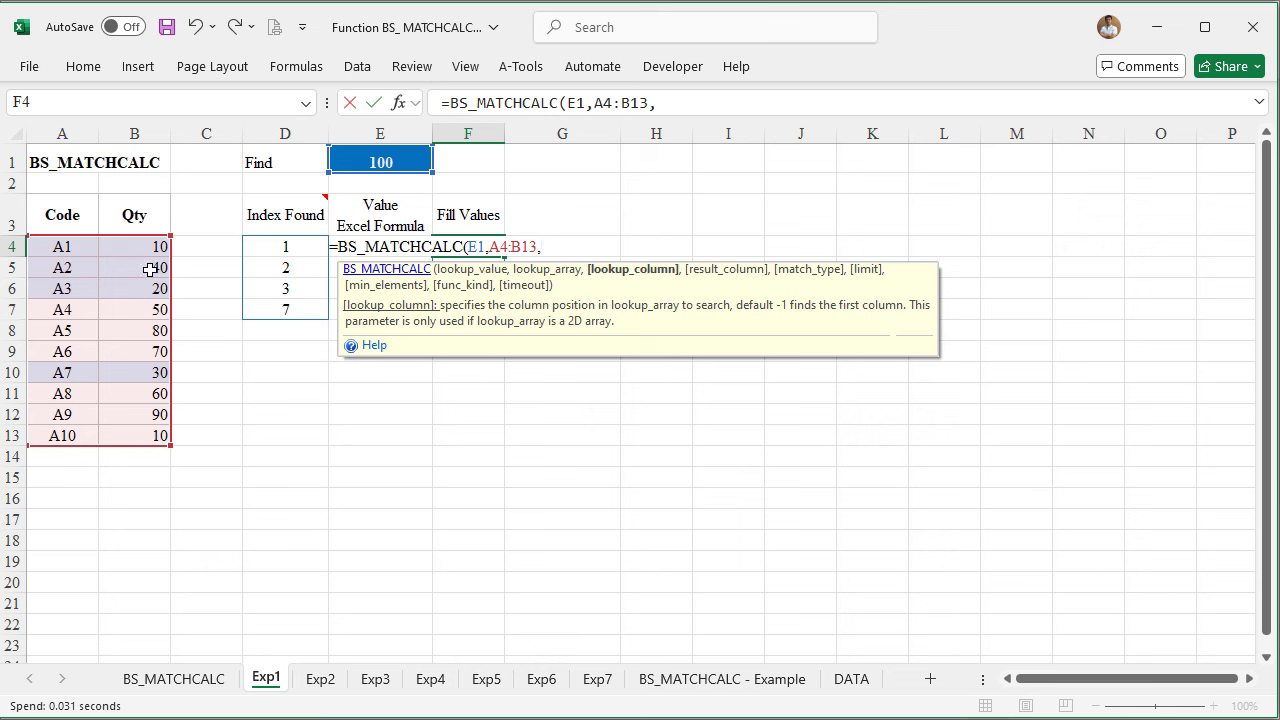
pyautogui.write('2')
pyautogui.write(',')
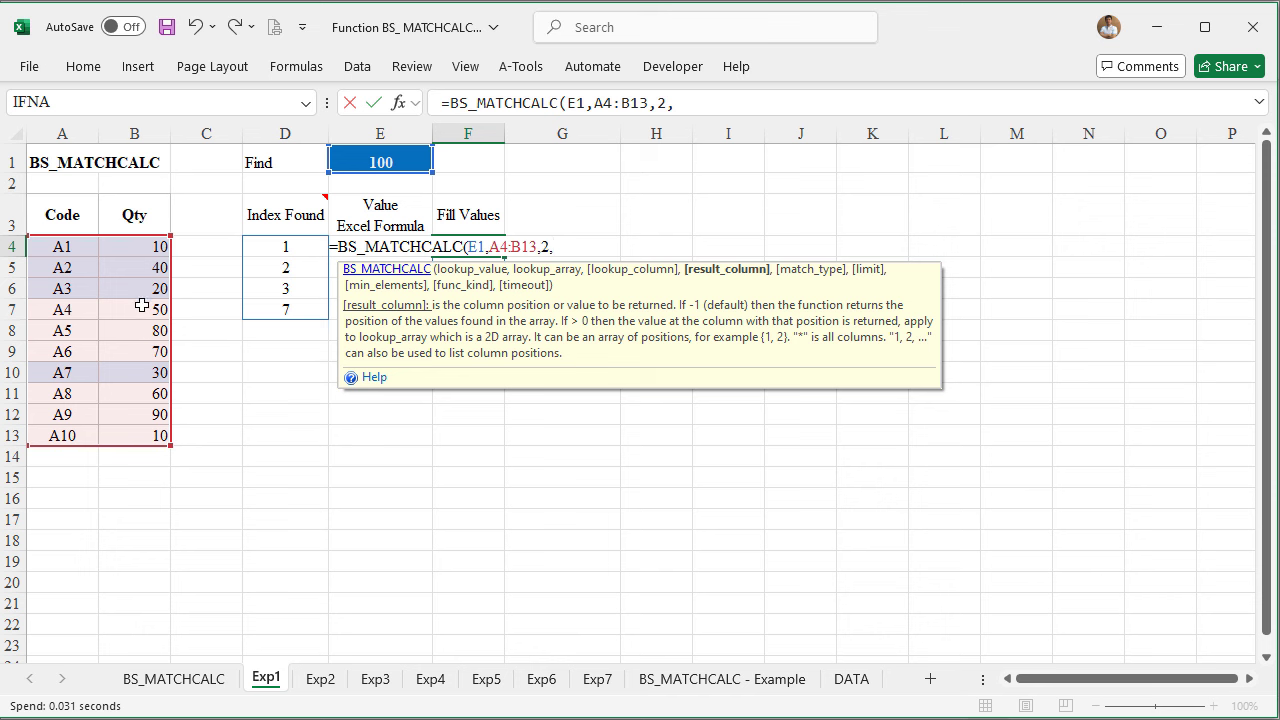
pyautogui.write('2')
pyautogui.write(')')
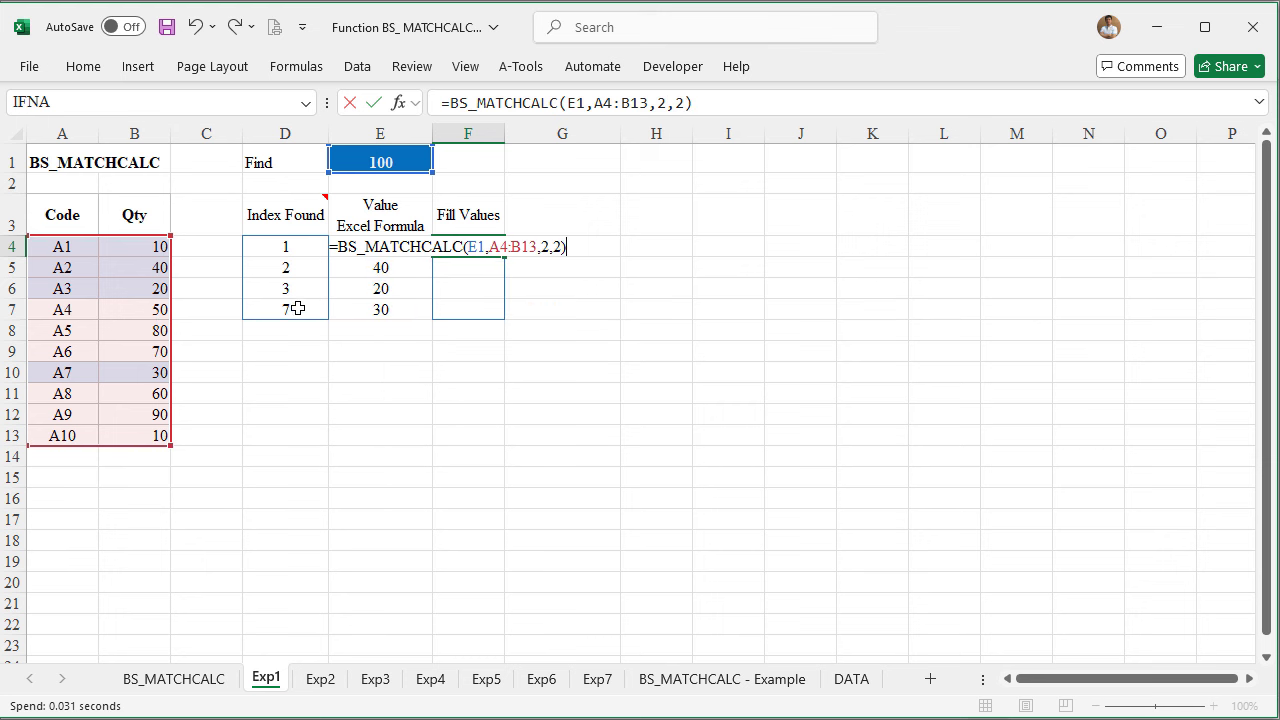
# Wrap the formula as BS_FILLARRAY(..., "TP=YES") array formula, listing 10, 40, 20, 30 in F4:F7
pyautogui.click(339, 247)
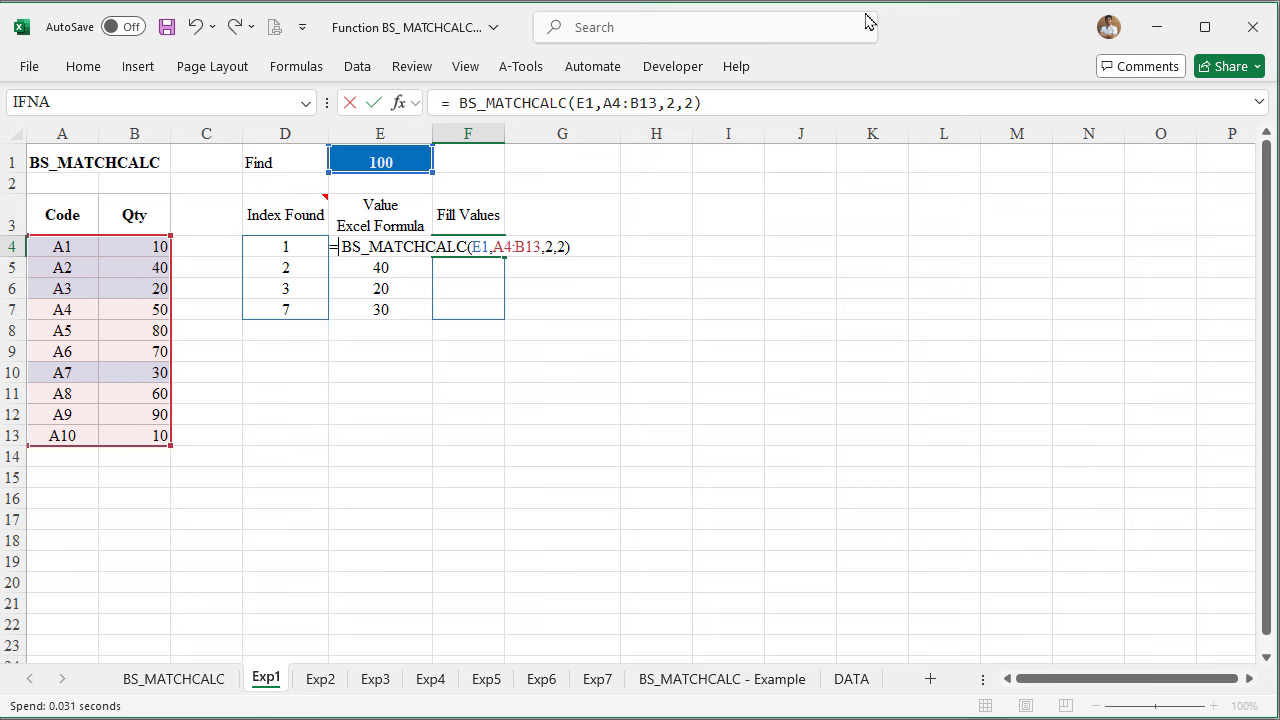
pyautogui.press('Left')
pyautogui.write('BS_')
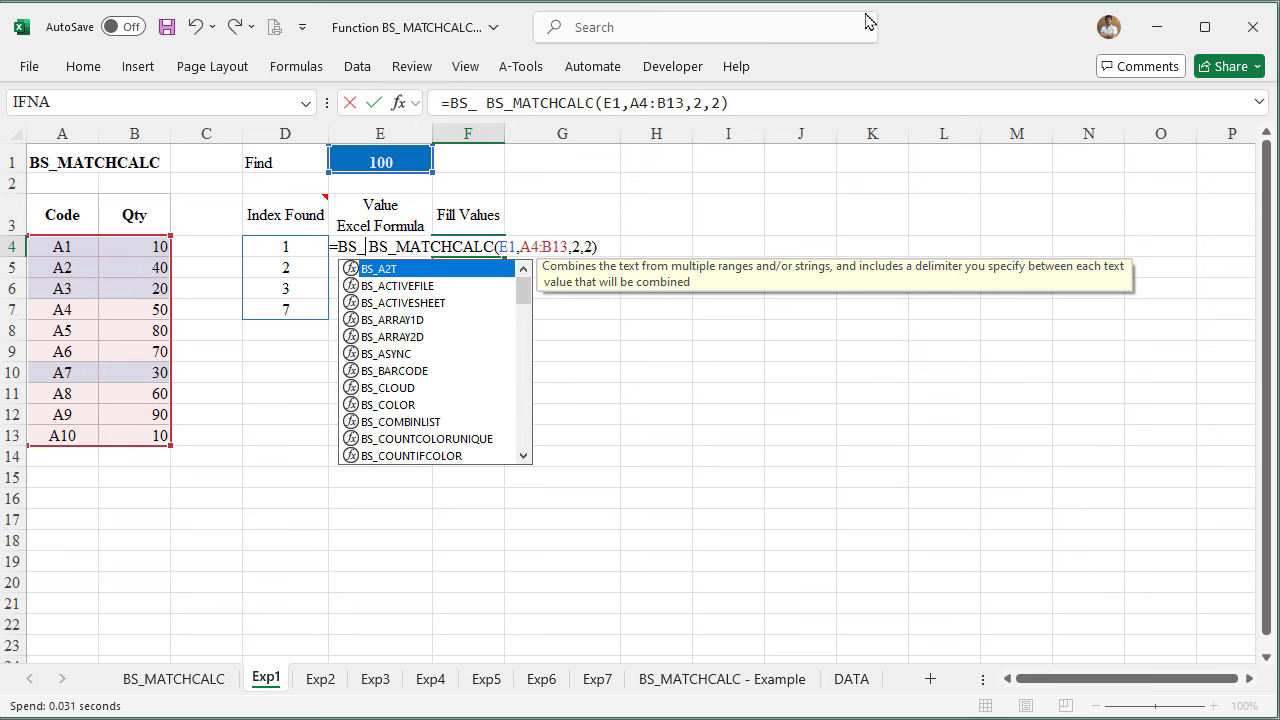
pyautogui.write('FI')
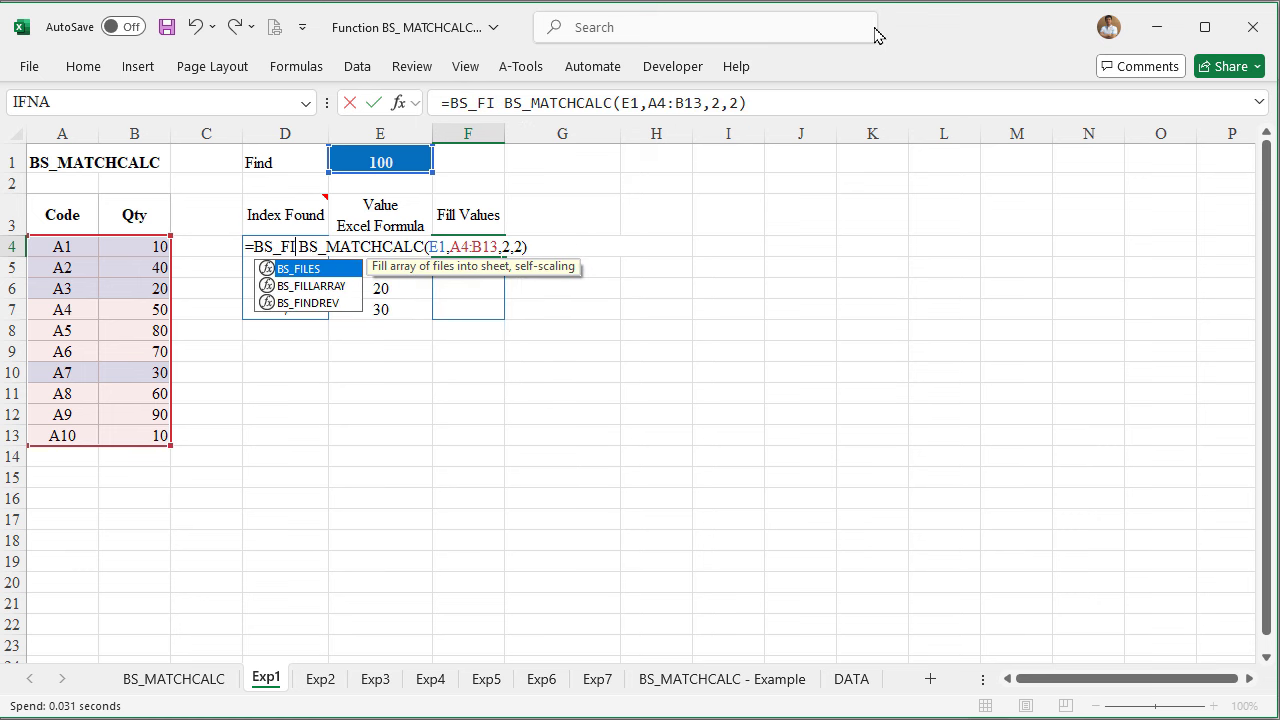
pyautogui.press('Down')
pyautogui.press('Tab')
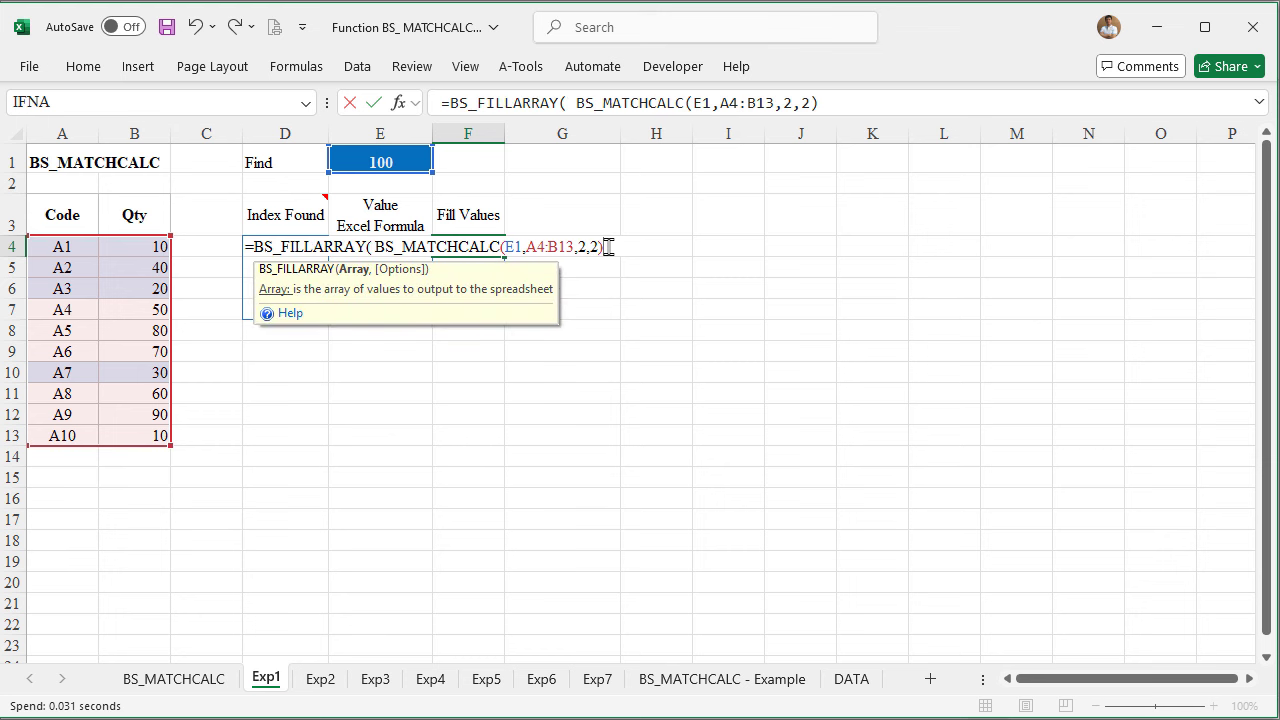
pyautogui.write(', "TP')
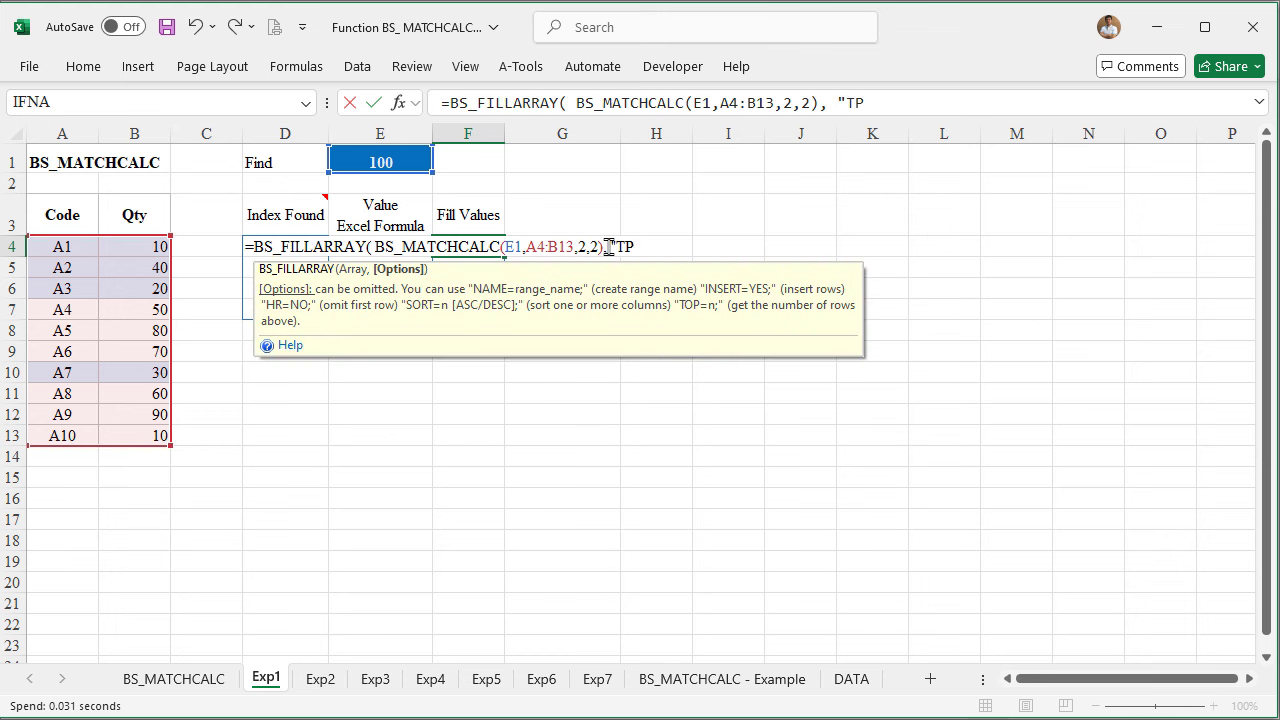
pyautogui.write('=YES')
pyautogui.write('")')
pyautogui.hotkey('ctrl', 'shift', 'Return')
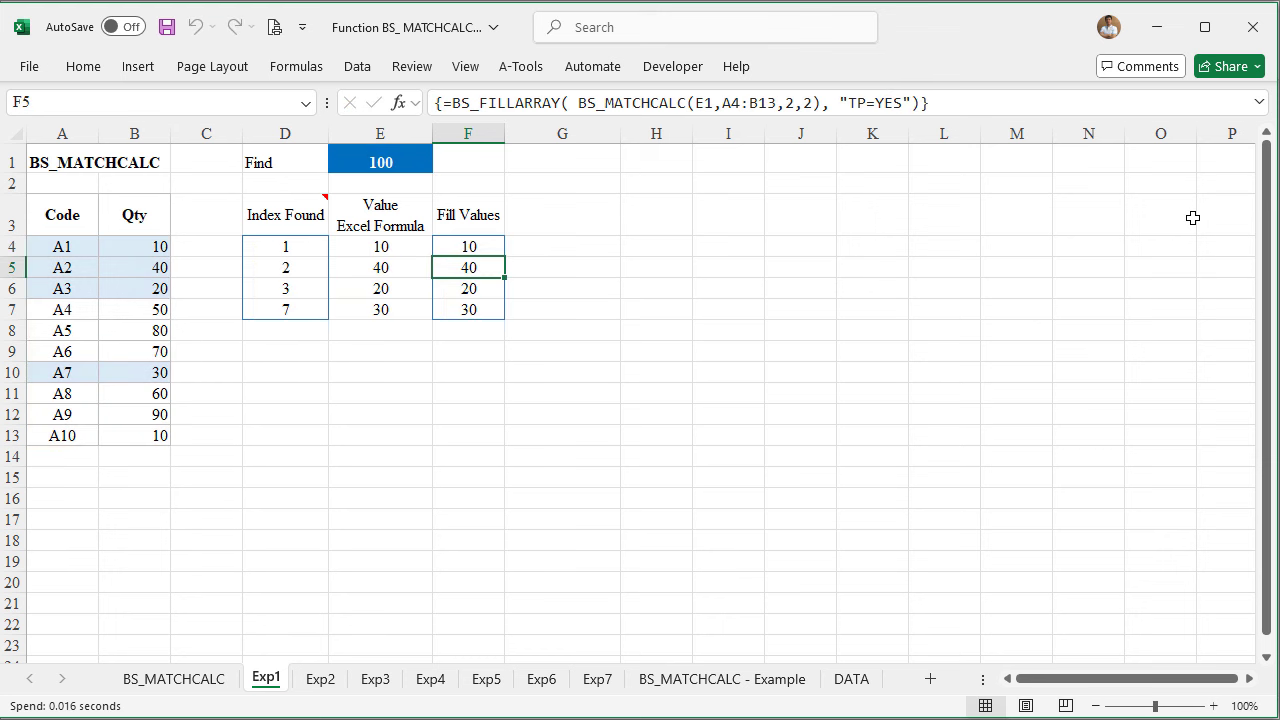
# Compare the F4:F7 and D4 array formulas, then move to the Exp2 sheet
pyautogui.press('Up')
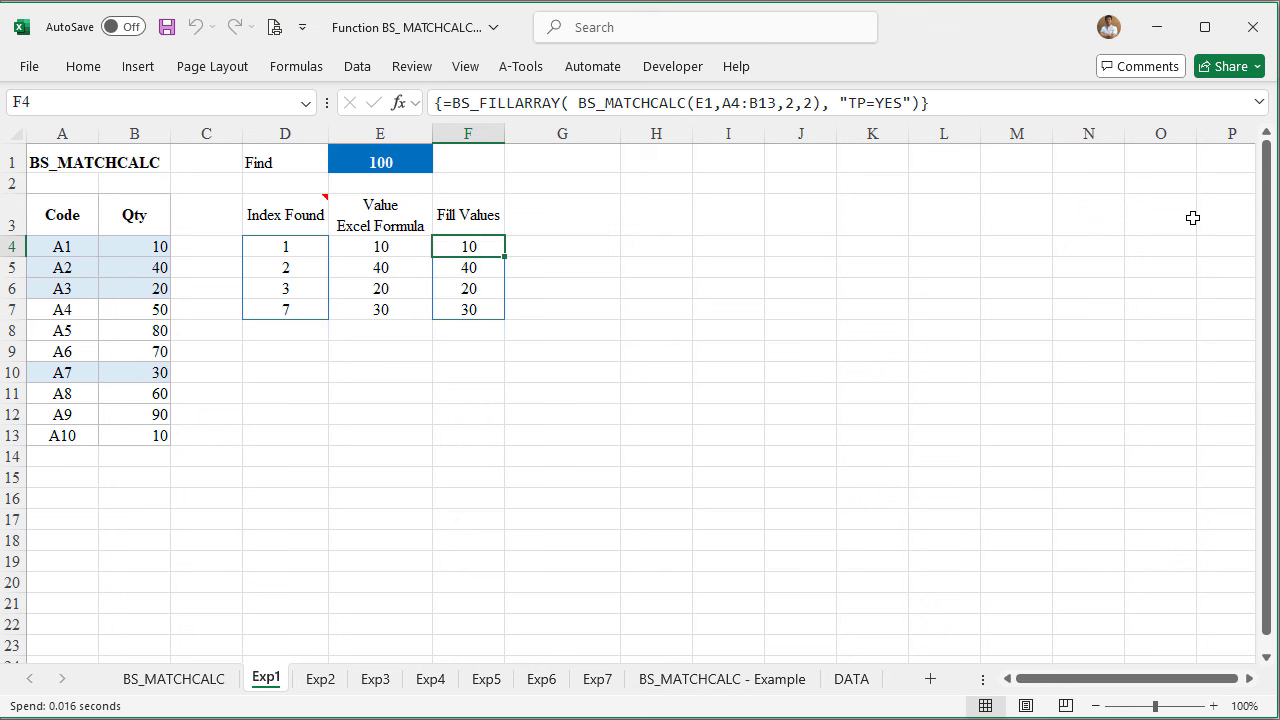
pyautogui.hotkey('shift', 'Down')
pyautogui.hotkey('shift', 'Down')
pyautogui.hotkey('shift', 'Down')
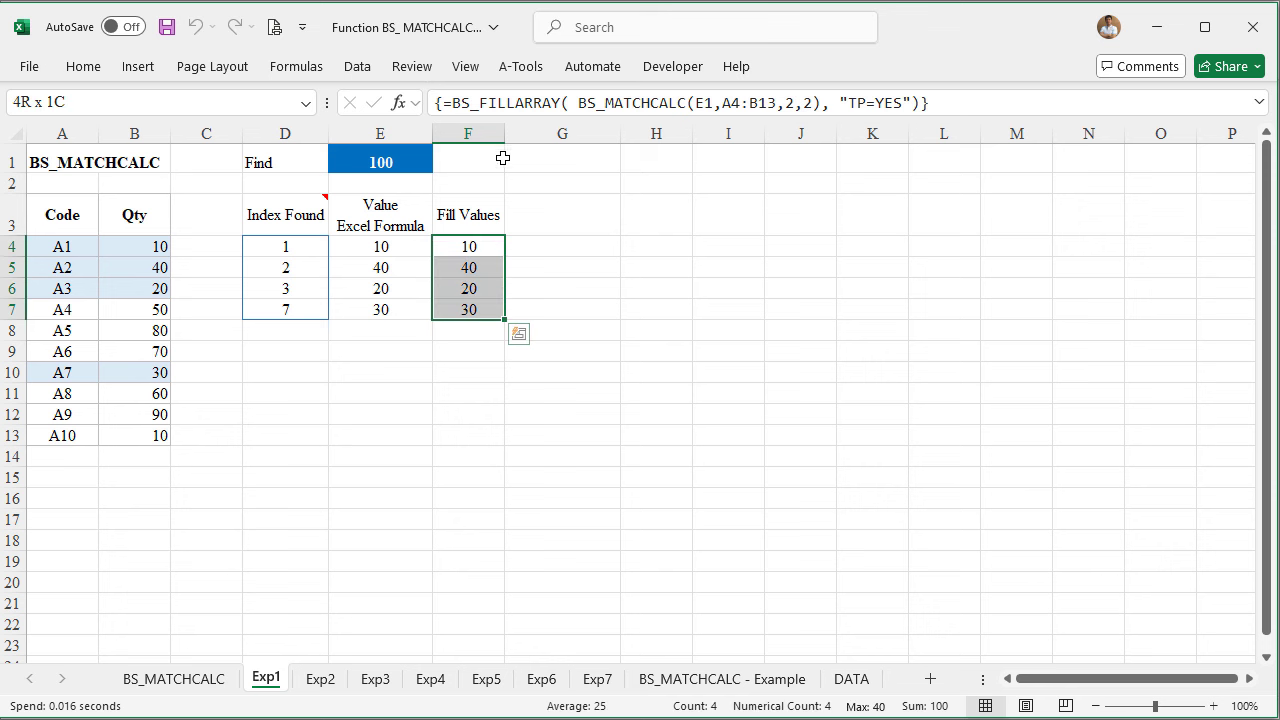
pyautogui.click(296, 246)
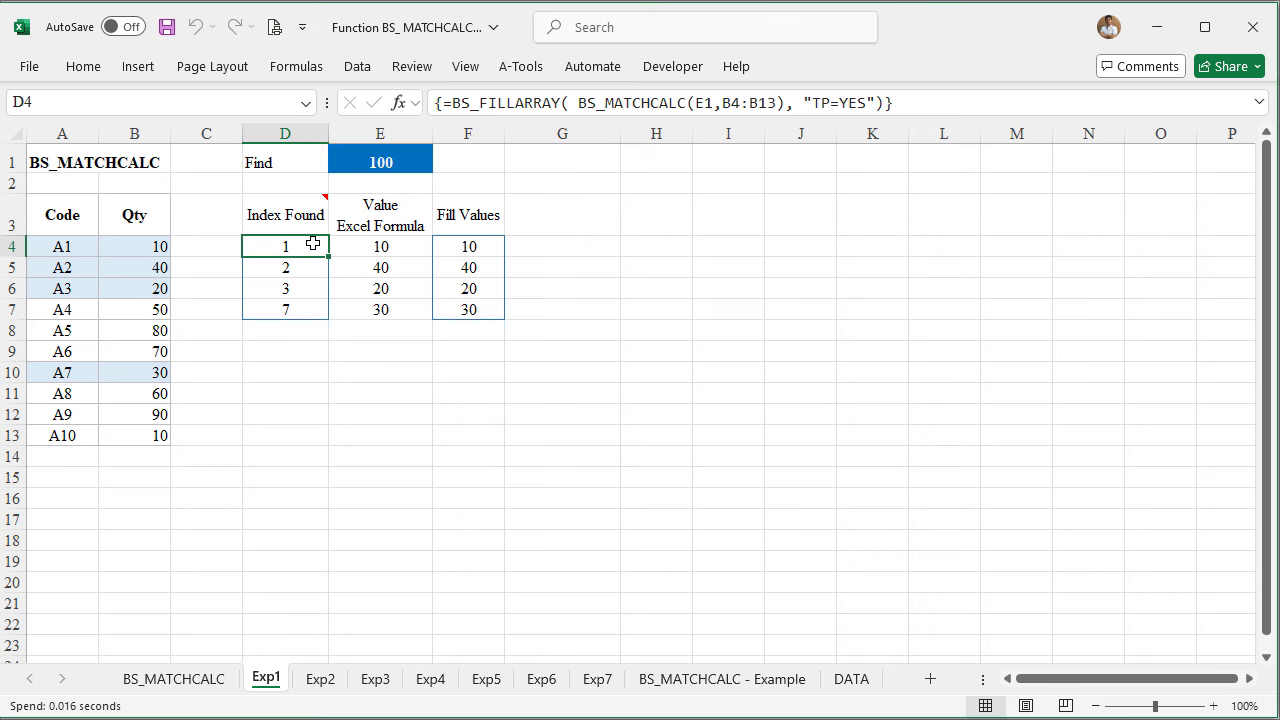
pyautogui.press('Right')
pyautogui.press('Right')
pyautogui.press('Up')
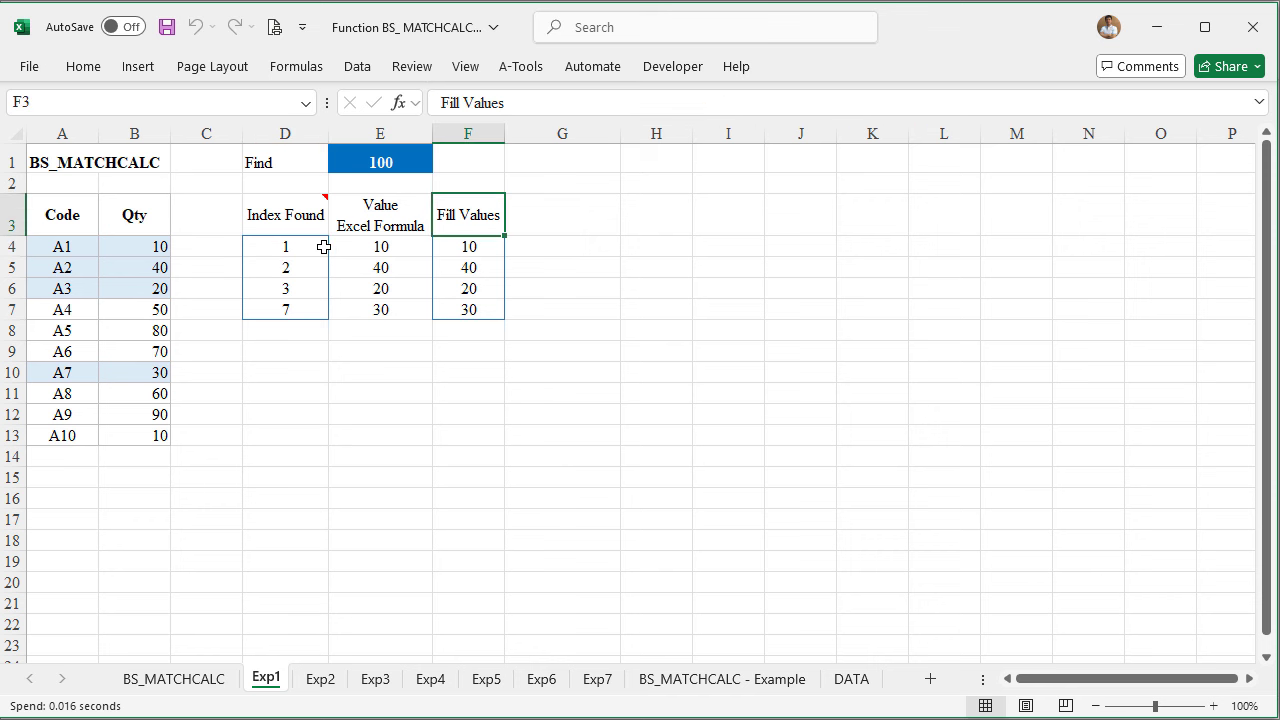
pyautogui.press('Down')
pyautogui.press('Down')
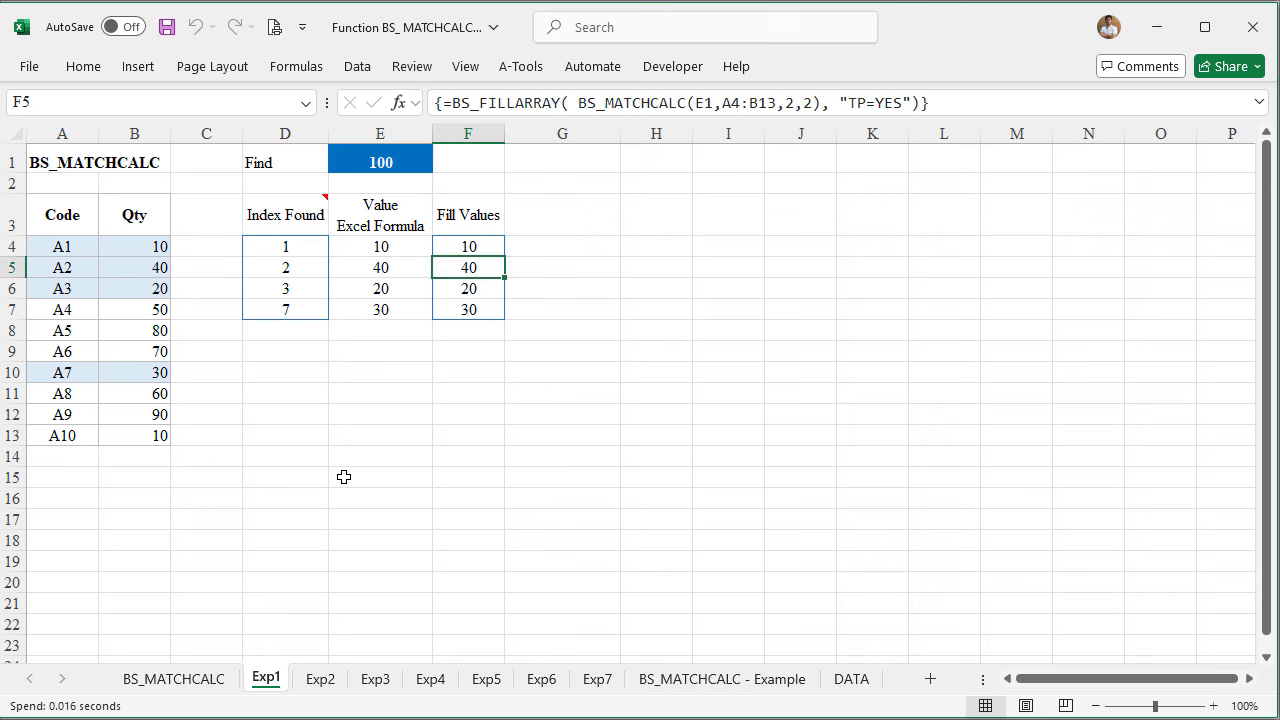
pyautogui.click(318, 680)
# In H4, type =BS_MATCHCALC(E1,A4:B13,2,{1,2}) to return both the Code and Qty columns for matches
pyautogui.press('Right')
pyautogui.press('Right')
pyautogui.press('Right')
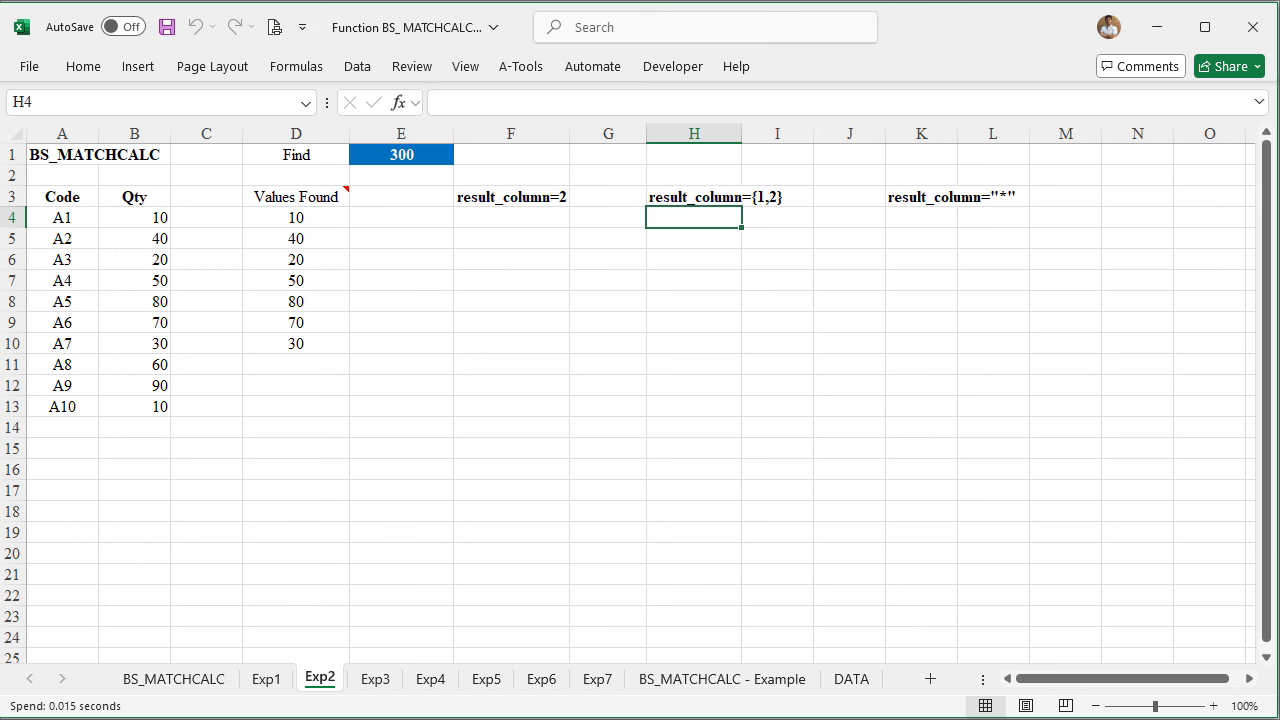
pyautogui.write('=')
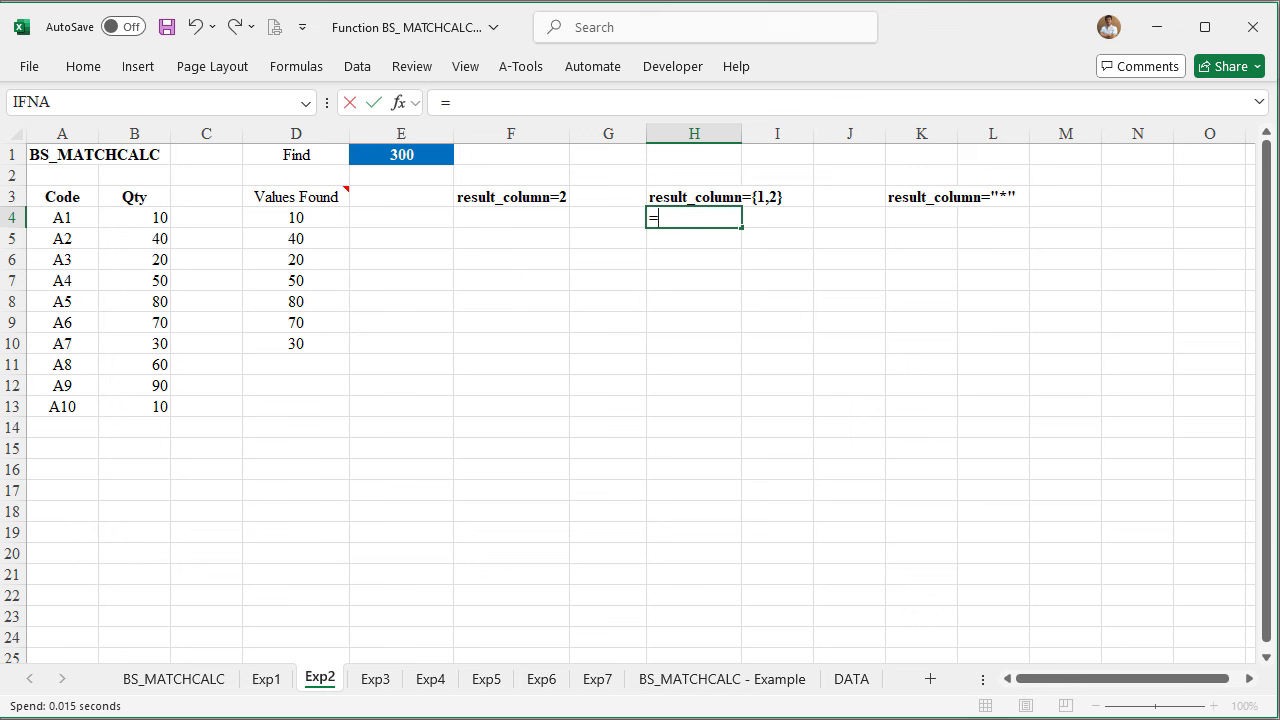
pyautogui.write('BS_MA')
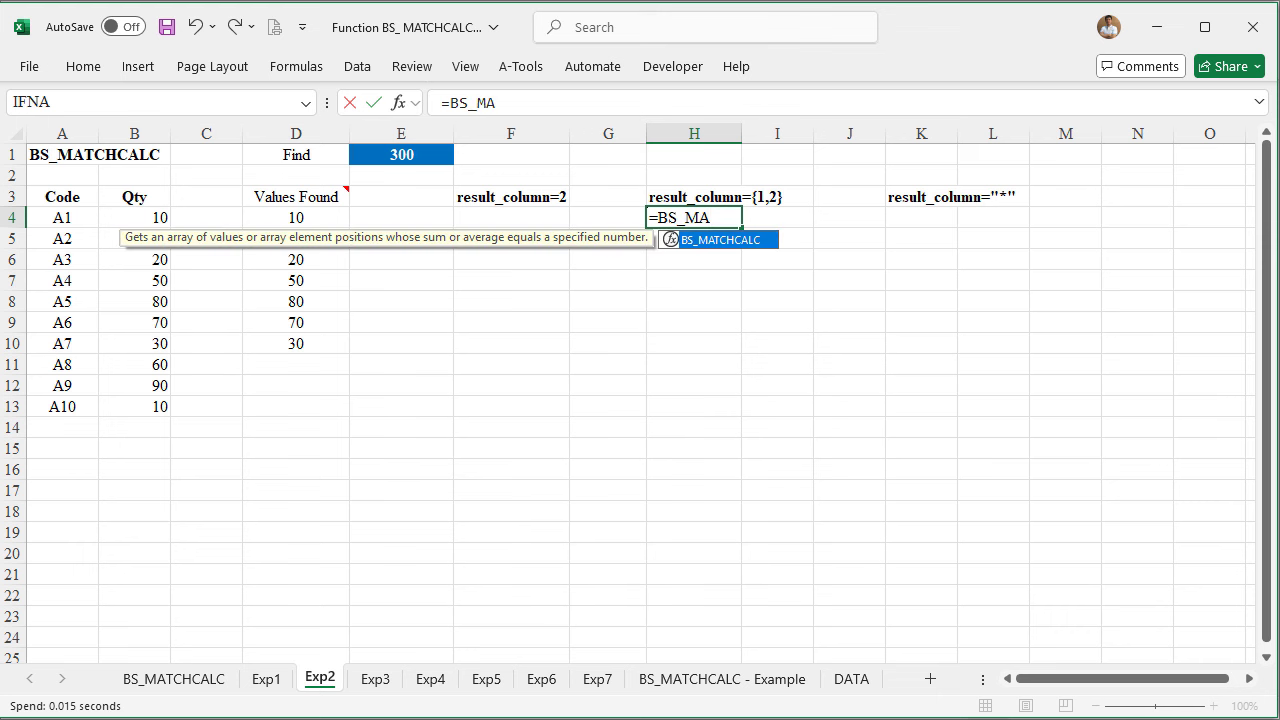
pyautogui.press('Tab')
pyautogui.click(417, 155)
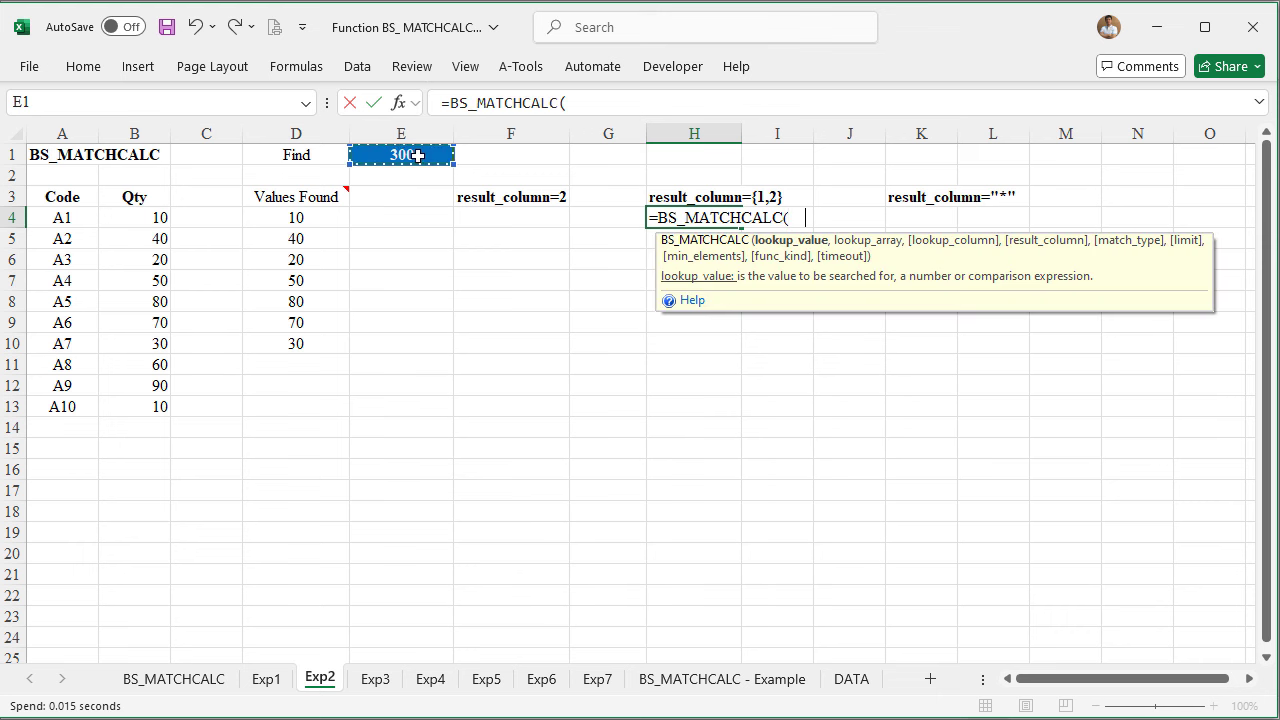
pyautogui.write('E1,')
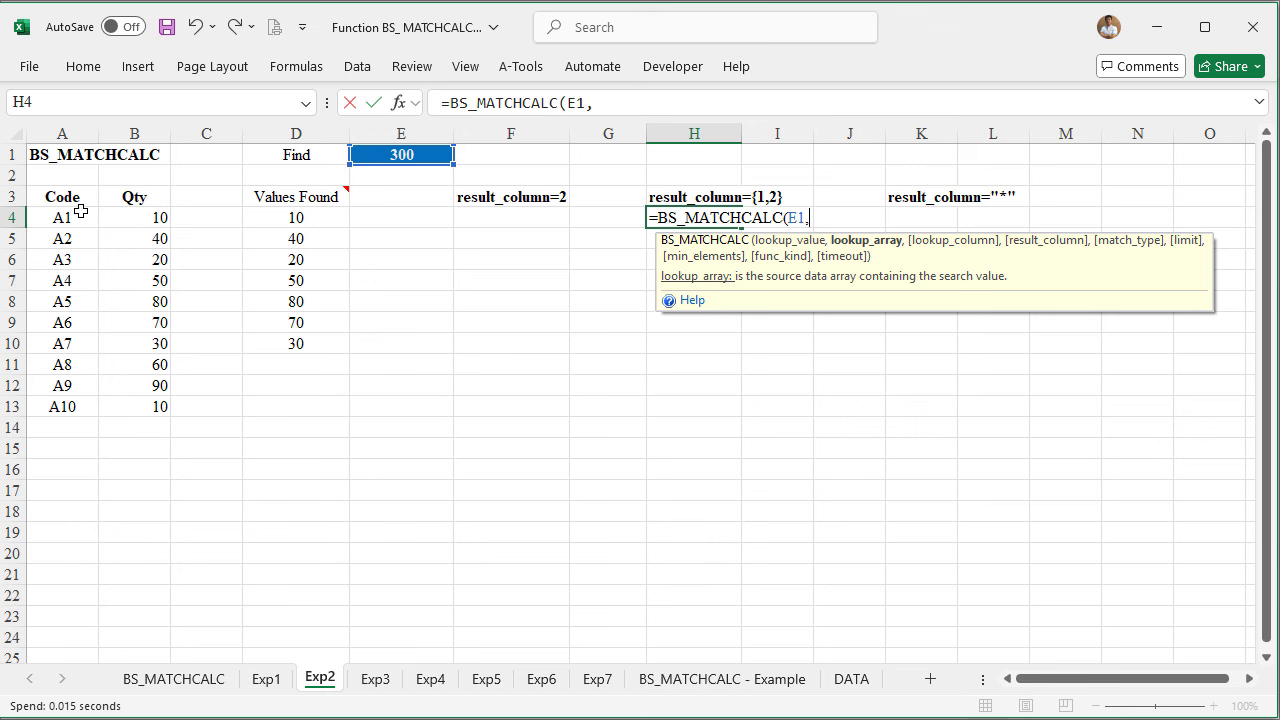
pyautogui.moveTo(80, 217)
pyautogui.mouseDown()
pyautogui.moveTo(144, 352)
pyautogui.moveTo(145, 407)
pyautogui.mouseUp()
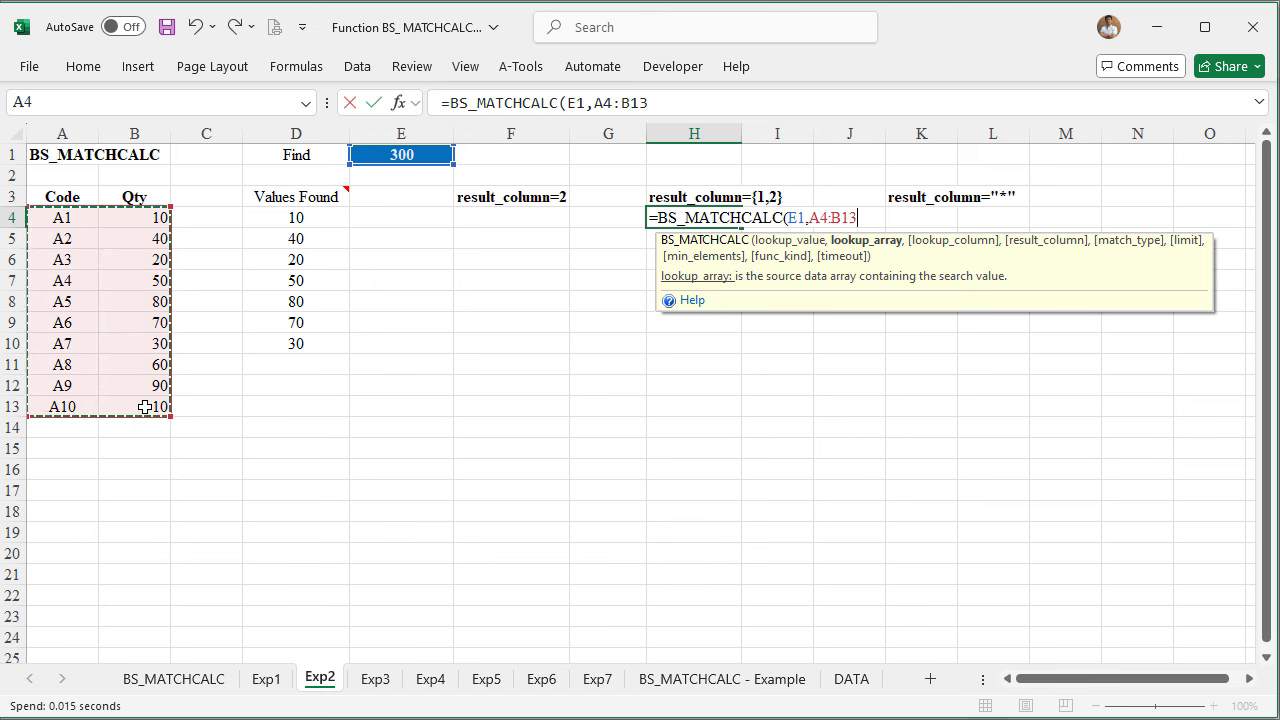
pyautogui.write(',')
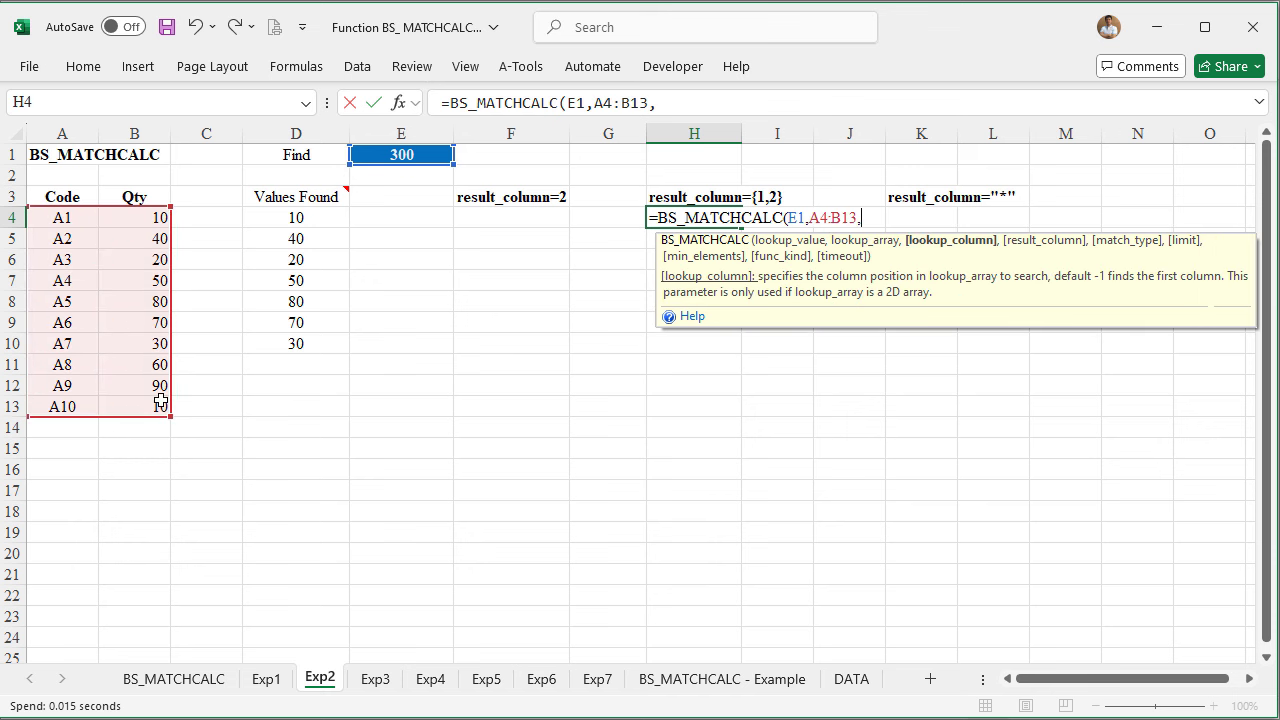
pyautogui.write('2,')
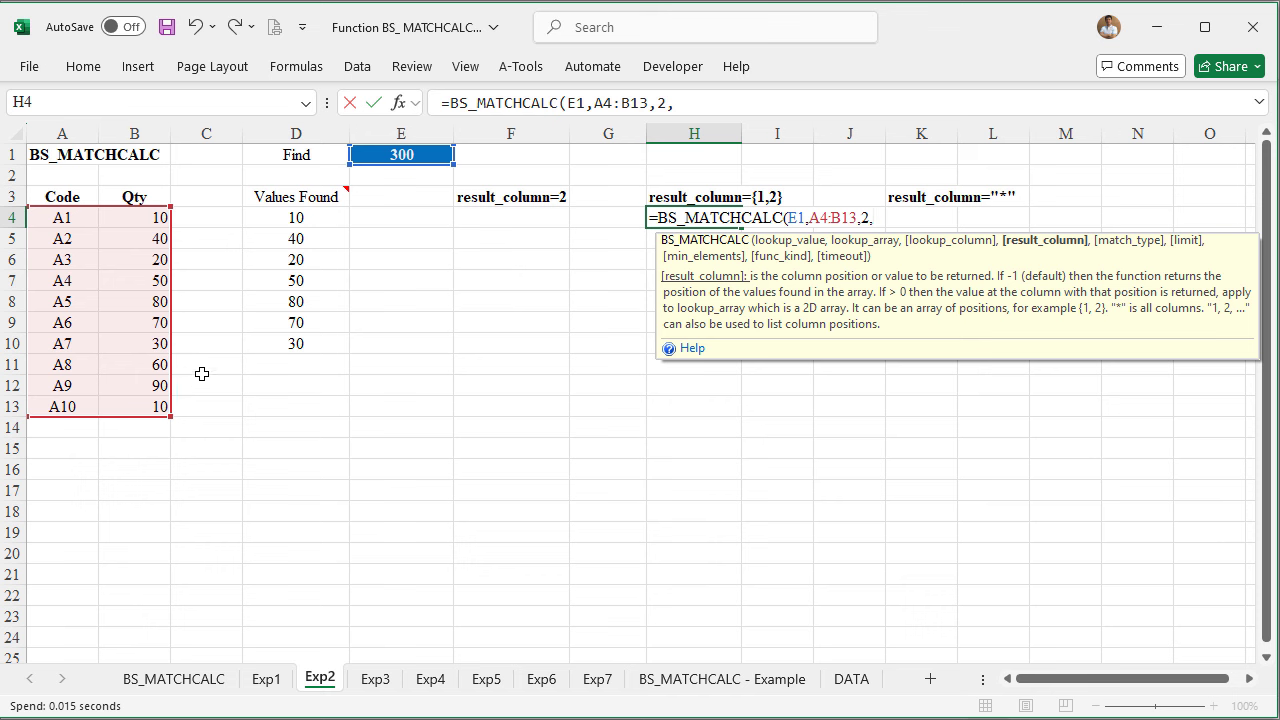
pyautogui.write('{')
pyautogui.write('1,')
pyautogui.write('2')
pyautogui.write('}')
pyautogui.write(')')
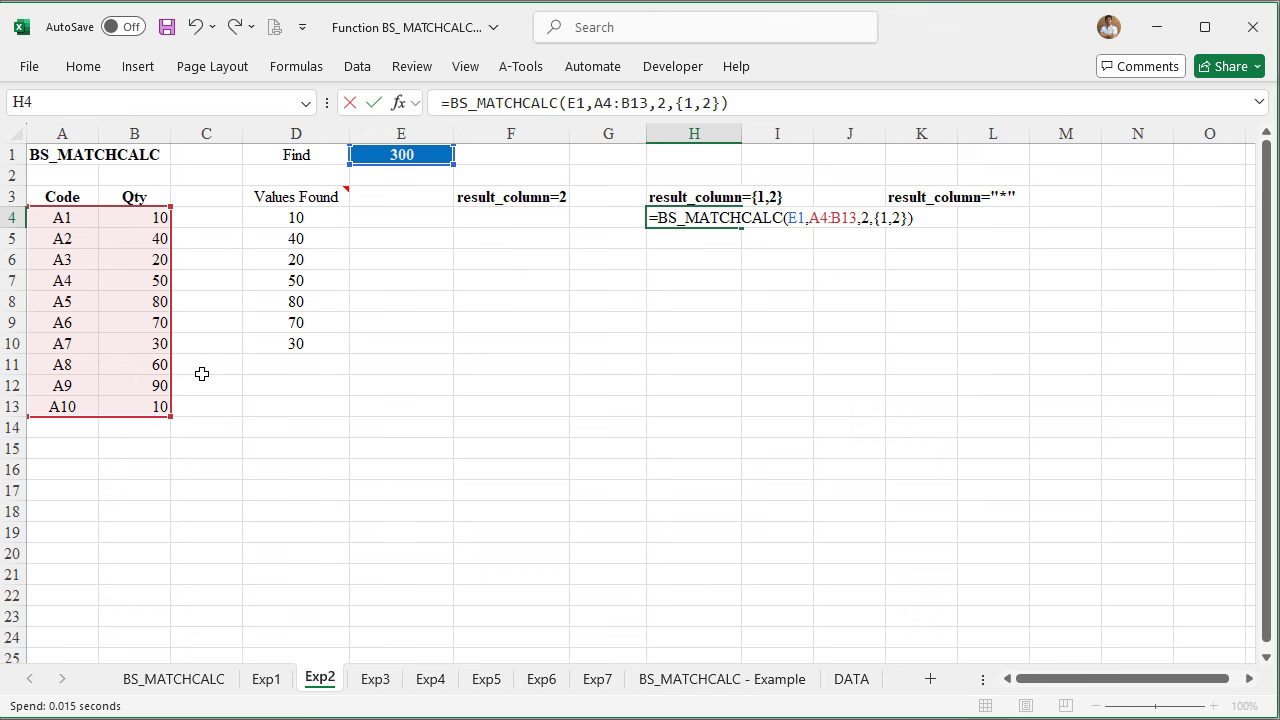
# Commit the H4 formula so codes A1–A7 spill with quantities 10, 40, 20, 50, 80, 70, 30
pyautogui.press('Return')
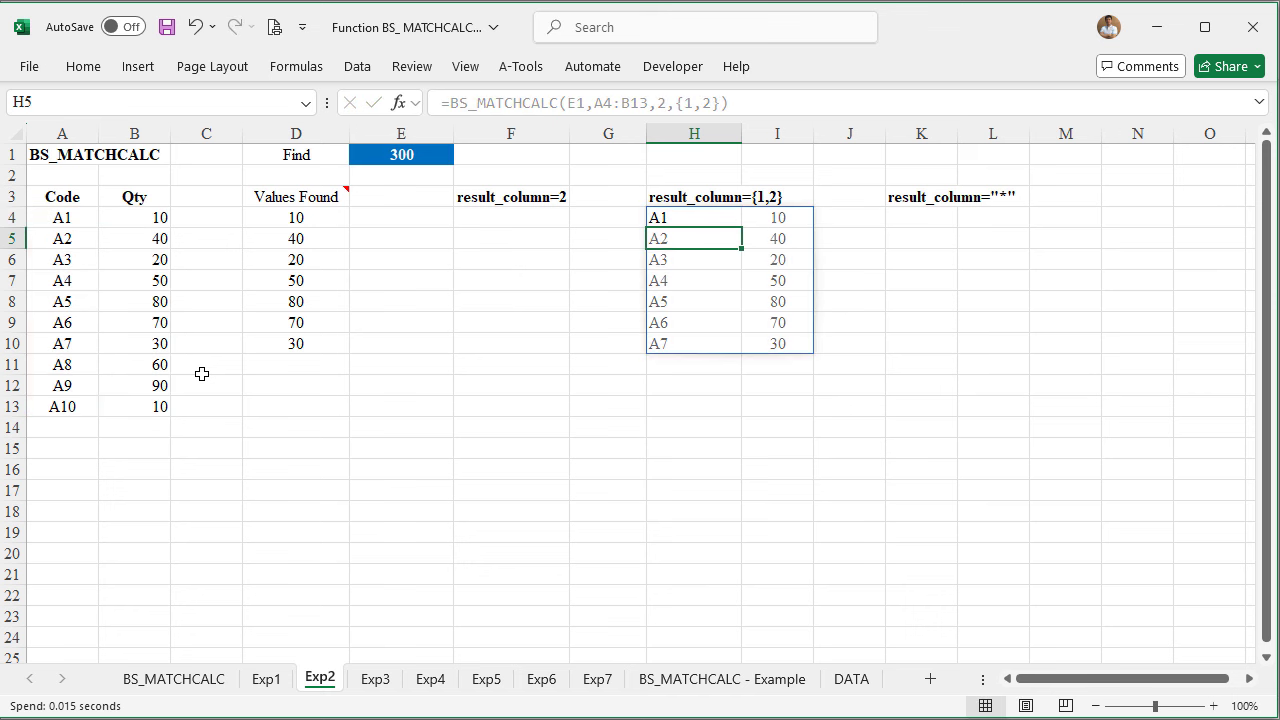
pyautogui.press('Up')
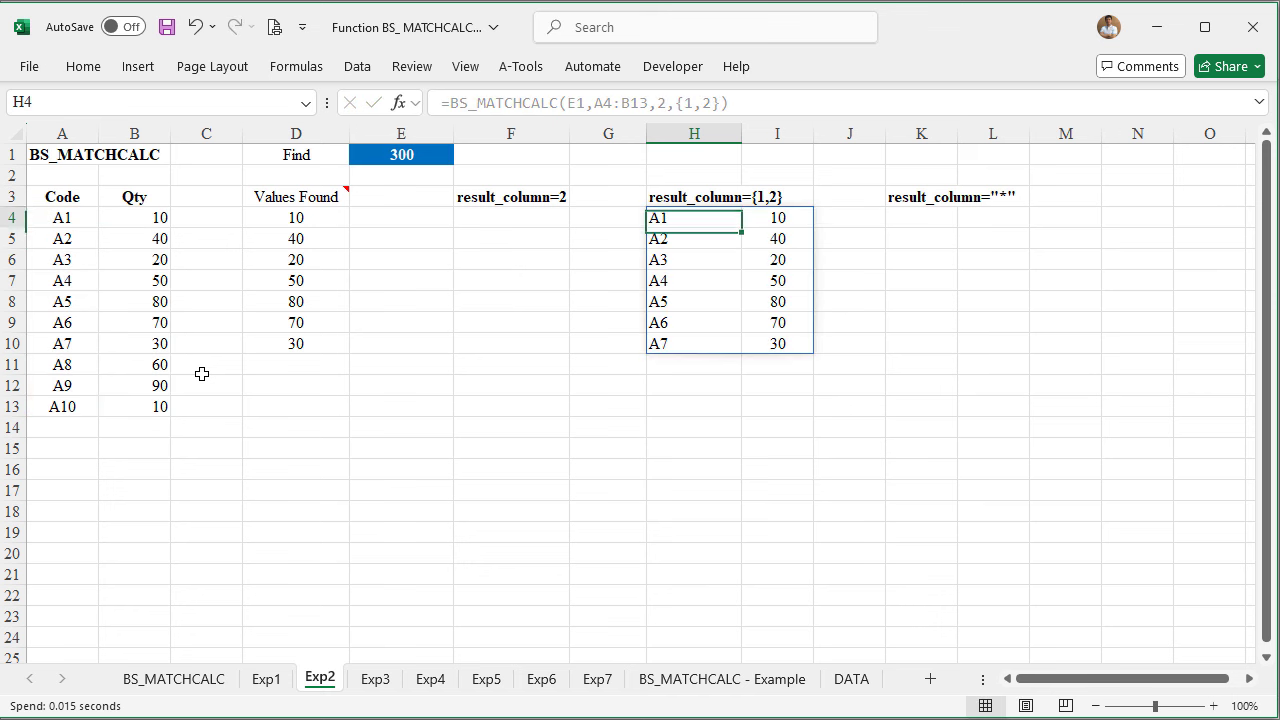
pyautogui.press('Down')
pyautogui.press('Down')
pyautogui.press('Down')
pyautogui.press('Down')
pyautogui.press('Down')
pyautogui.press('Right')
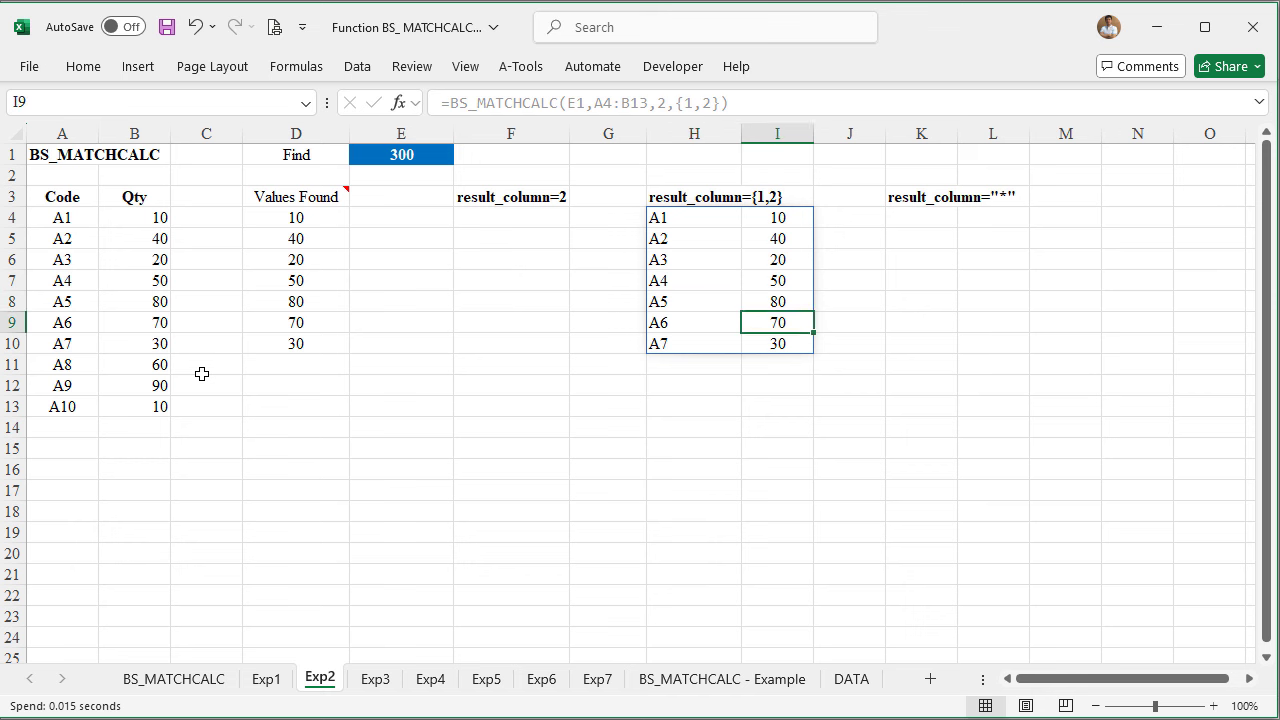
pyautogui.press('Left')
pyautogui.press('Left')
# Review the returned quantities, then move to K4 under the "*" heading
pyautogui.press('Up')
pyautogui.press('Right')
pyautogui.press('Up')
pyautogui.press('Up')
pyautogui.press('Up')
pyautogui.press('Up')
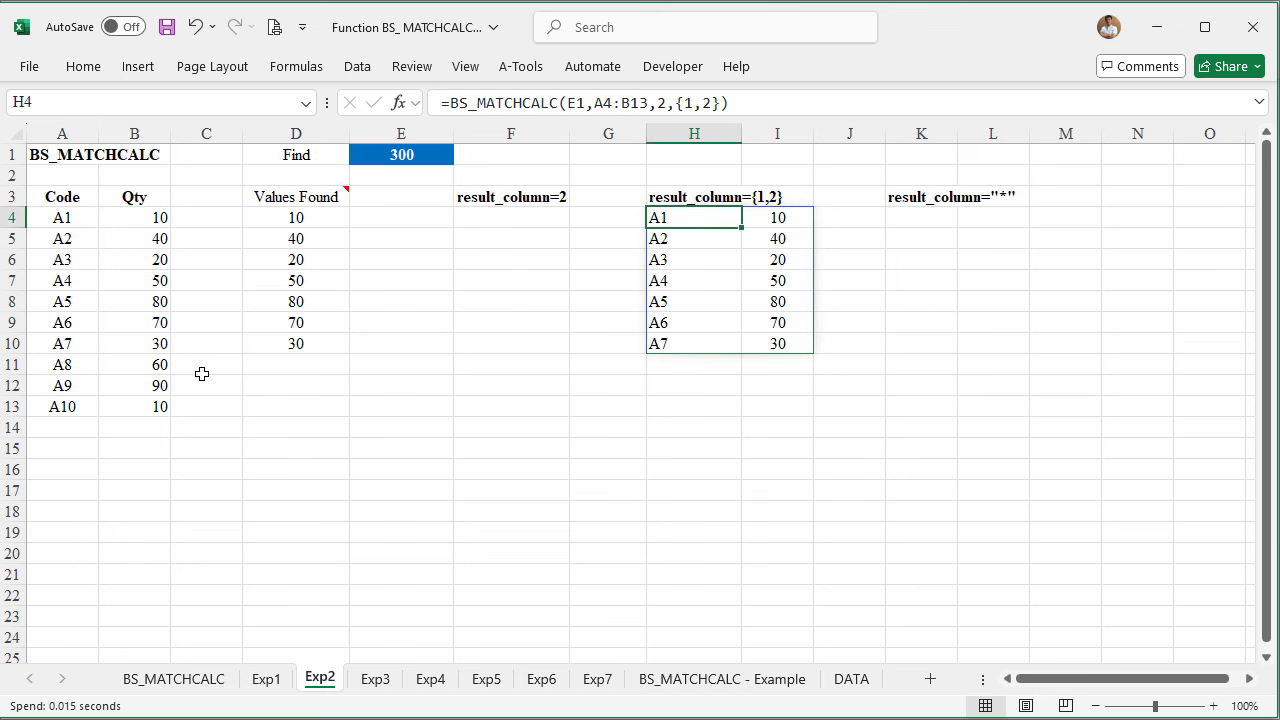
pyautogui.press('Right')
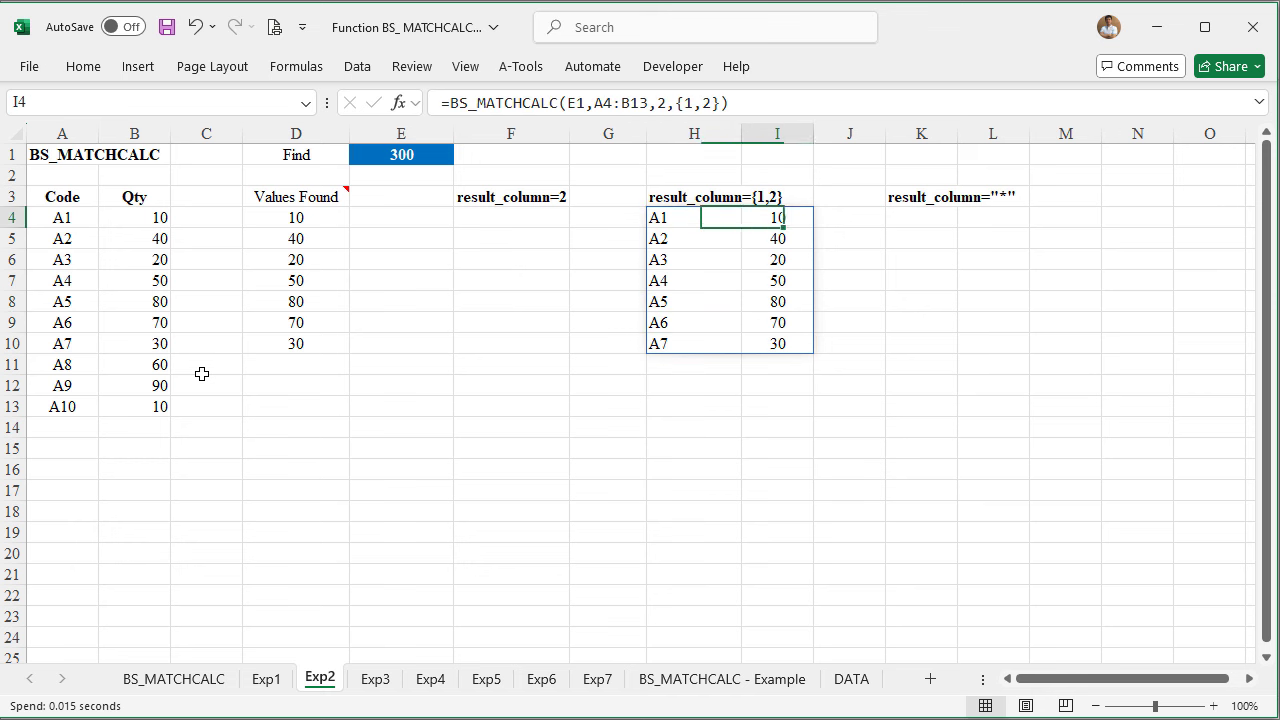
pyautogui.press('Down')
pyautogui.press('Down')
pyautogui.press('Down')
pyautogui.press('Down')
pyautogui.press('Down')
pyautogui.press('Down')
pyautogui.press('Up')
pyautogui.press('Up')
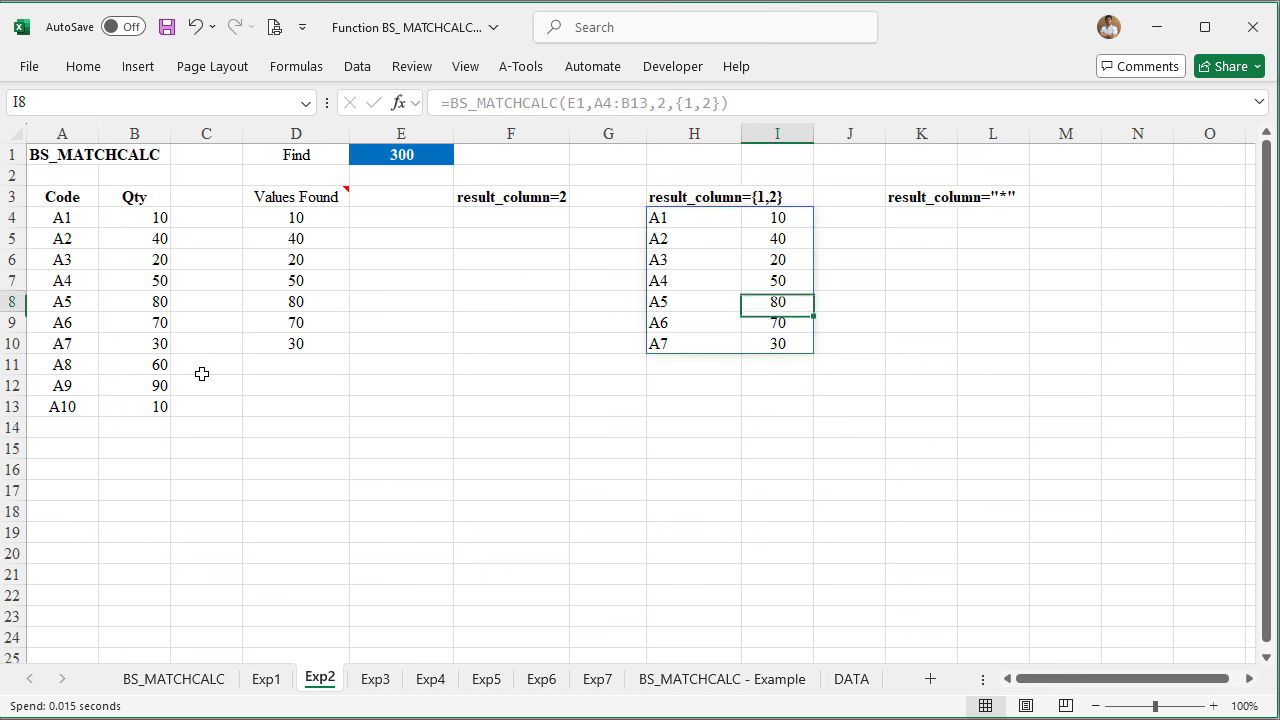
pyautogui.press('Up')
pyautogui.press('Up')
pyautogui.press('Up')
pyautogui.press('Up')
pyautogui.press('Right')
pyautogui.press('Right')
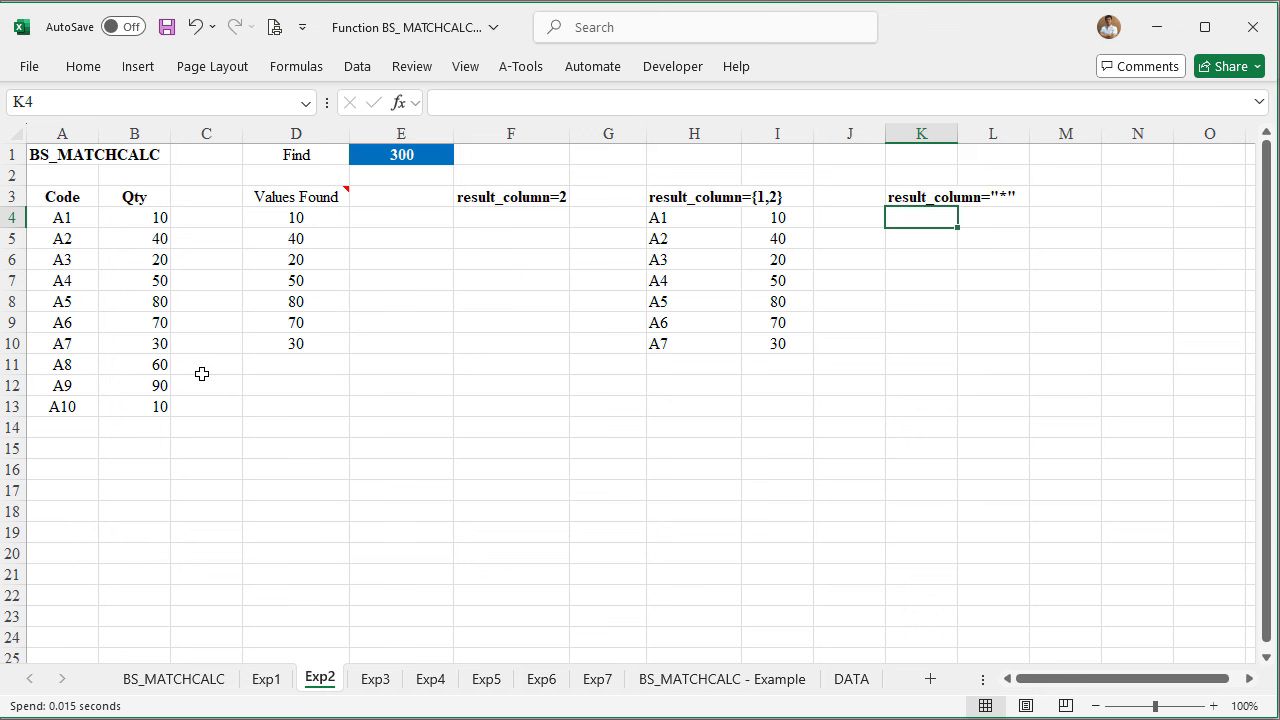
# Enter =BS_MATCHCALC(E1,A4:B13,2,"*") in K4, spilling codes A1–A7 and their quantities into K4:L10
pyautogui.write('=B')
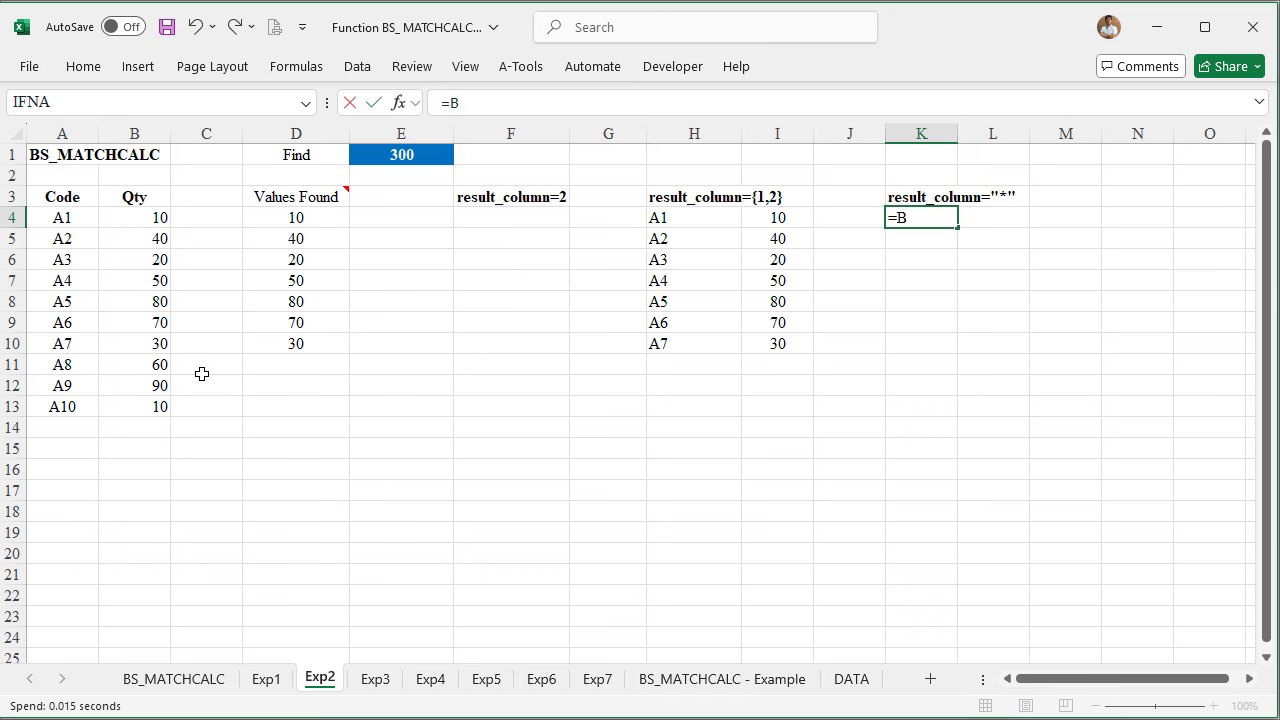
pyautogui.write('S_MA')
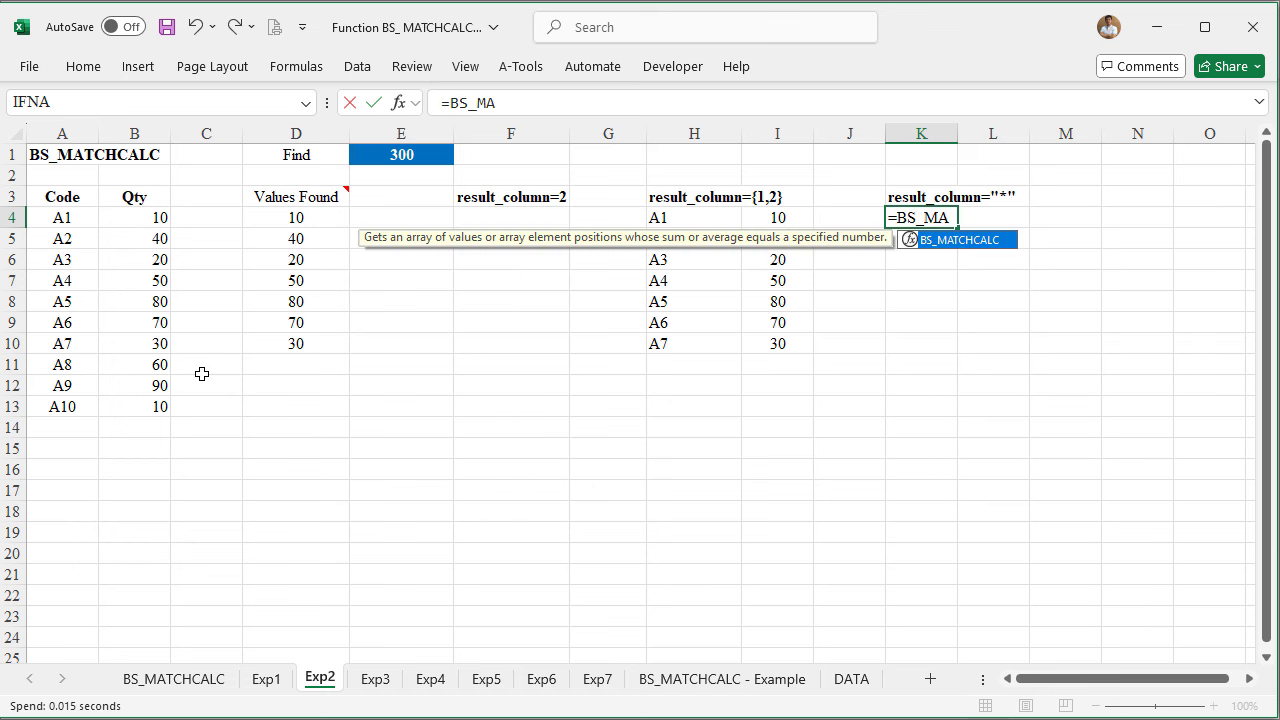
pyautogui.press('Tab')
pyautogui.click(370, 155)
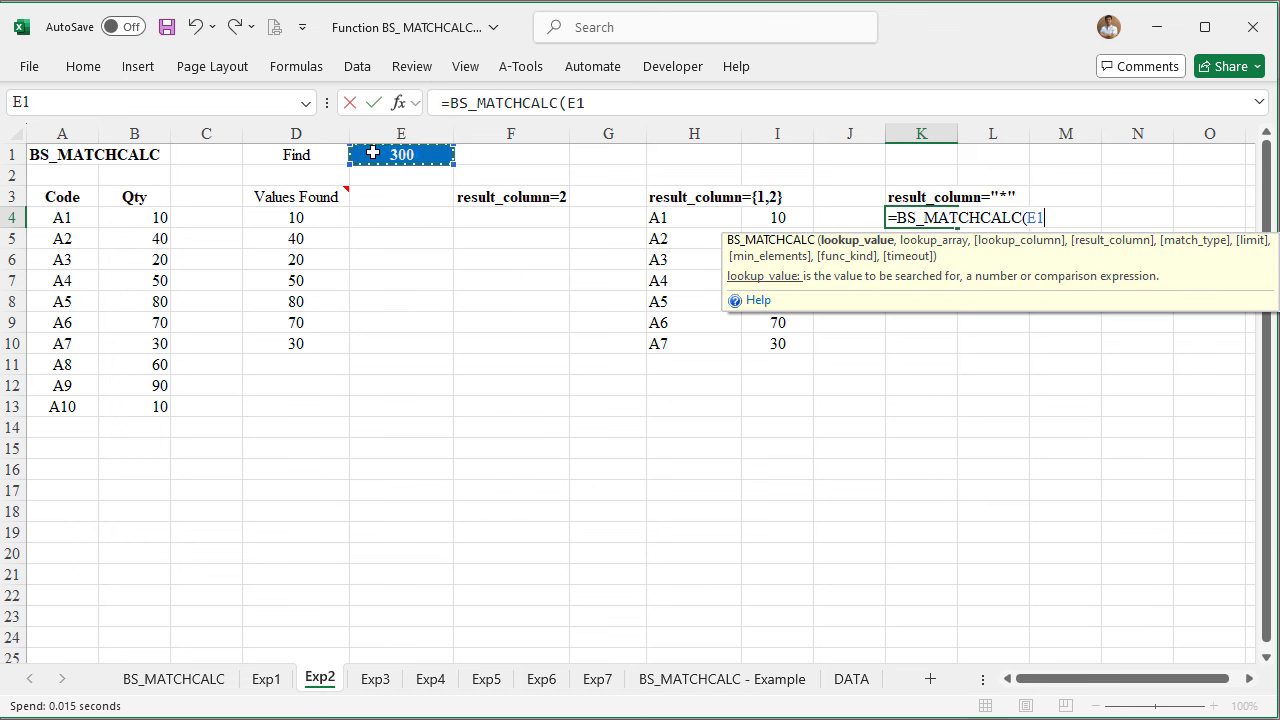
pyautogui.write(',')
pyautogui.moveTo(85, 215); pyautogui.dragTo(130, 397)
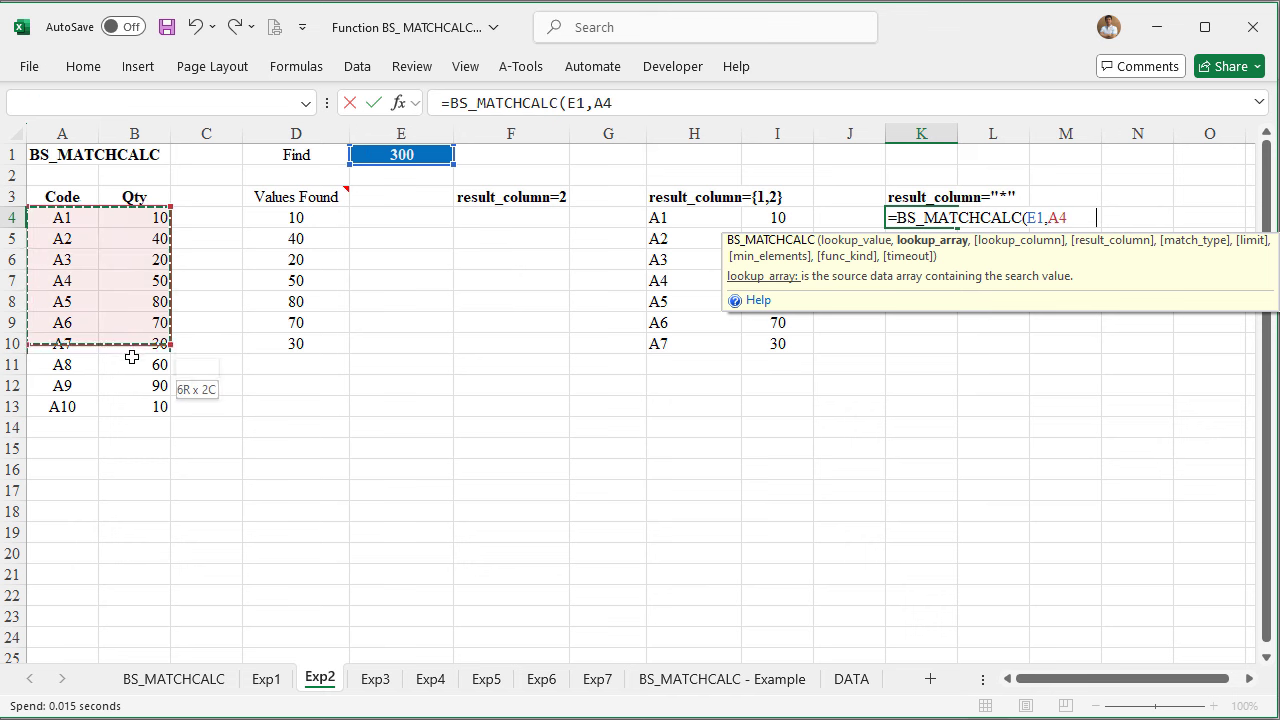
pyautogui.write(':B13,')
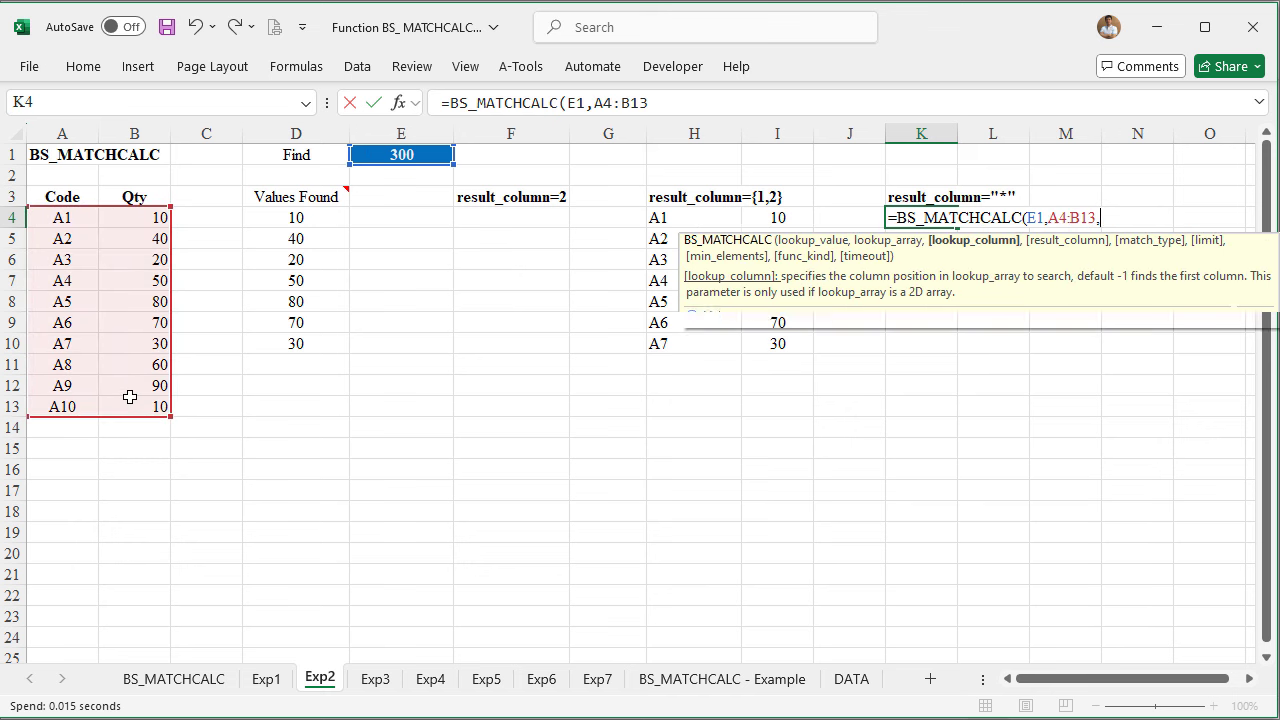
pyautogui.write('2,')
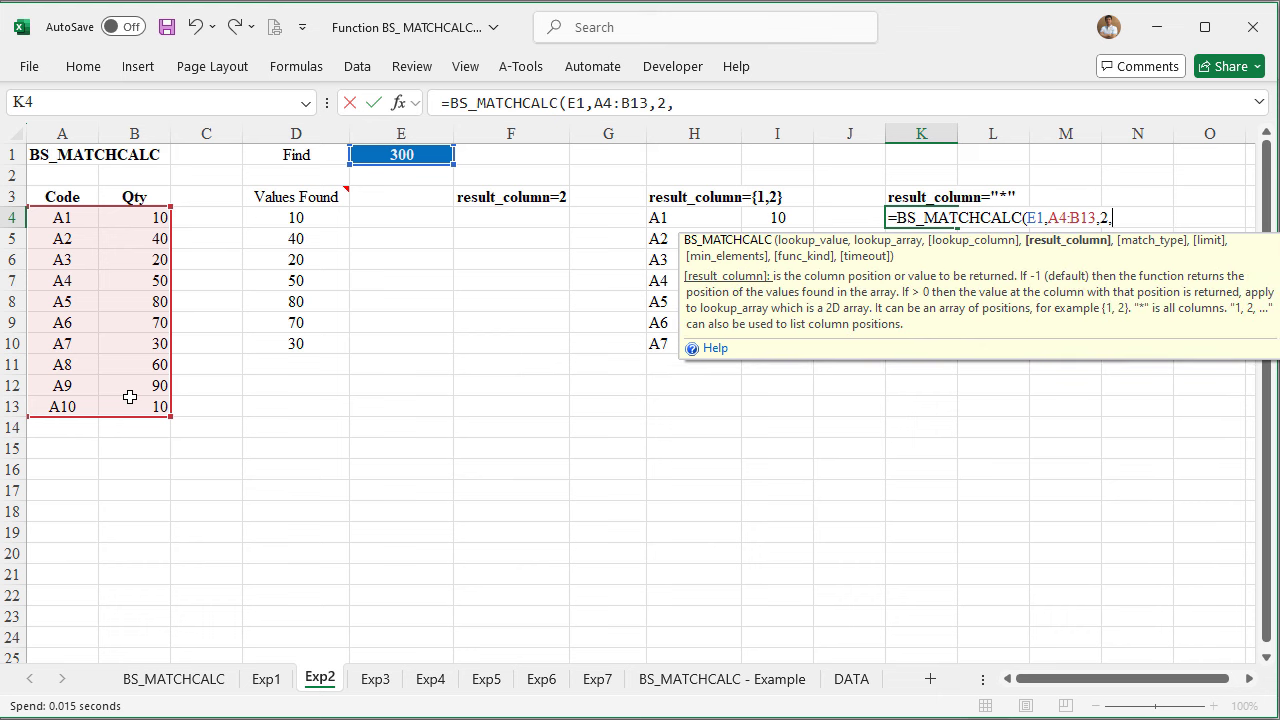
pyautogui.write('"')
pyautogui.write('*"')
pyautogui.write(')')
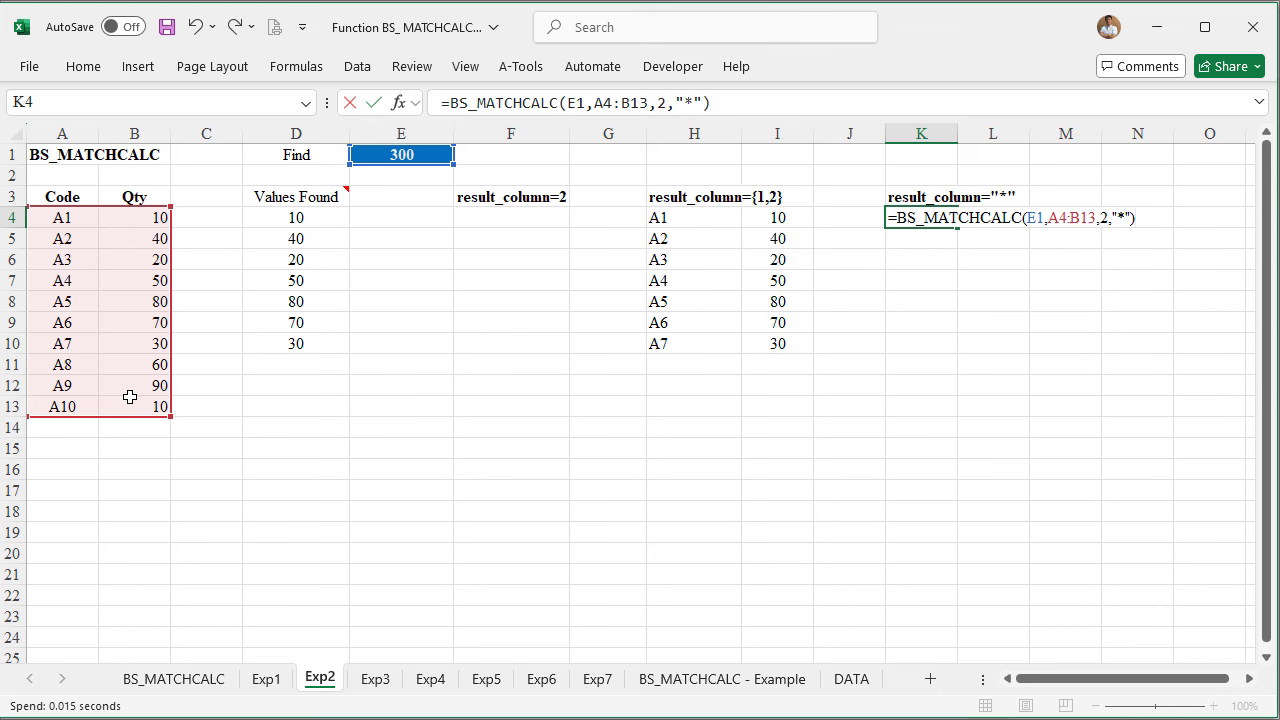
pyautogui.press('Return')
pyautogui.press('Up')
# Set the Exp2 Find value in E1 to 200, then 100, and finally 400
pyautogui.press('Right')
pyautogui.press('Right')
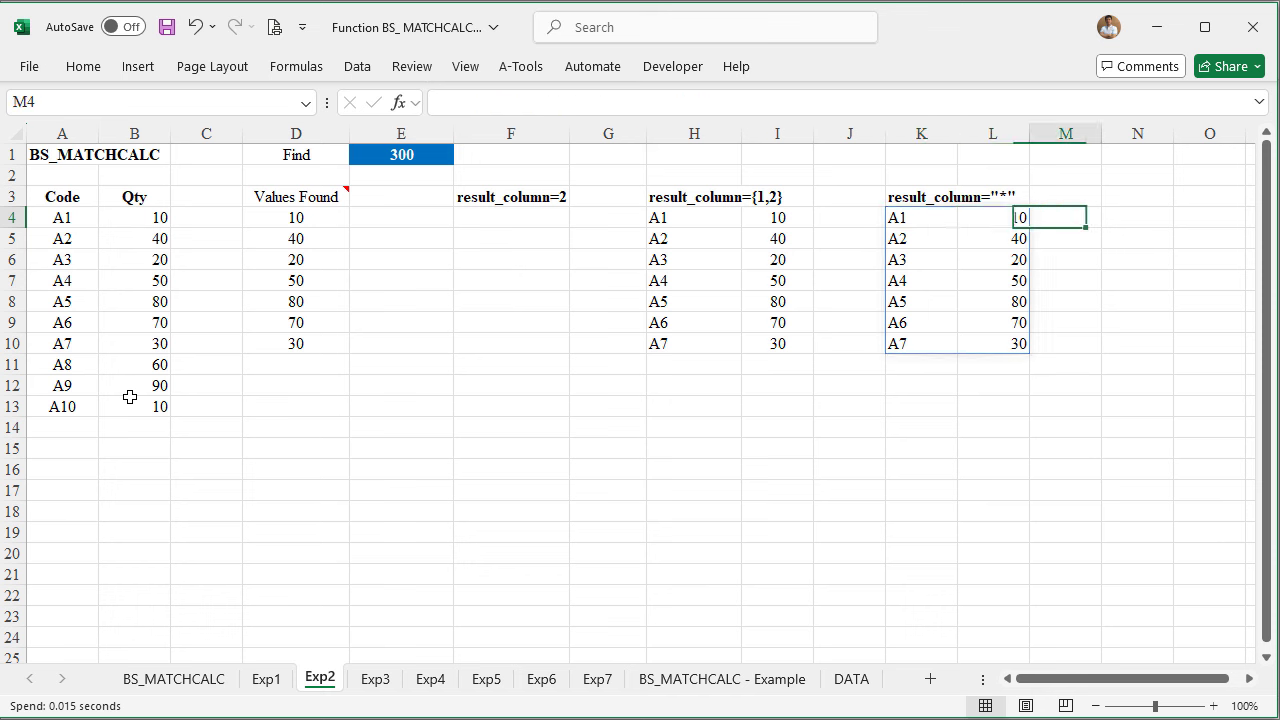
pyautogui.press('Left')
pyautogui.press('Left')
pyautogui.press('Left')
pyautogui.press('Left')
pyautogui.press('Left')
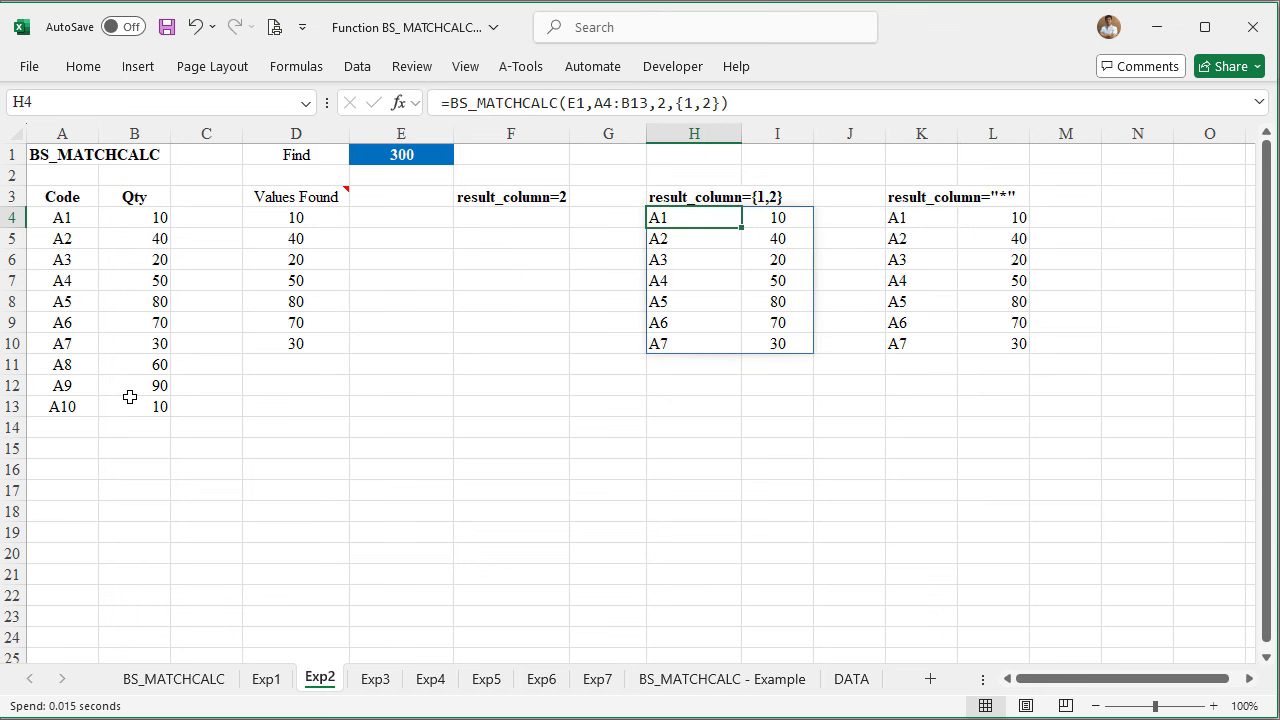
pyautogui.click(397, 160)
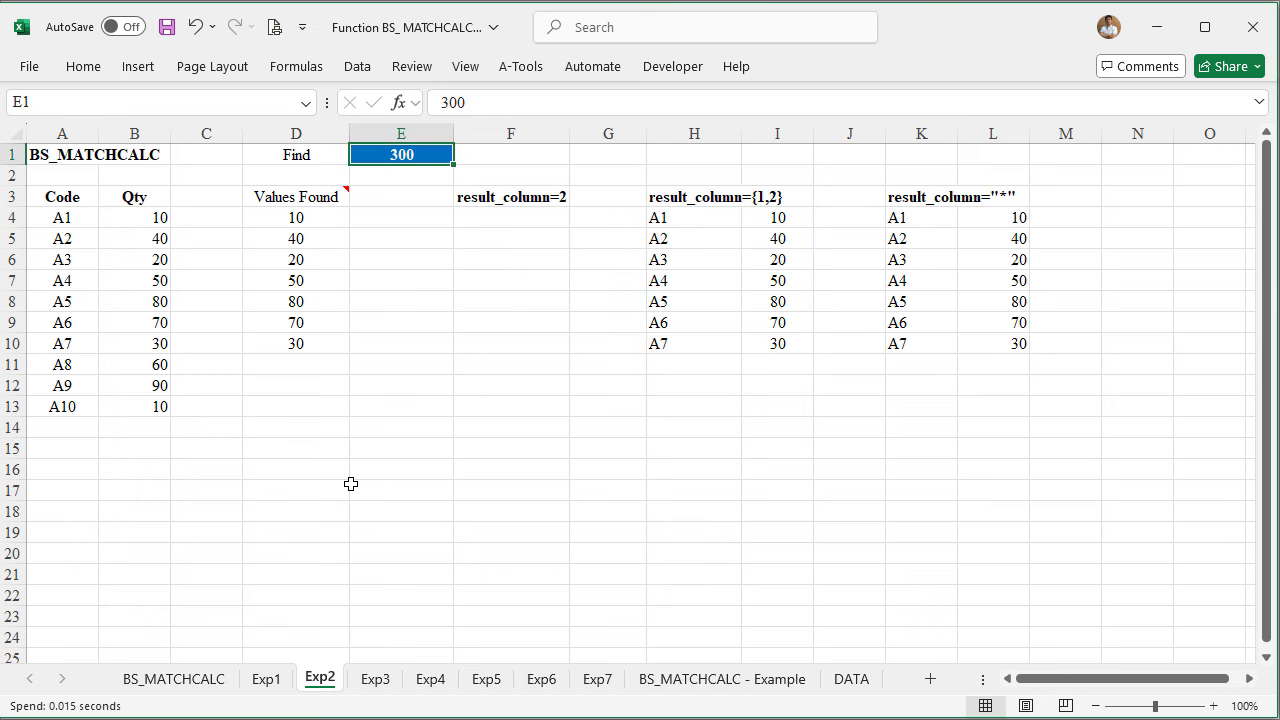
pyautogui.write('200')
pyautogui.press('Return')
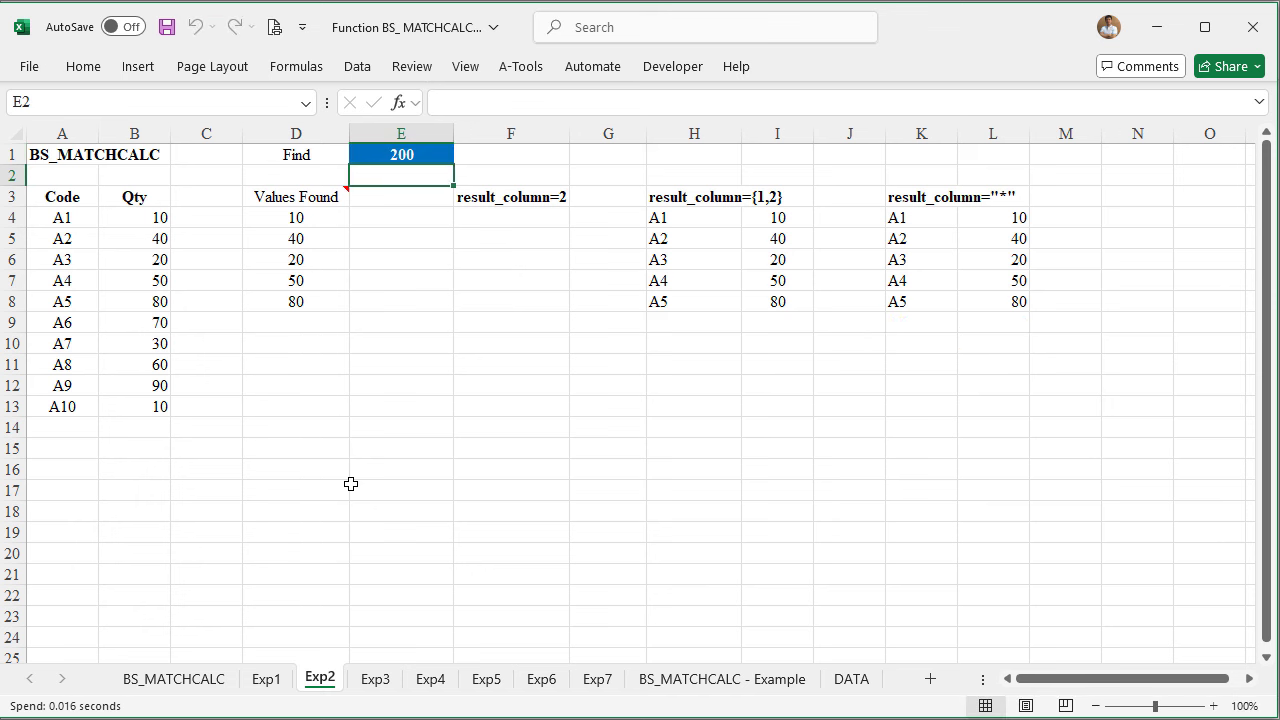
pyautogui.press('Up')
pyautogui.write('100')
pyautogui.press('Return')
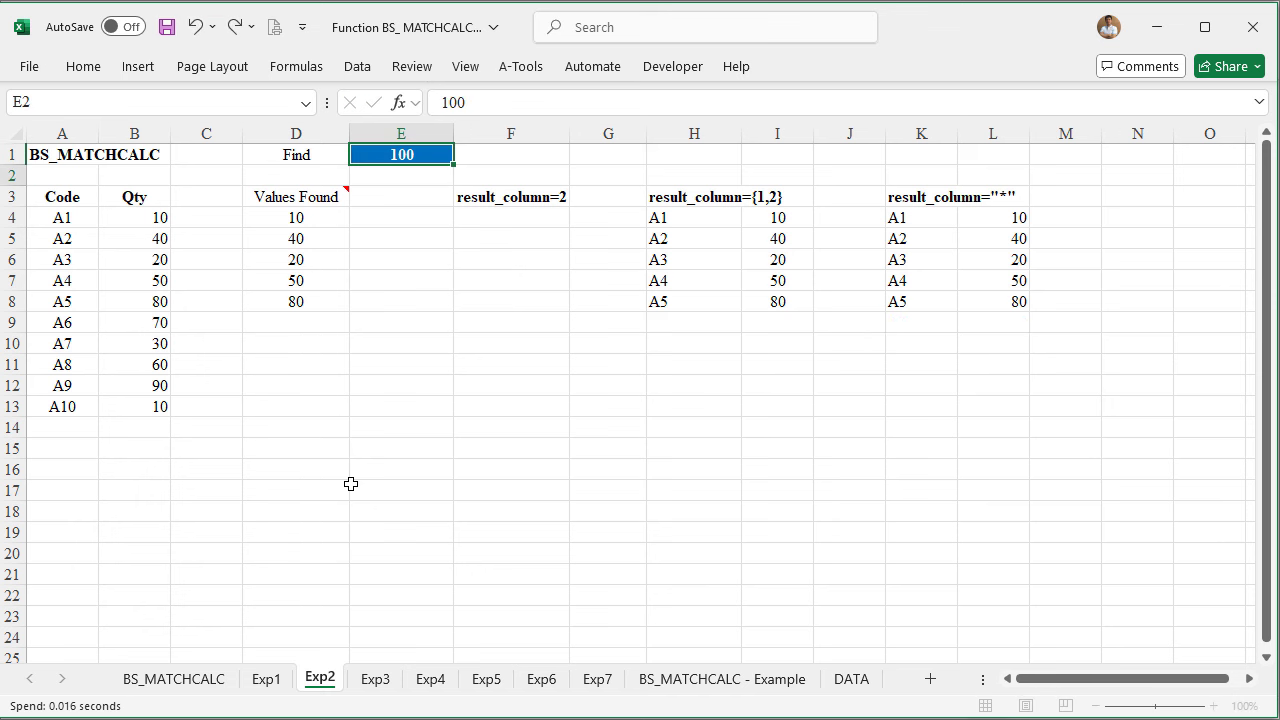
pyautogui.press('Up')
pyautogui.write('4')
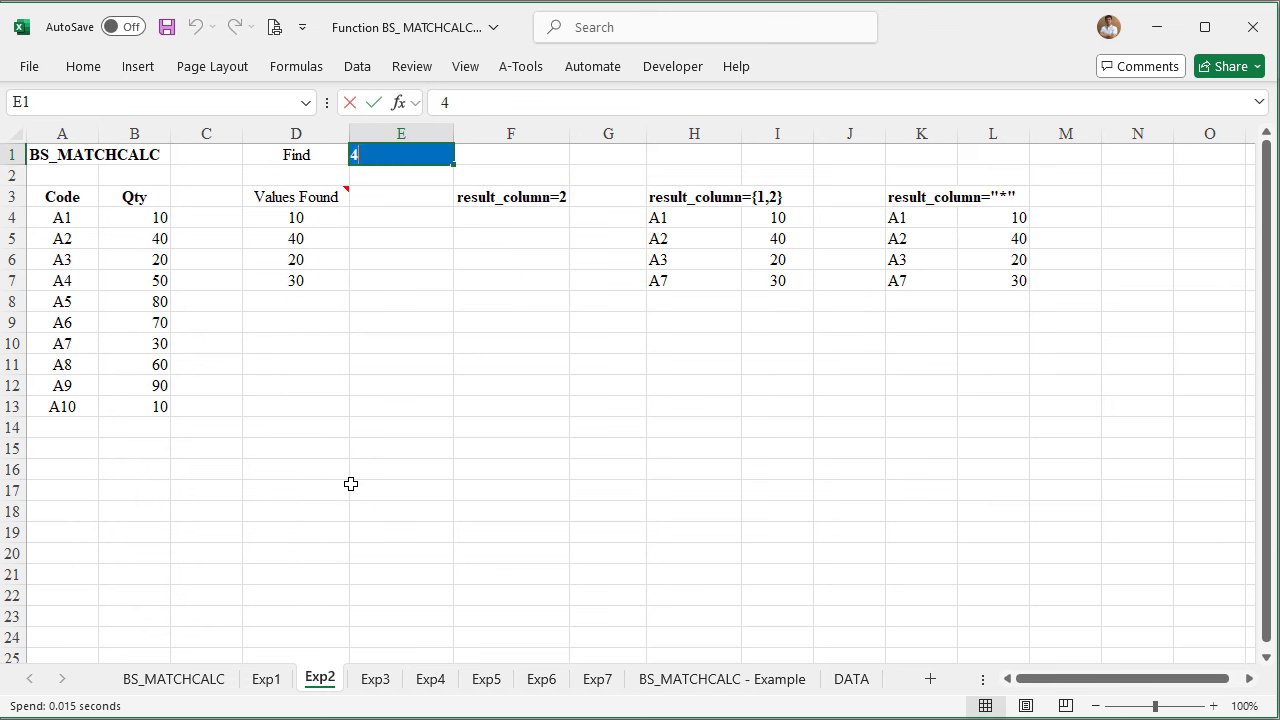
pyautogui.write('00')
pyautogui.press('Return')
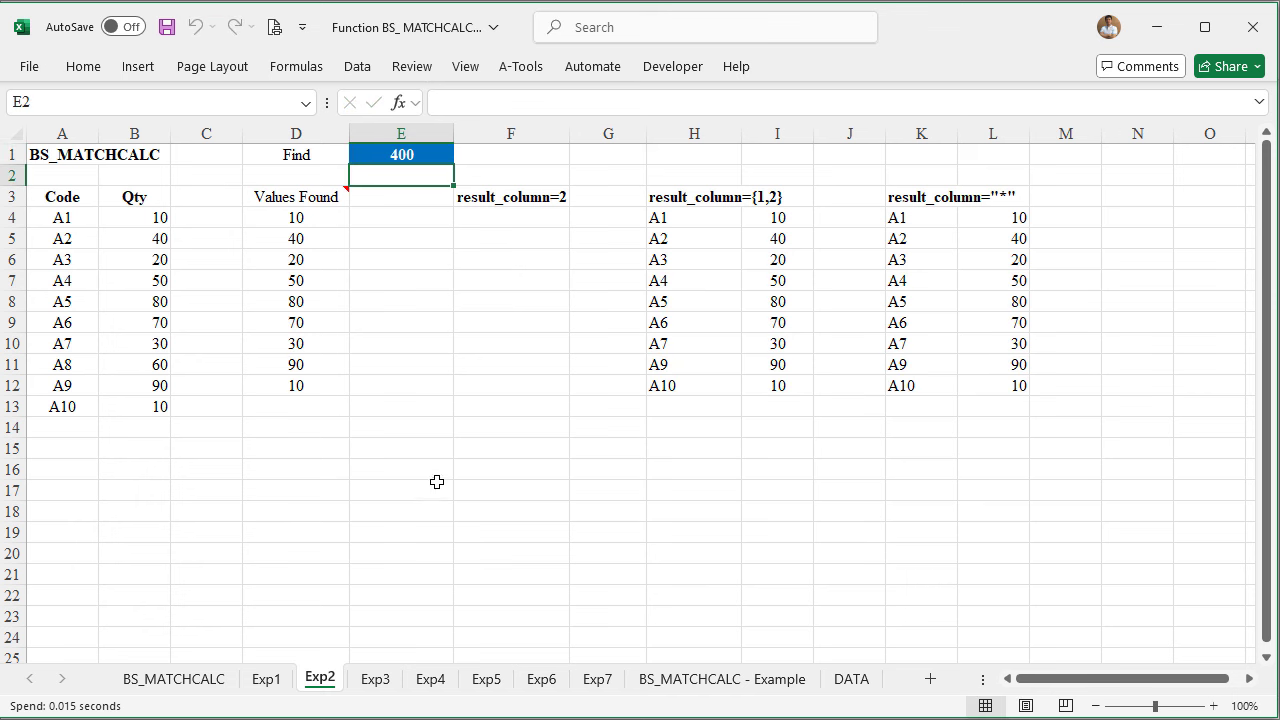
# Check the sum of the first three Exp2 quantities, then switch to the Exp4 sheet
pyautogui.click(430, 679)
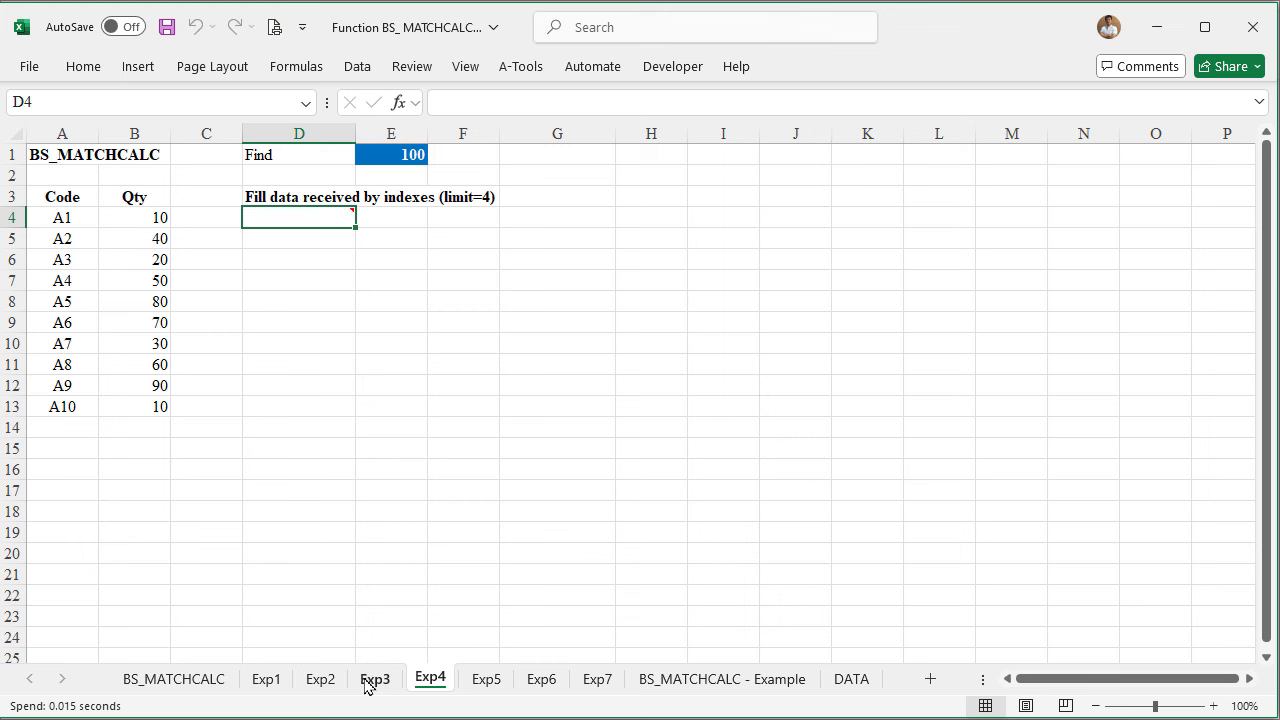
pyautogui.click(320, 679)
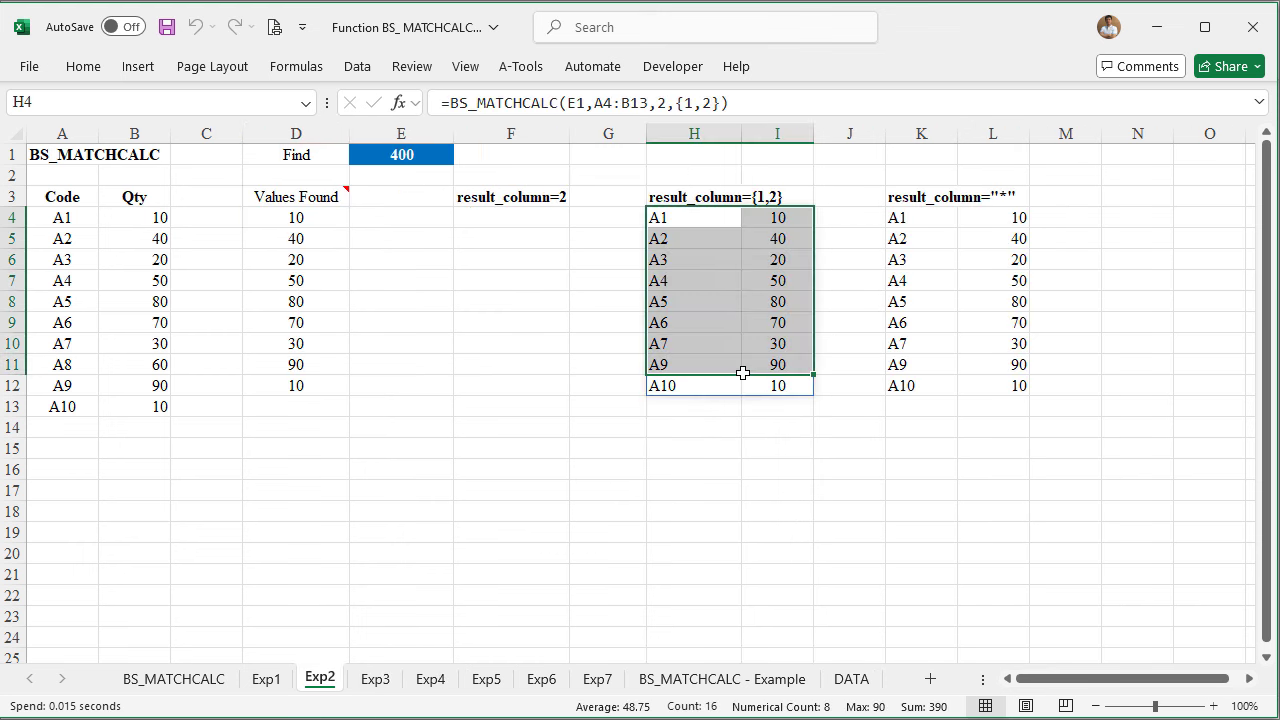
pyautogui.moveTo(64, 217); pyautogui.dragTo(119, 403)
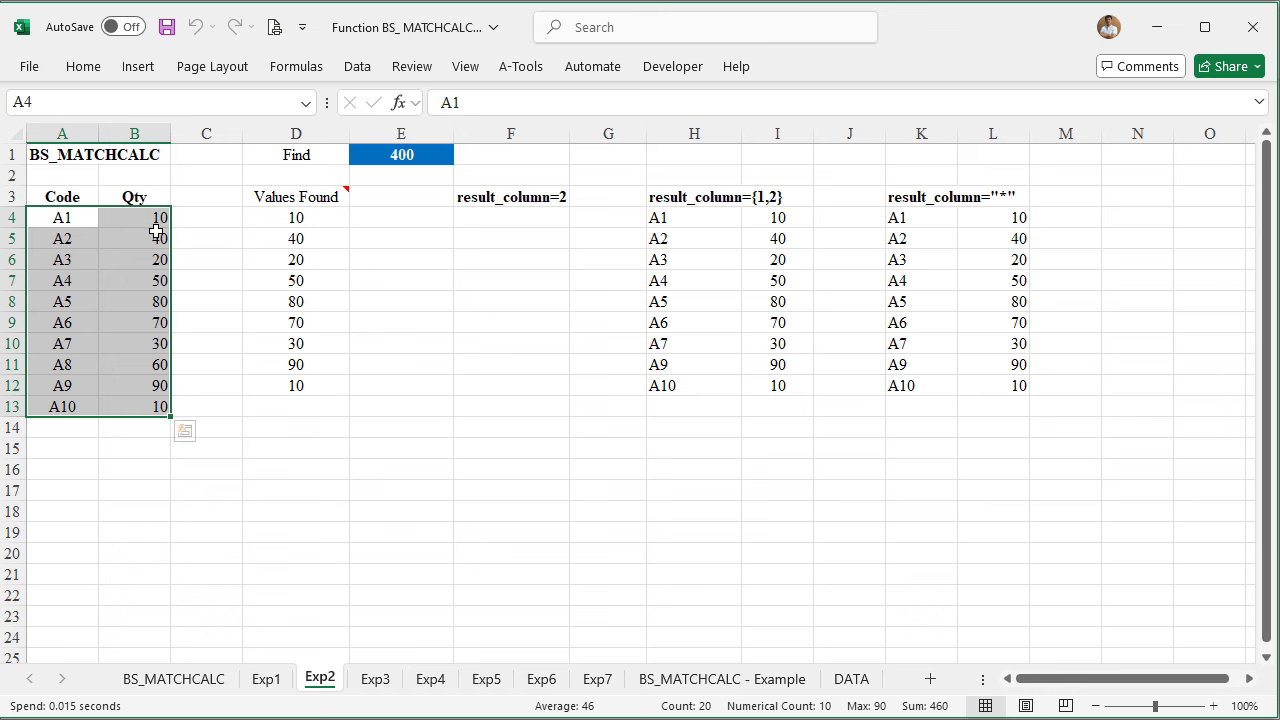
pyautogui.moveTo(150, 217); pyautogui.dragTo(140, 265)
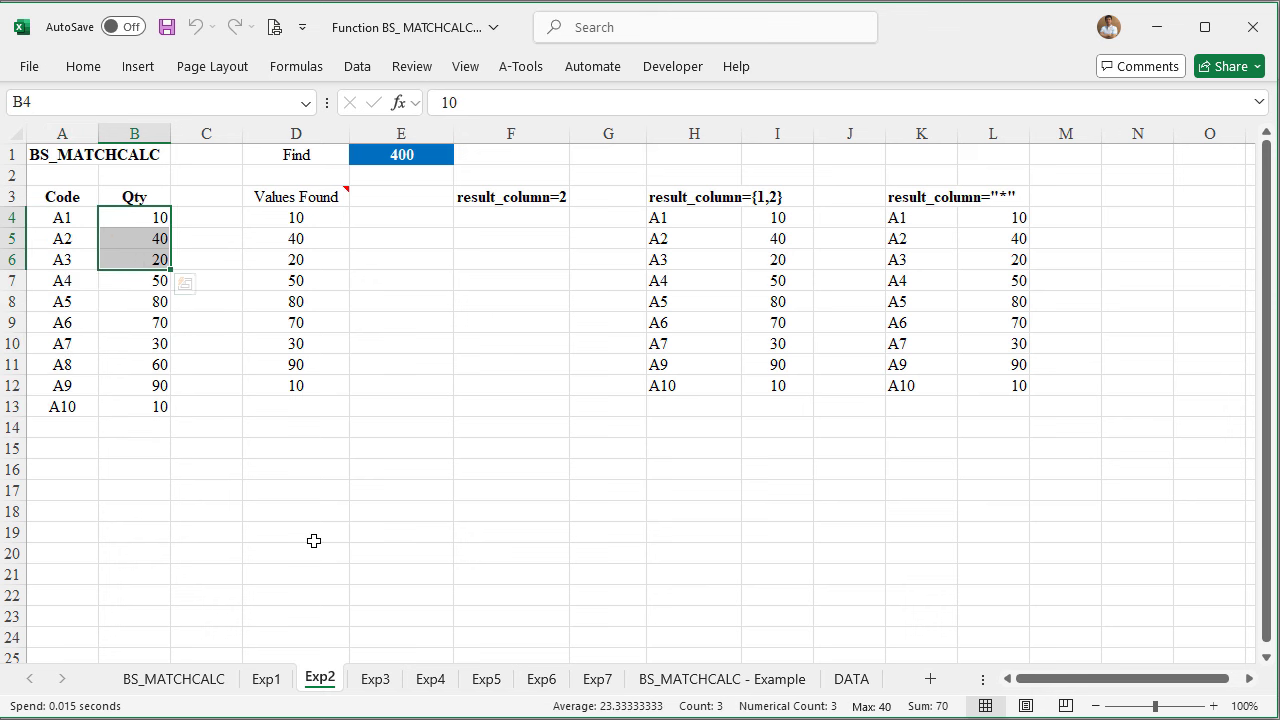
pyautogui.click(431, 679)
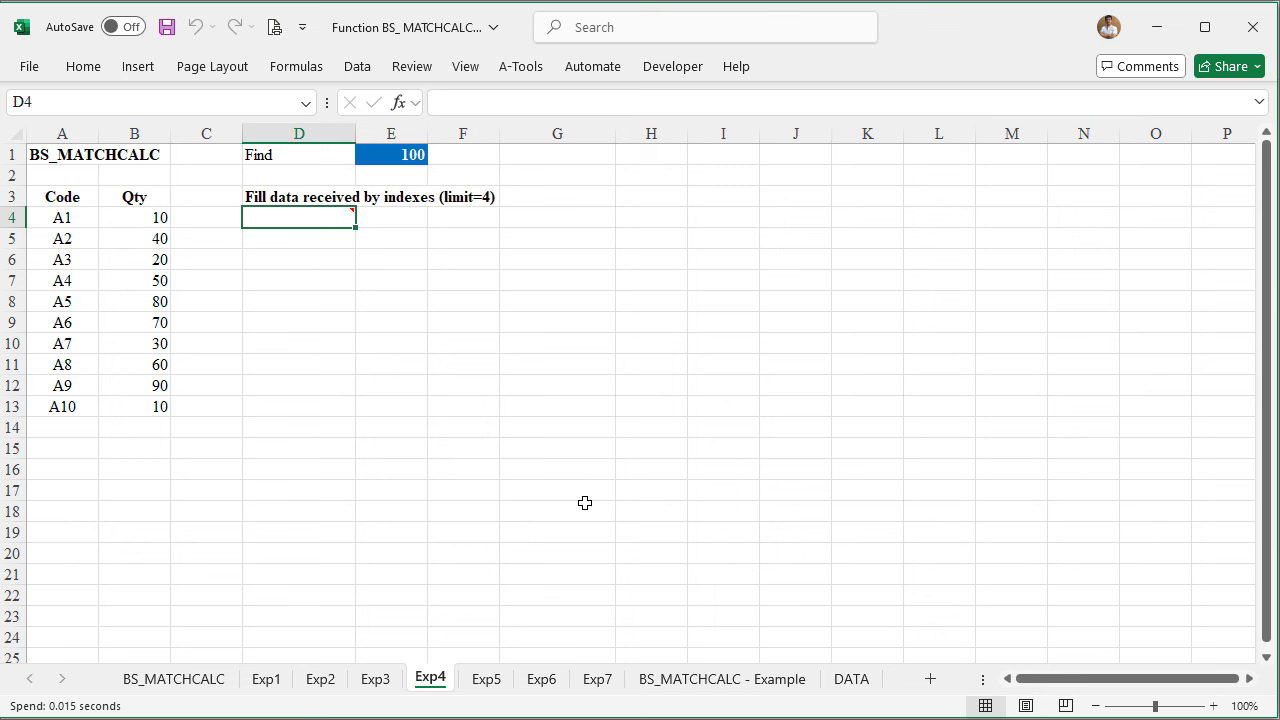
# Enter =BS_MATCHCALC(E1,A4:B13,2,"*",,4) in D4 to spill four code groups totalling 100
pyautogui.write('=')
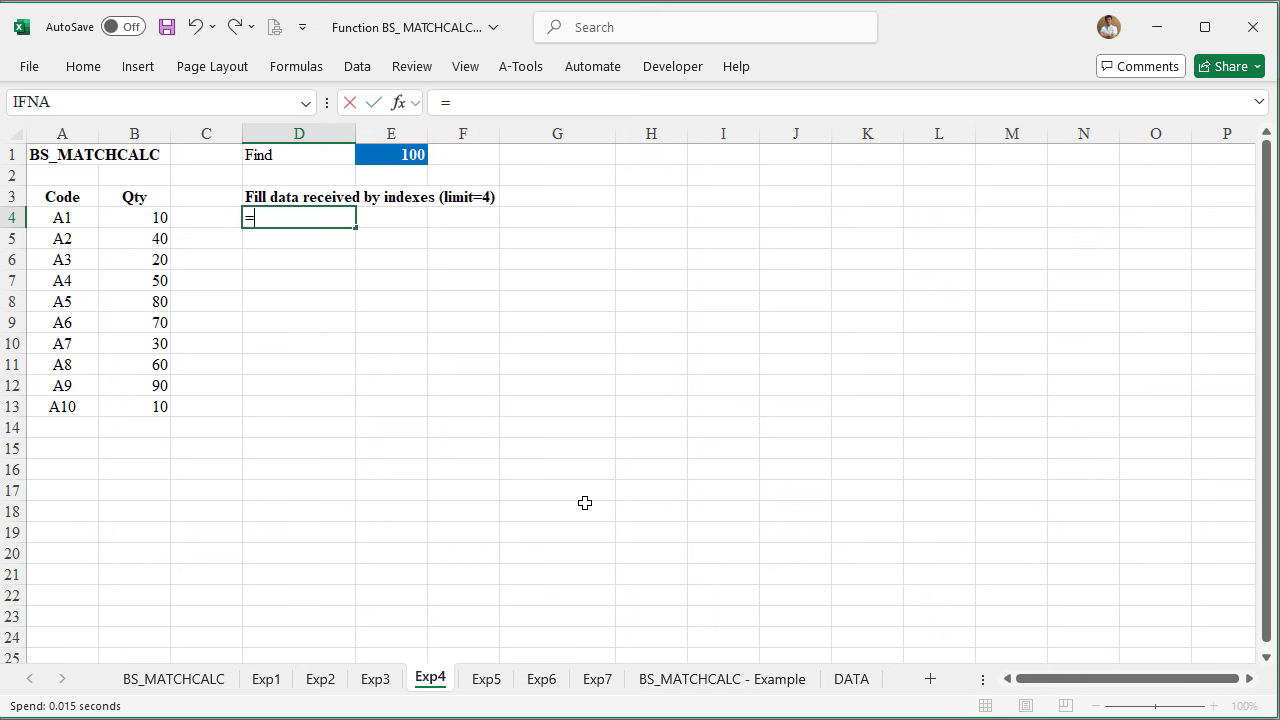
pyautogui.write('BS_MAT')
pyautogui.press('Tab')
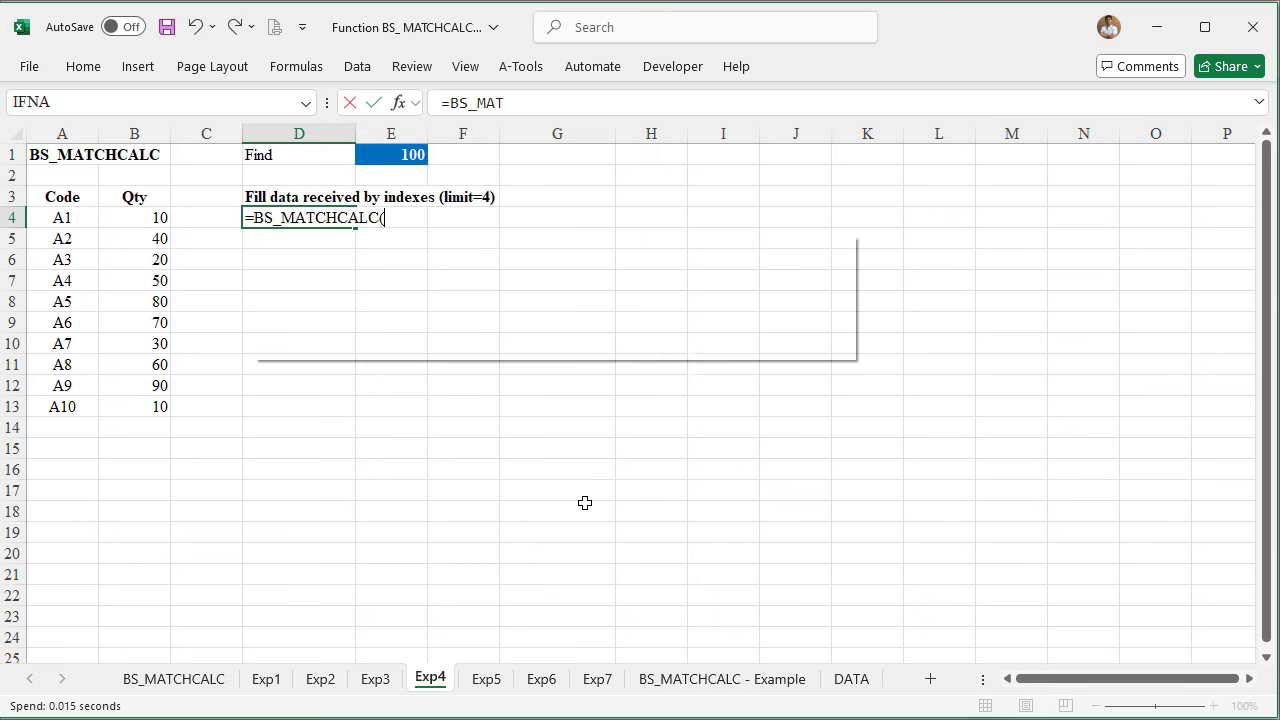
pyautogui.click(393, 154)
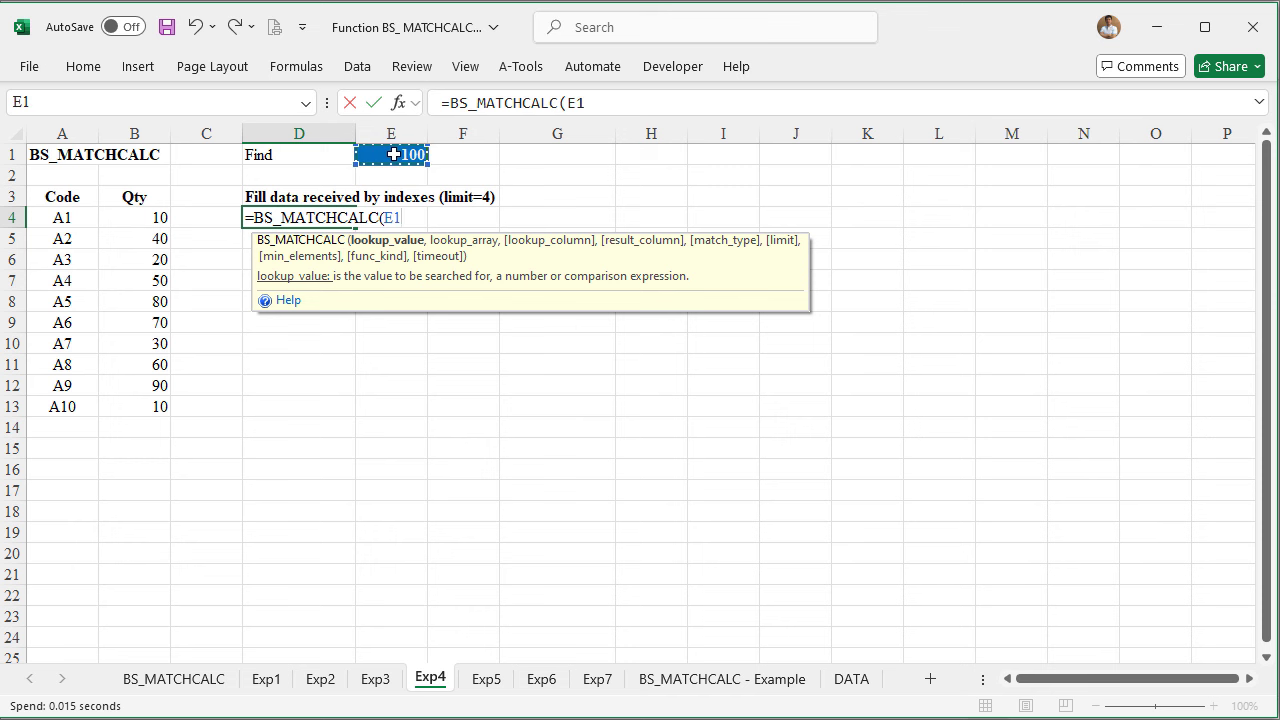
pyautogui.write(',')
pyautogui.moveTo(60, 216)
pyautogui.mouseDown()
pyautogui.moveTo(126, 317)
pyautogui.moveTo(137, 406)
pyautogui.mouseUp()
pyautogui.write(',')
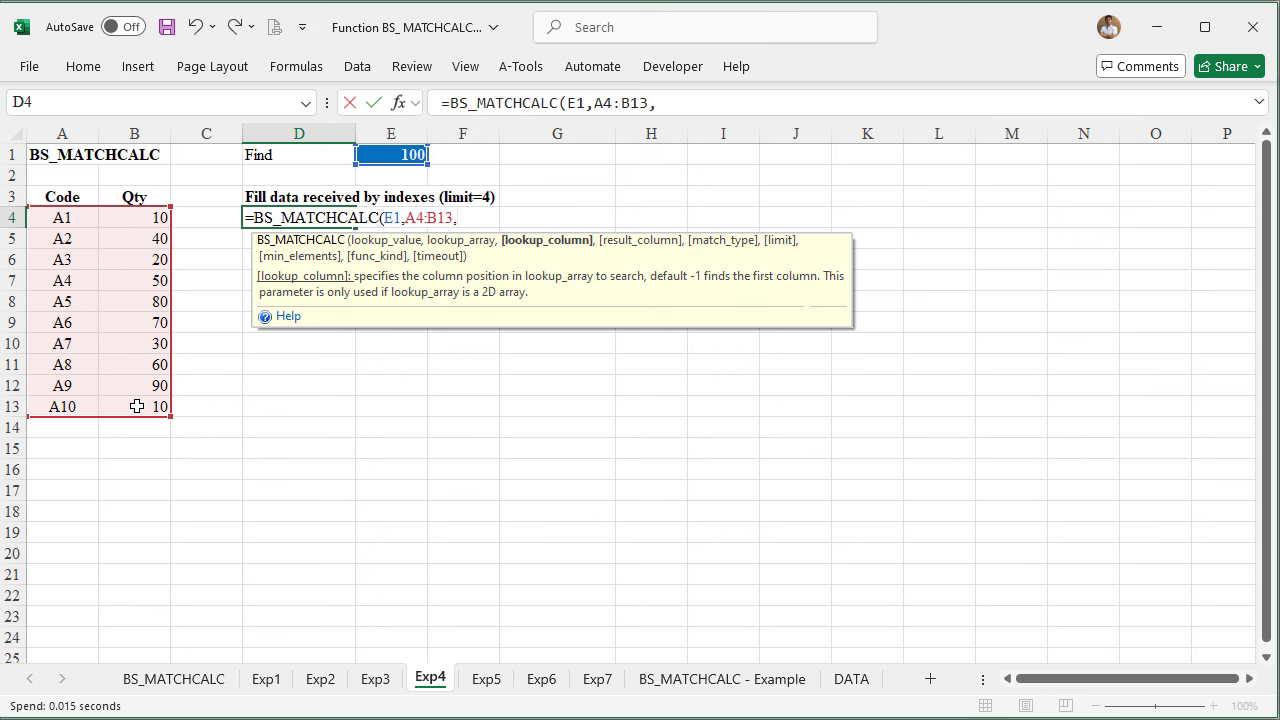
pyautogui.write('2,')
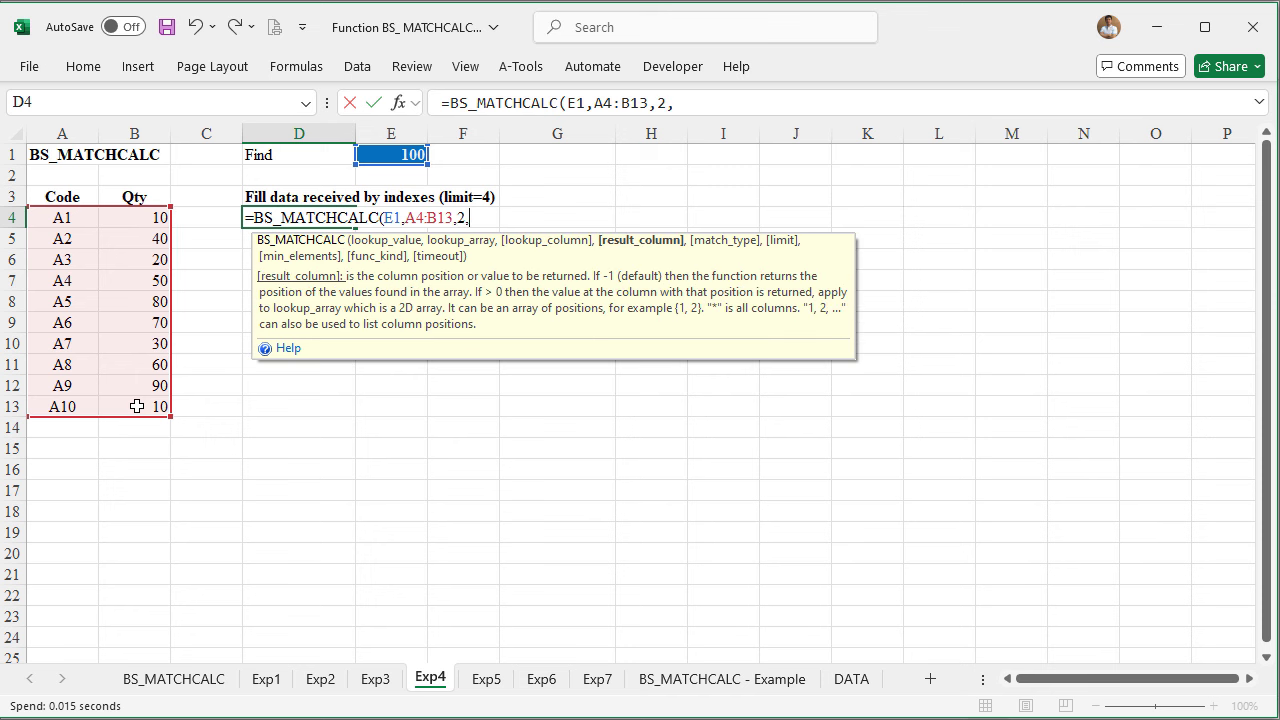
pyautogui.write('"*')
pyautogui.write('"')
pyautogui.write(',')
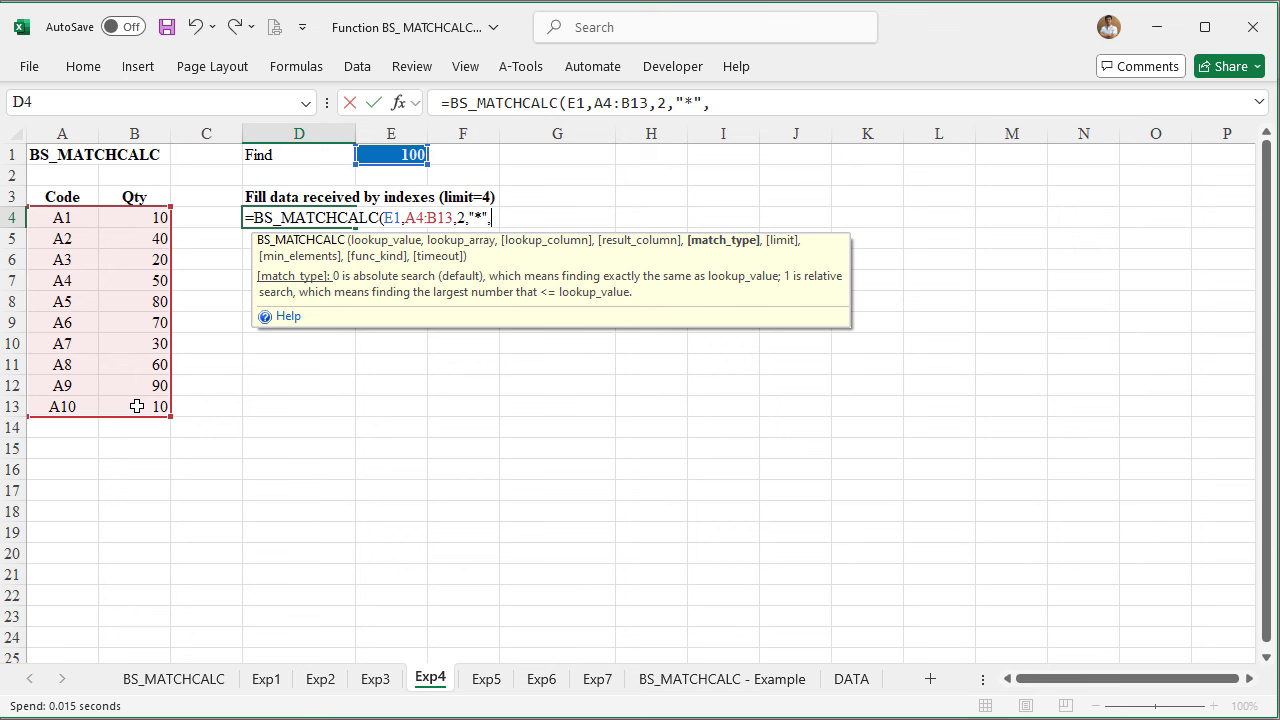
pyautogui.write(',')
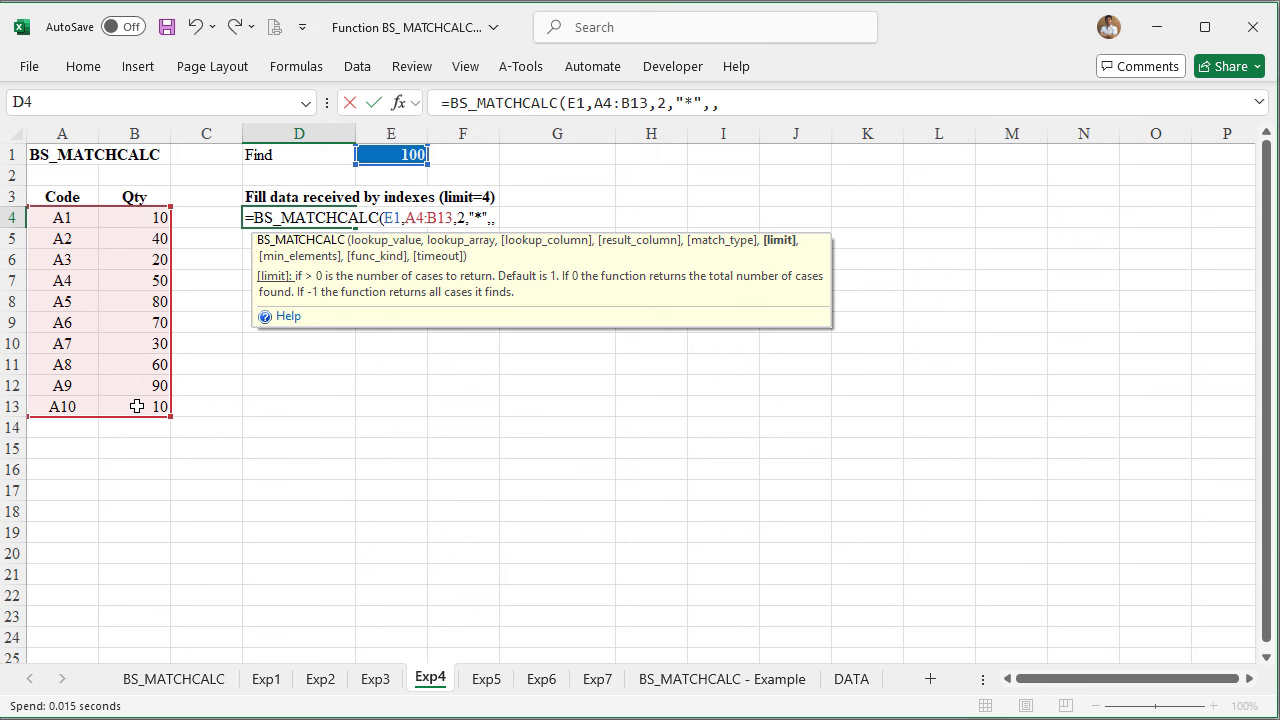
pyautogui.write('4')
pyautogui.write(')')
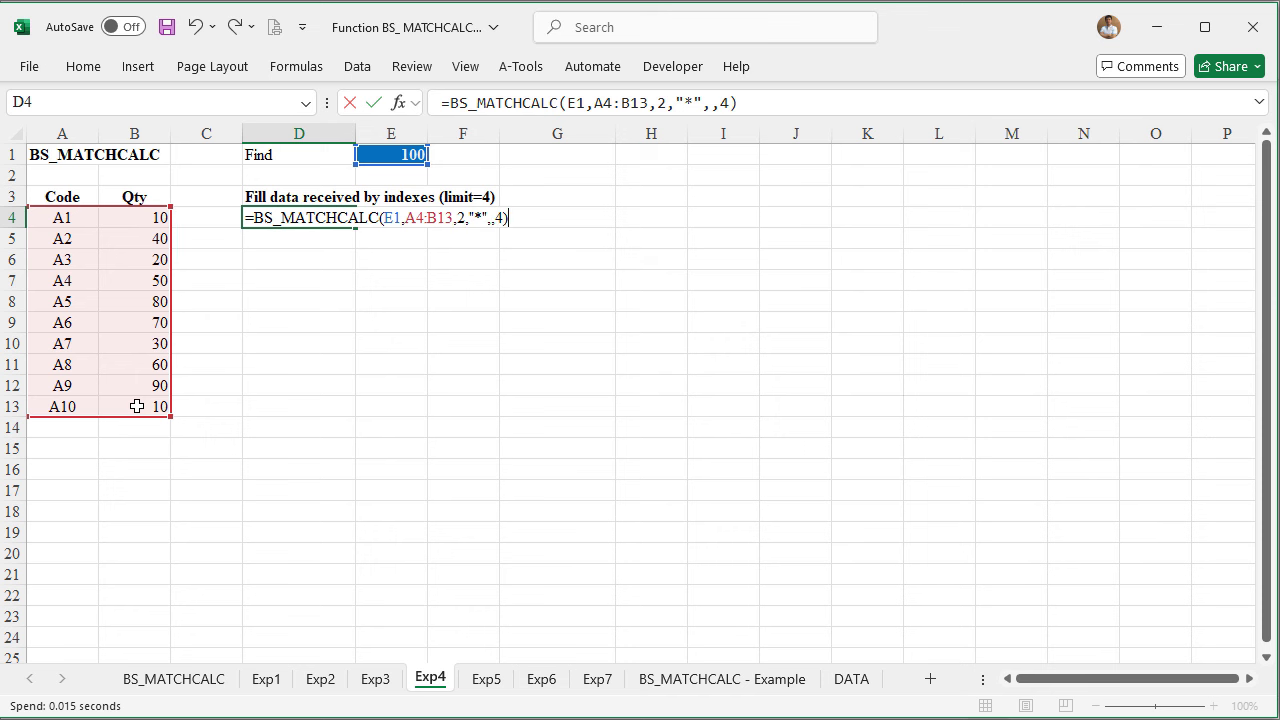
pyautogui.press('Return')
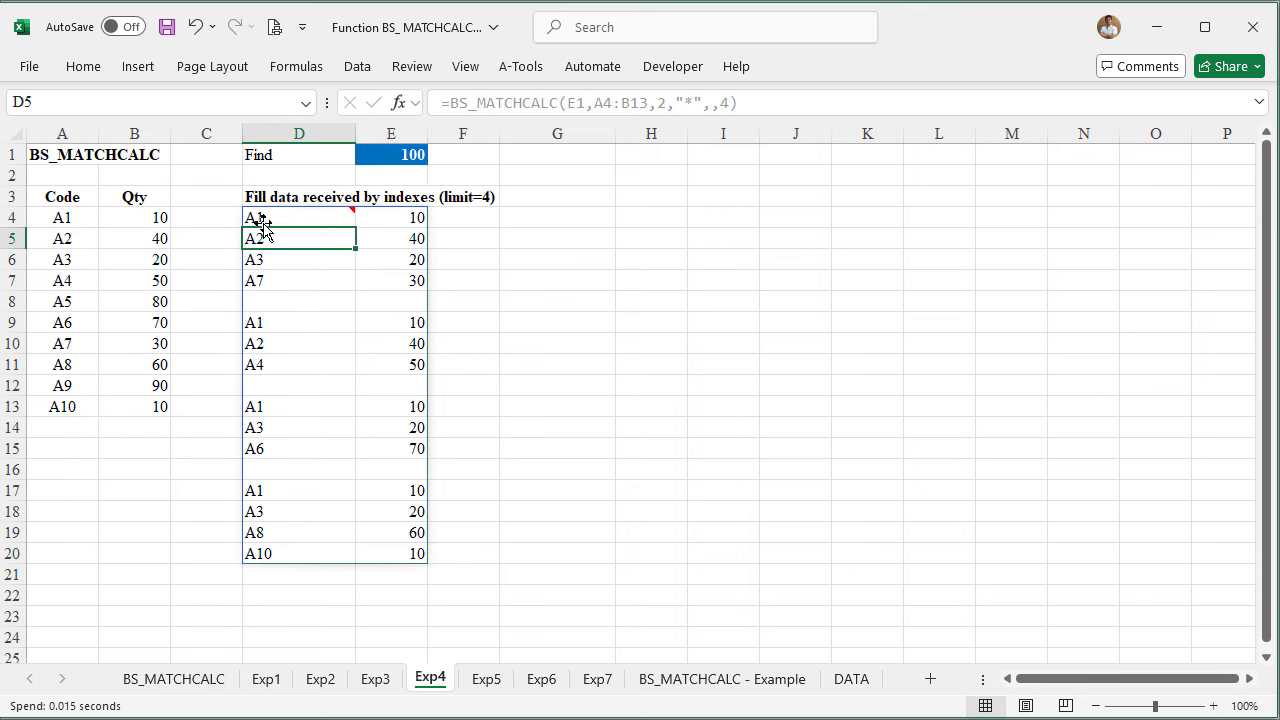
# Step through the spilled Exp4 groups, selecting each group's codes and quantities
pyautogui.moveTo(298, 217)
pyautogui.click(550, 449)
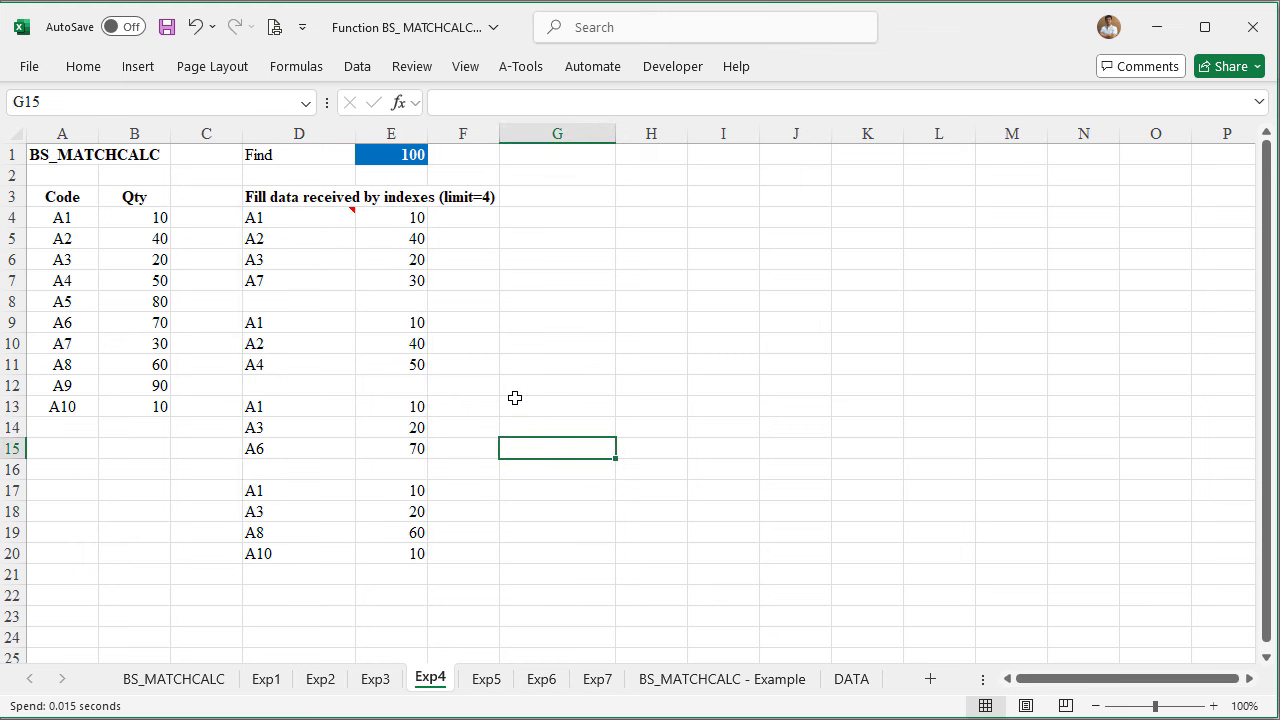
pyautogui.click(276, 215)
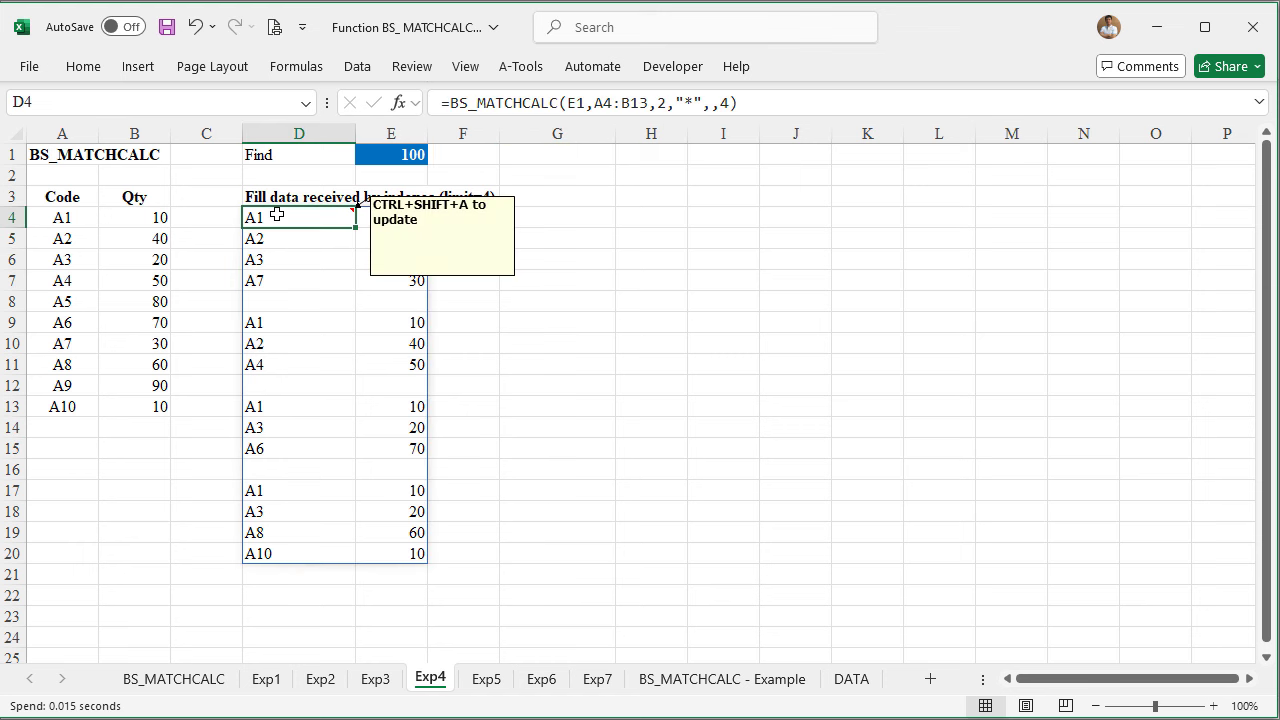
pyautogui.hotkey('shift', 'Down')
pyautogui.hotkey('shift', 'Down')
pyautogui.hotkey('shift', 'Down')
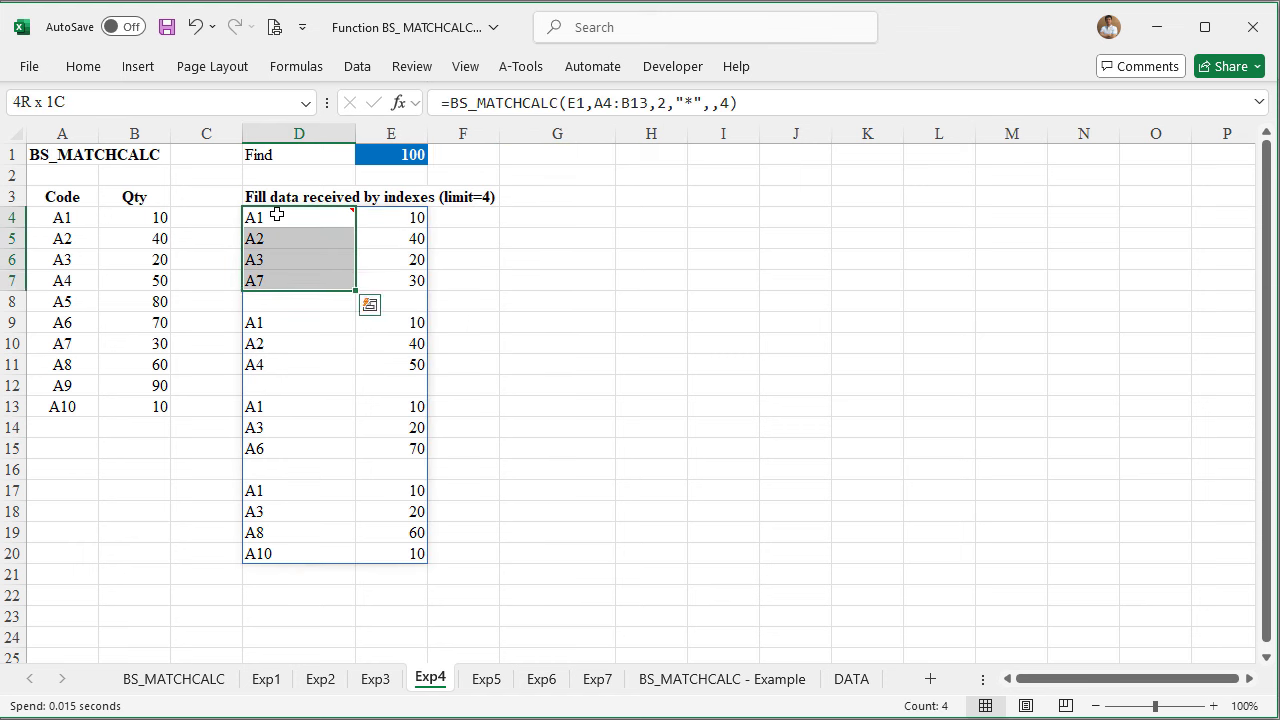
pyautogui.press('Right')
pyautogui.hotkey('shift', 'Down')
pyautogui.hotkey('shift', 'Down')
pyautogui.hotkey('shift', 'Down')
pyautogui.press('Down')
pyautogui.press('Down')
pyautogui.press('Down')
pyautogui.press('Down')
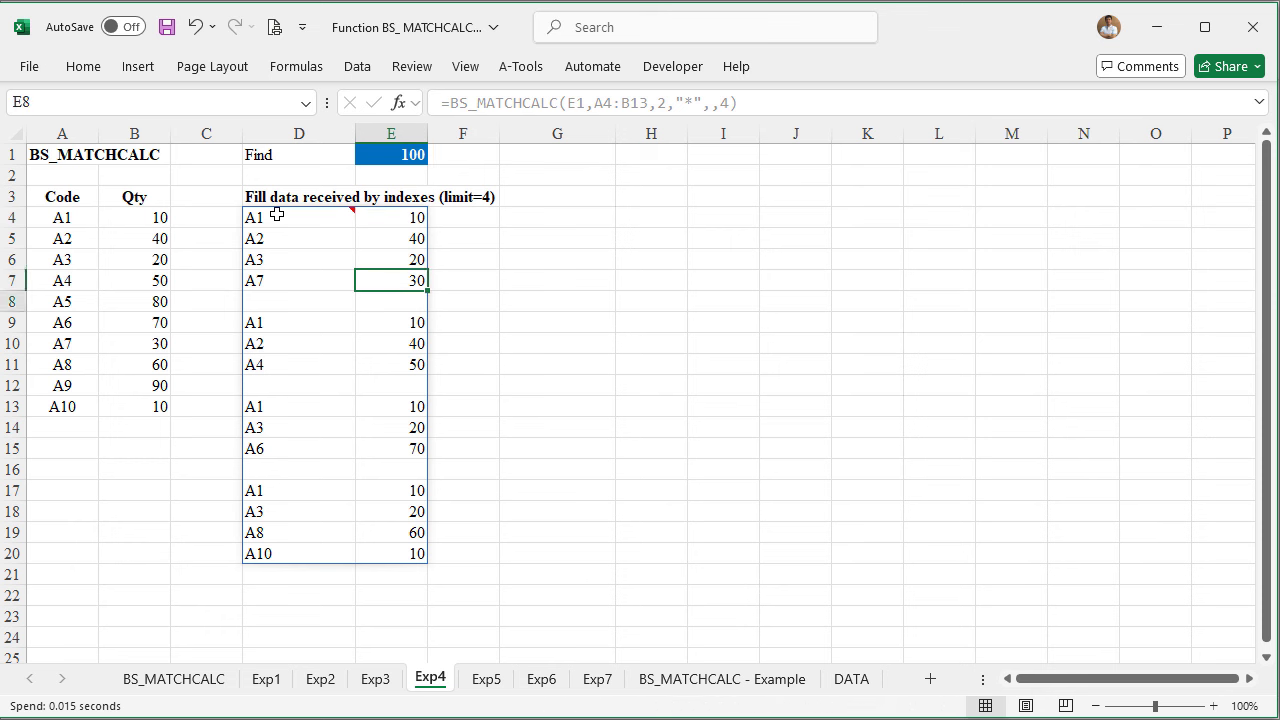
pyautogui.press('Down')
pyautogui.press('Left')
pyautogui.hotkey('shift', 'Down')
pyautogui.hotkey('shift', 'Down')
pyautogui.press('Right')
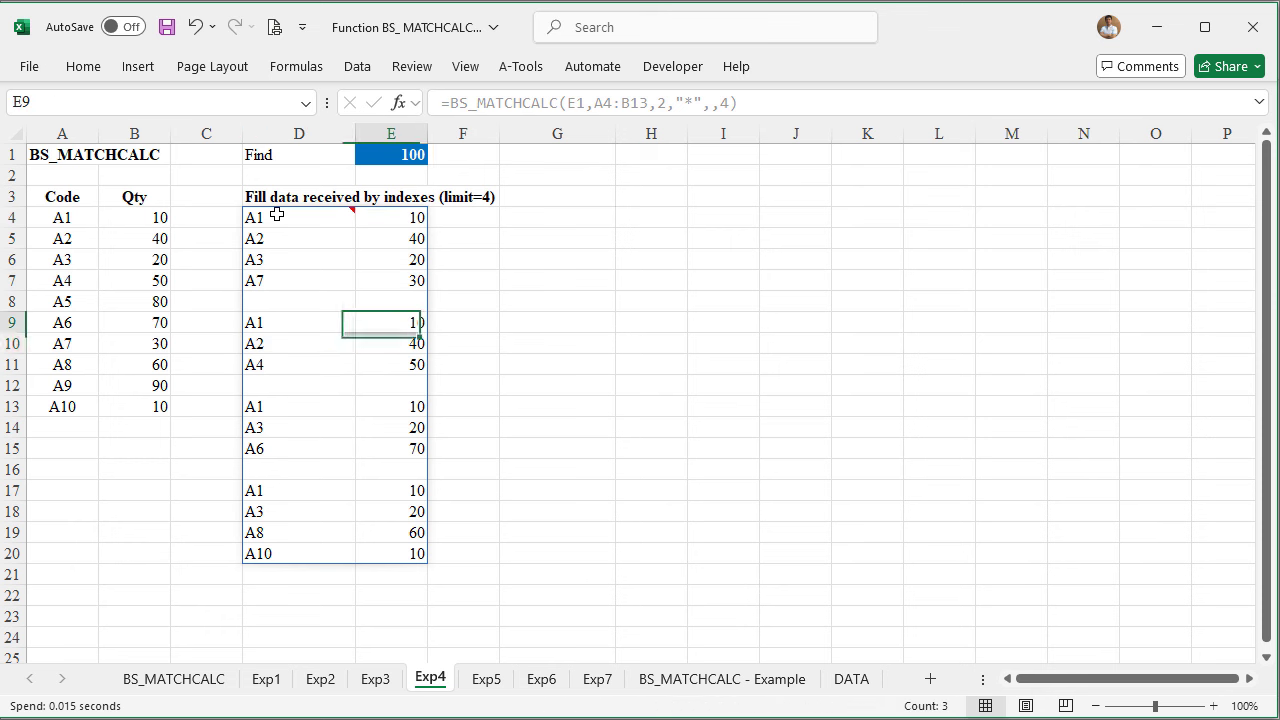
pyautogui.hotkey('shift', 'Down')
pyautogui.hotkey('shift', 'Down')
pyautogui.hotkey('shift', 'Down')
pyautogui.hotkey('shift', 'Up')
pyautogui.press('Down')
pyautogui.press('Down')
pyautogui.press('Down')
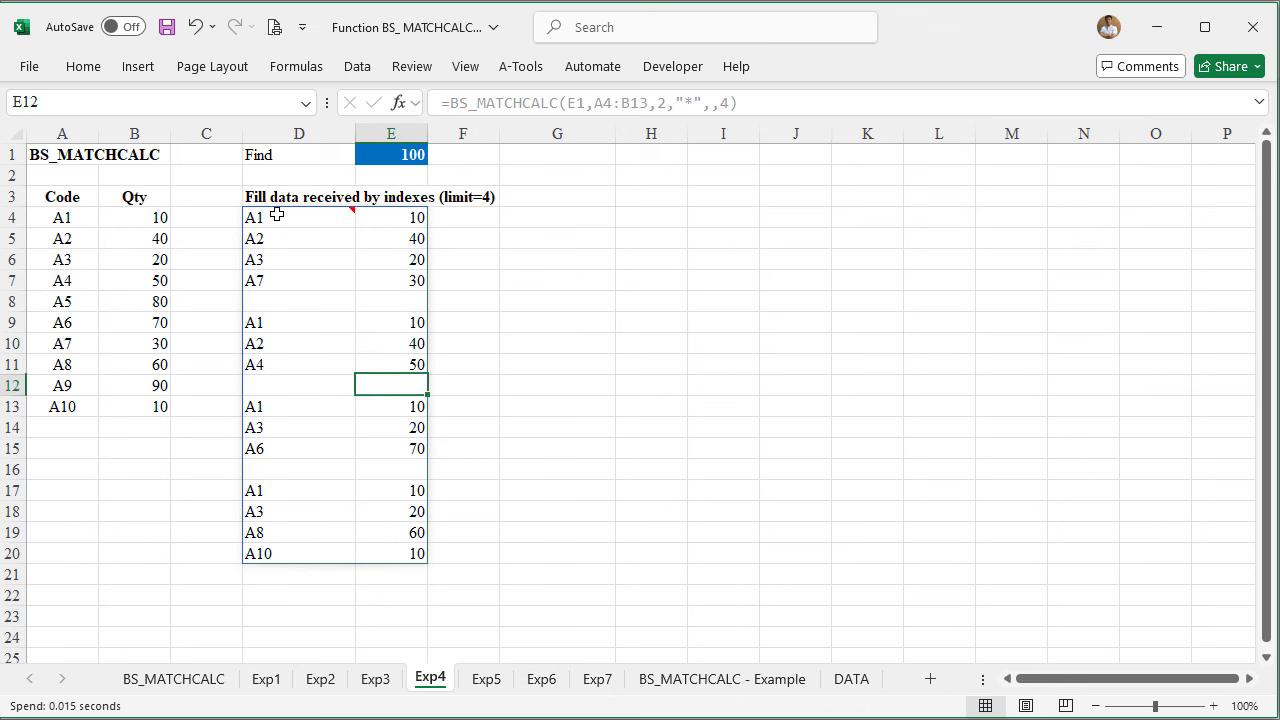
pyautogui.press('Left')
pyautogui.press('Down')
pyautogui.press('Down')
pyautogui.press('Down')
pyautogui.press('Down')
pyautogui.press('Down')
pyautogui.press('Down')
pyautogui.press('Down')
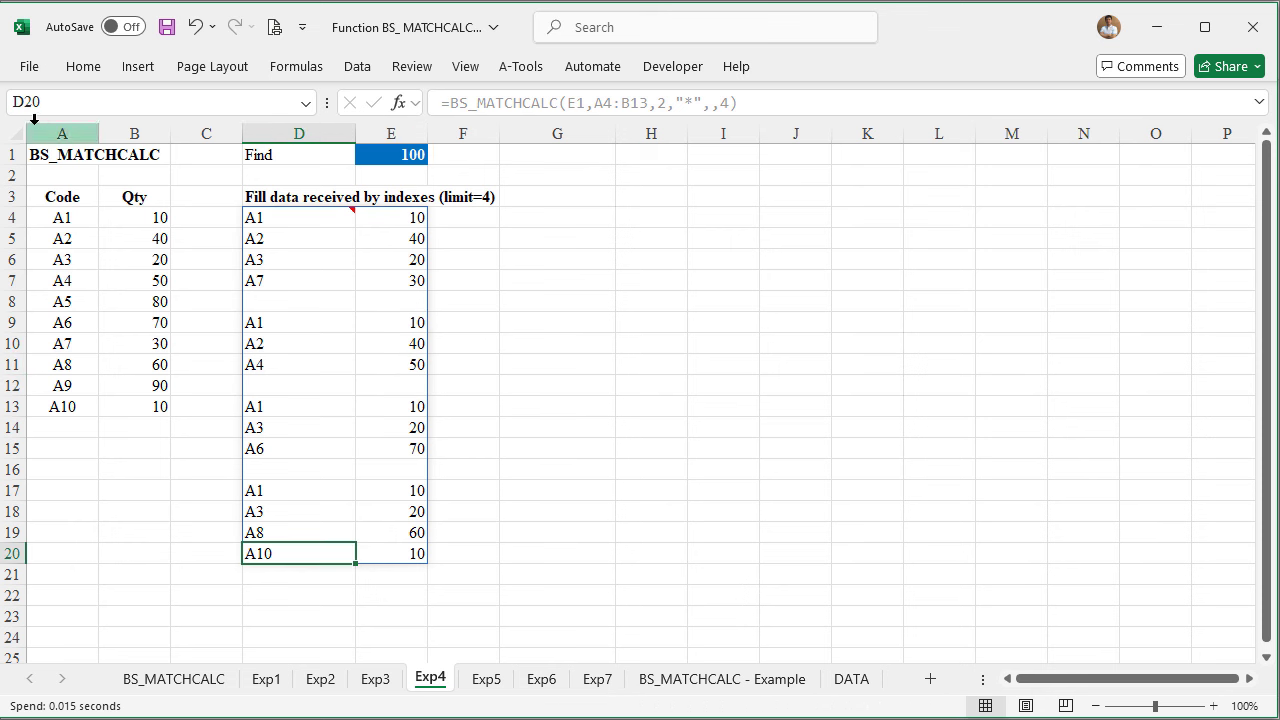
# Change D4's limit argument from 4 to 5 and inspect the extra group
pyautogui.click(266, 218)
pyautogui.press('F2')
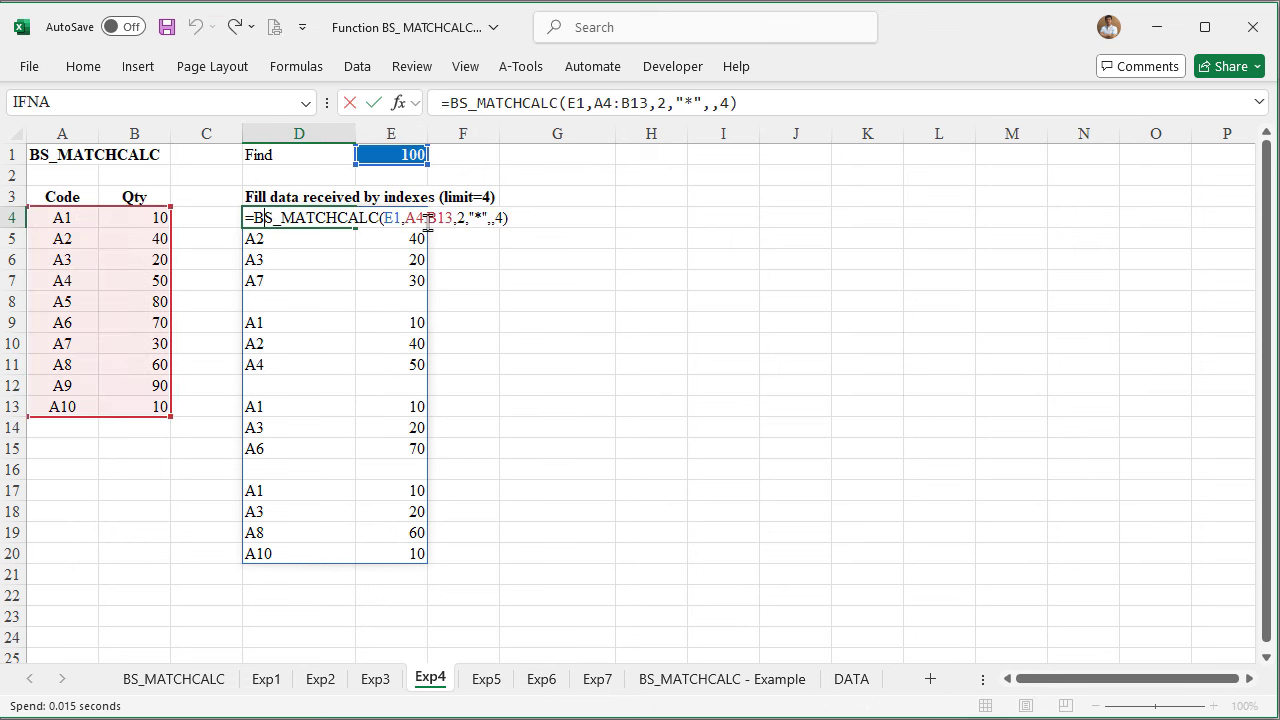
pyautogui.press('Left')
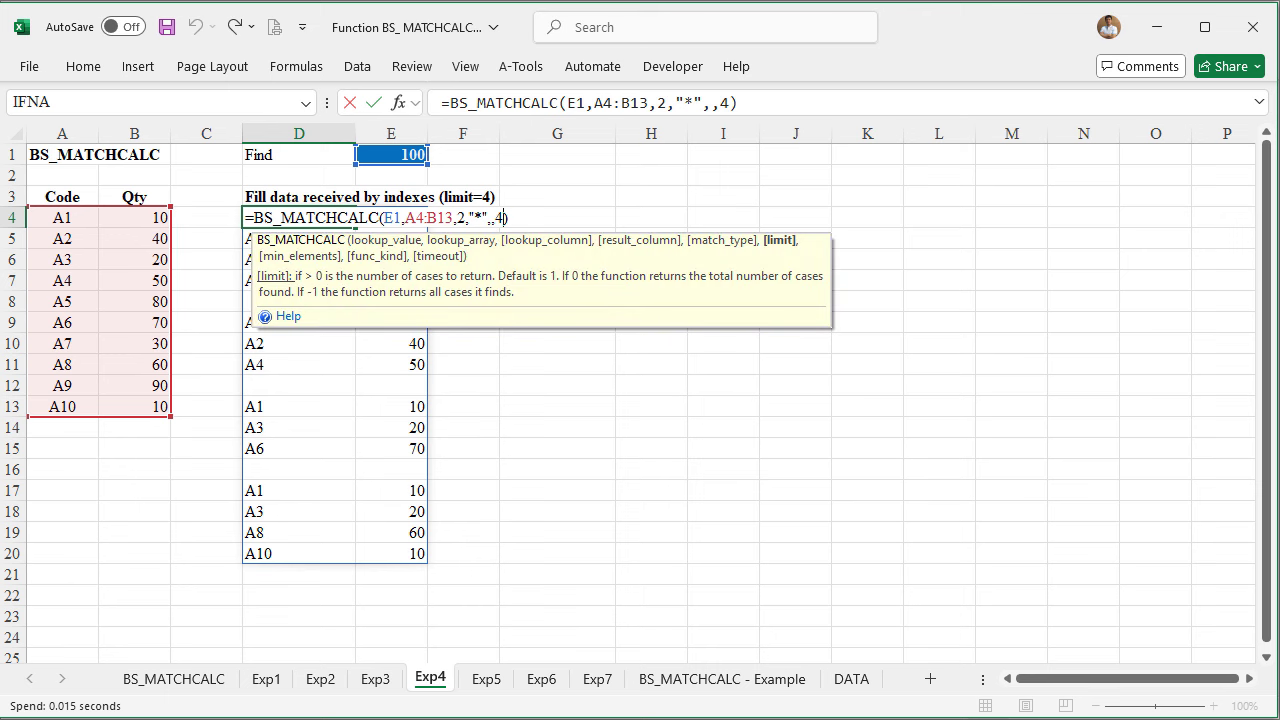
pyautogui.press('BackSpace')
pyautogui.write('5')
pyautogui.press('Return')
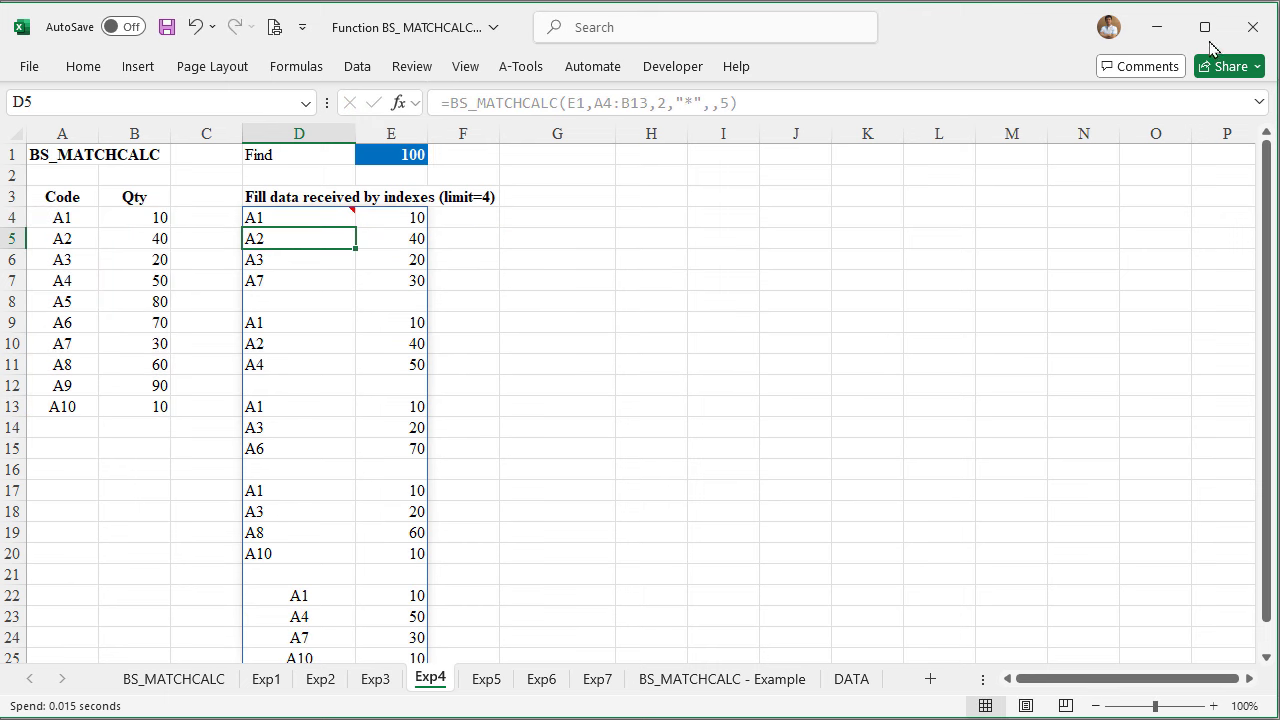
pyautogui.scroll(-3, 776, 397)
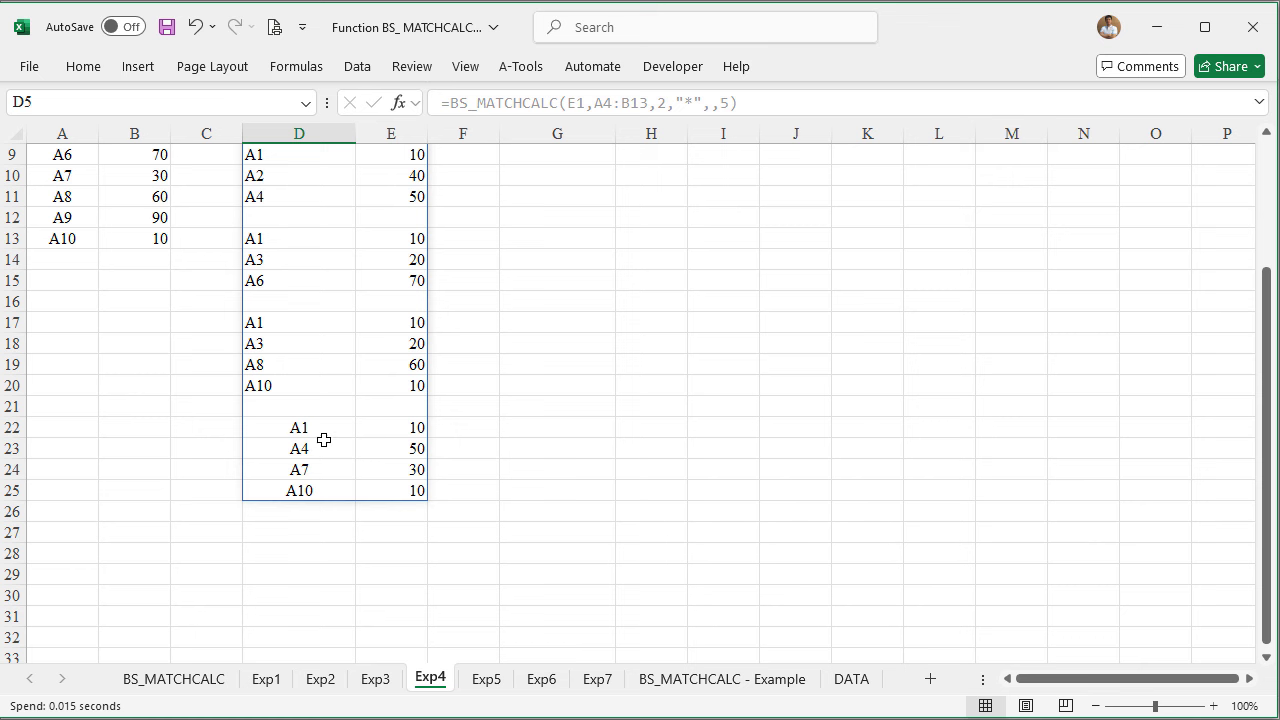
pyautogui.moveTo(300, 428); pyautogui.dragTo(370, 468)
pyautogui.scroll(3, 370, 468)
# Restore D4's limit to 4 and move to the Exp5 sheet
pyautogui.click(289, 217)
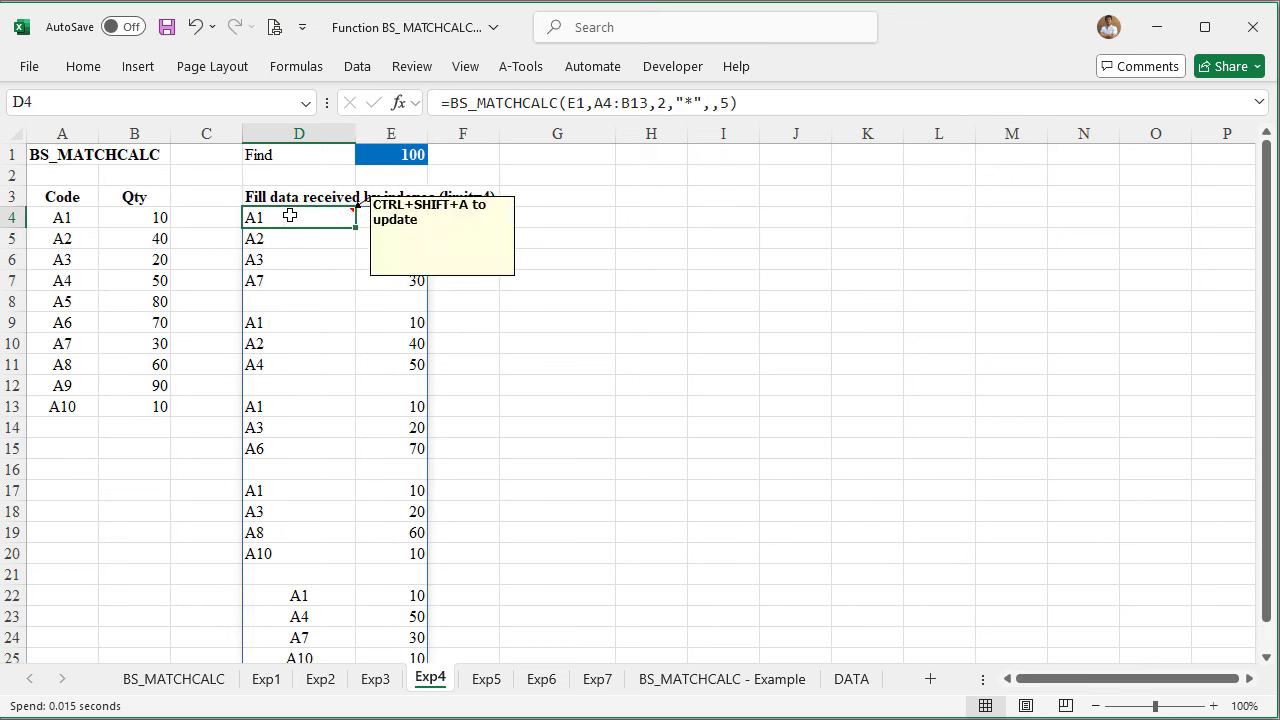
pyautogui.press('F2')
pyautogui.press('BackSpace')
pyautogui.write('4')
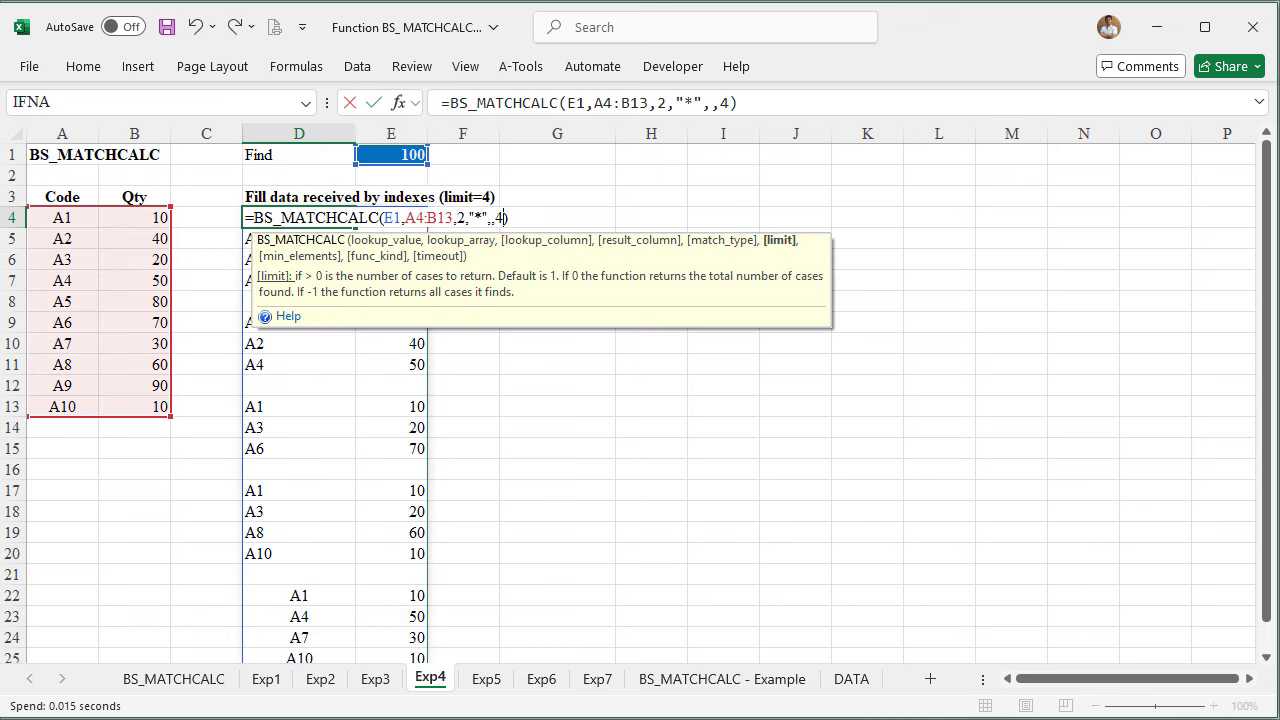
pyautogui.press('Return')
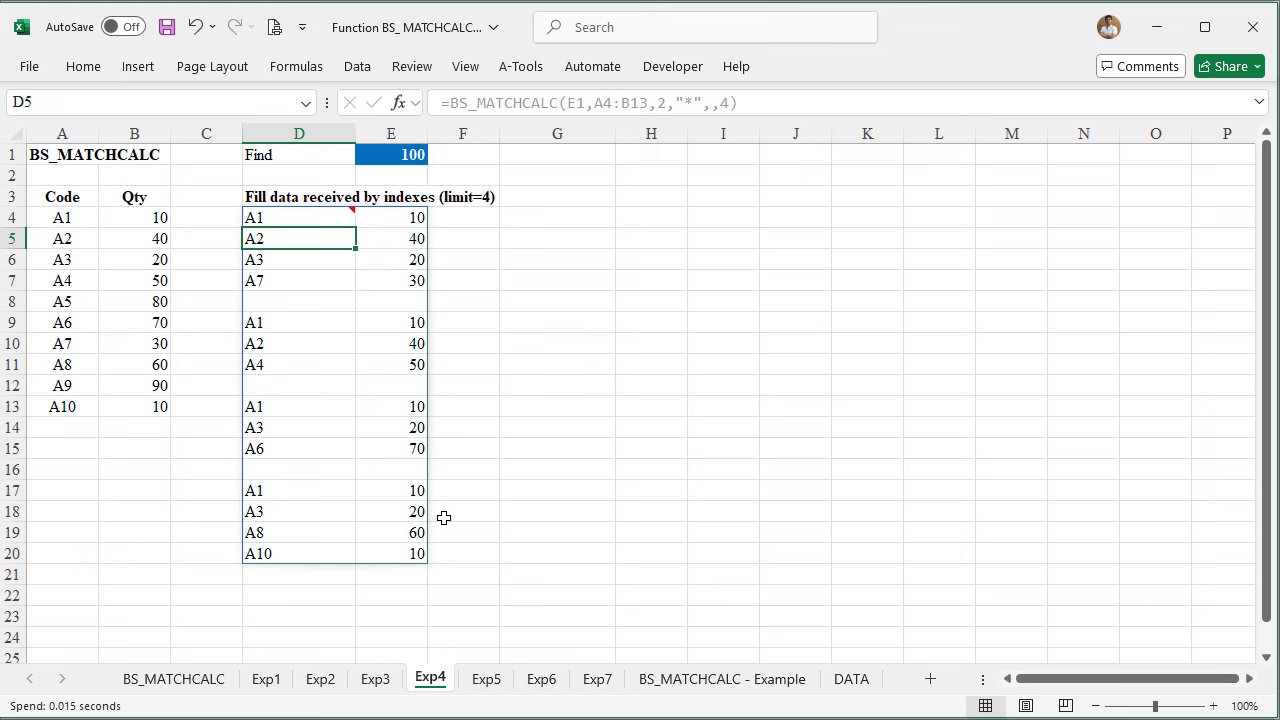
pyautogui.click(485, 679)
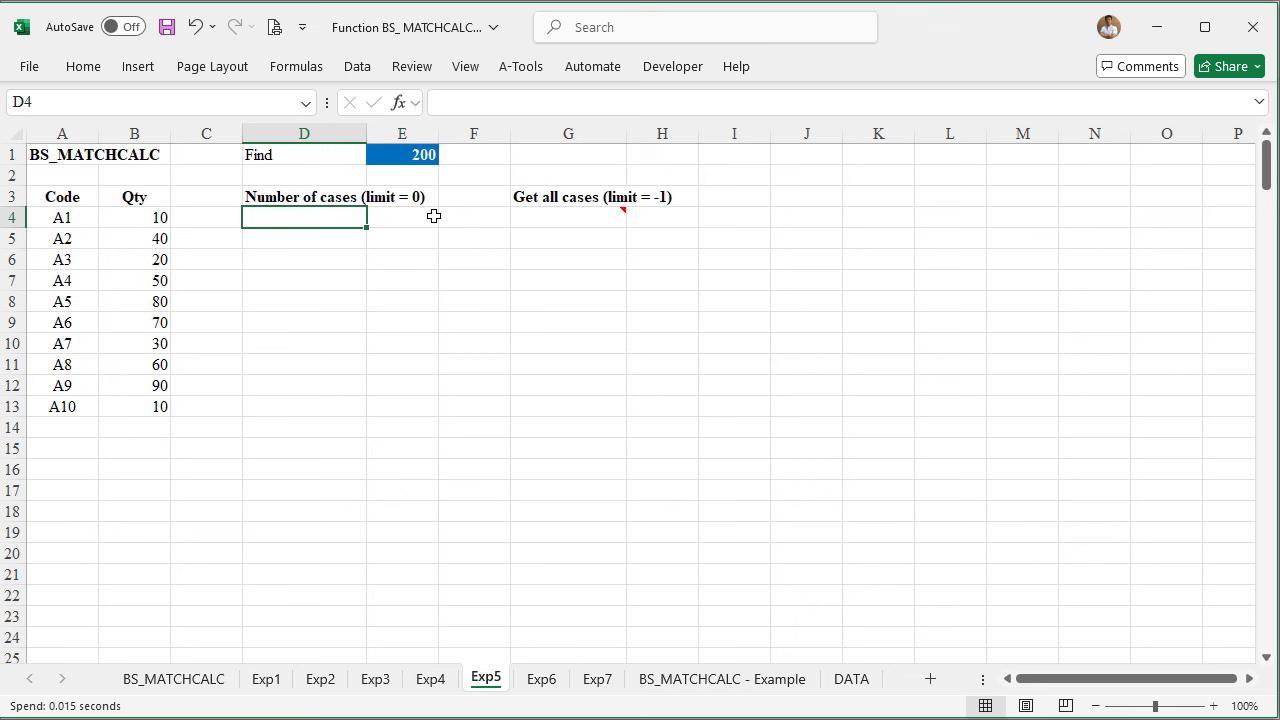
# Enter =BS_MATCHCALC(E1,A4:B13,2,"*",,0) in Exp5 D4, returning a case count of 43
pyautogui.write('=')
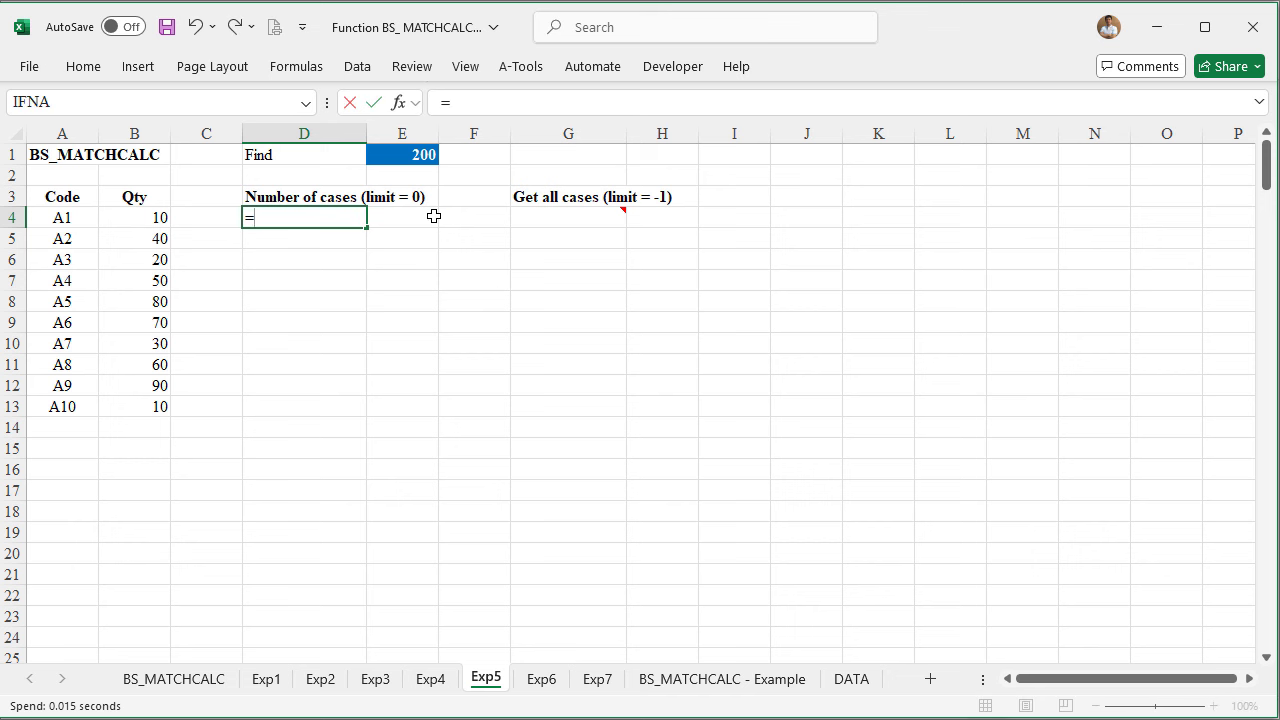
pyautogui.write('BS_MATCHCALC(')
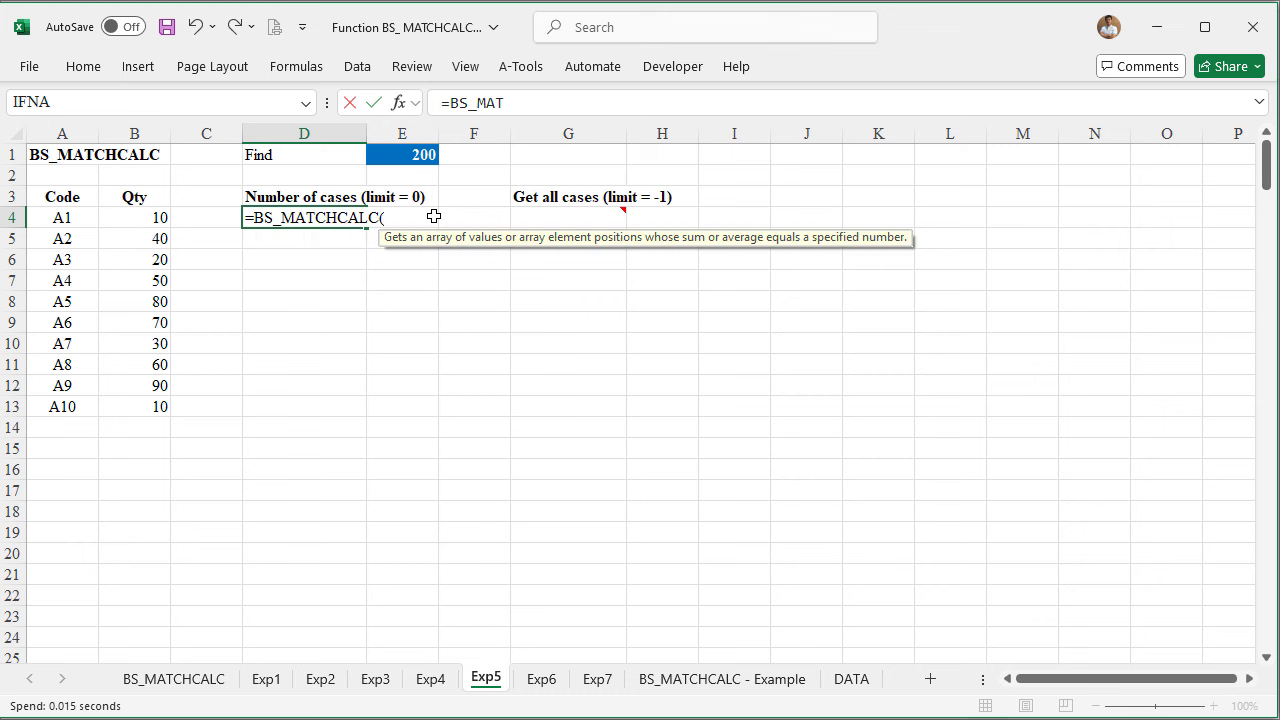
pyautogui.press('Tab')
pyautogui.click(403, 158)
pyautogui.write(',')
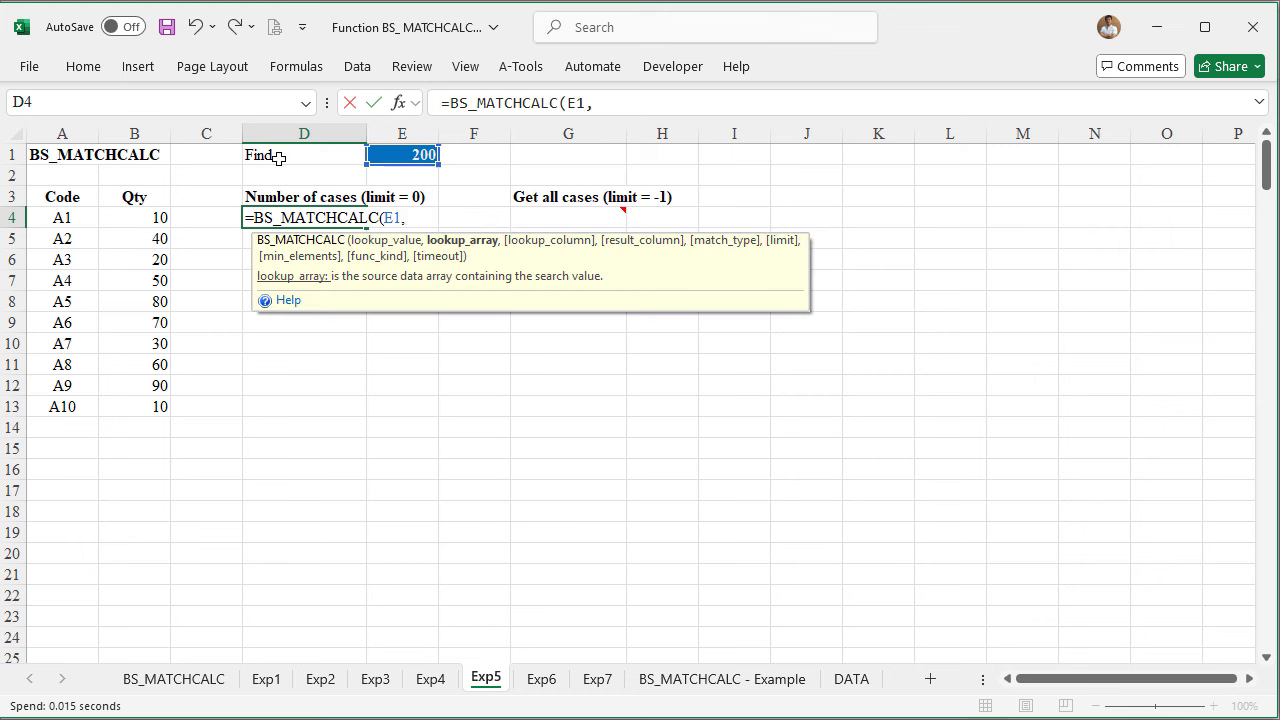
pyautogui.moveTo(48, 214); pyautogui.dragTo(124, 399)
pyautogui.write(',')
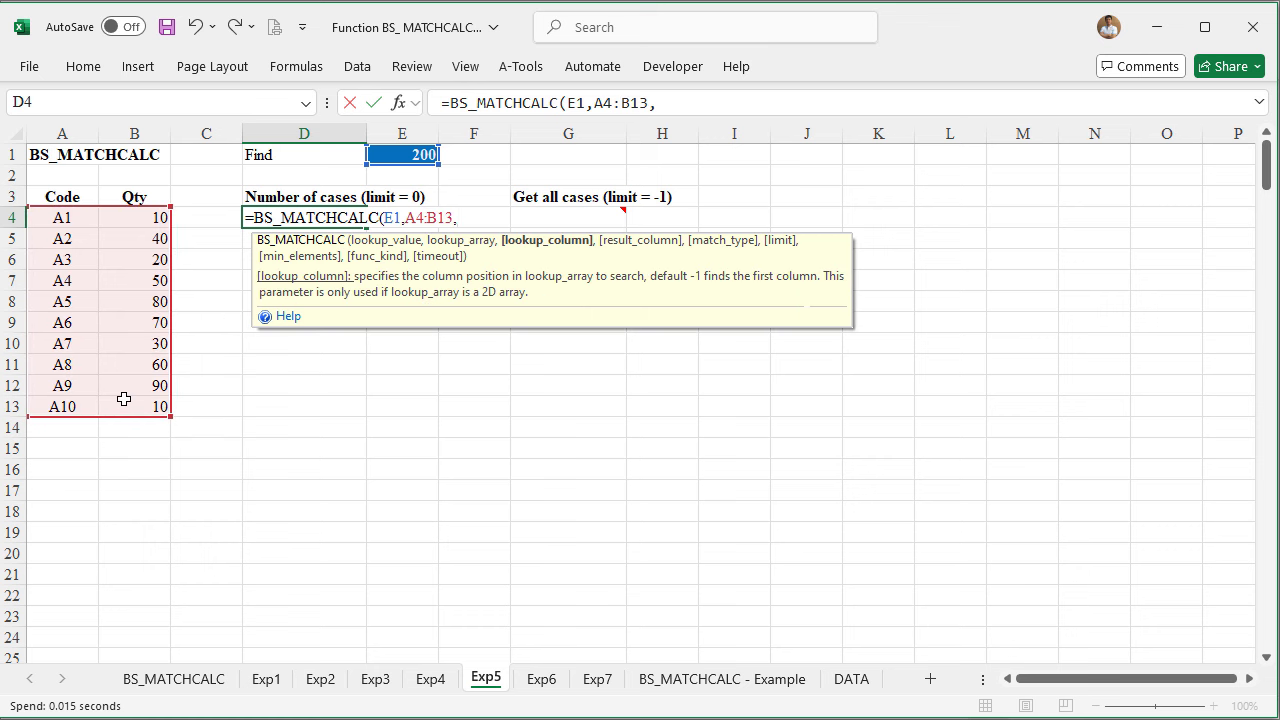
pyautogui.write('2,')
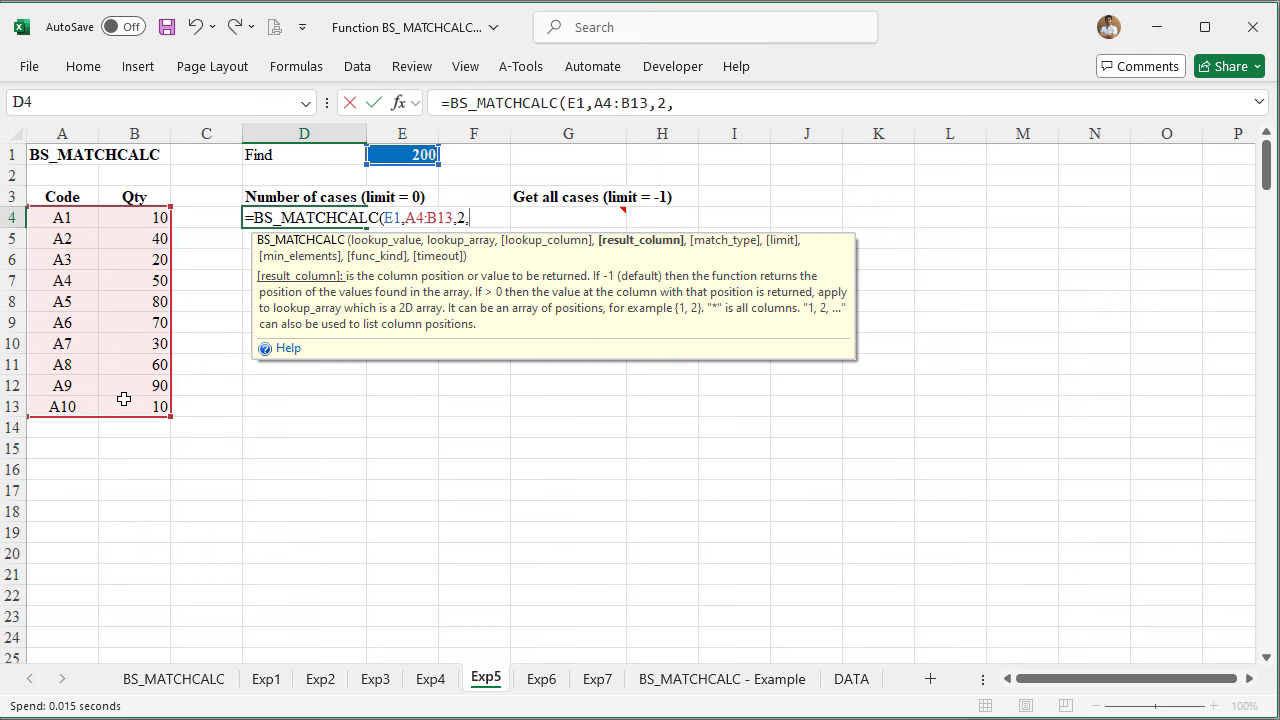
pyautogui.write('"*')
pyautogui.write(',')
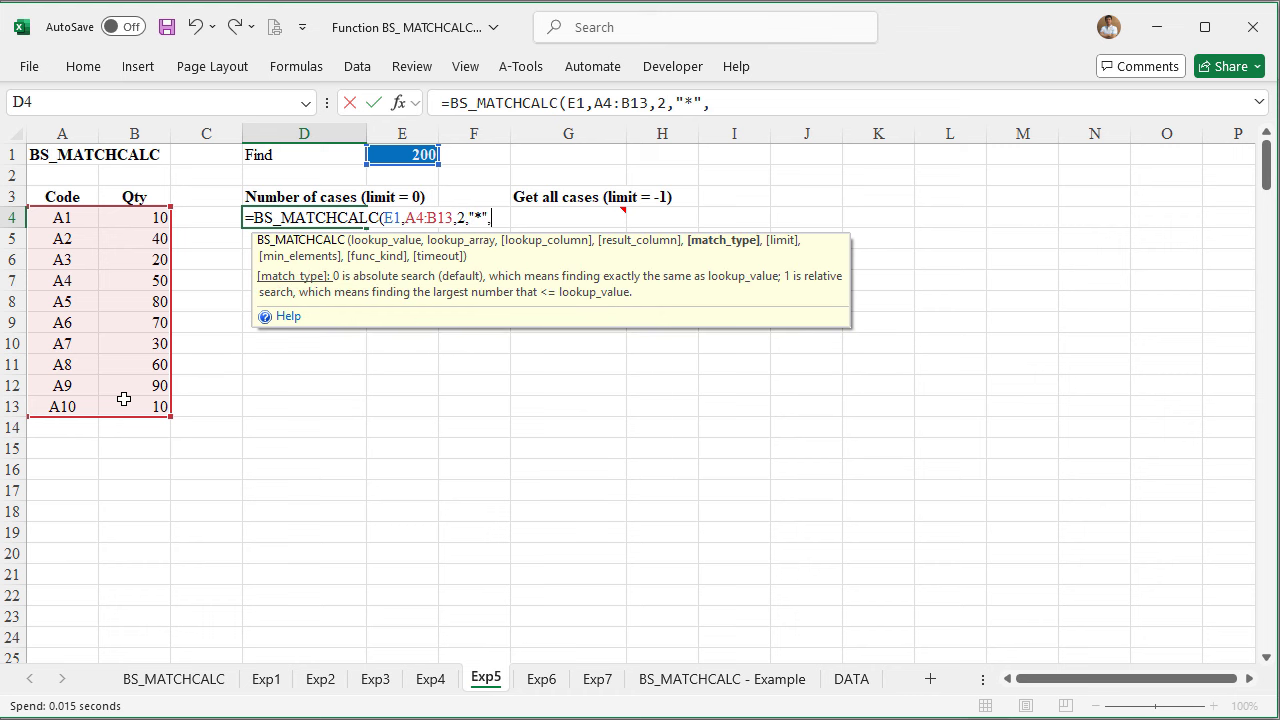
pyautogui.write(',')
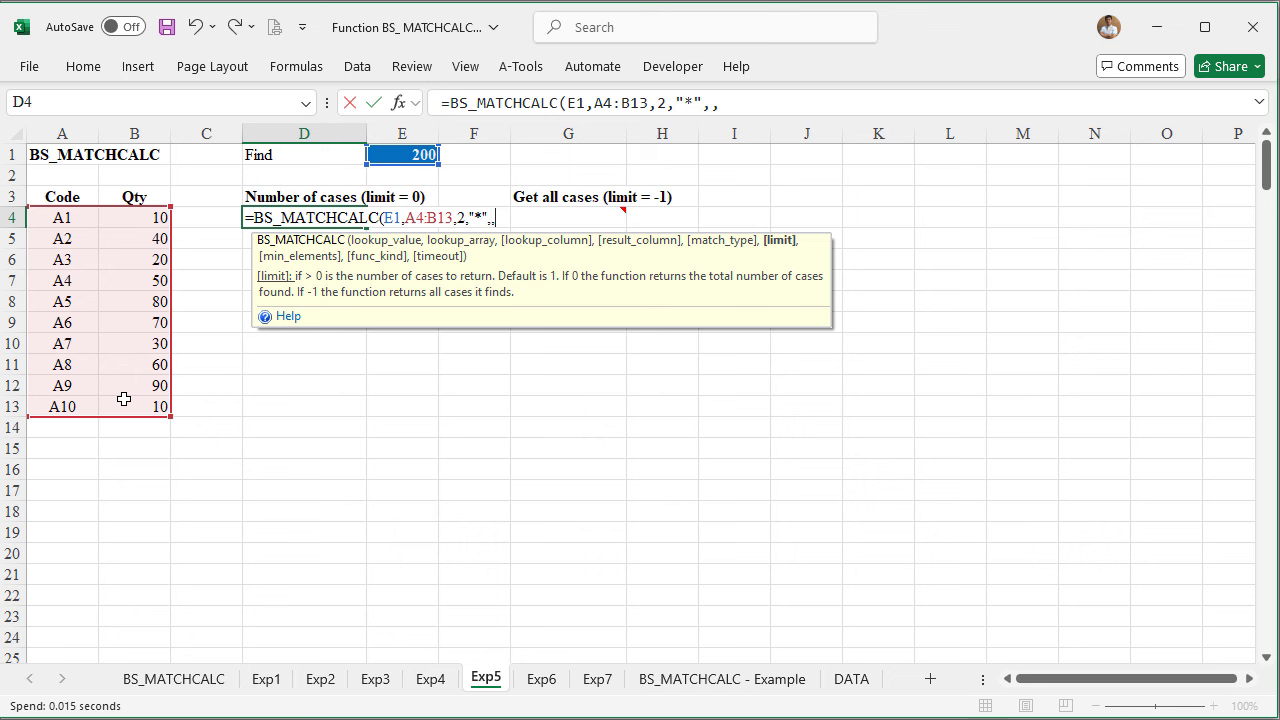
pyautogui.write('0')
pyautogui.write(')')
pyautogui.press('Return')
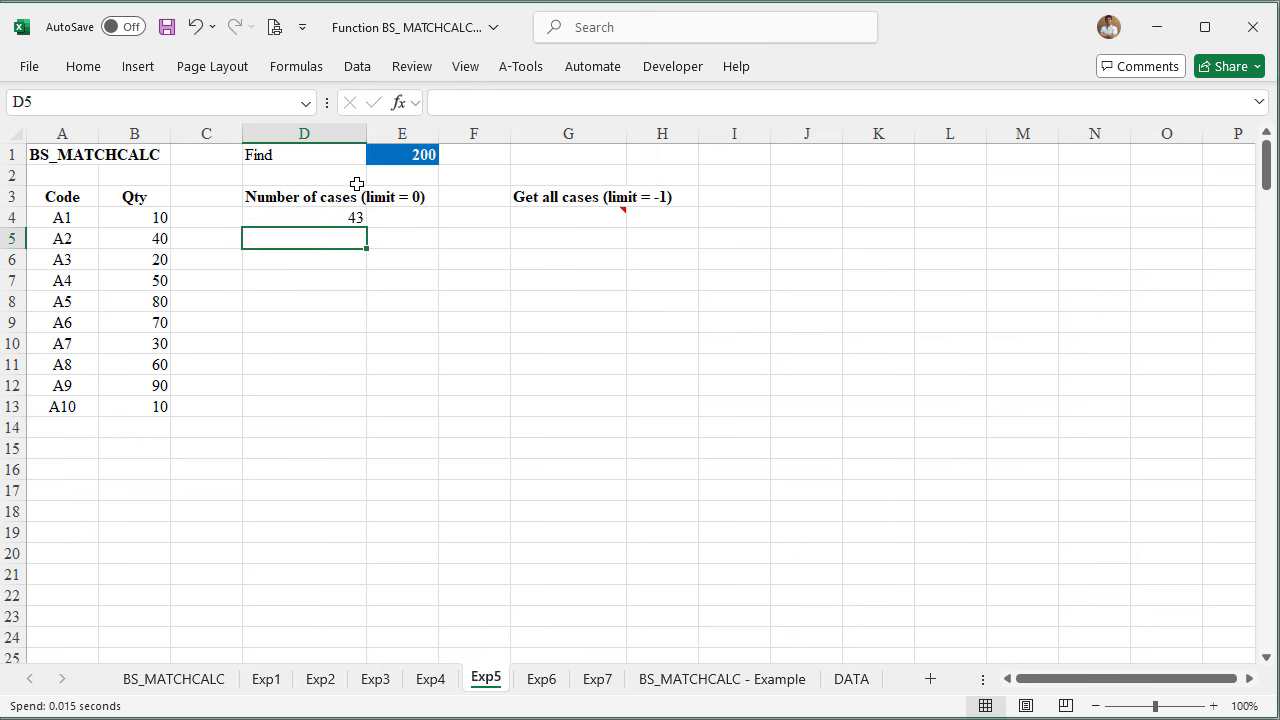
# Change Exp5's Find value in E1 to 100 so D4's case count becomes 17
pyautogui.click(330, 215)
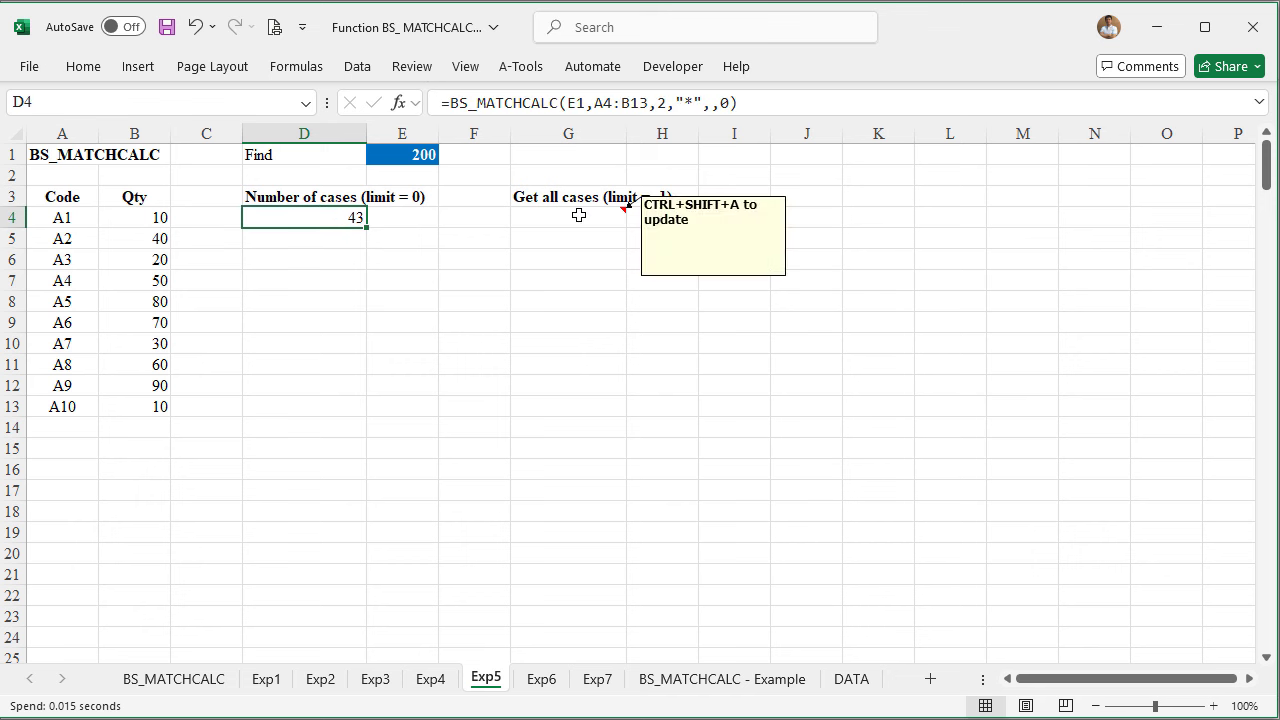
pyautogui.click(380, 163)
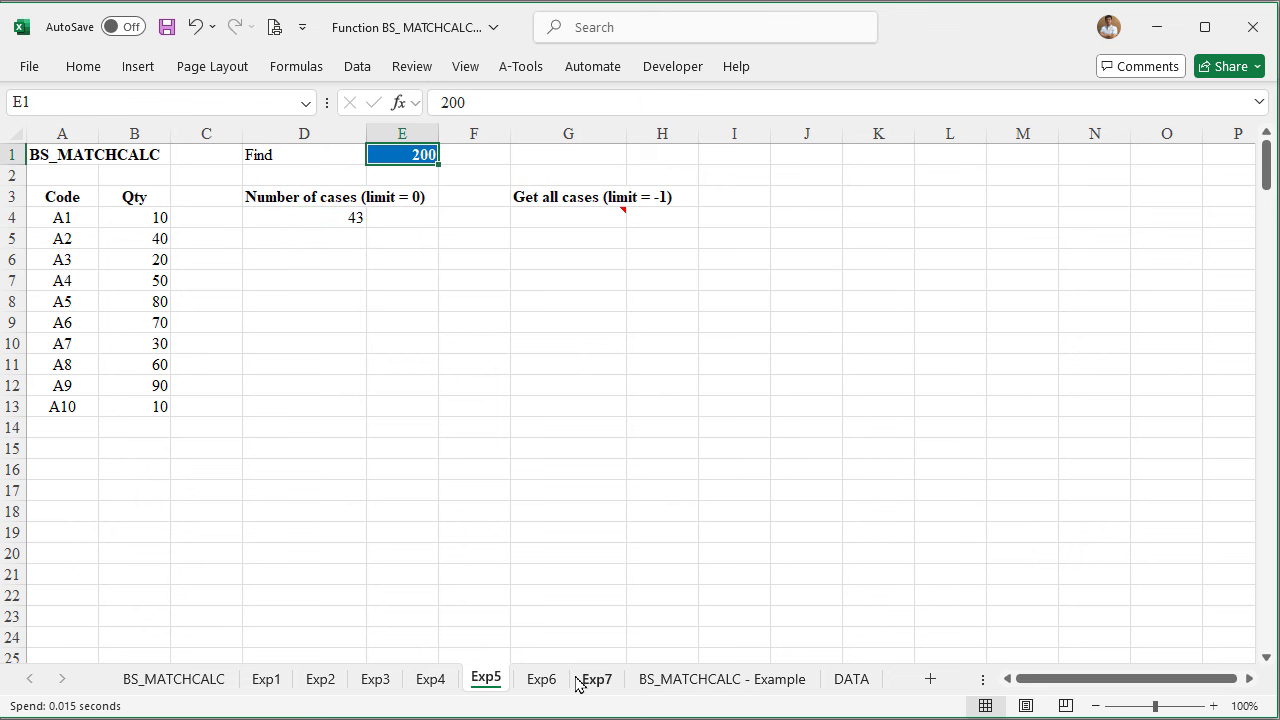
pyautogui.write('100')
pyautogui.press('Return')
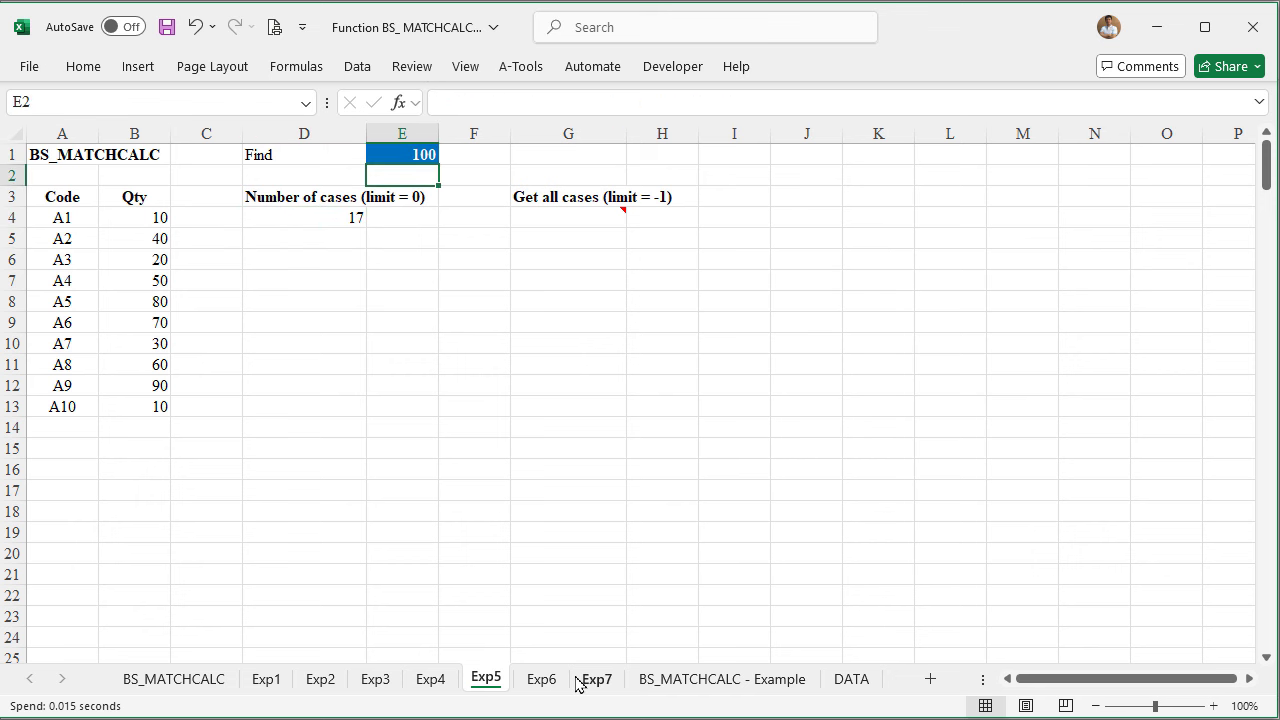
pyautogui.press('Left')
pyautogui.press('Down')
pyautogui.press('Down')
pyautogui.press('Right')
pyautogui.press('Right')
pyautogui.press('Right')
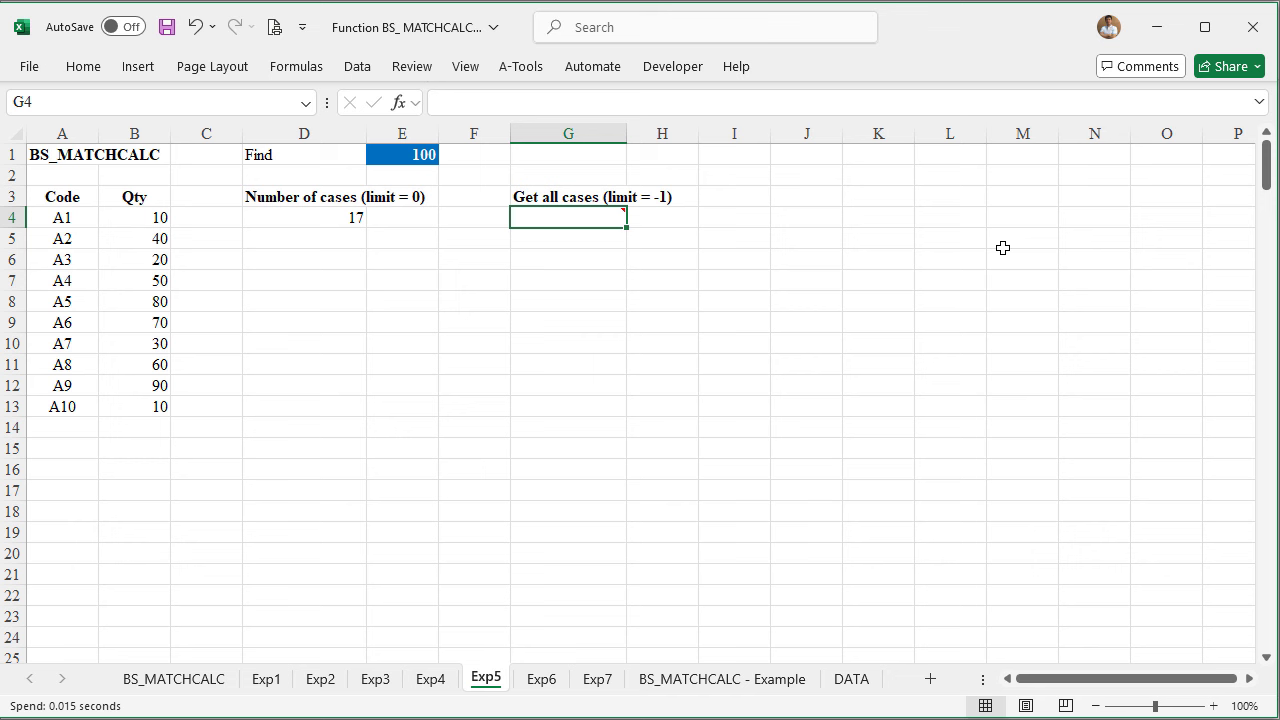
# Enter =BS_MATCHCALC(E1,A4:B13,2,"*",,-1) in G4, spilling every 100-total code/quantity group
pyautogui.write('=BS_')
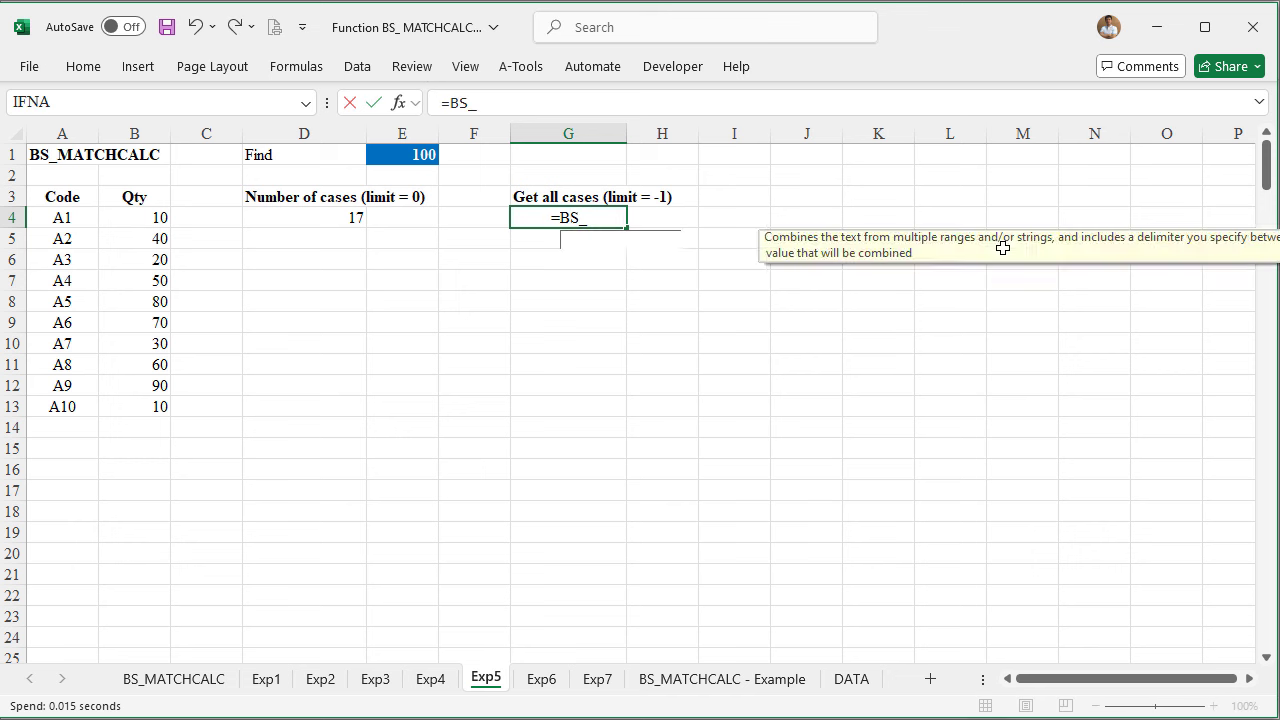
pyautogui.write('MA')
pyautogui.press('Tab')
pyautogui.click(398, 155)
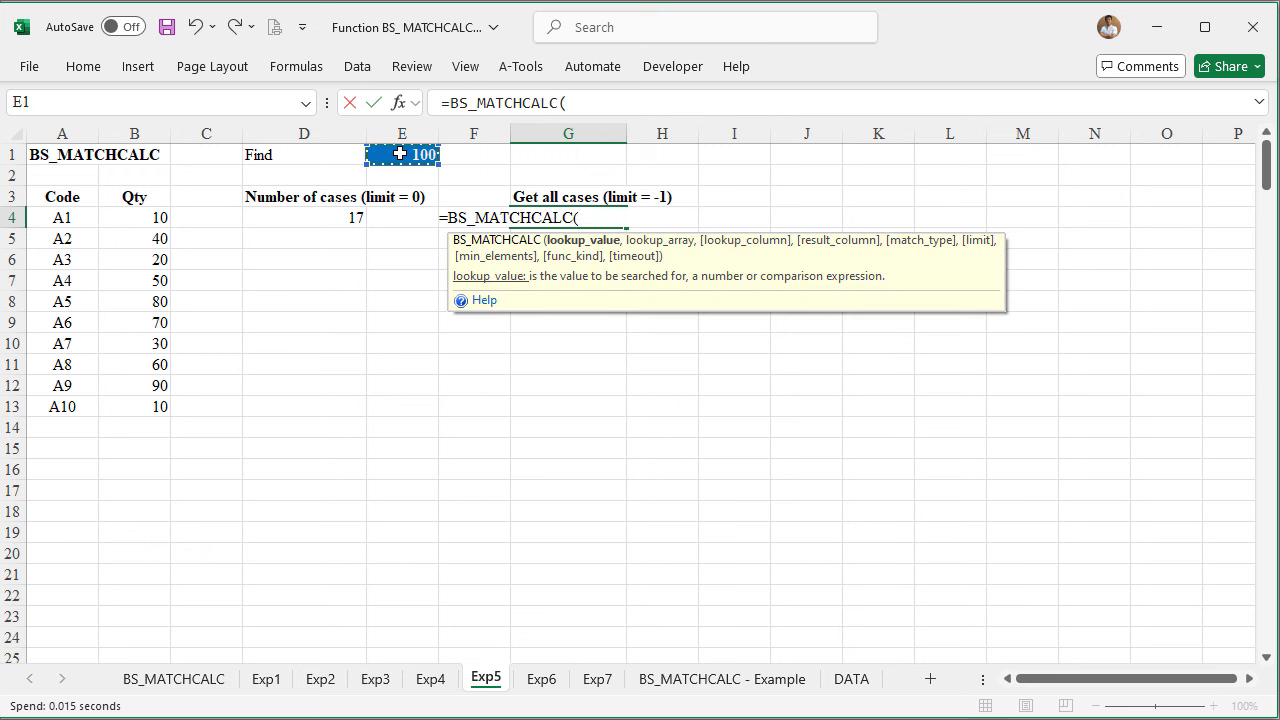
pyautogui.write('E1,')
pyautogui.moveTo(40, 218); pyautogui.dragTo(144, 401)
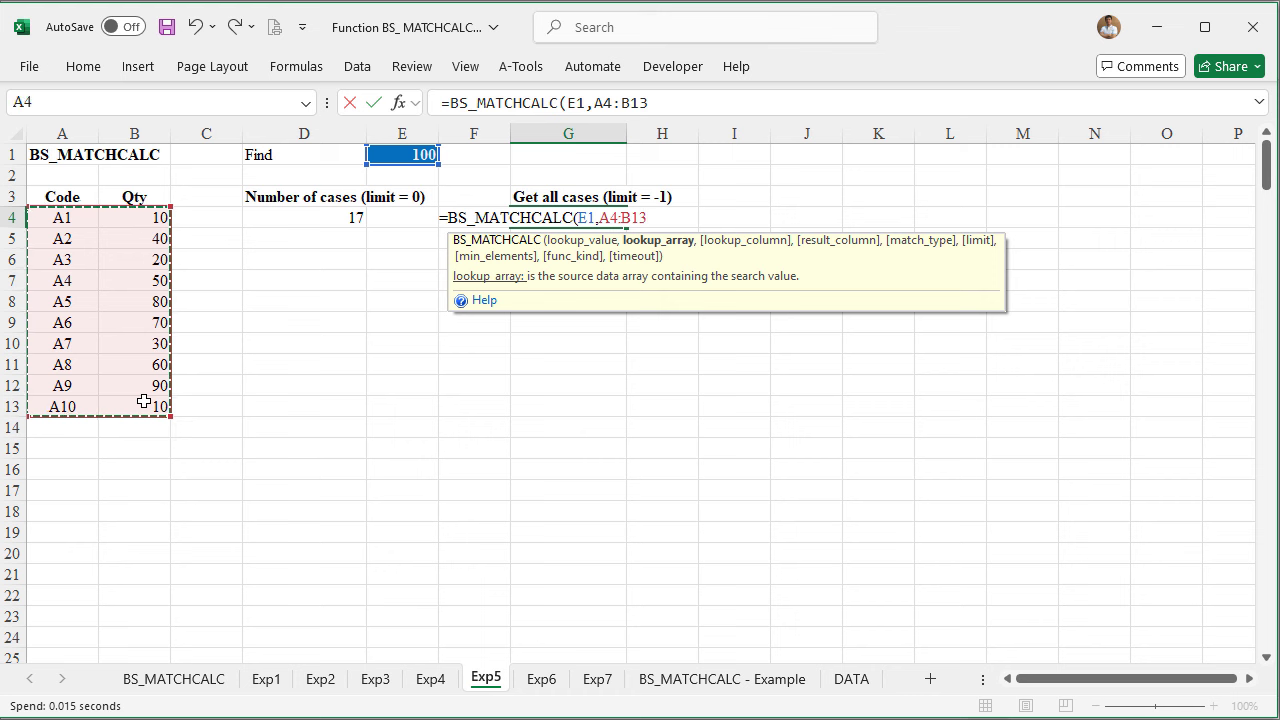
pyautogui.write(',')
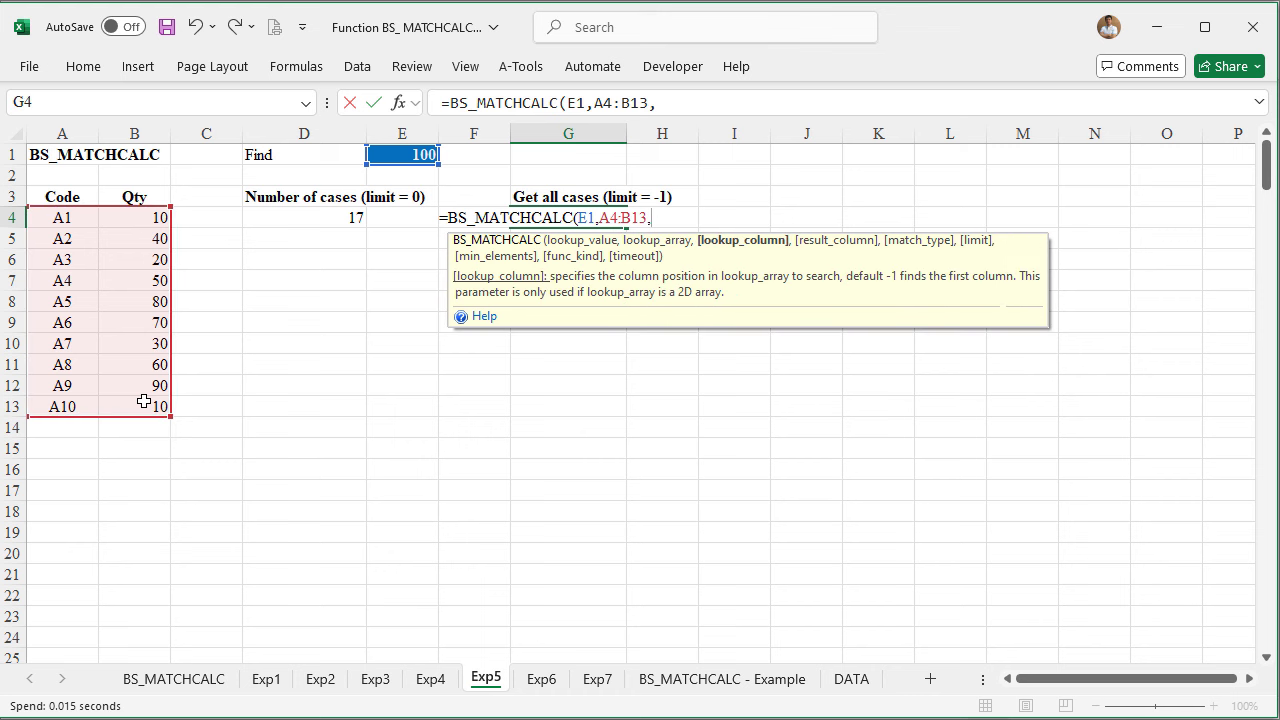
pyautogui.write('2,"')
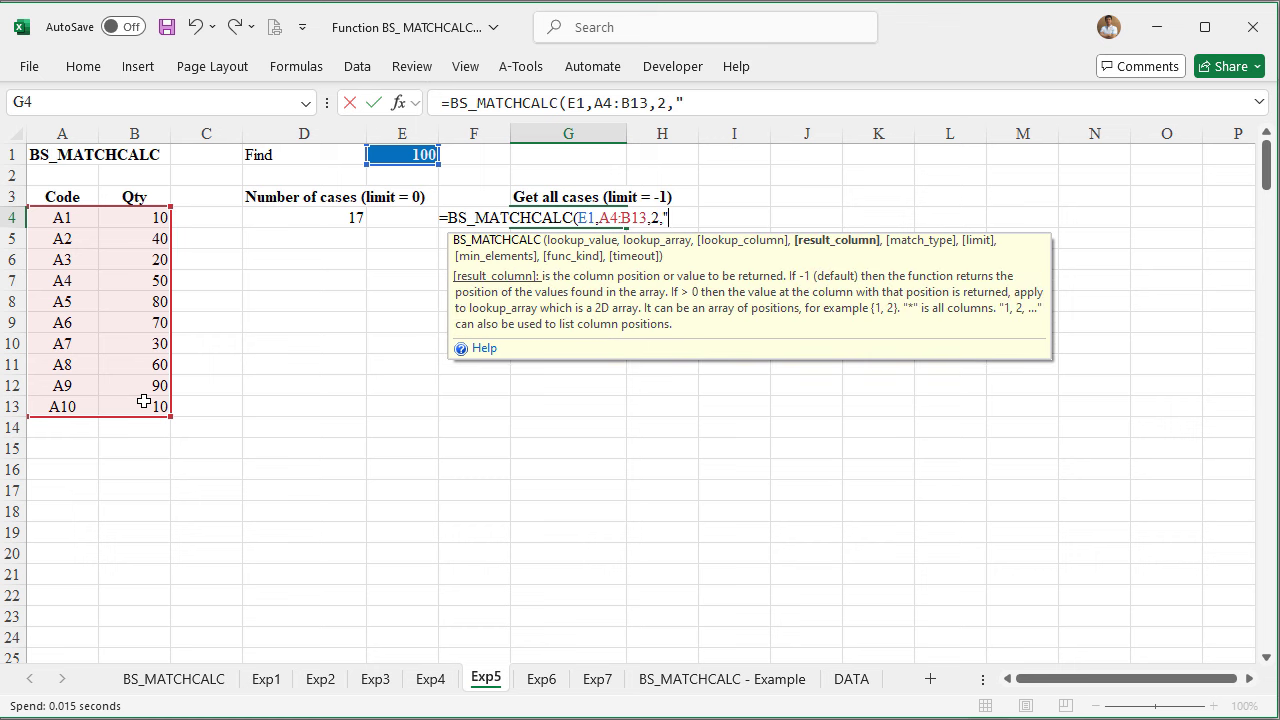
pyautogui.write('*",')
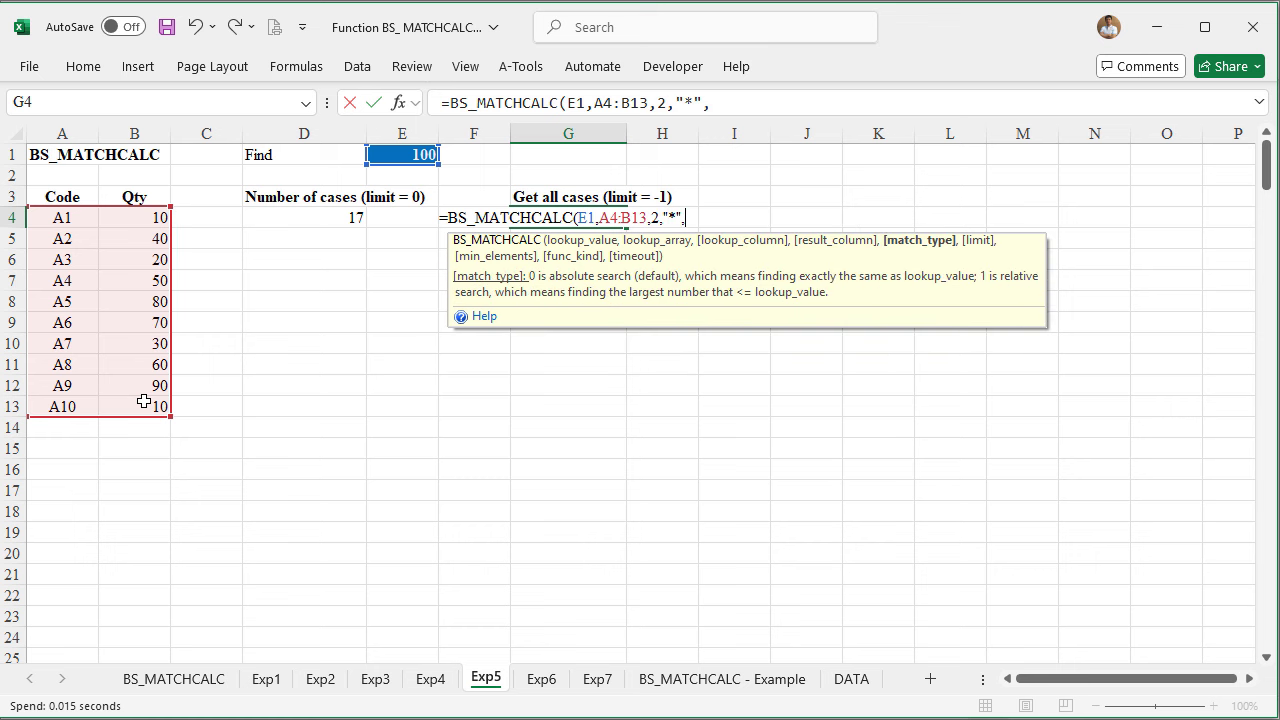
pyautogui.write(',')
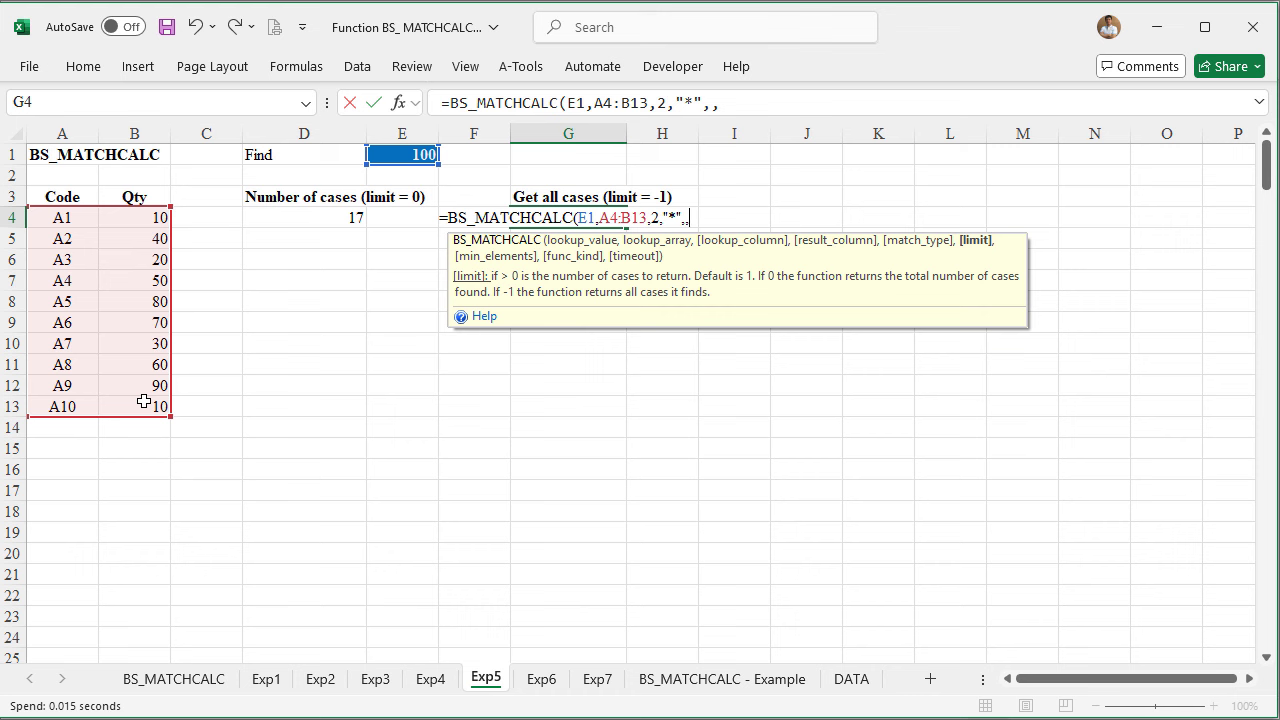
pyautogui.write('-')
pyautogui.write('1')
pyautogui.write('"')
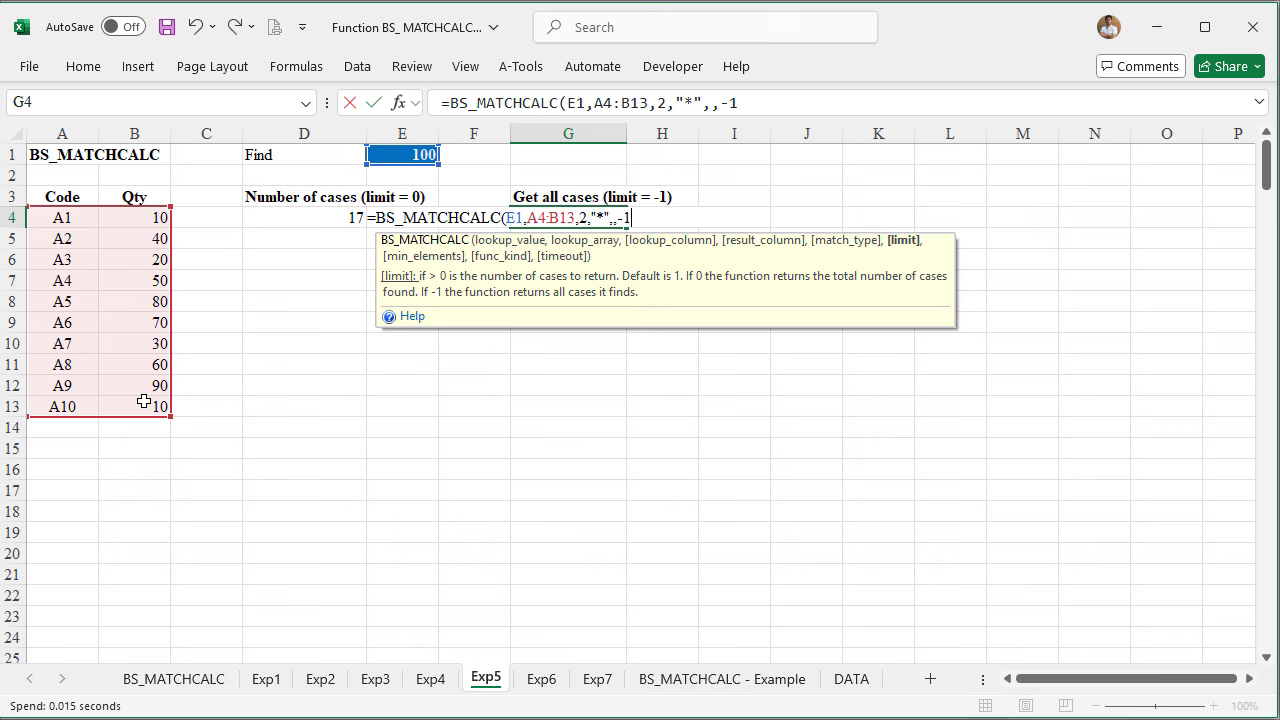
pyautogui.write(')')
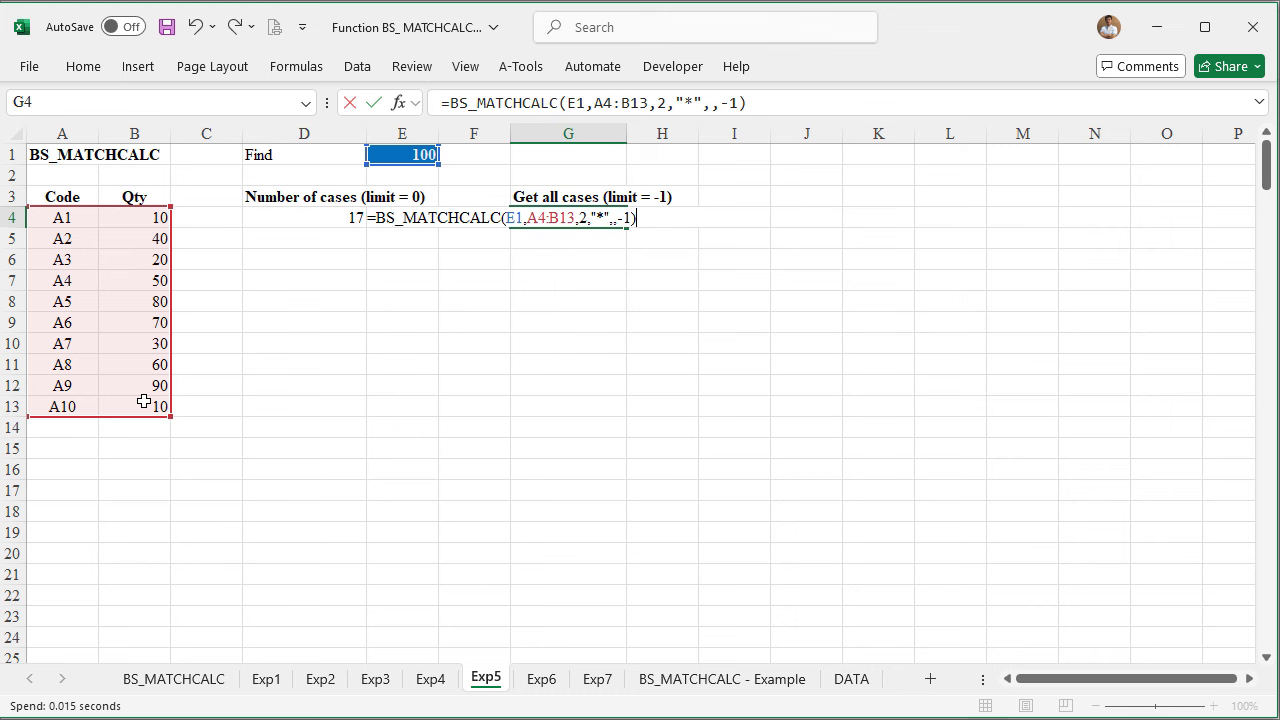
pyautogui.press('Return')
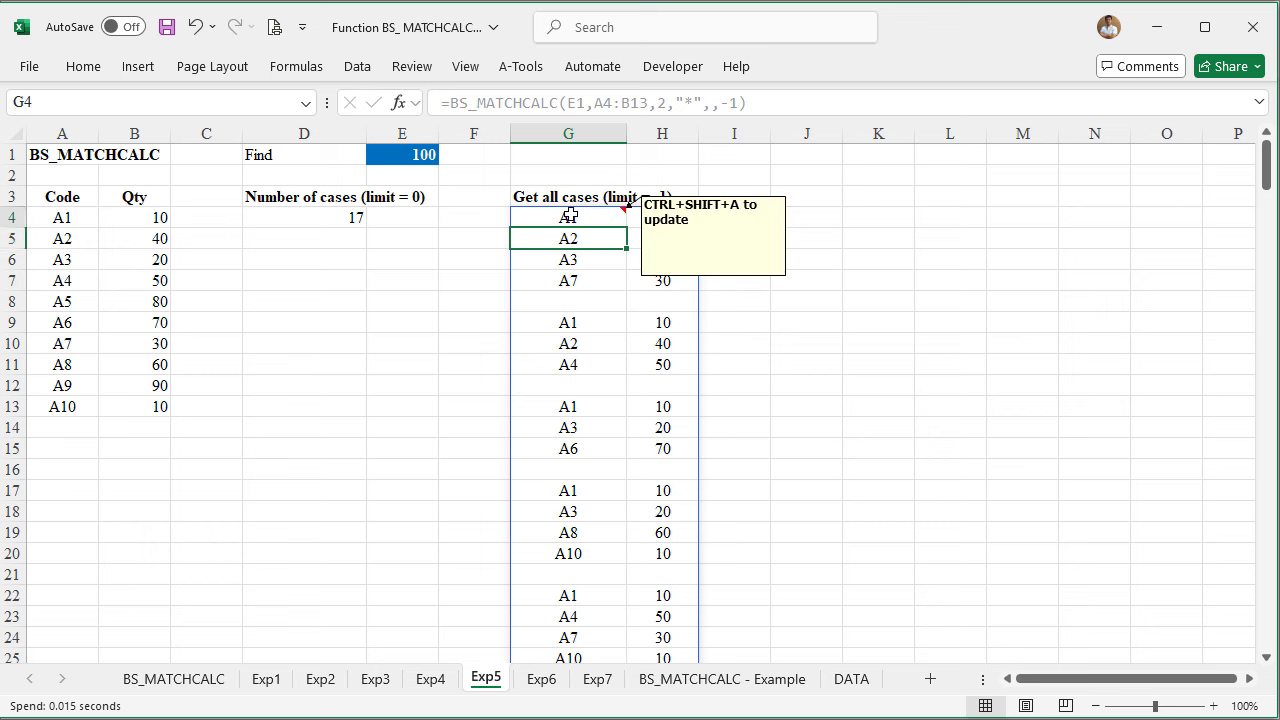
pyautogui.moveTo(568, 217); pyautogui.dragTo(651, 280)
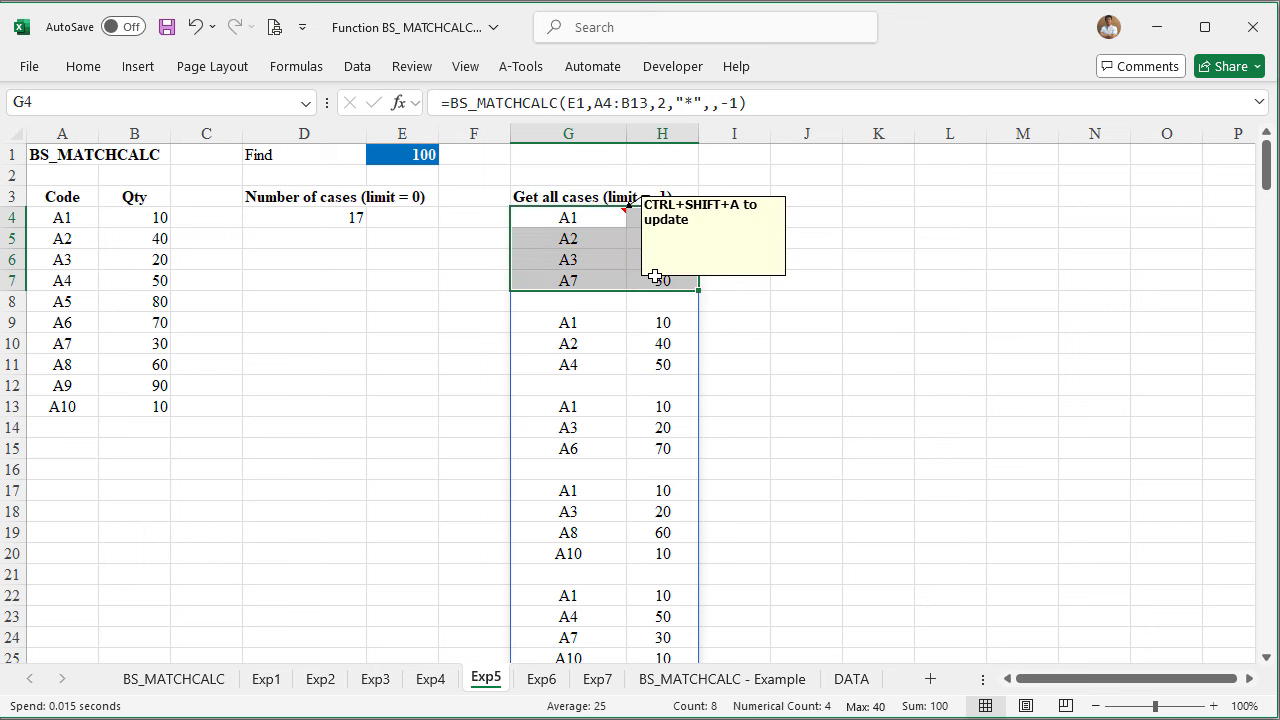
pyautogui.moveTo(569, 322); pyautogui.dragTo(651, 364)
pyautogui.click(568, 343)
pyautogui.press('Down')
pyautogui.press('Down')
pyautogui.press('Down')
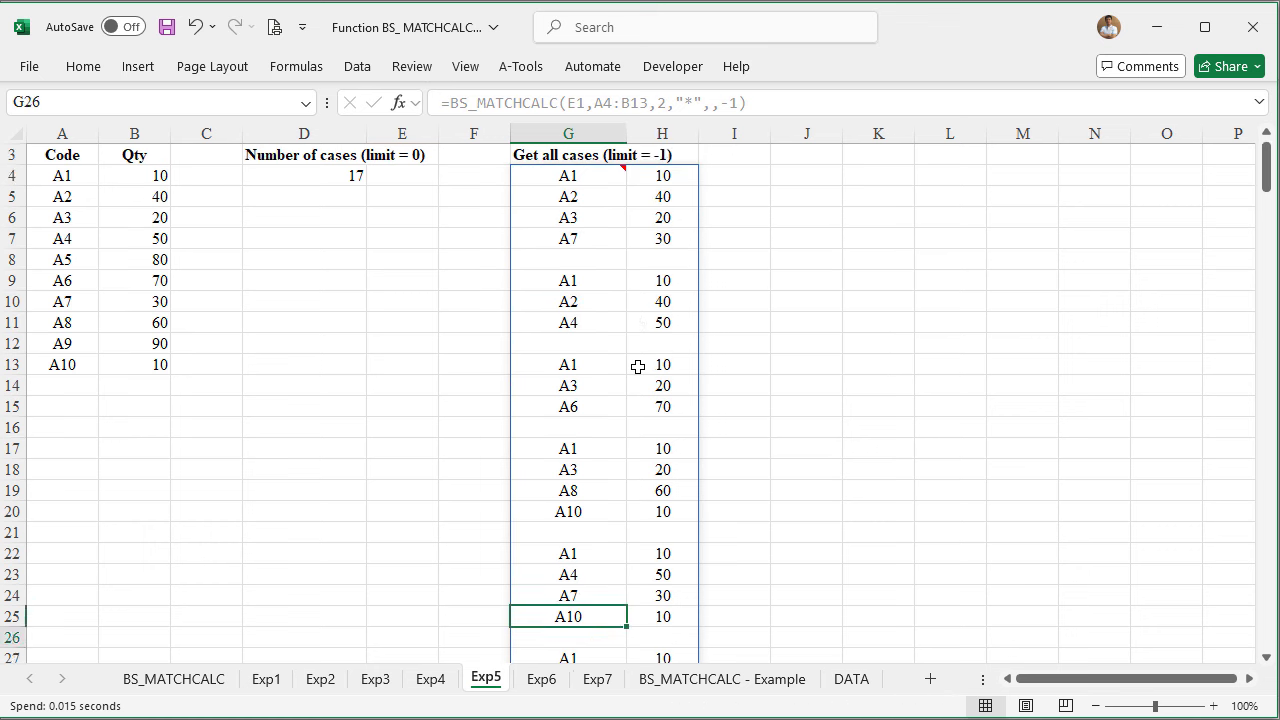
pyautogui.press('Down')
pyautogui.press('Down')
pyautogui.press('Down')
pyautogui.press('Down')
pyautogui.press('Down')
pyautogui.press('Down')
pyautogui.press('Down')
pyautogui.press('Down')
pyautogui.press('Down')
pyautogui.press('Down')
pyautogui.press('Down')
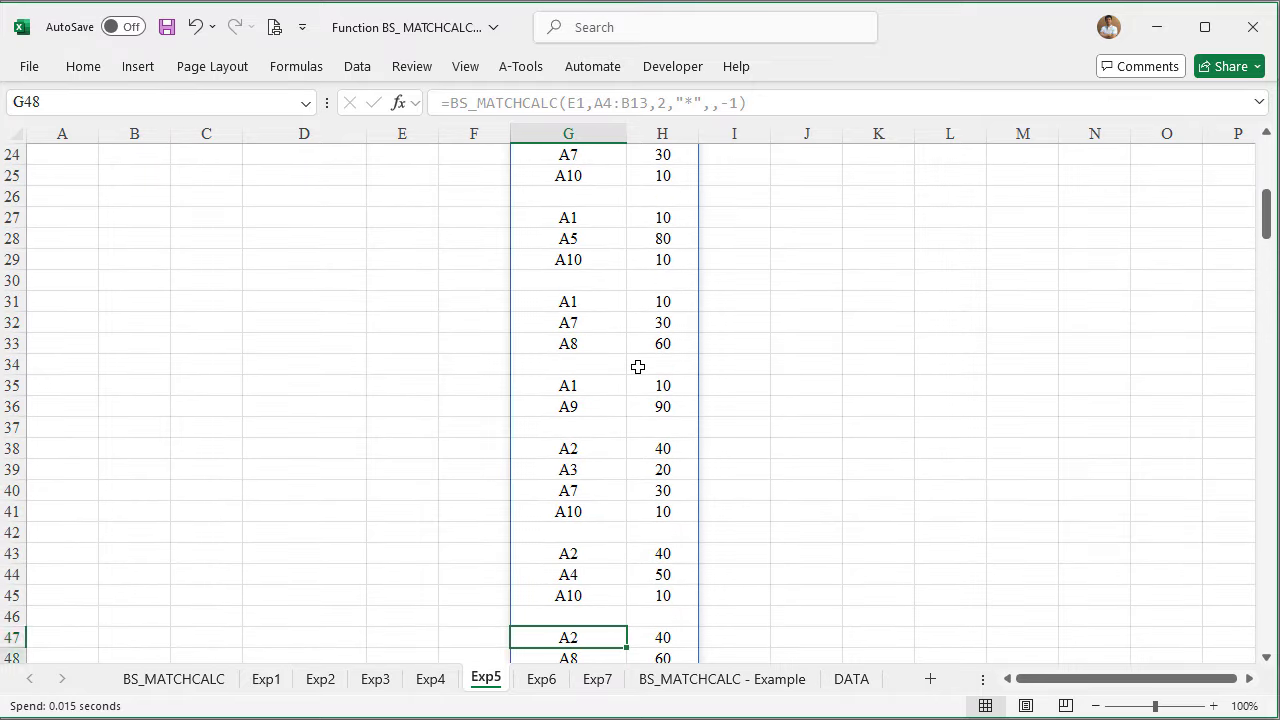
pyautogui.press('Down')
pyautogui.press('Down')
pyautogui.press('Down')
pyautogui.hotkey('ctrl', 'Up')
pyautogui.hotkey('ctrl', 'Up')
pyautogui.press('Down')
pyautogui.press('Down')
pyautogui.press('Down')
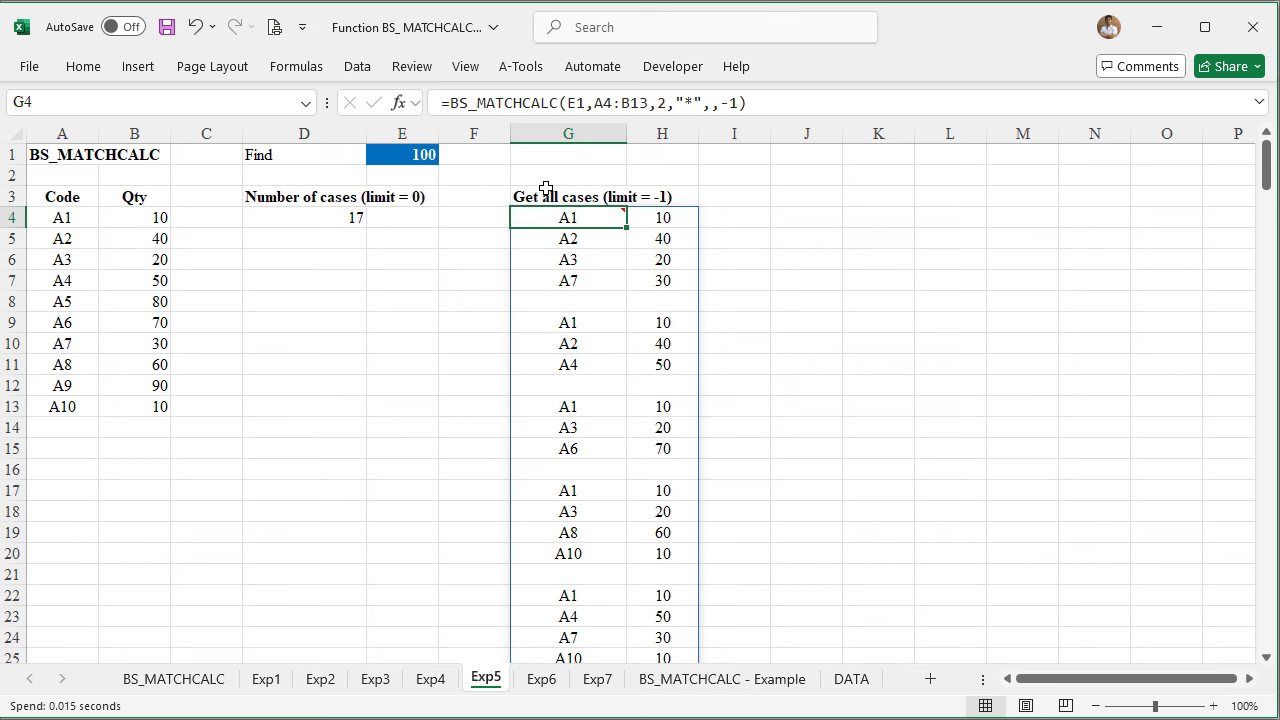
pyautogui.moveTo(568, 217)
pyautogui.scroll(-18, 556, 220)
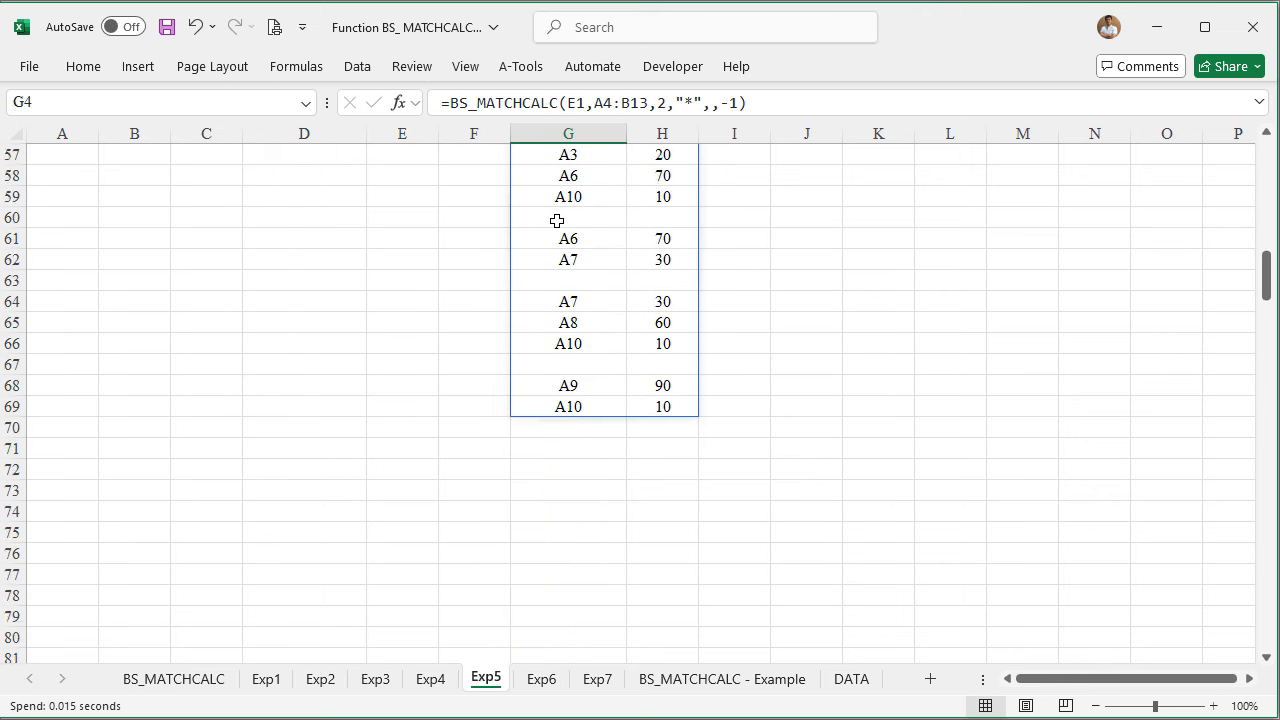
pyautogui.scroll(-3, 556, 220)
pyautogui.scroll(20, 556, 220)
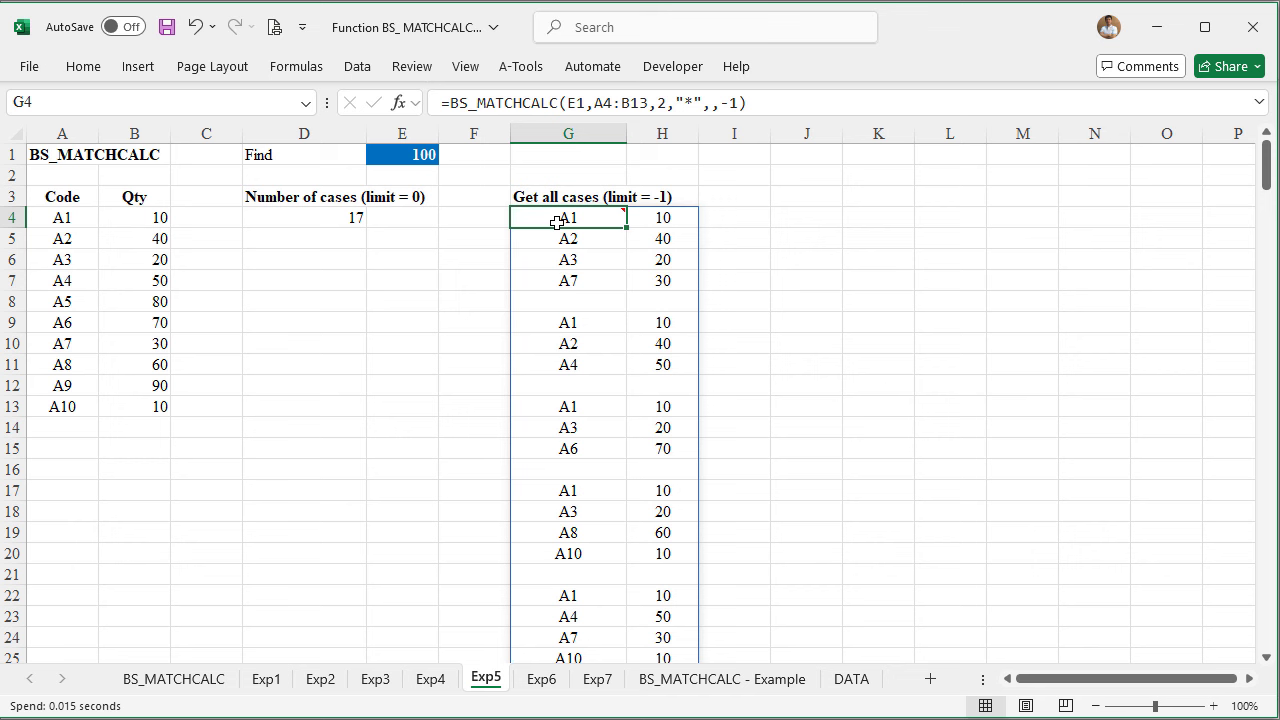
# Edit G4 to BS_FILLARRAY(BS_MATCHCALC(E1,A4:B13,2,"*",,-1)) and scroll through the filled cases
pyautogui.doubleClick(556, 222)
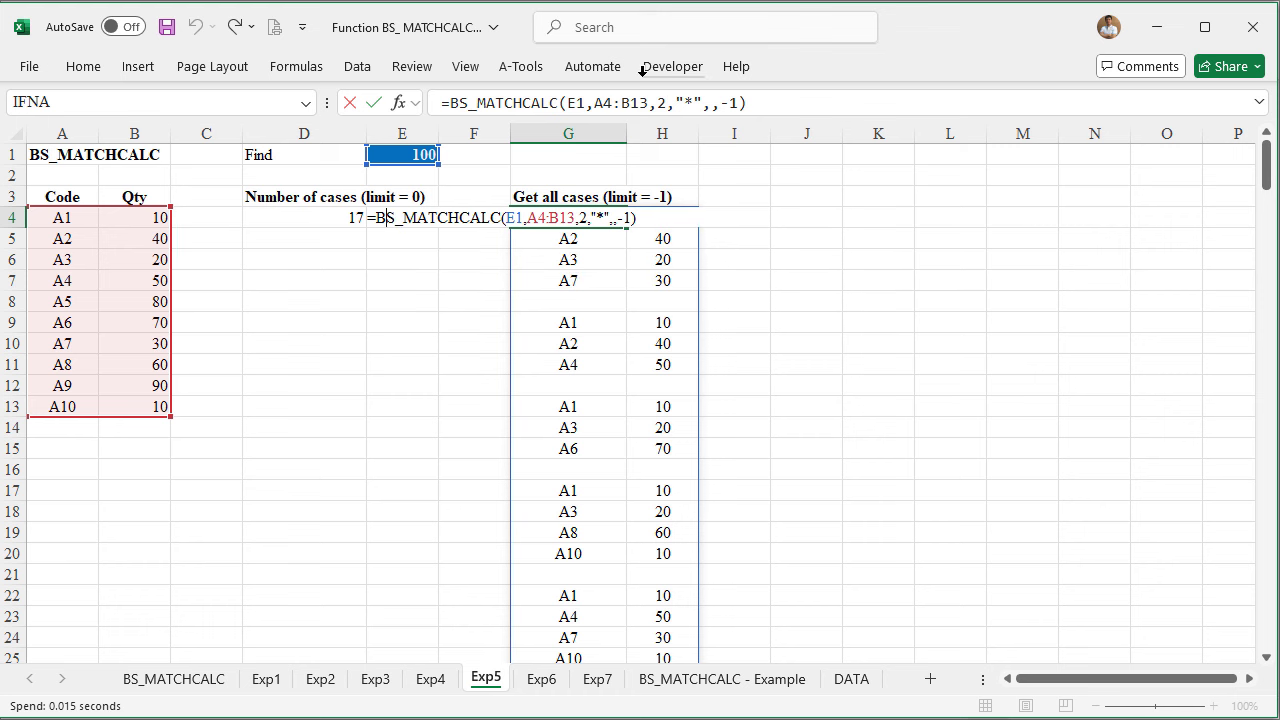
pyautogui.write('b ')
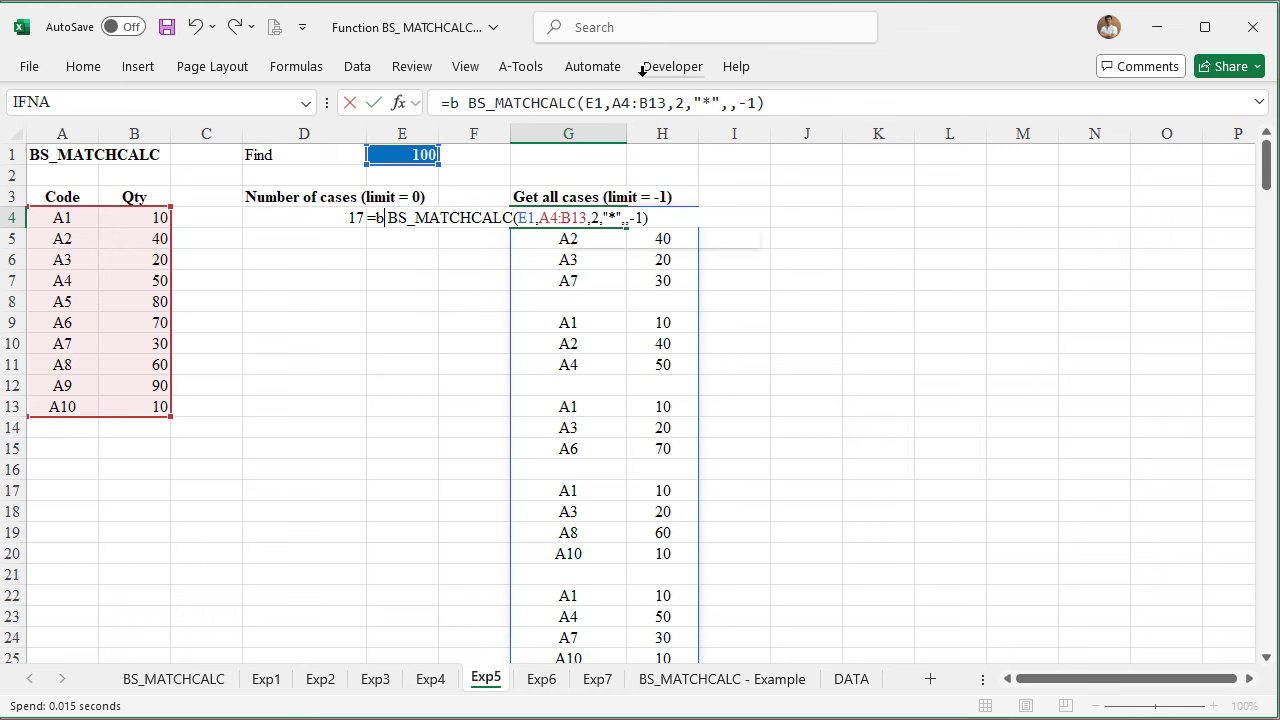
pyautogui.write('s_fi')
pyautogui.press('Down')
pyautogui.press('Tab')
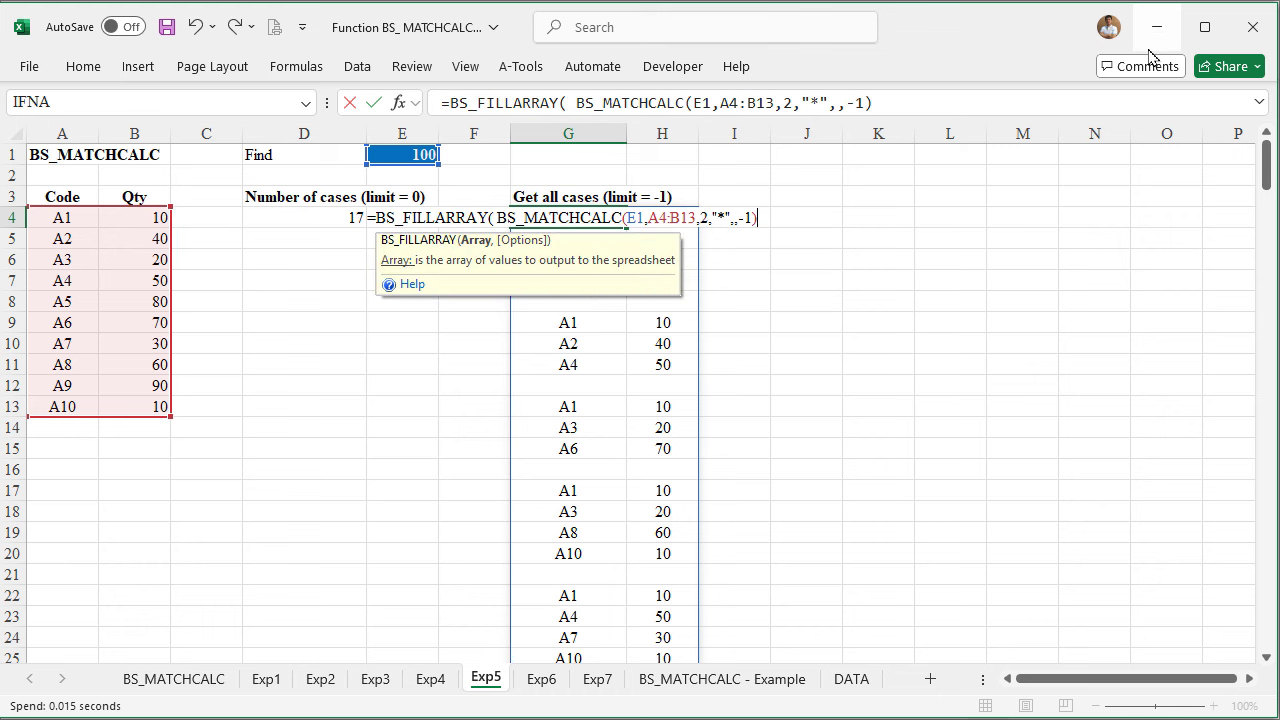
pyautogui.write(')')
pyautogui.press('Return')
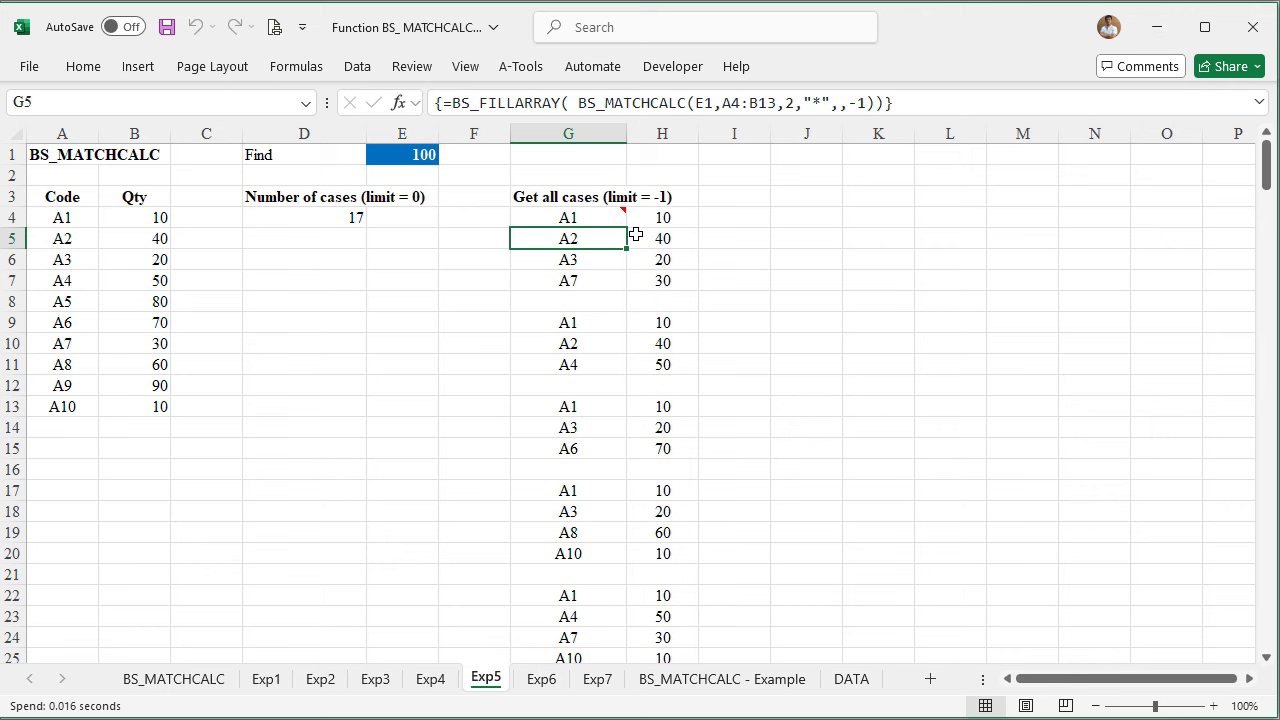
pyautogui.scroll(-20, 636, 234)
pyautogui.scroll(10, 636, 234)
pyautogui.scroll(13, 636, 234)
# Check Exp6's Find value of 100 and Exp5's case-count formula in D4
pyautogui.click(540, 678)
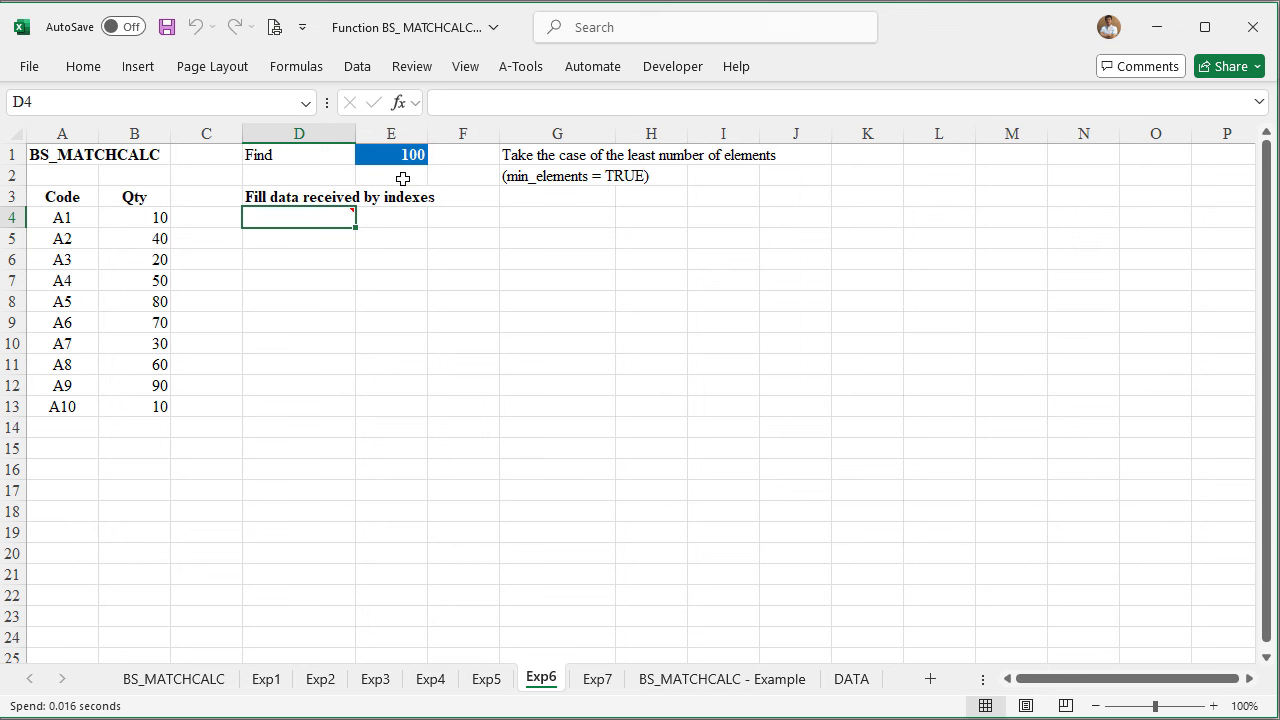
pyautogui.click(393, 155)
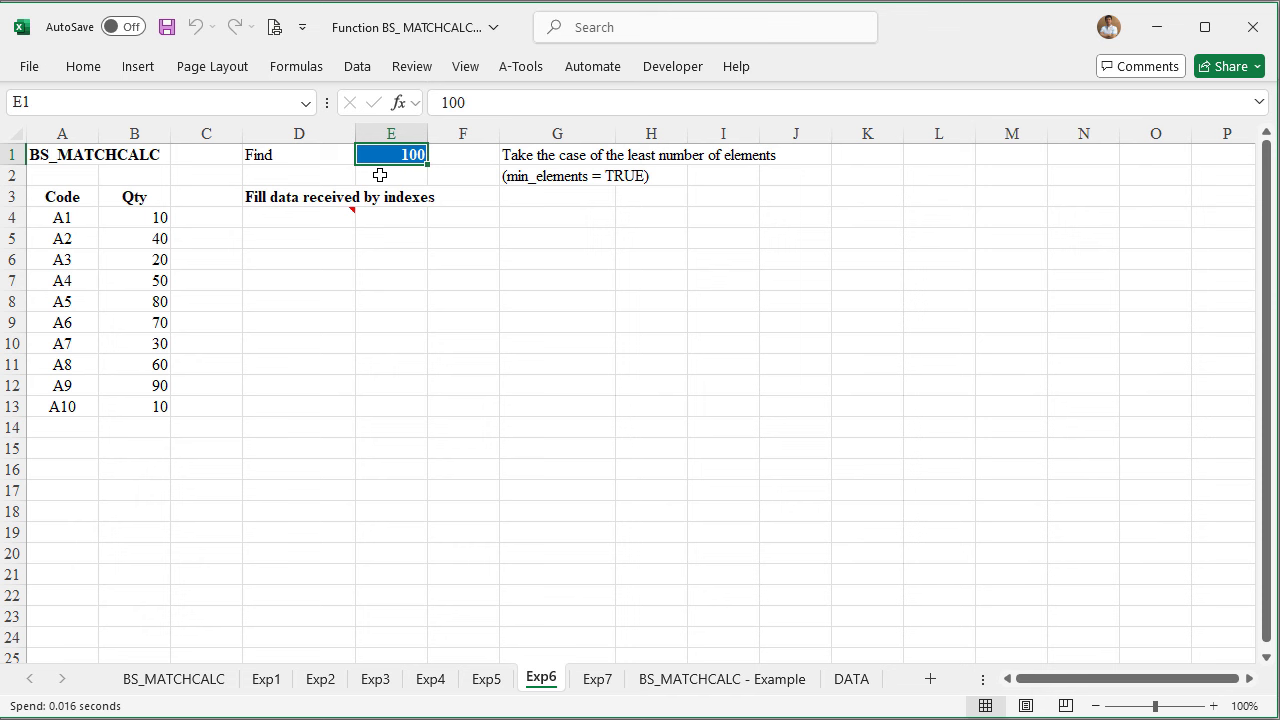
pyautogui.moveTo(320, 213)
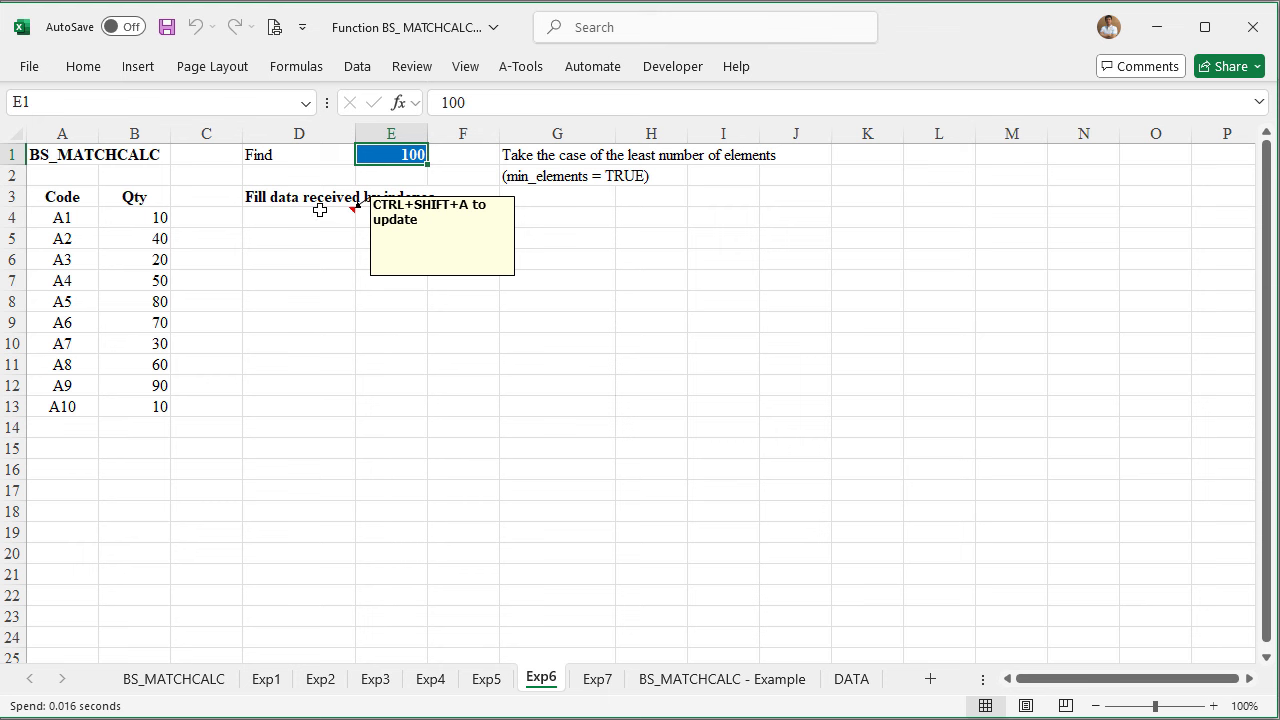
pyautogui.click(486, 679)
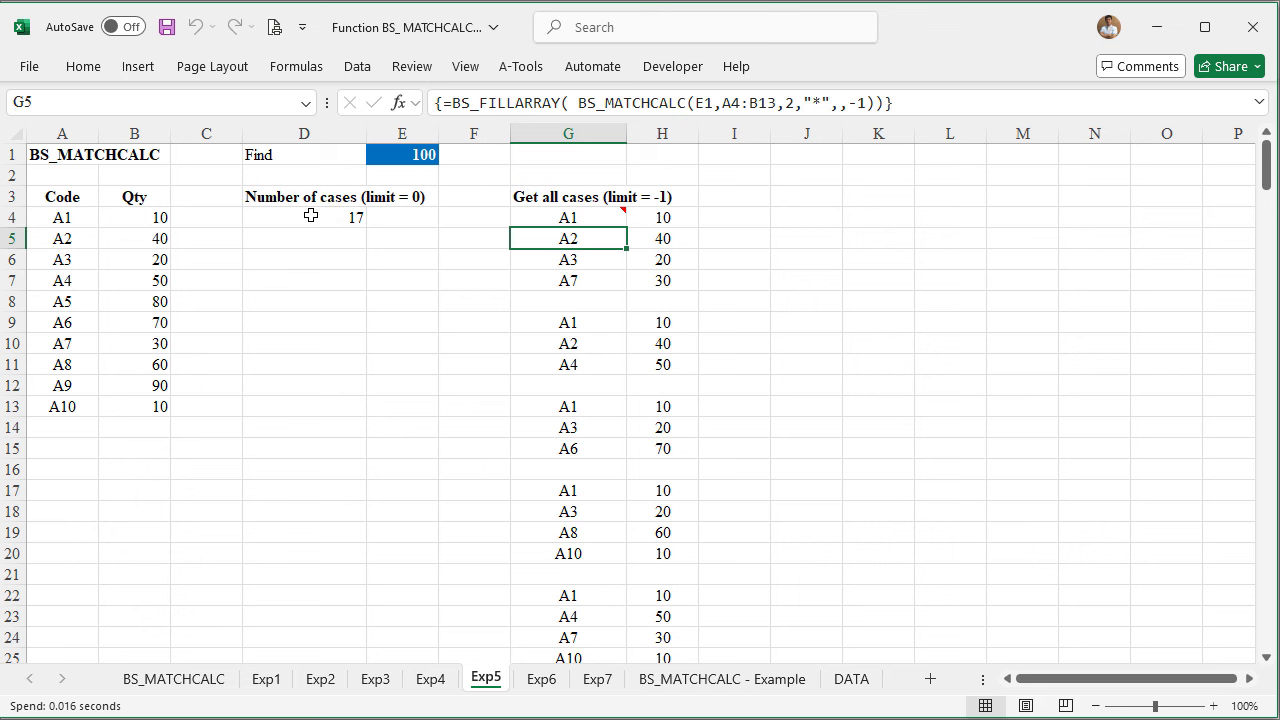
pyautogui.click(309, 216)
pyautogui.click(556, 224)
# Review Exp5's listed cases, such as A1, A3, A6 totalling 100, then select Exp6's D4
pyautogui.moveTo(556, 226)
pyautogui.mouseDown()
pyautogui.moveTo(568, 470)
pyautogui.moveTo(634, 651)
pyautogui.mouseUp()
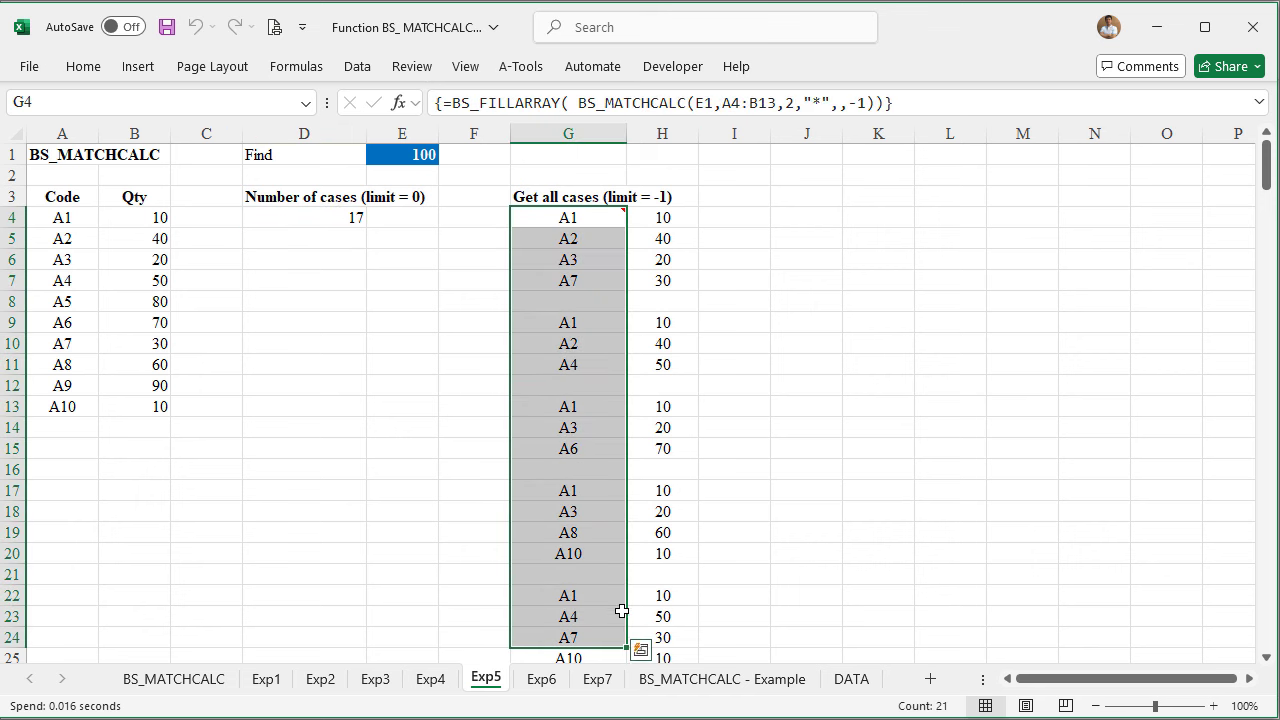
pyautogui.click(581, 467)
pyautogui.click(558, 318)
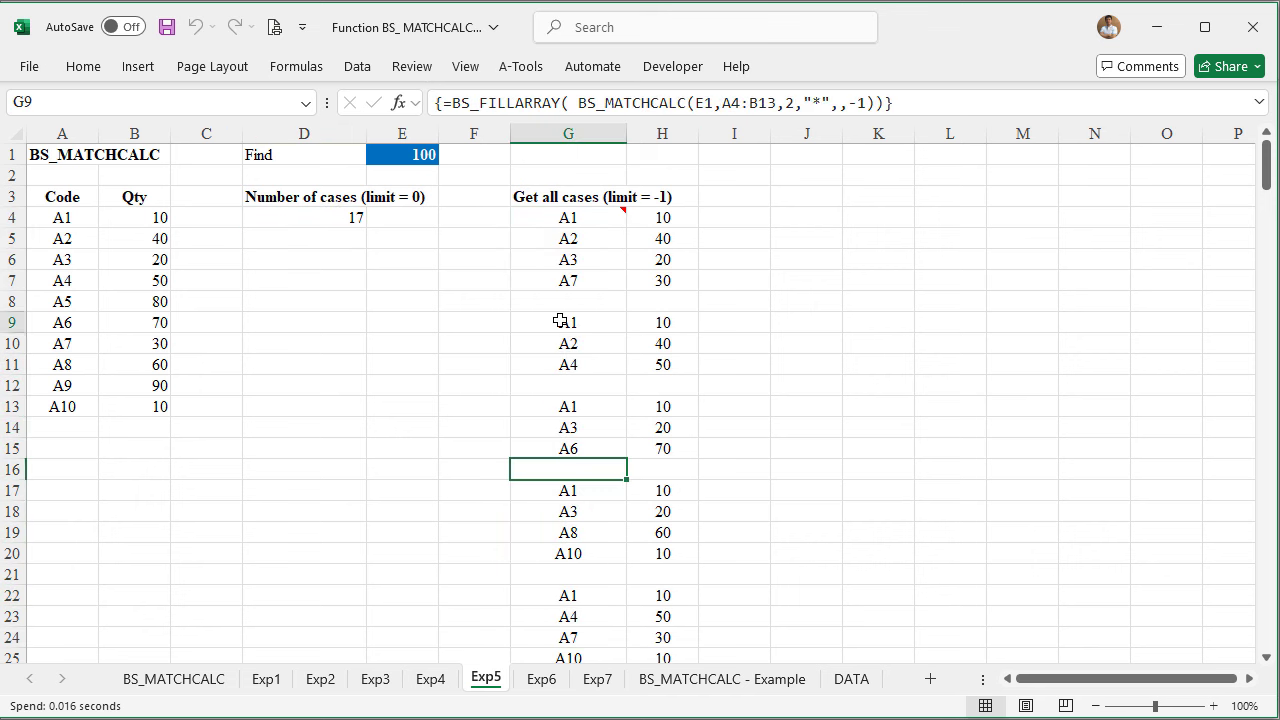
pyautogui.moveTo(565, 406)
pyautogui.mouseDown()
pyautogui.moveTo(634, 448)
pyautogui.moveTo(642, 470)
pyautogui.mouseUp()
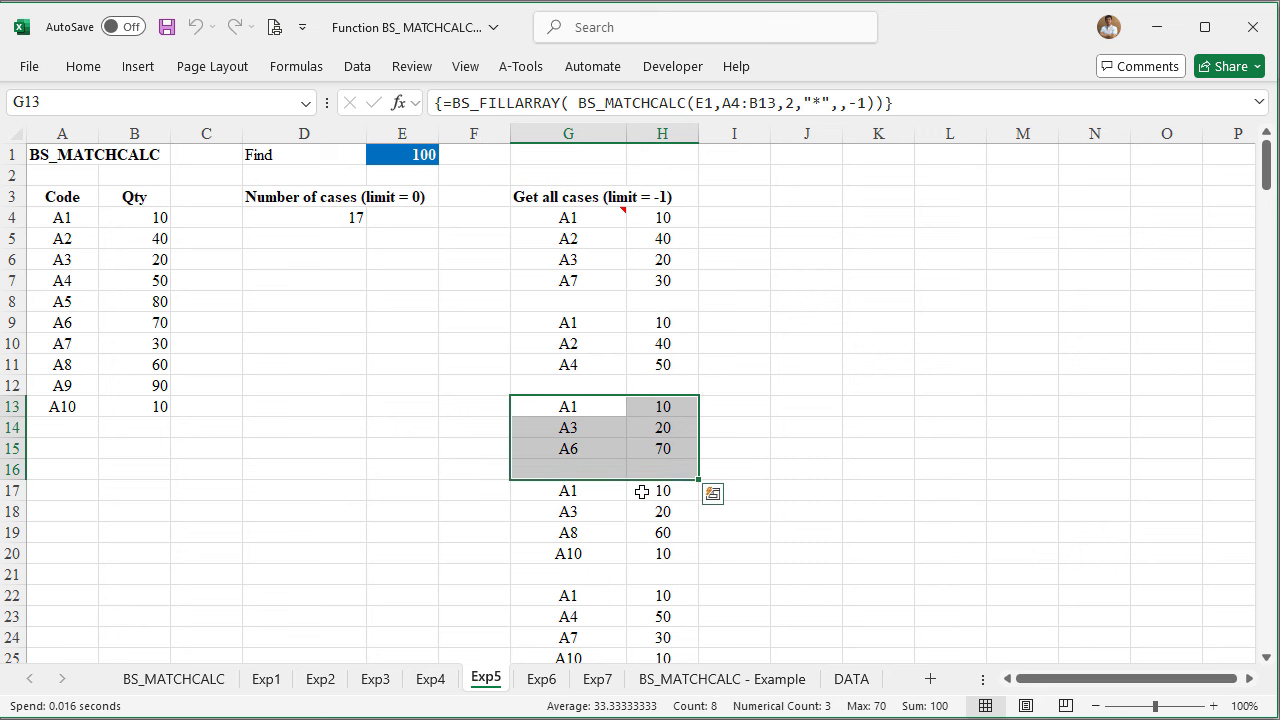
pyautogui.click(545, 683)
pyautogui.click(305, 212)
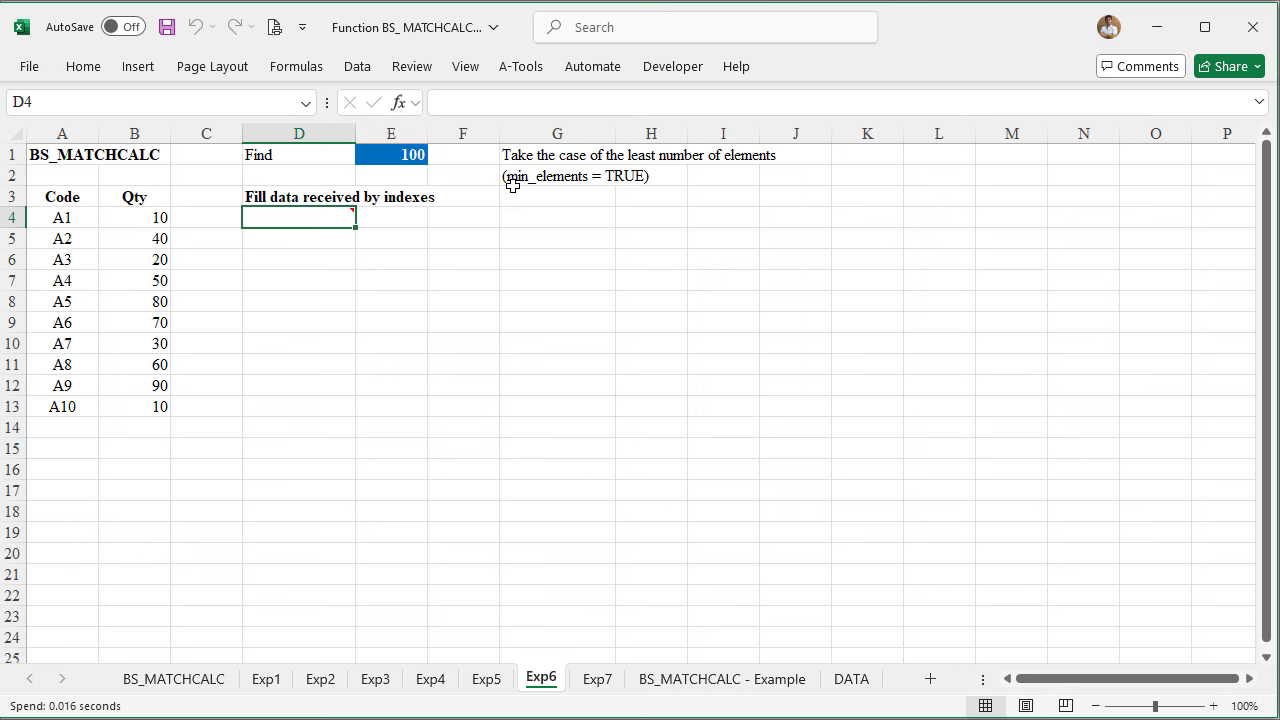
# Enter =BS_MATCHCALC(E1,A4:B13,2,"*",,,TRUE) in D4, returning A1 (10) and A9 (90)
pyautogui.write('=')
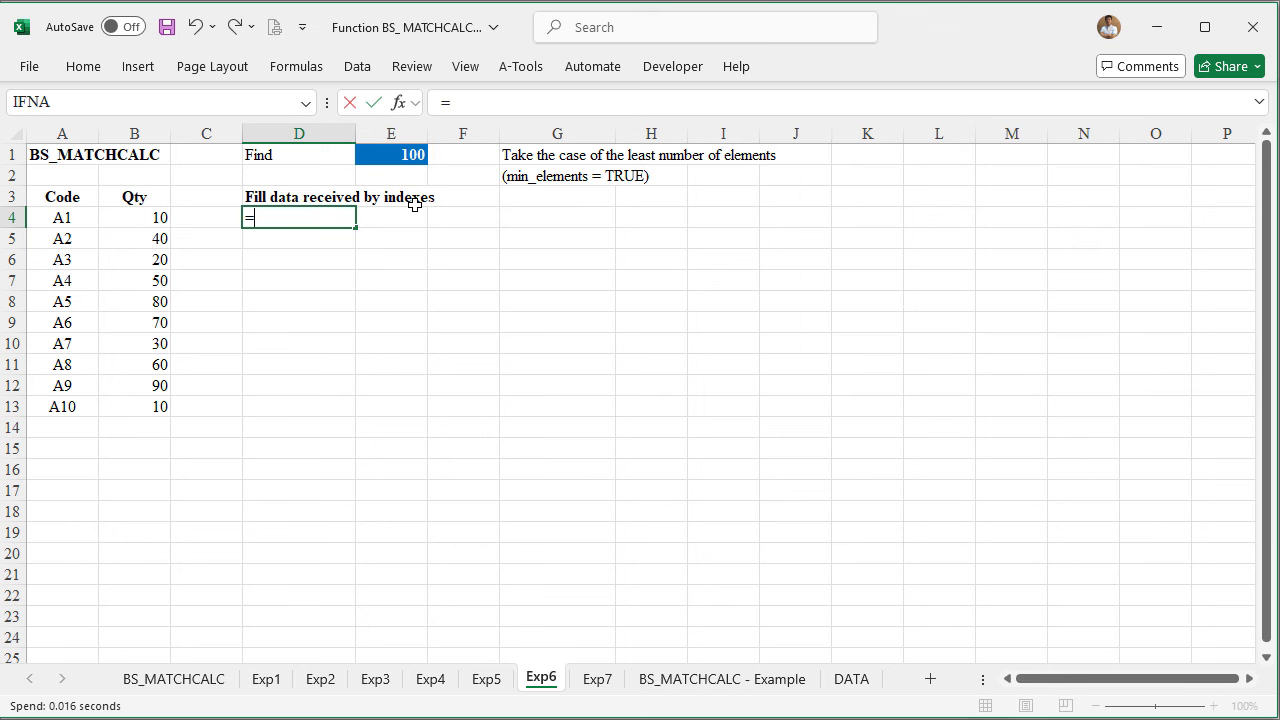
pyautogui.write('BS_')
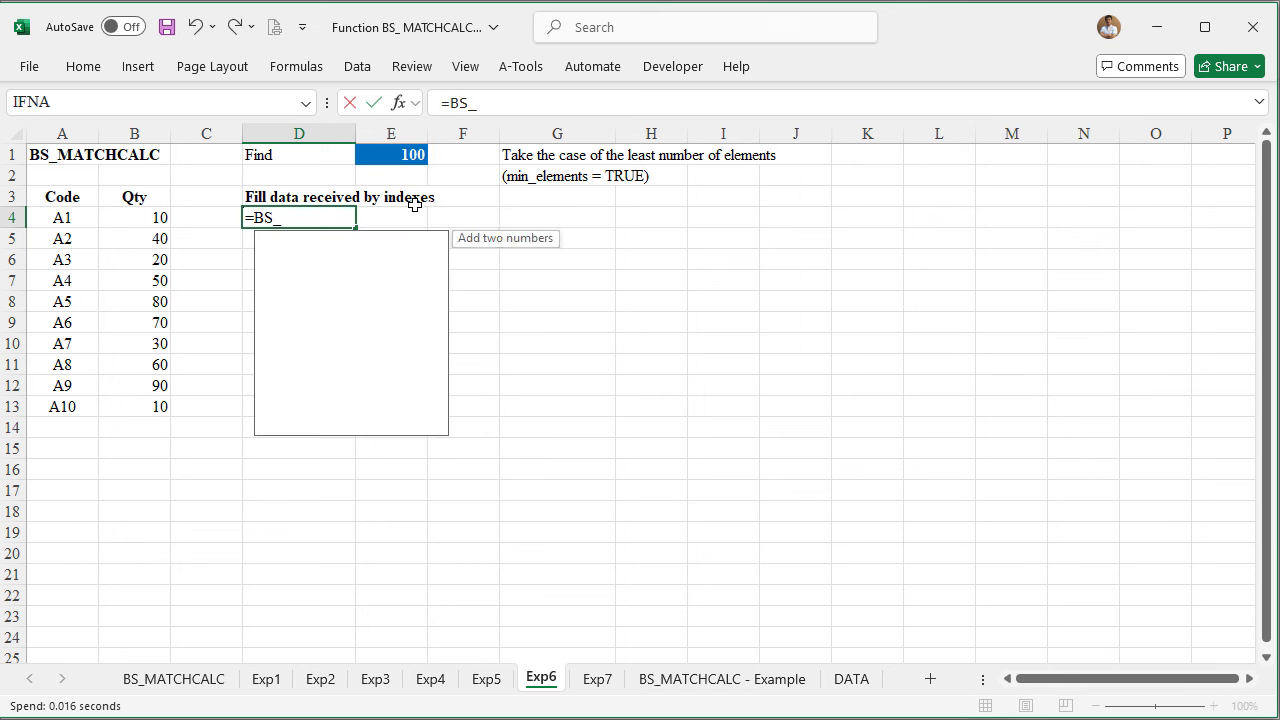
pyautogui.write('MA')
pyautogui.press('Tab')
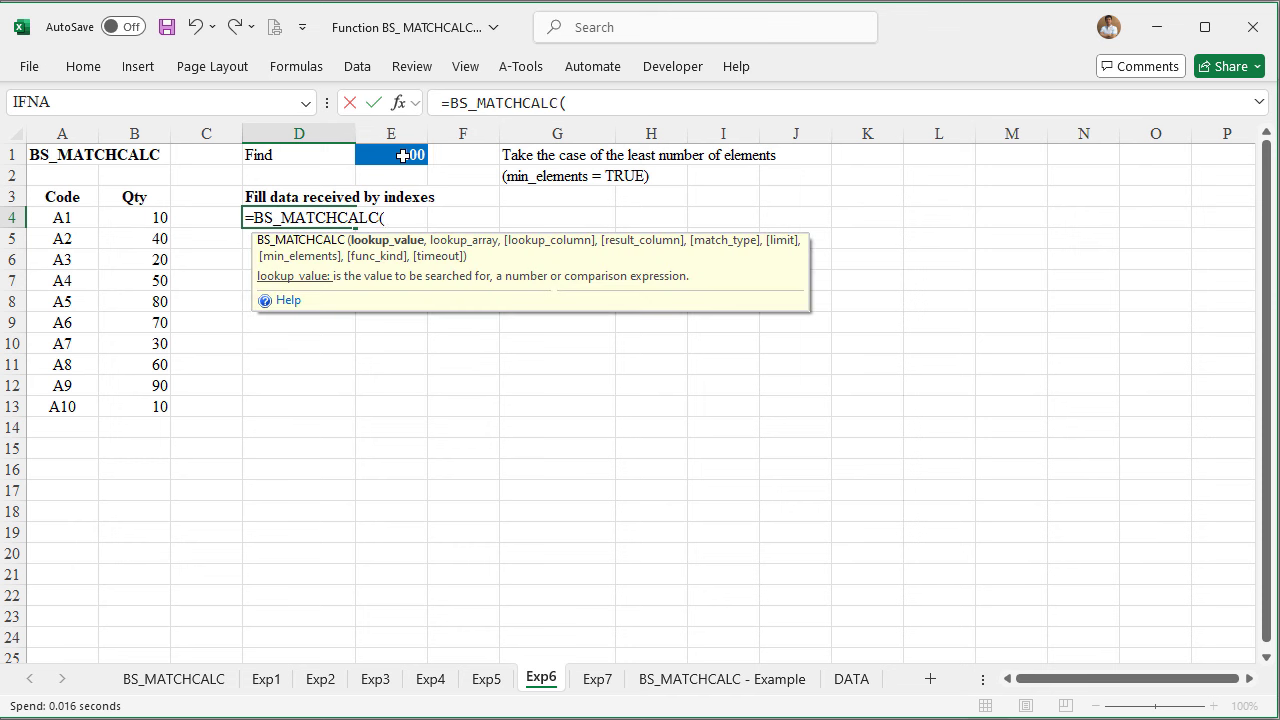
pyautogui.click(403, 156)
pyautogui.write(',')
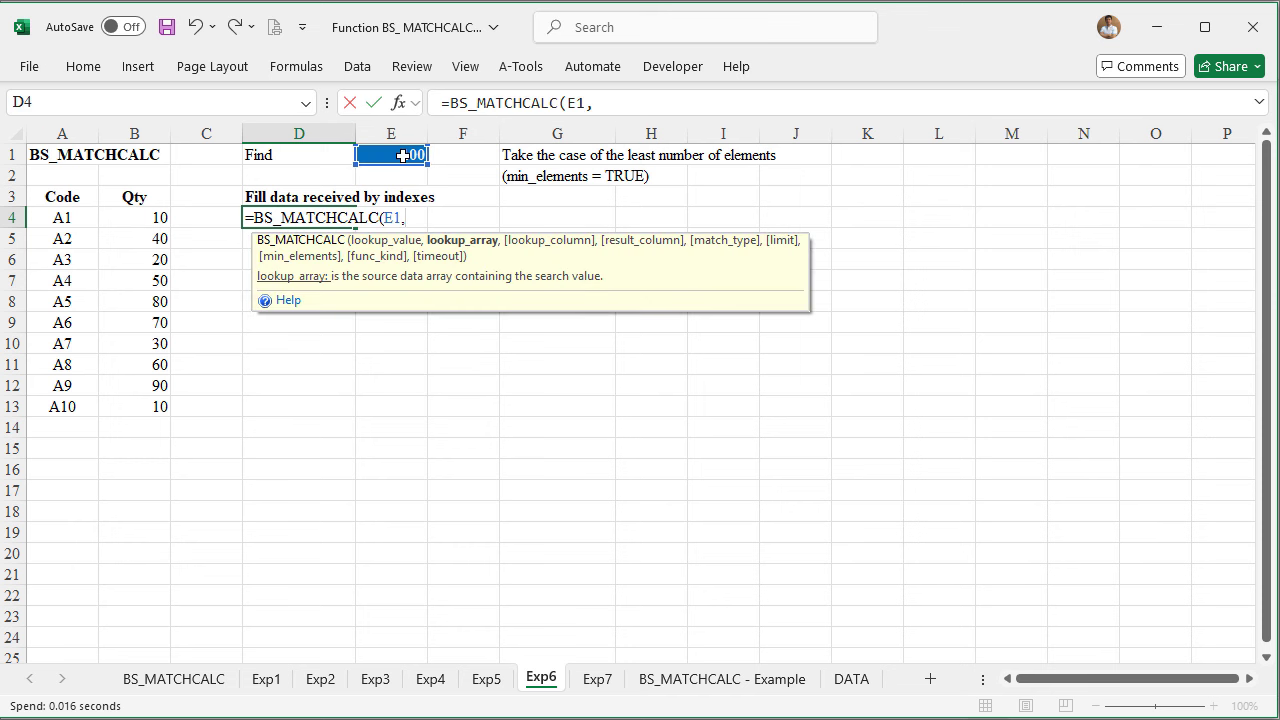
pyautogui.moveTo(66, 215)
pyautogui.mouseDown()
pyautogui.moveTo(135, 347)
pyautogui.moveTo(146, 402)
pyautogui.mouseUp()
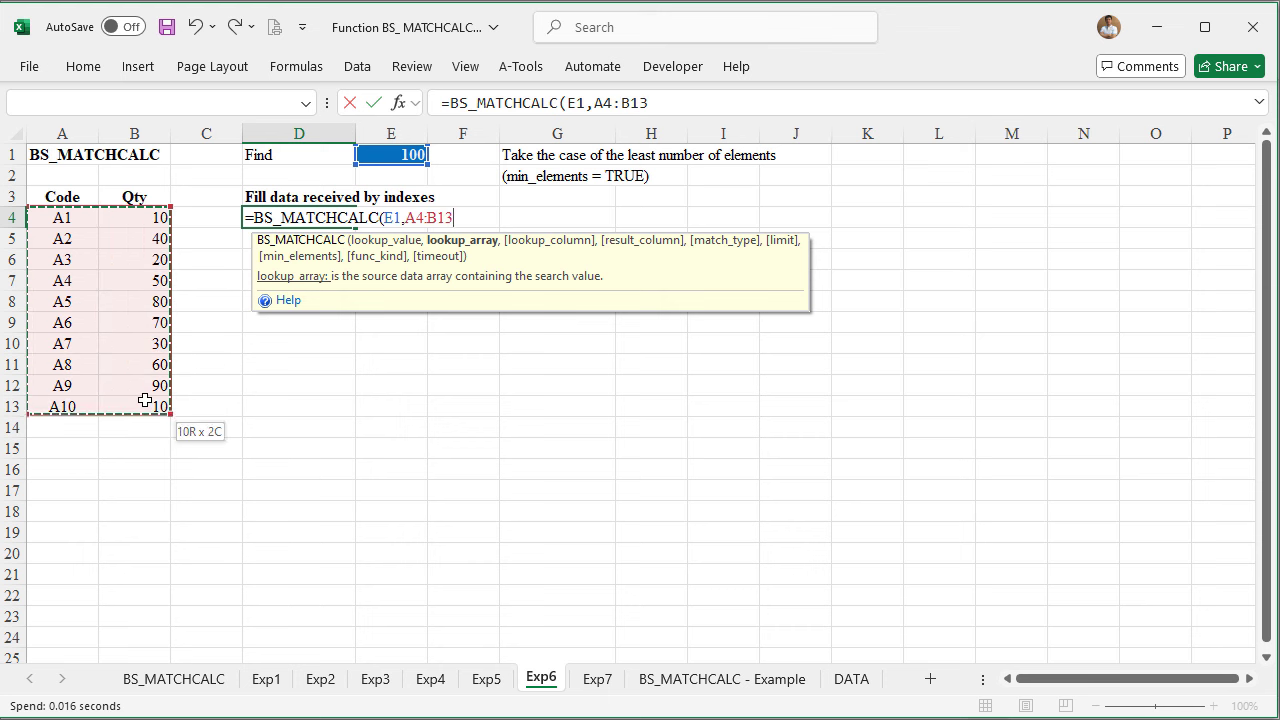
pyautogui.write(',2')
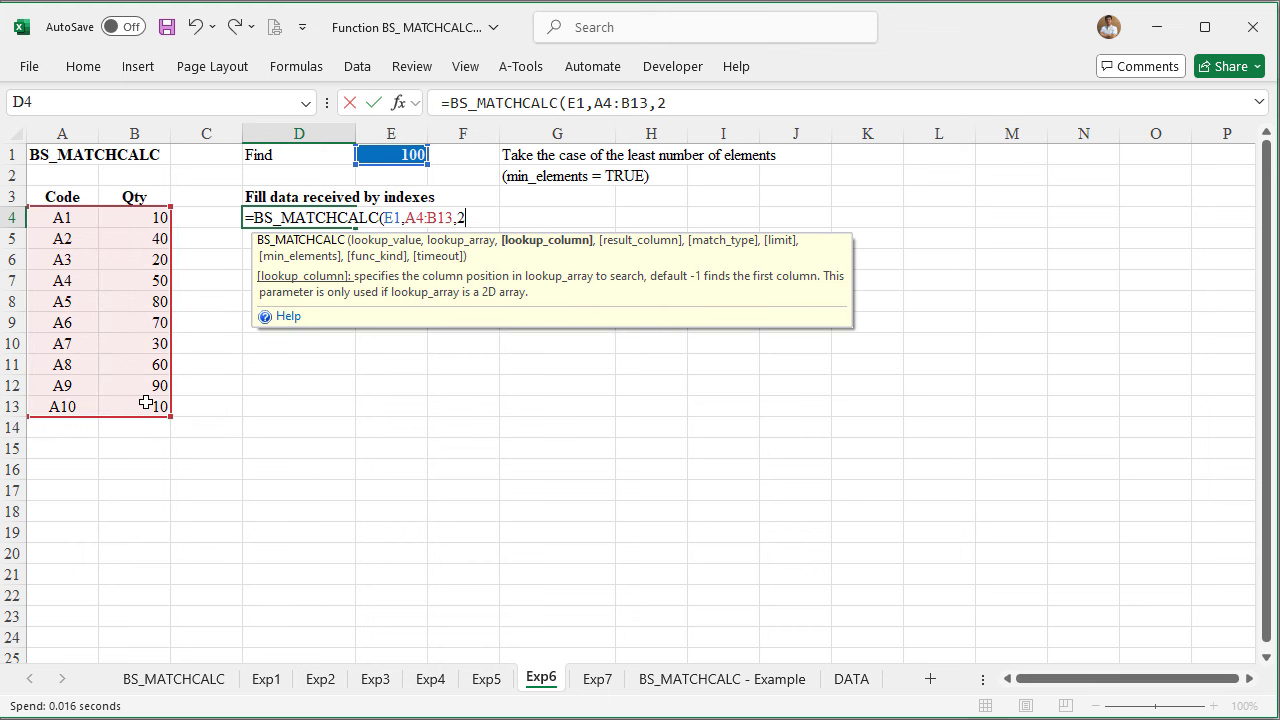
pyautogui.write(',')
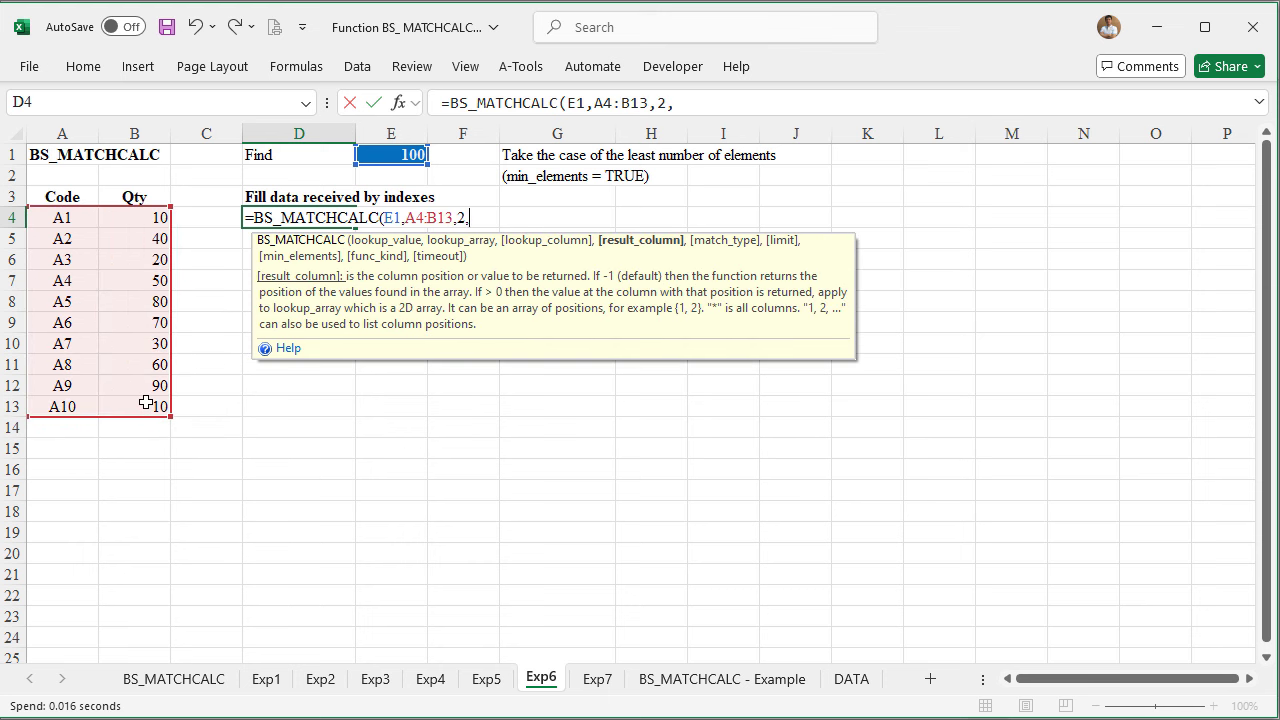
pyautogui.write('"*",')
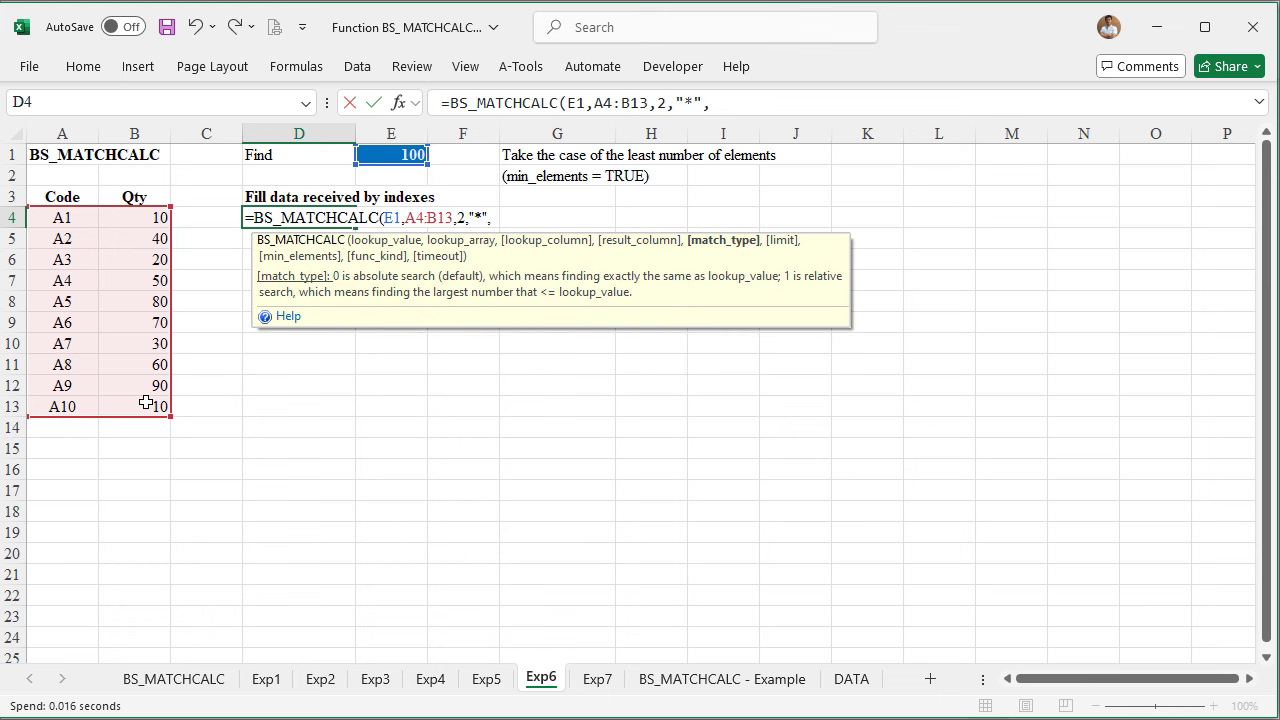
pyautogui.write(',,')
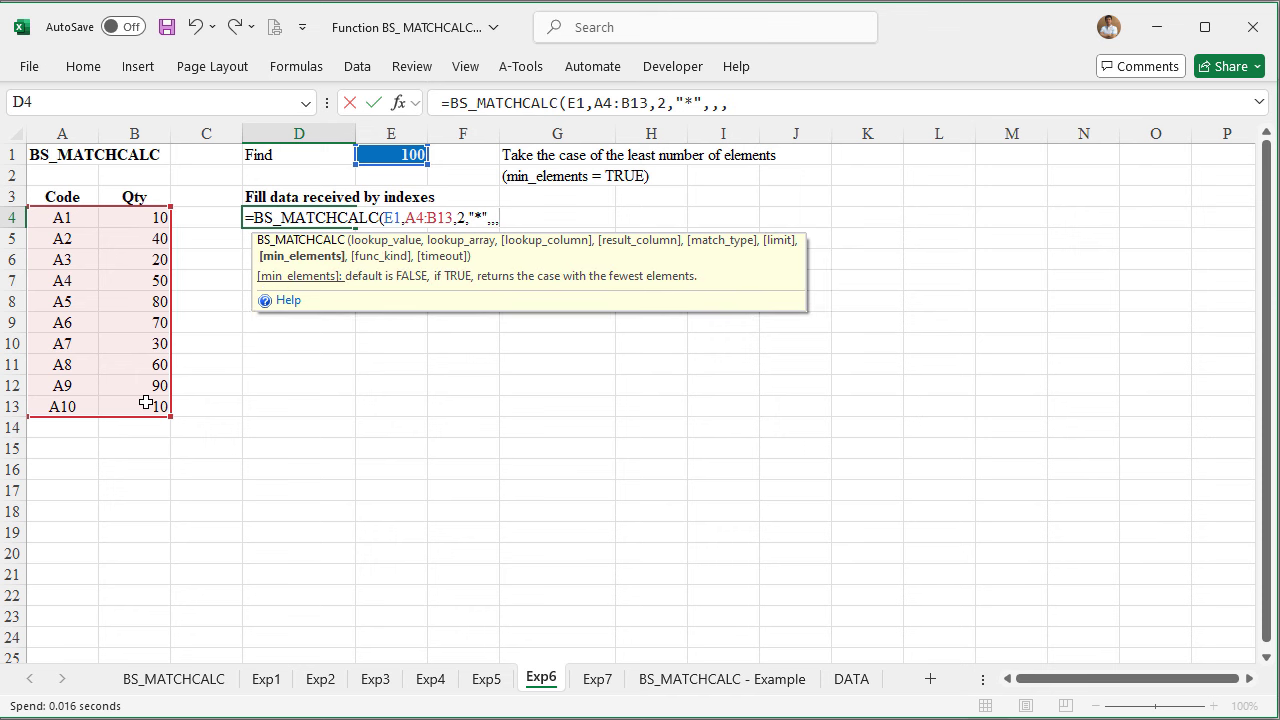
pyautogui.write('TRUE')
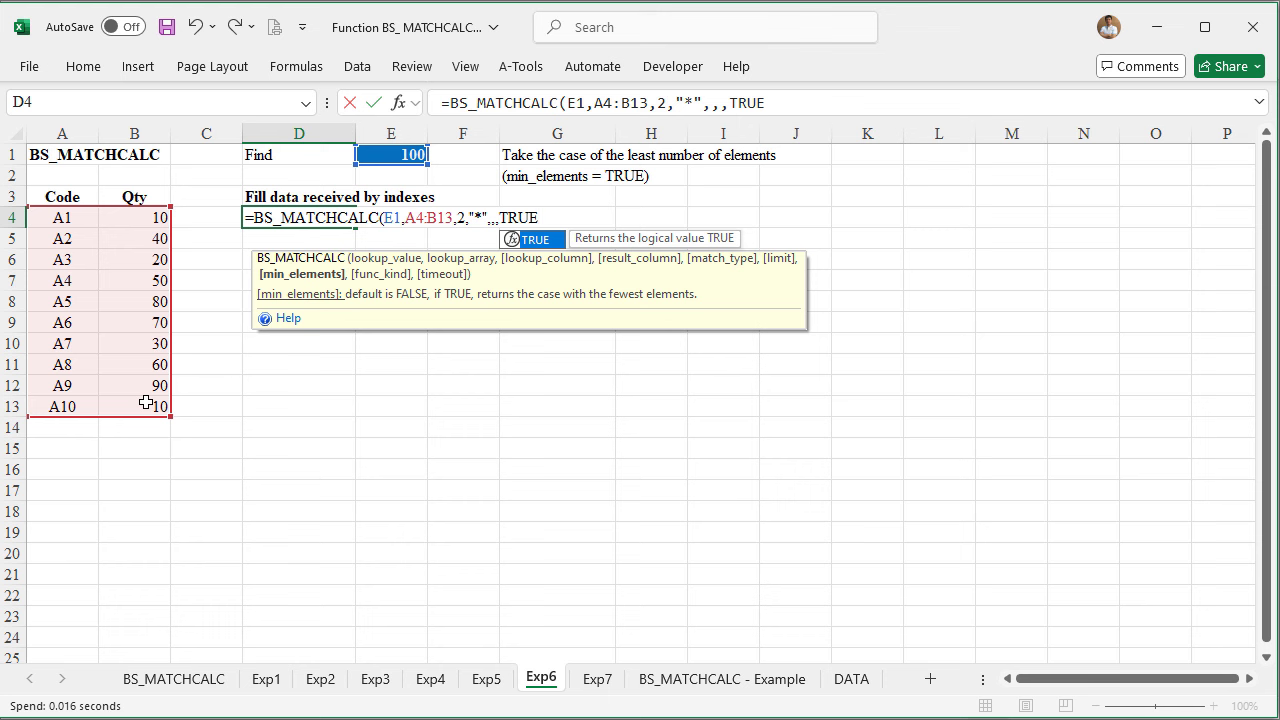
pyautogui.write(')')
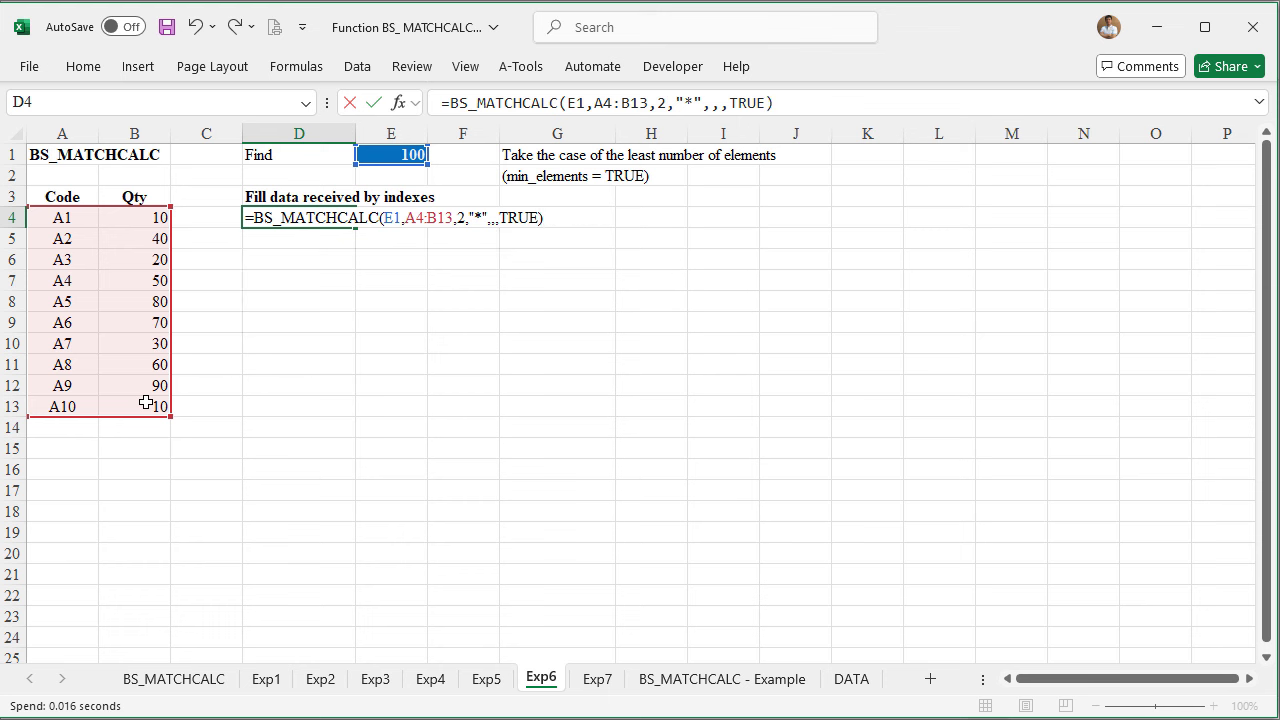
pyautogui.press('Return')
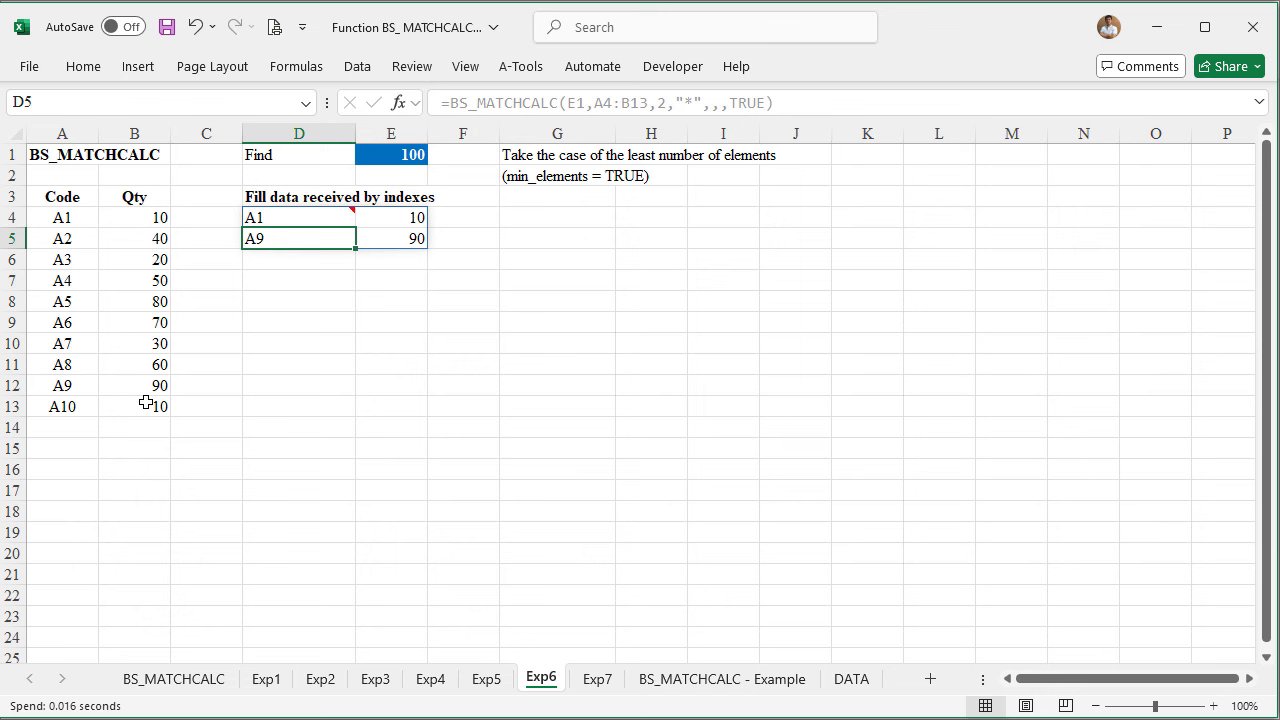
# Select the returned quantities E4:E5 to confirm they total 100
pyautogui.press('Up')
pyautogui.press('Down')
pyautogui.press('Right')
pyautogui.press('Up')
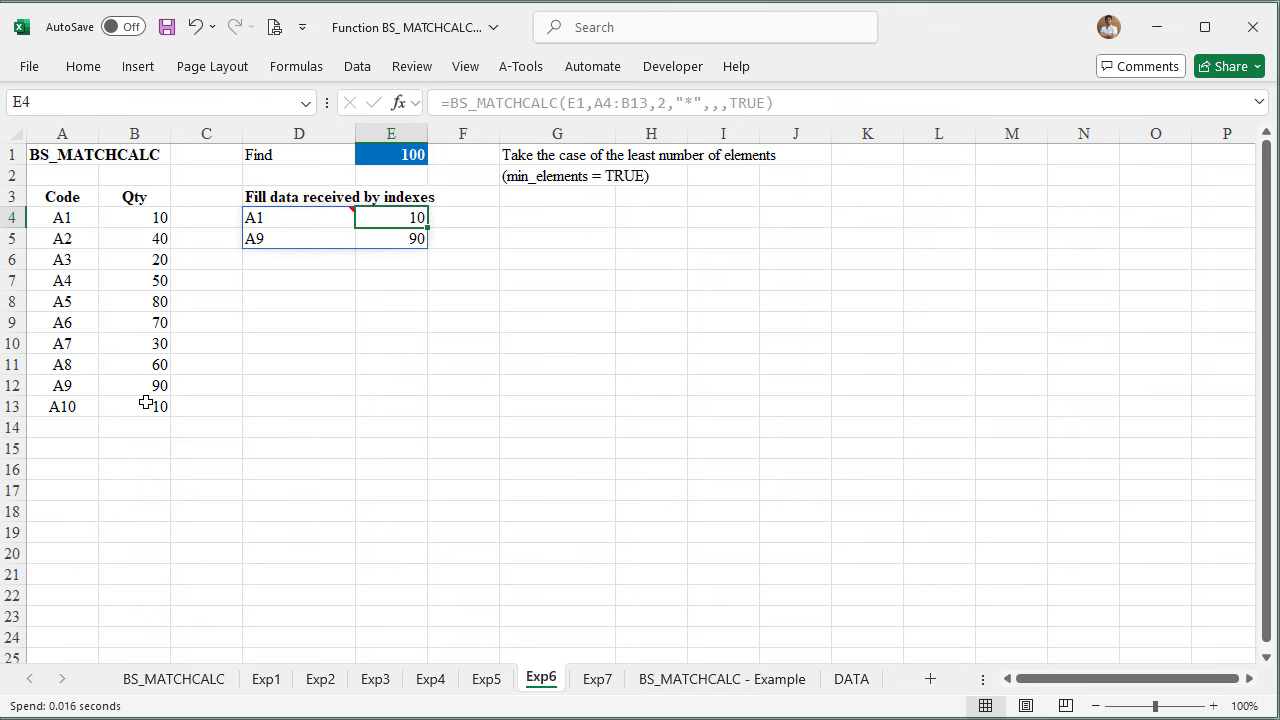
pyautogui.hotkey('shift', 'Down')
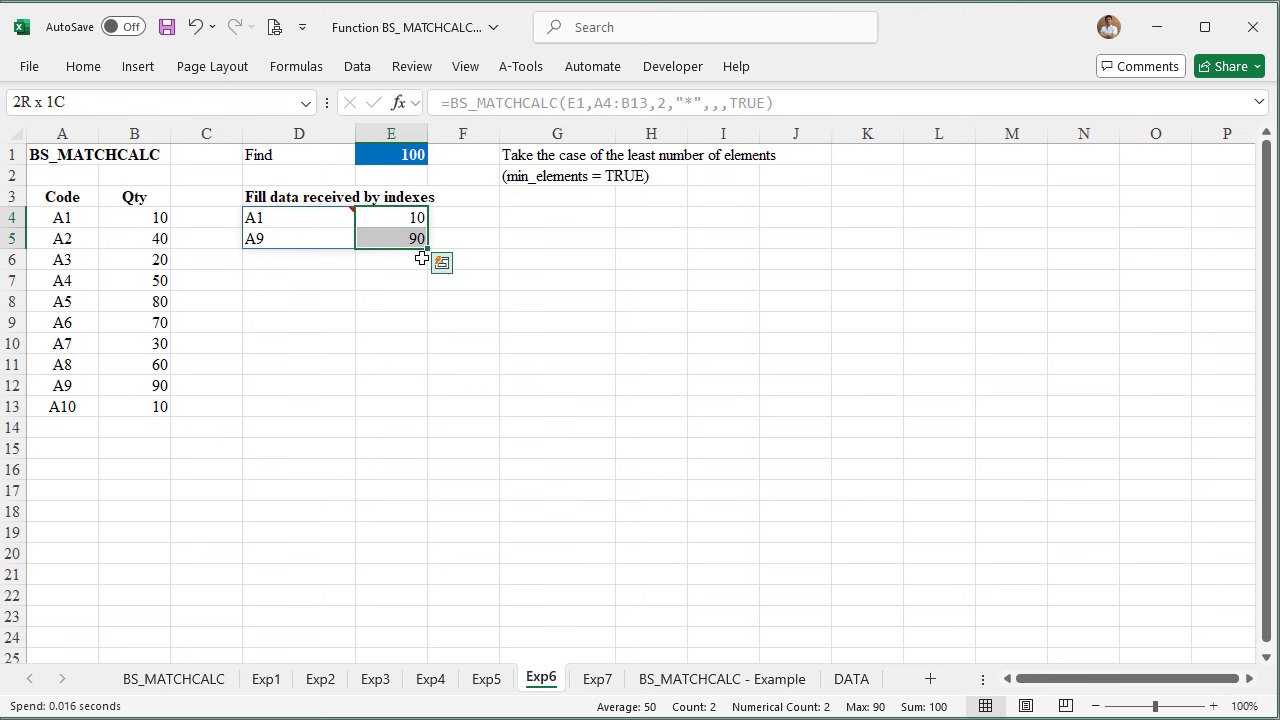
# Browse the Exp5, Exp3, Exp2 and Exp4 sheets, then on Exp7 select Qty values B4:B7
pyautogui.click(486, 679)
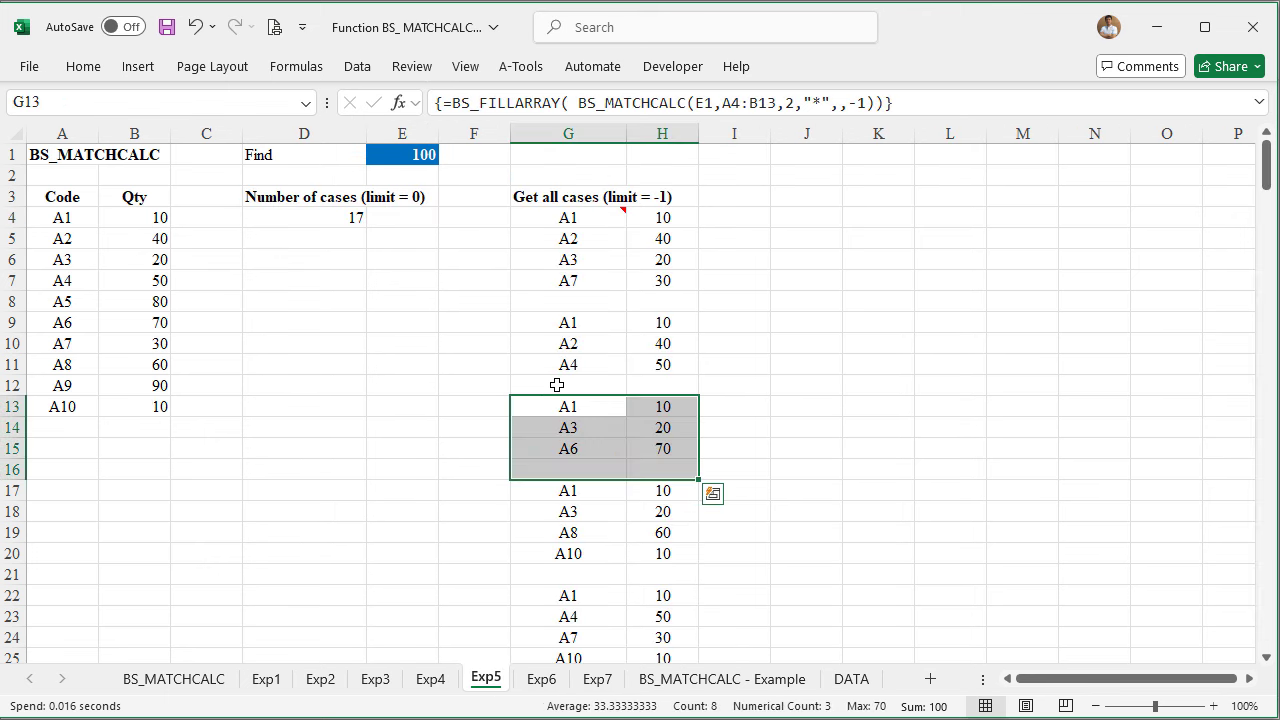
pyautogui.scroll(-5, 557, 385)
pyautogui.scroll(-17, 560, 367)
pyautogui.click(377, 685)
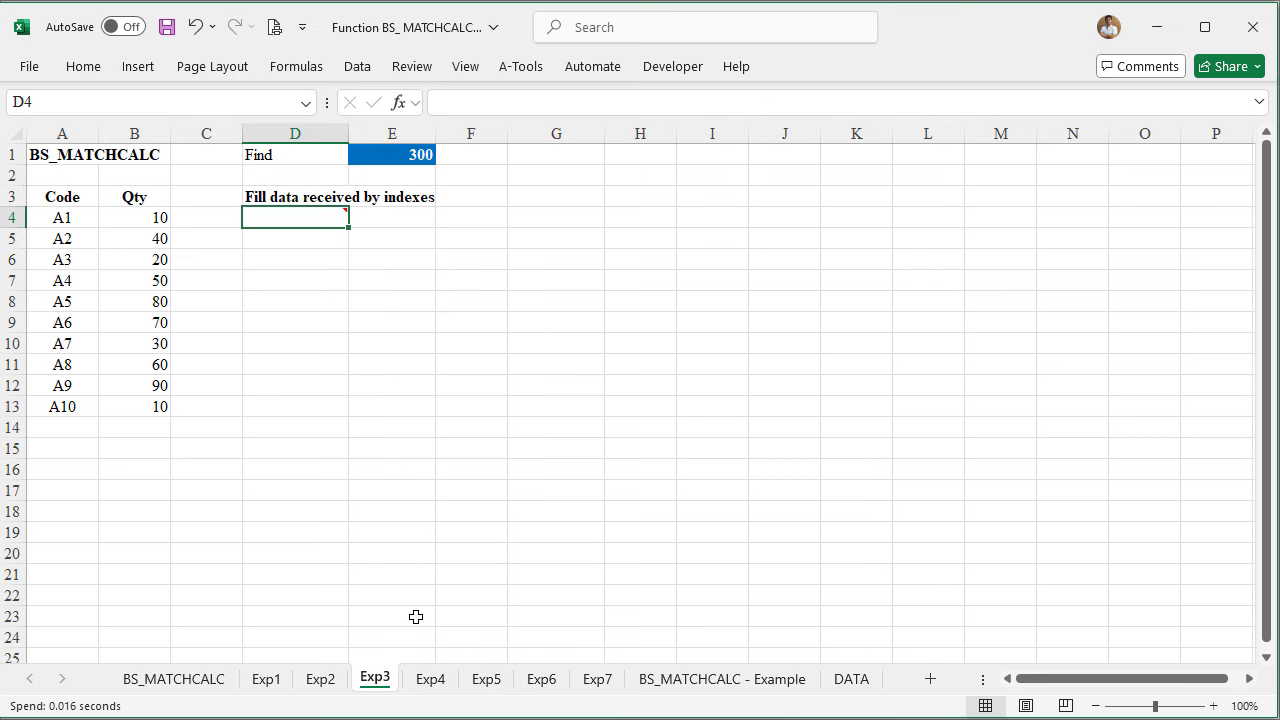
pyautogui.click(321, 681)
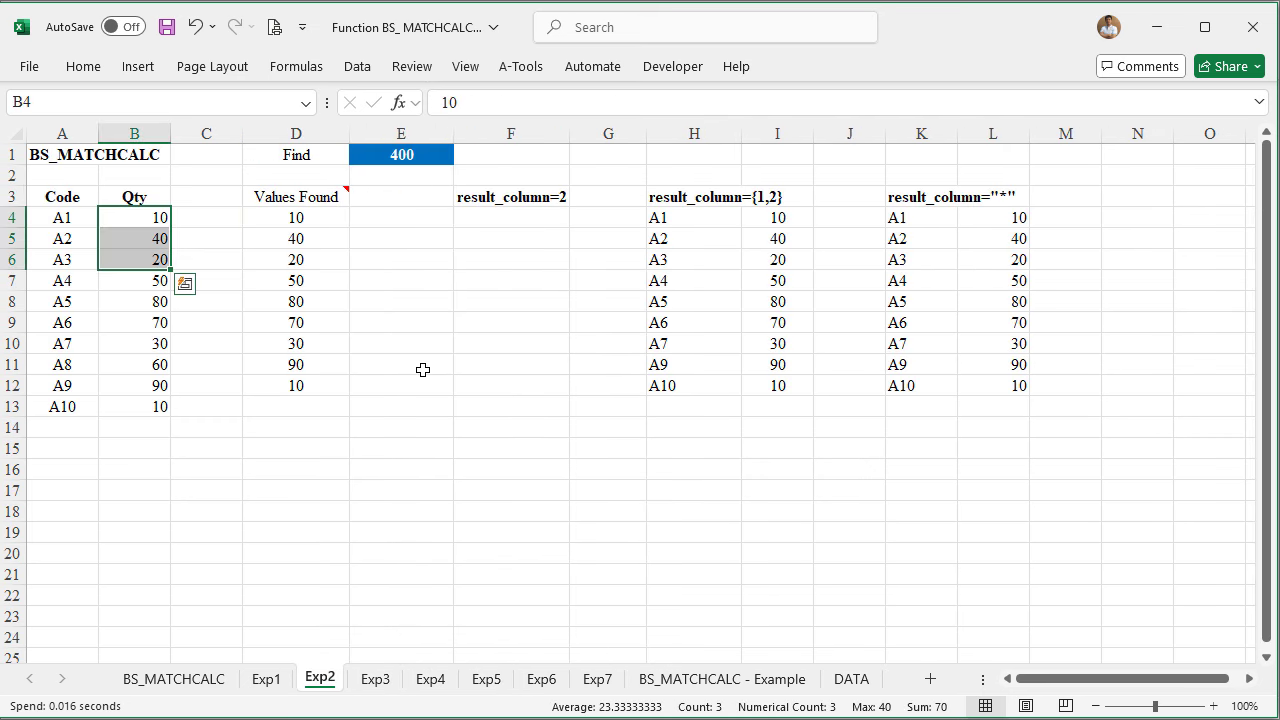
pyautogui.click(440, 683)
pyautogui.click(540, 680)
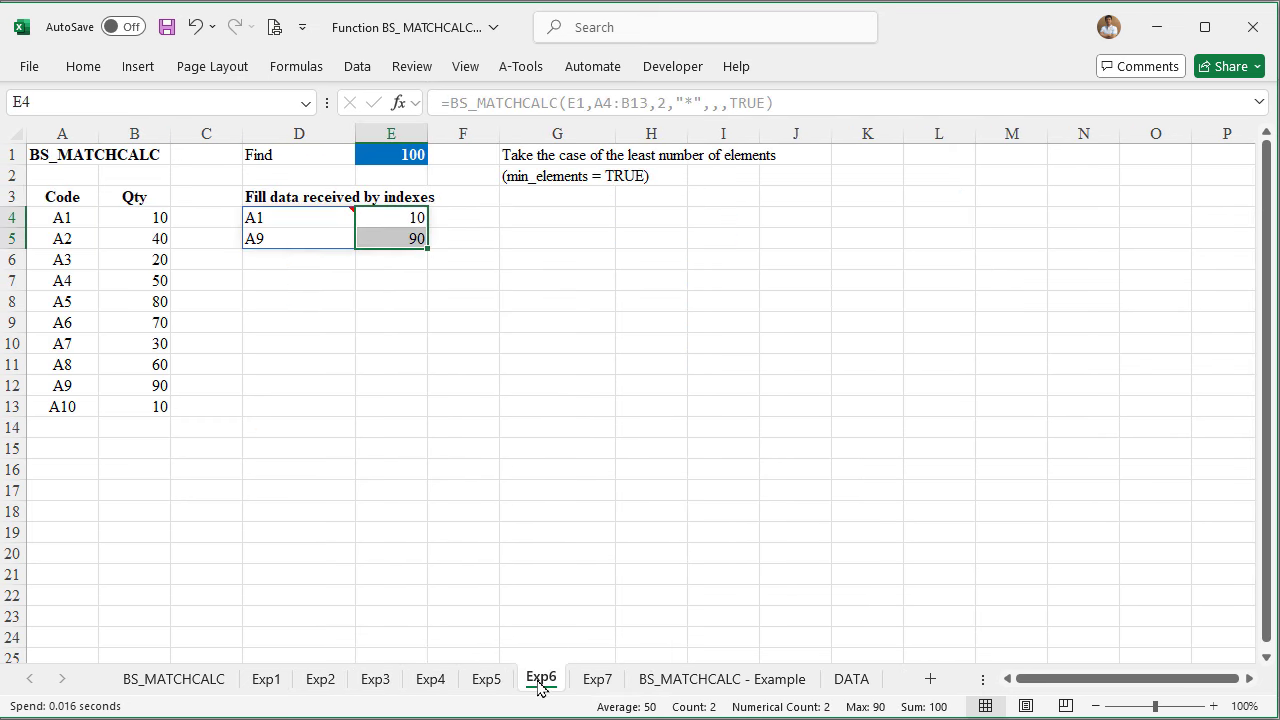
pyautogui.click(597, 680)
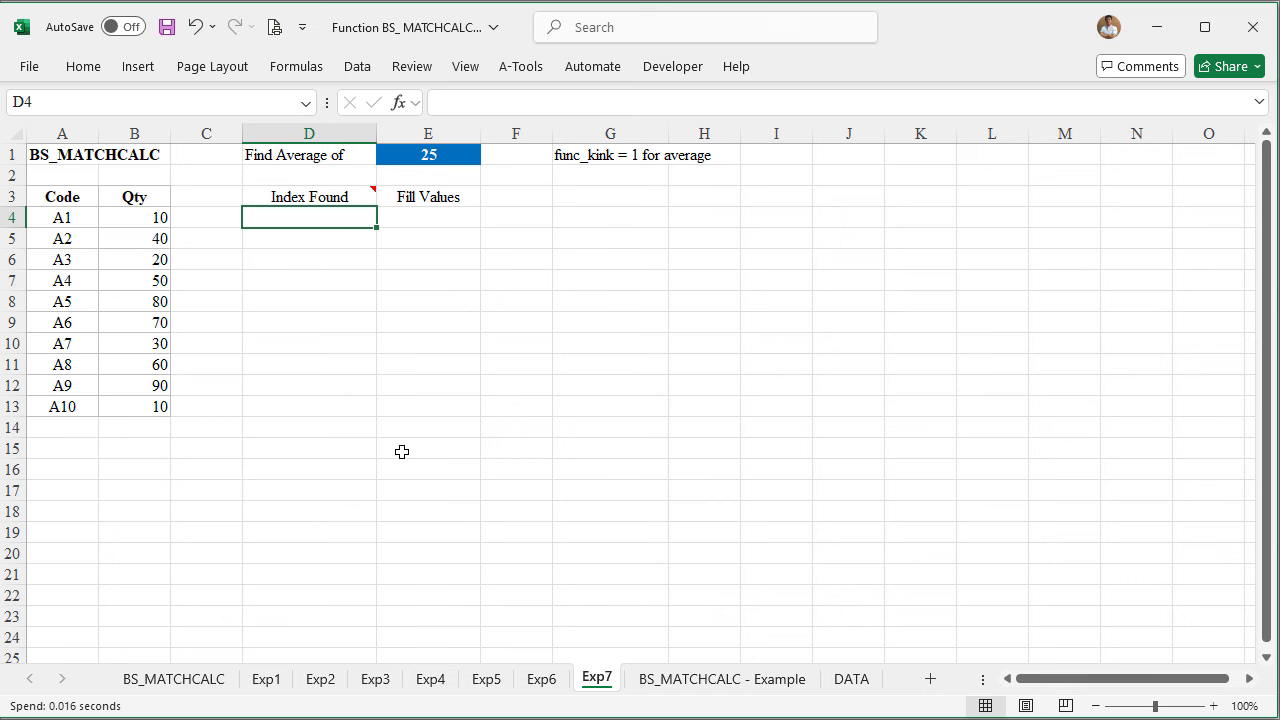
pyautogui.moveTo(157, 216); pyautogui.dragTo(142, 277)
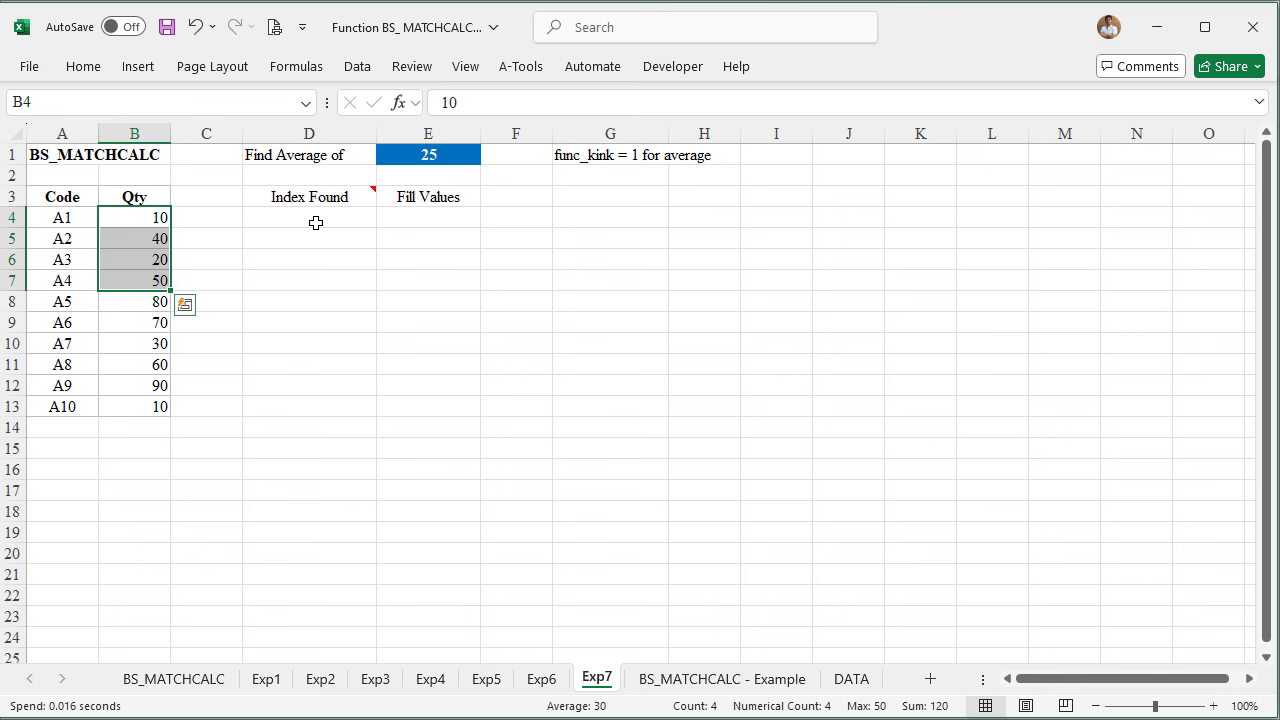
# Enter =BS_MATCHCALC(E1,A4:B13,2,{1,2},,,,1) in D4 to average the Qty column and return both columns
pyautogui.click(314, 214)
pyautogui.write('=')
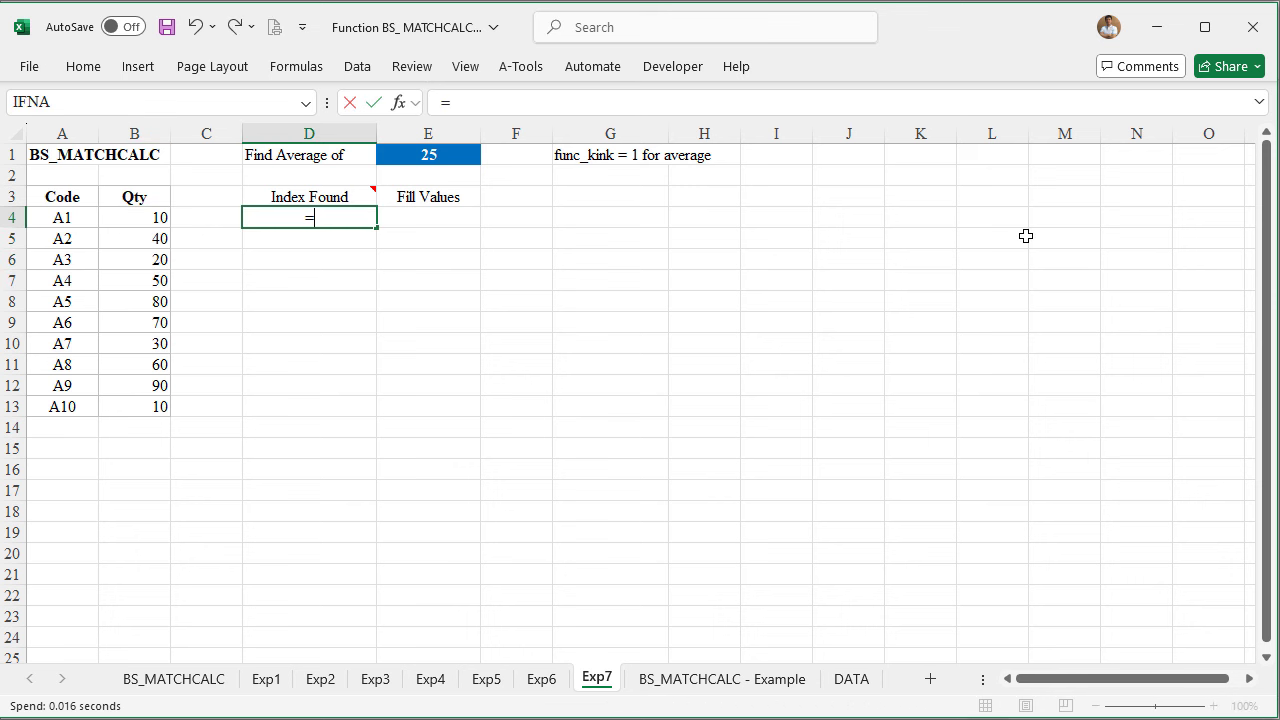
pyautogui.write('BS_MA')
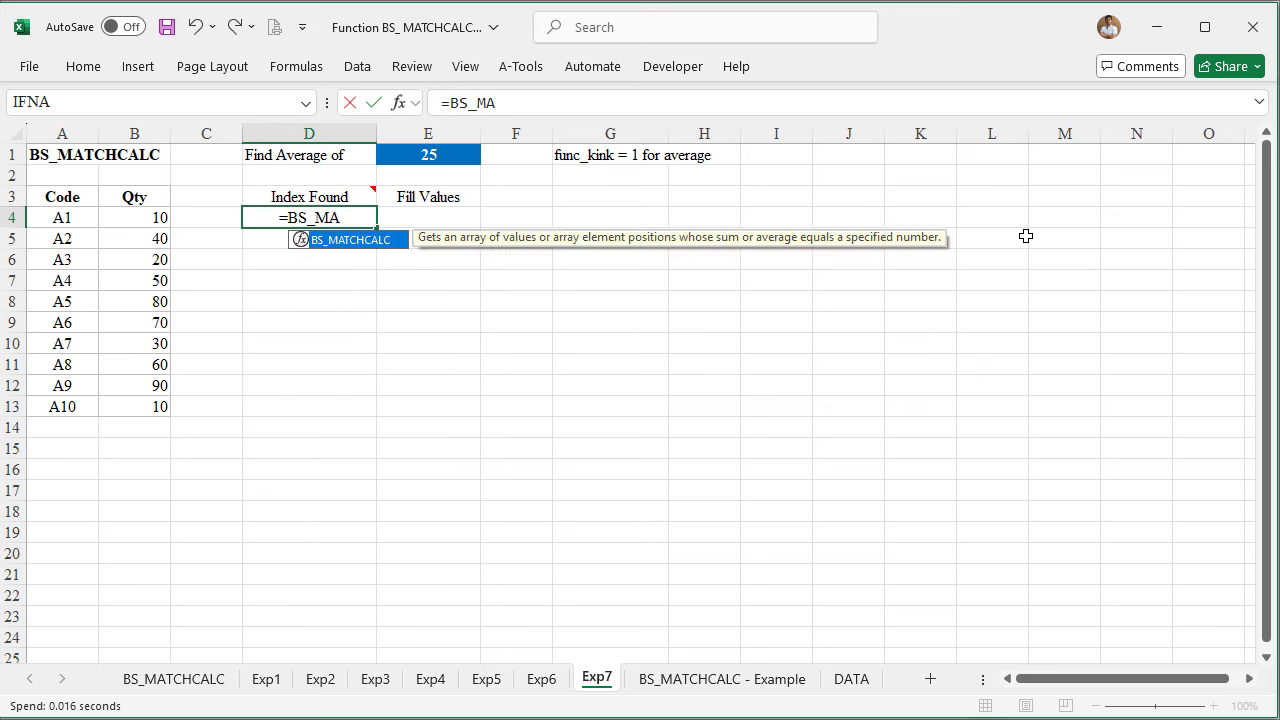
pyautogui.press('Tab')
pyautogui.click(436, 152)
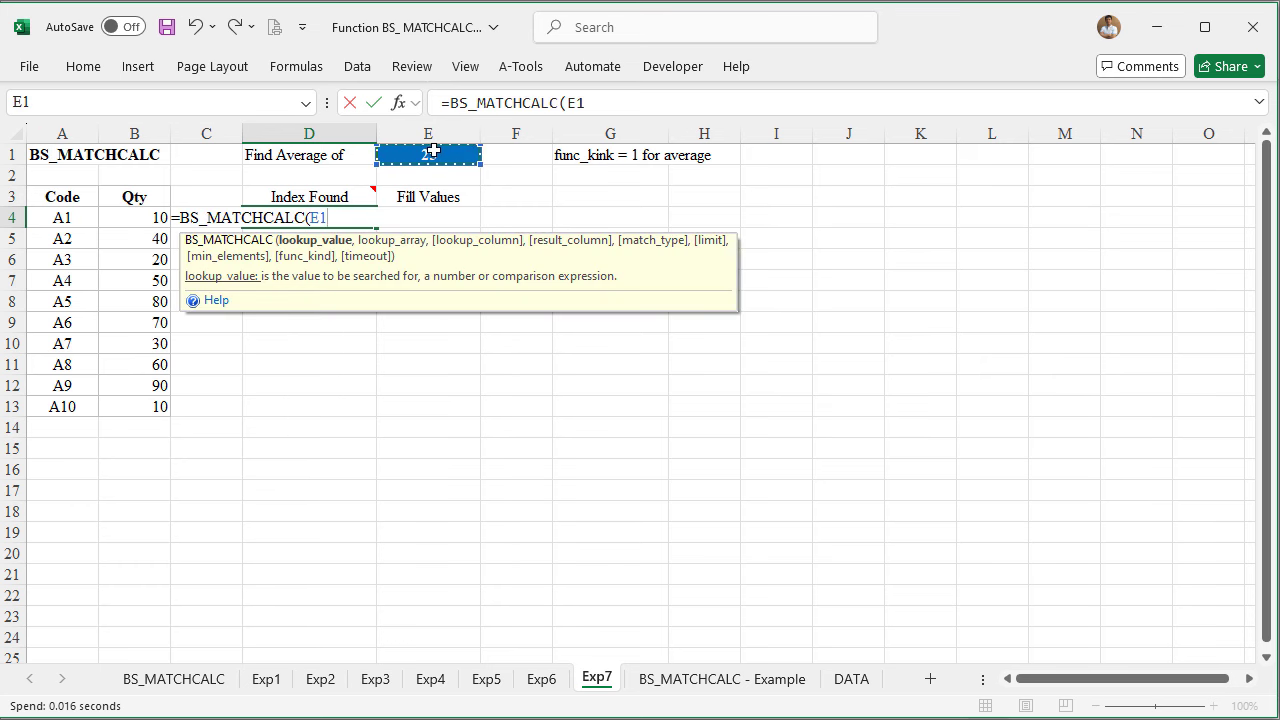
pyautogui.write(',')
pyautogui.moveTo(64, 220); pyautogui.dragTo(151, 402)
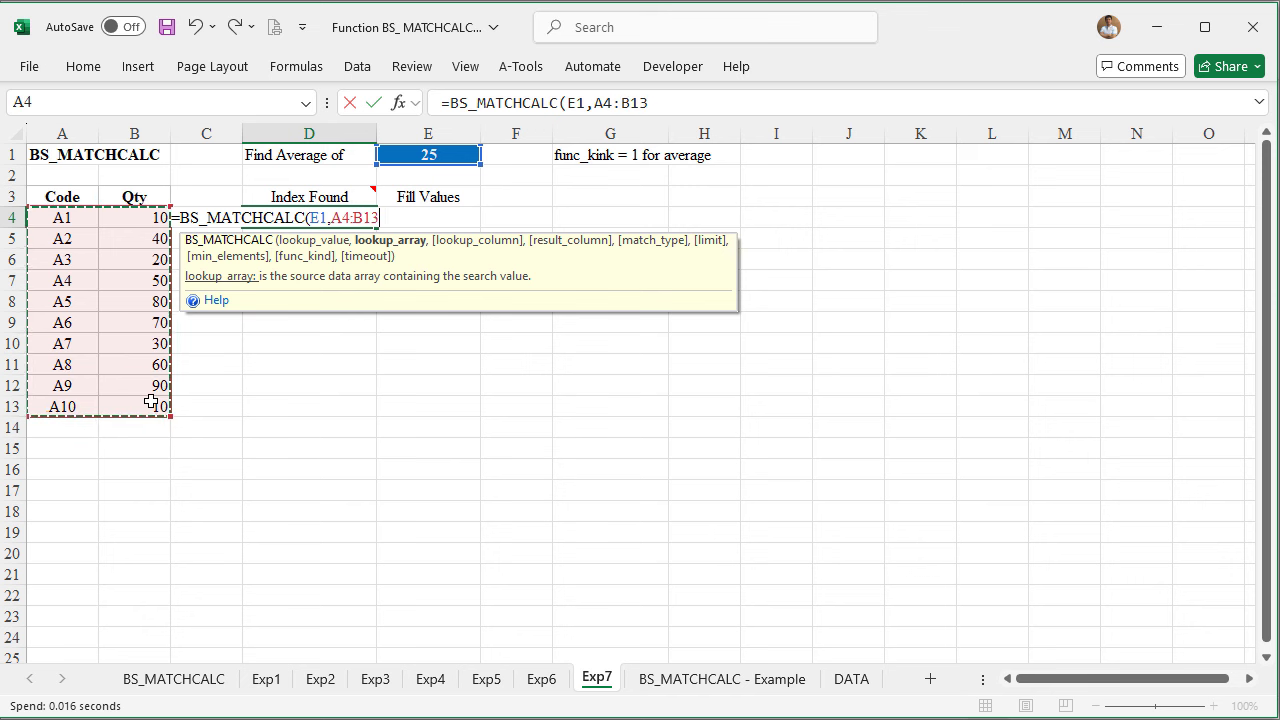
pyautogui.write(',2')
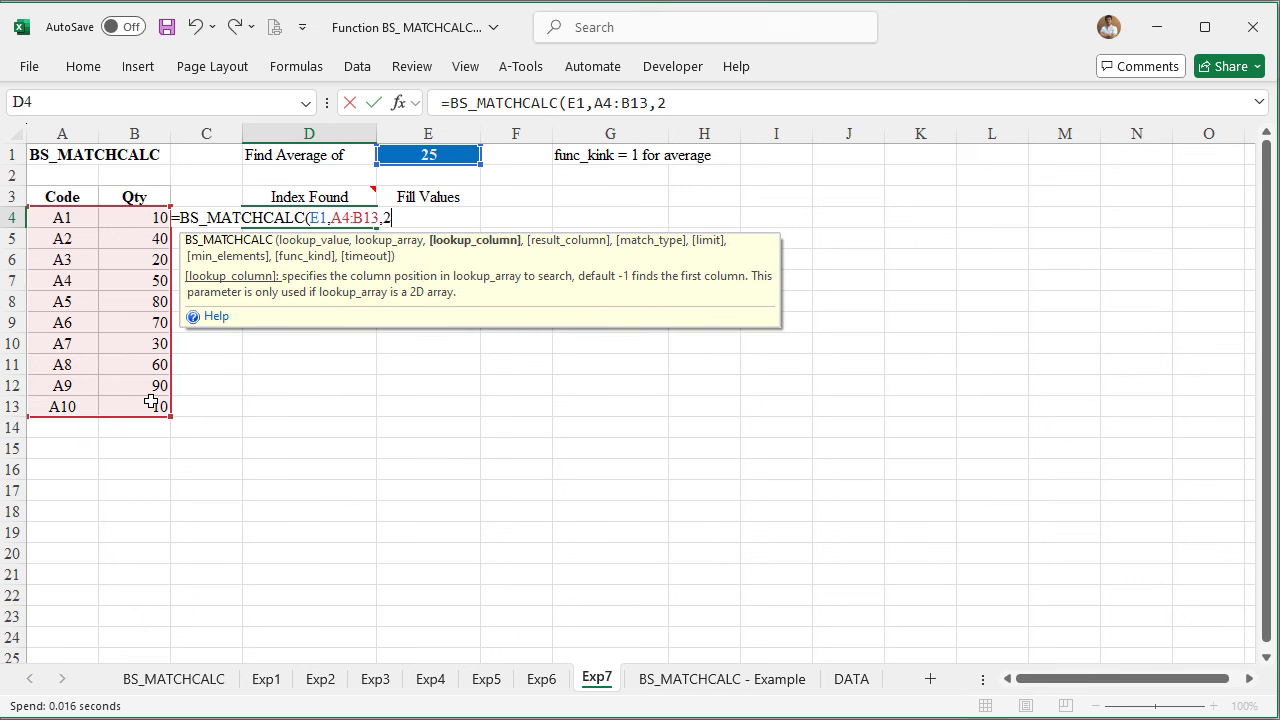
pyautogui.write(',')
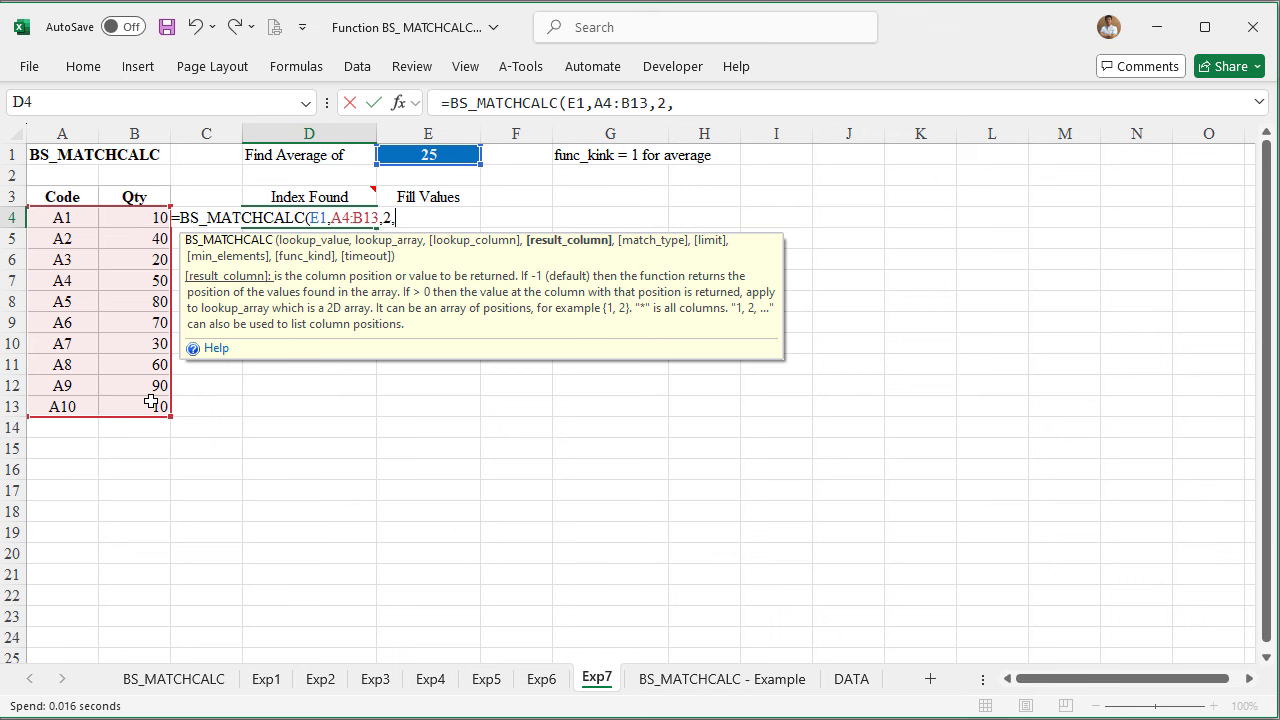
pyautogui.write('o')
pyautogui.write('1,2}')
pyautogui.write(',')
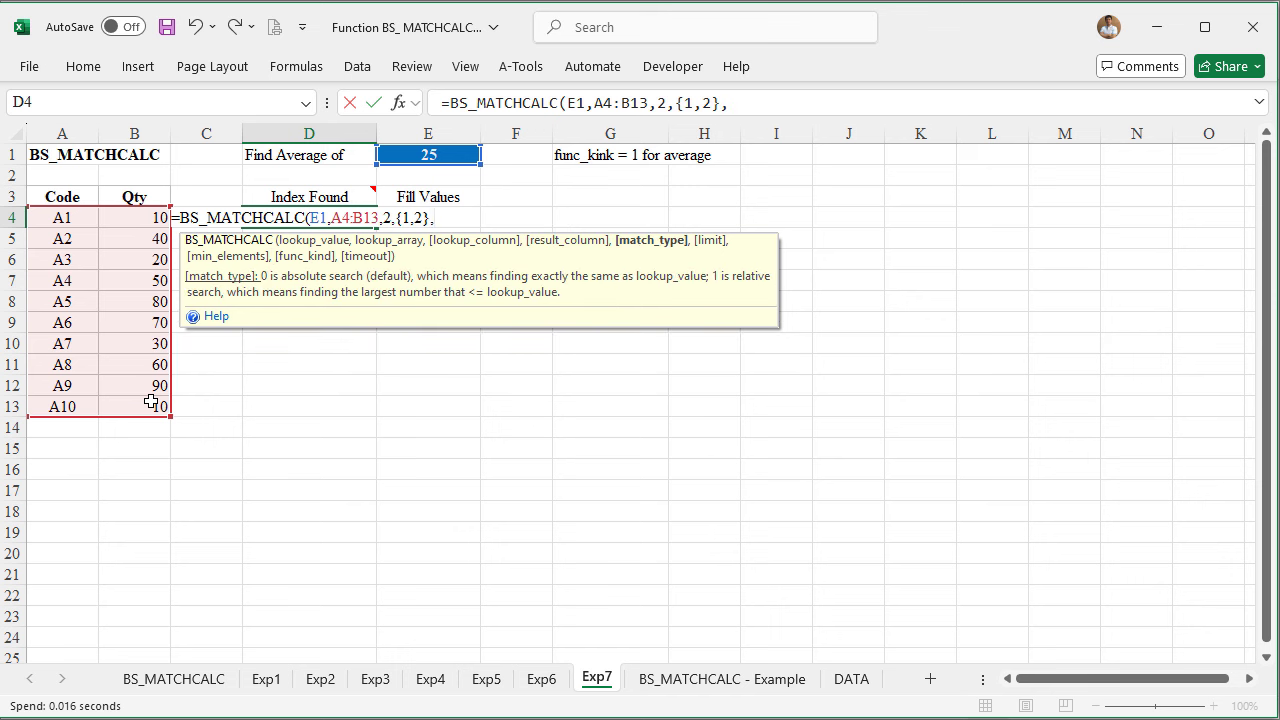
pyautogui.write(',')
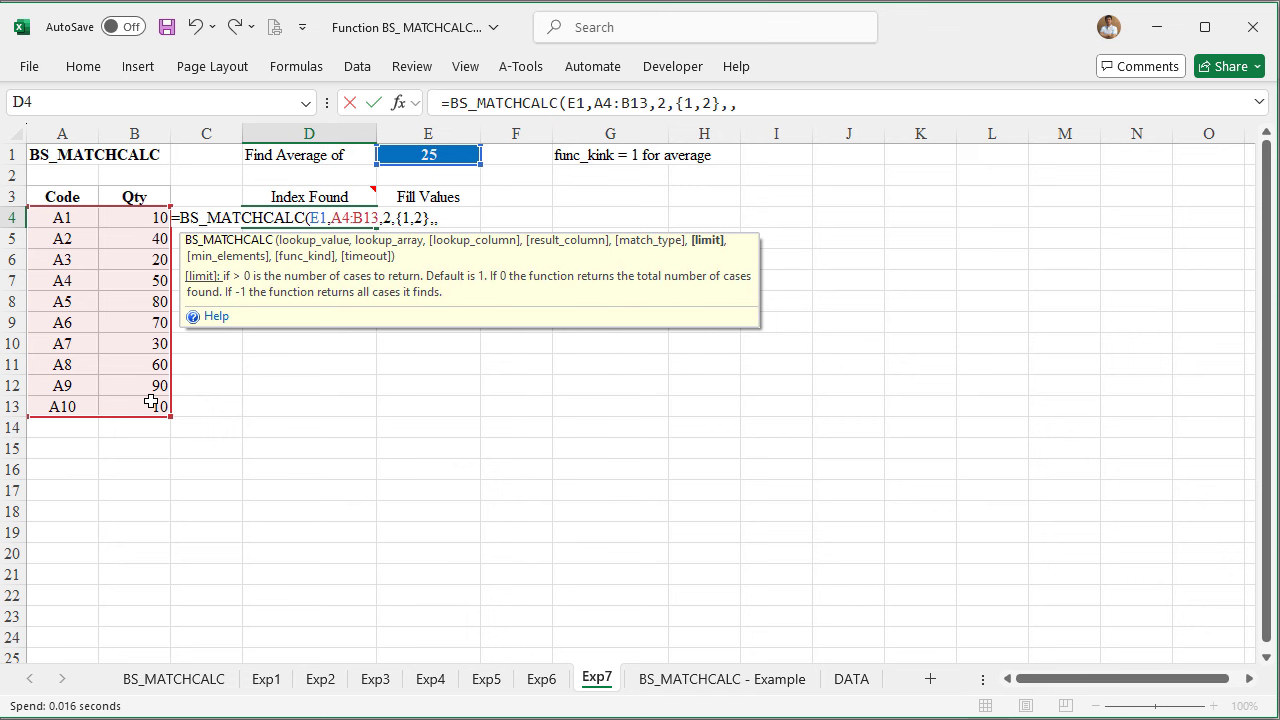
pyautogui.write(',')
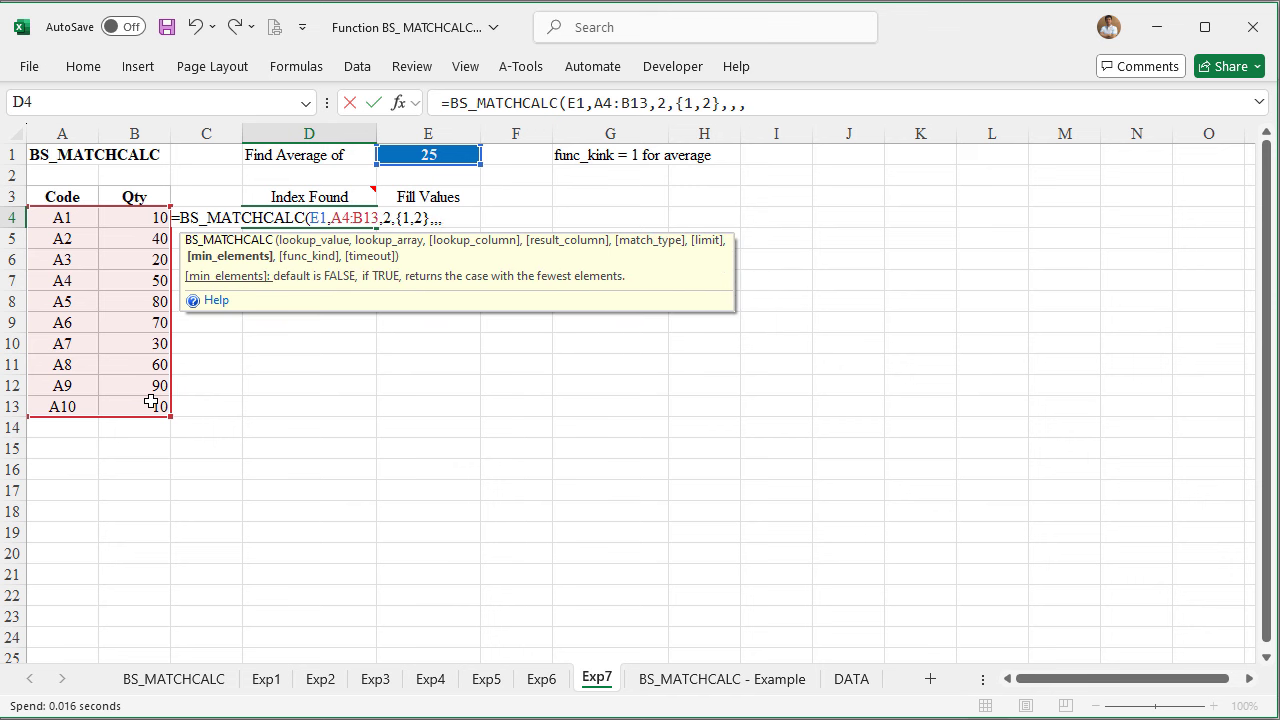
pyautogui.write(',')
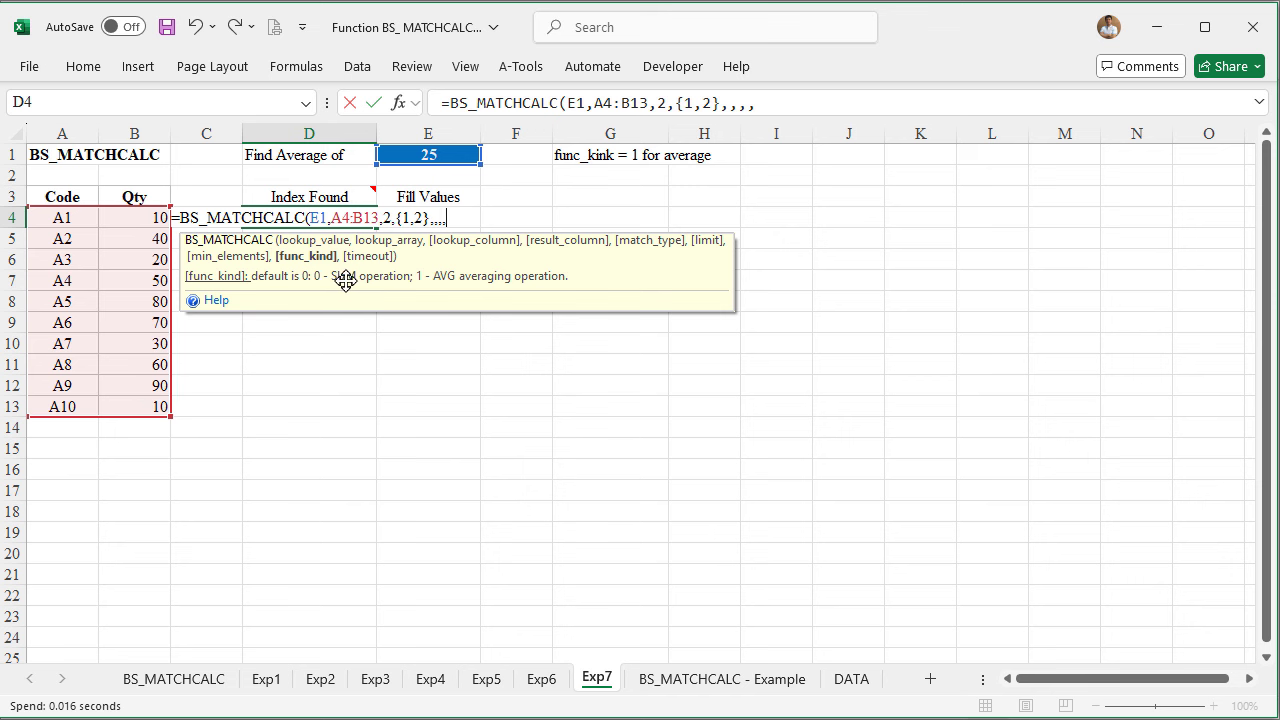
pyautogui.write('1')
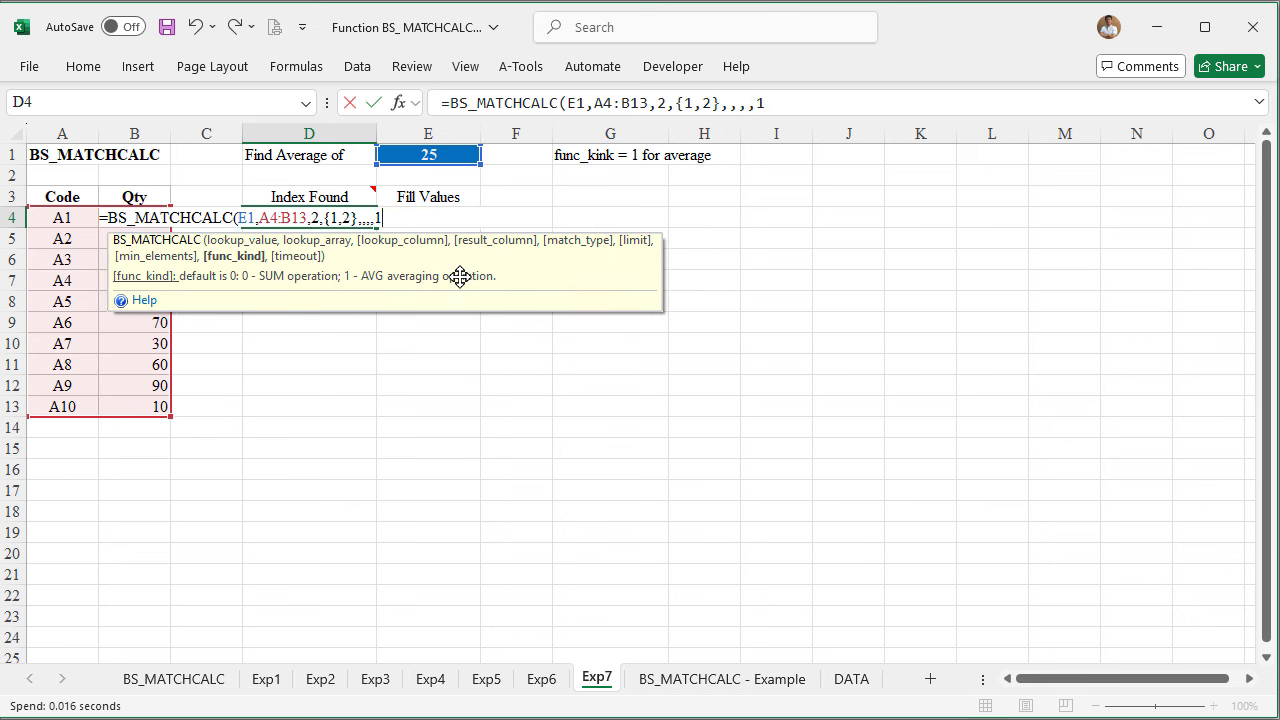
pyautogui.write(')')
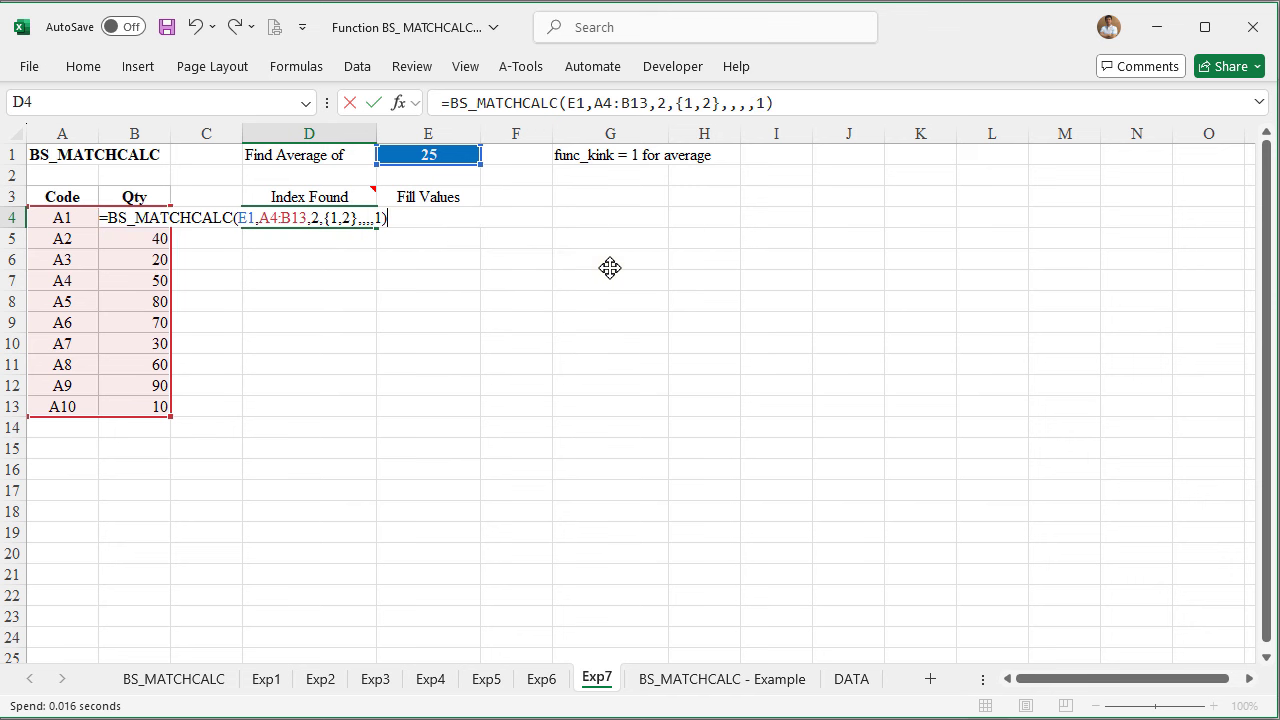
# Wrap the D4 formula in BS_FILLARRAY and commit it as an array formula
pyautogui.click(448, 103)
pyautogui.write('BS_FI')
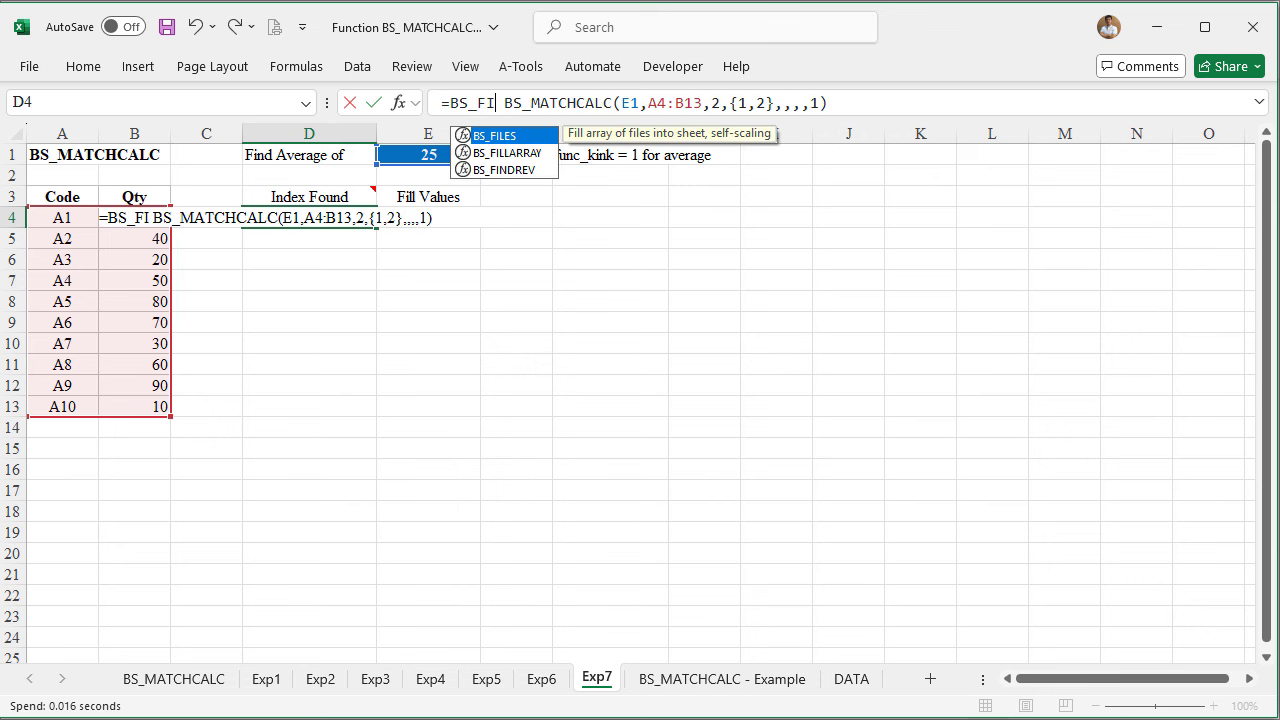
pyautogui.press('Tab')
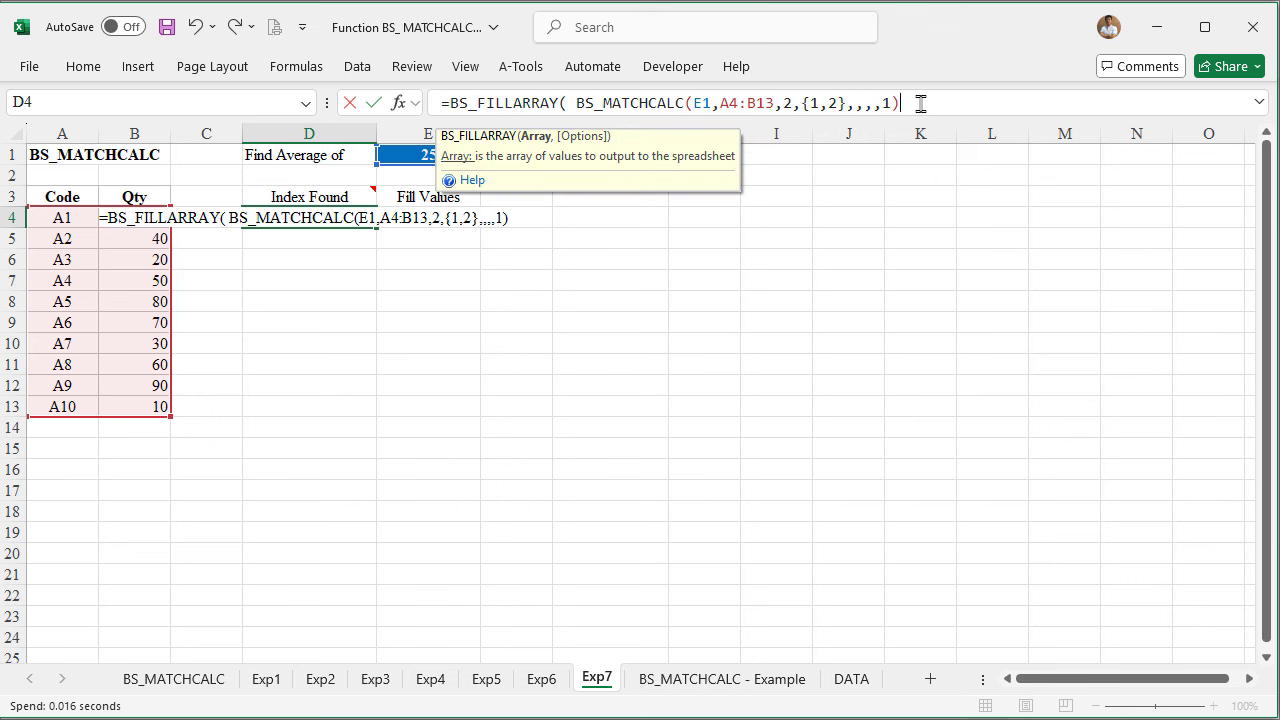
pyautogui.write(')')
pyautogui.hotkey('ctrl', 'shift', 'Return')
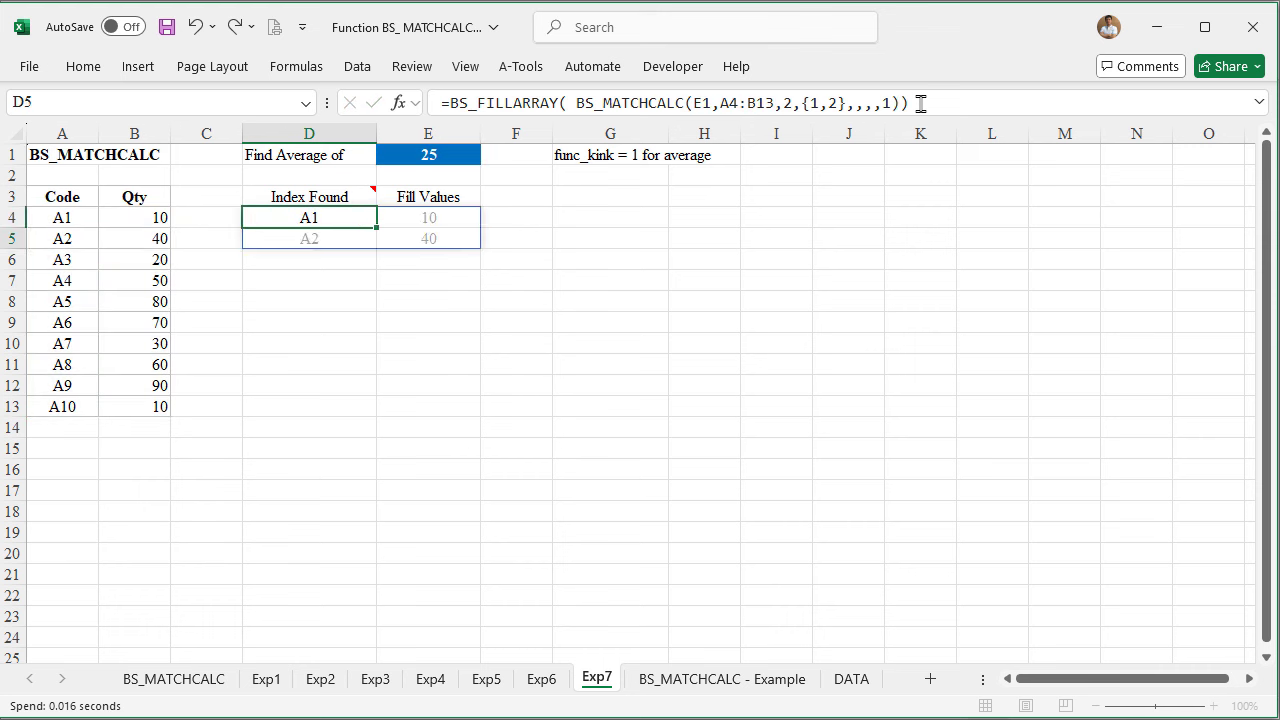
# Select the returned codes and then E4:E5 to confirm the values 10 and 40 average 25
pyautogui.click(340, 216)
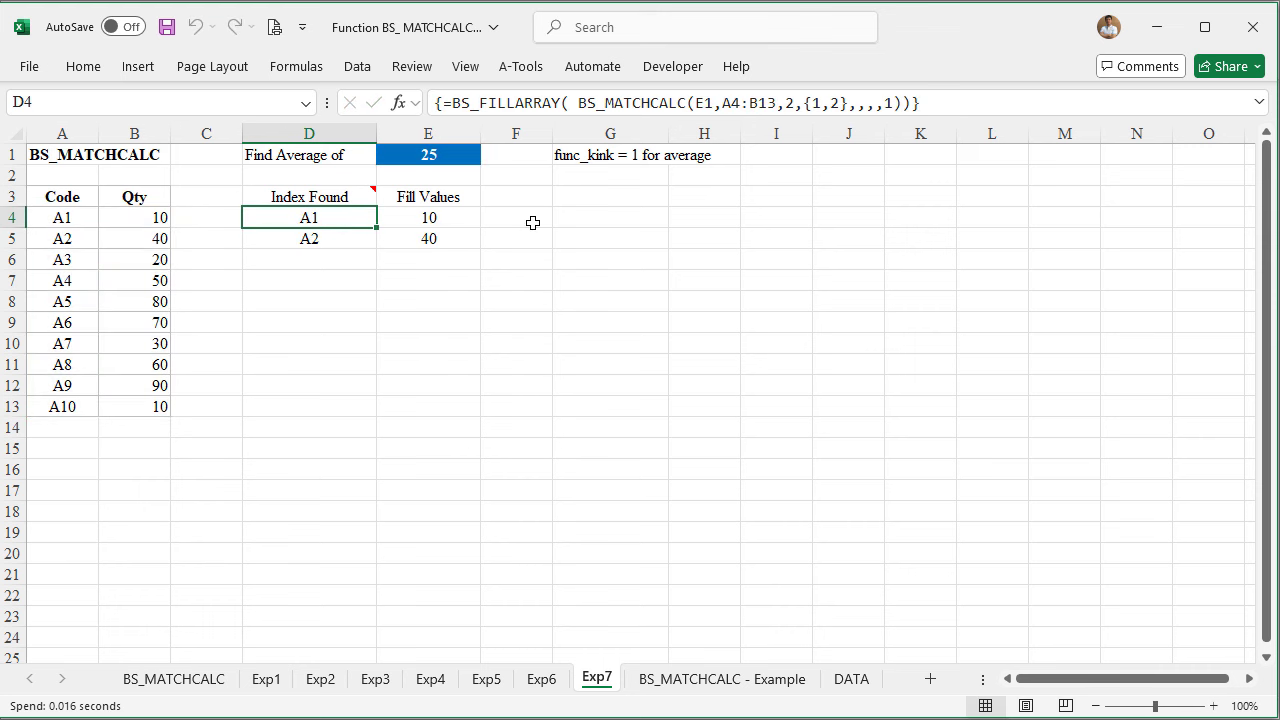
pyautogui.hotkey('shift', 'Down')
pyautogui.press('Right')
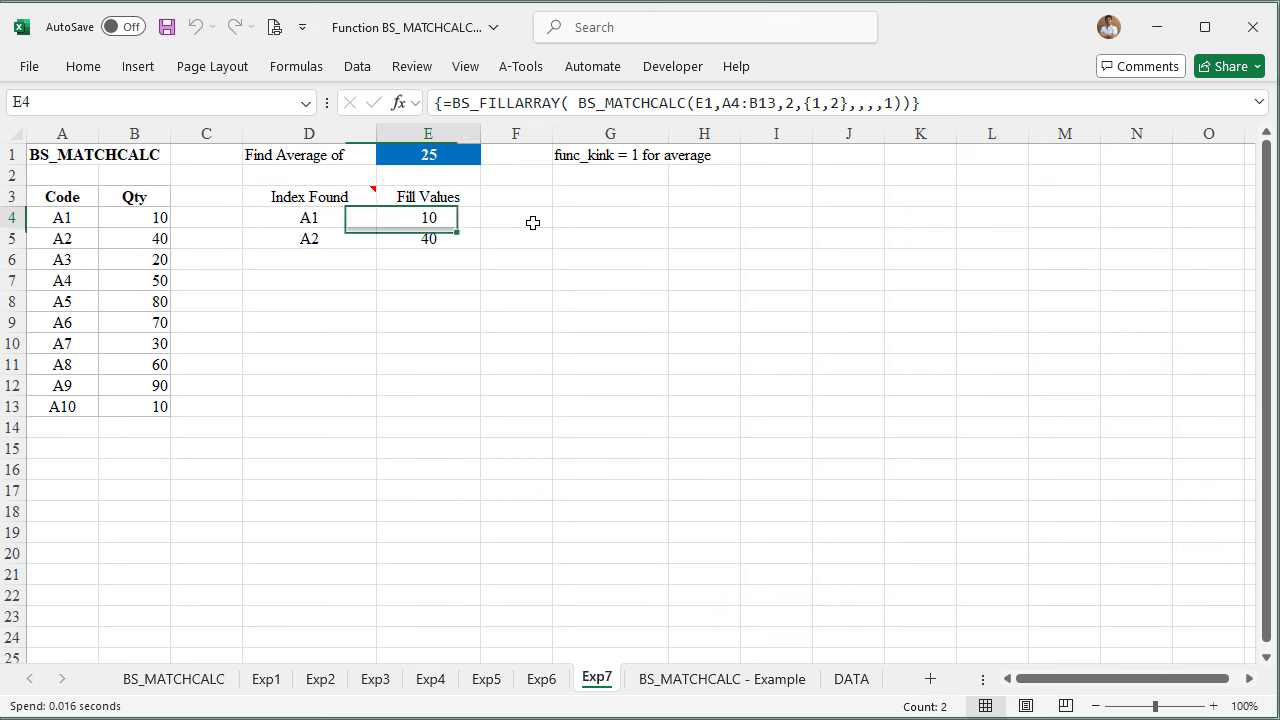
pyautogui.hotkey('shift', 'Down')
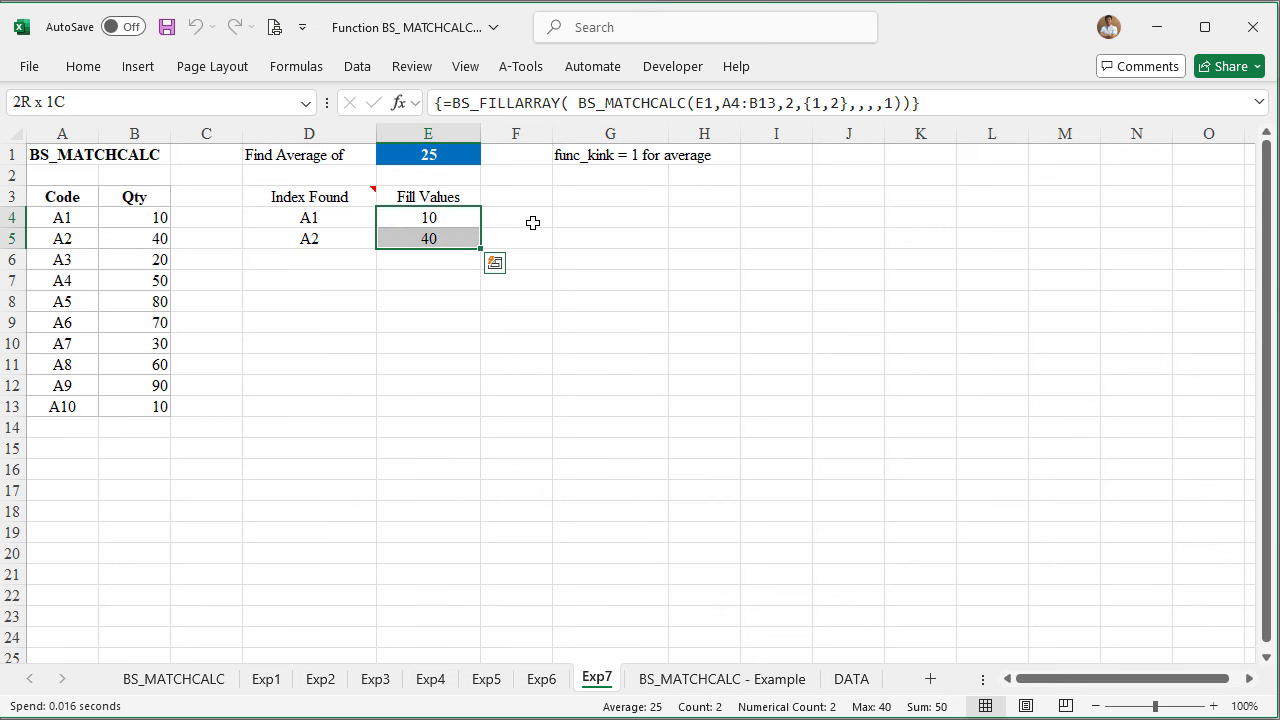
pyautogui.click(414, 224)
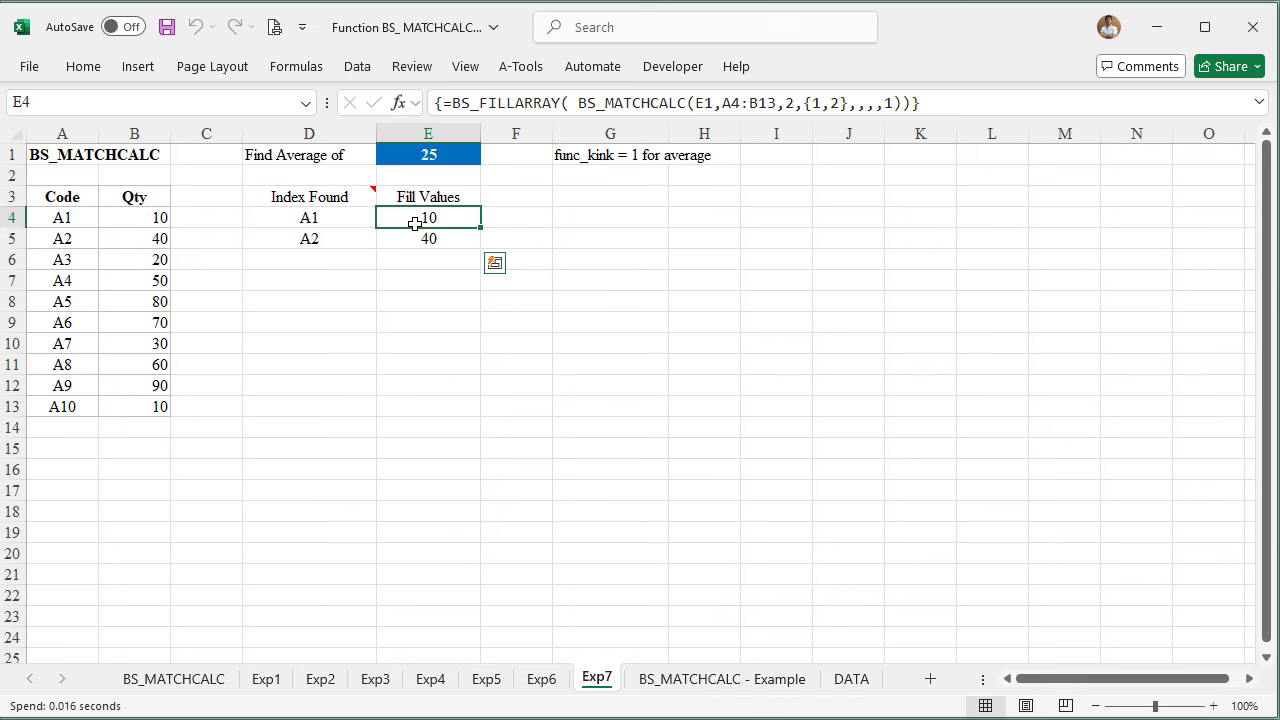
pyautogui.moveTo(414, 224); pyautogui.dragTo(416, 238)
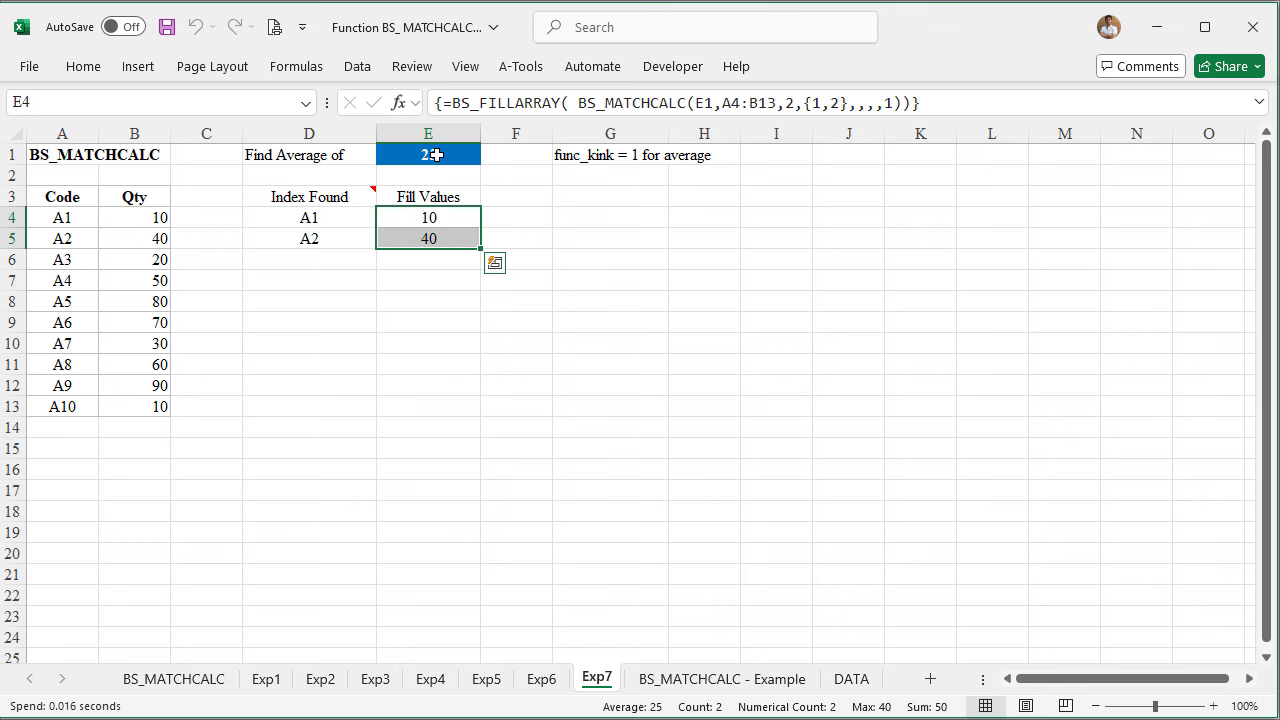
# Change the E1 target to 30
pyautogui.click(437, 155)
pyautogui.write('30')
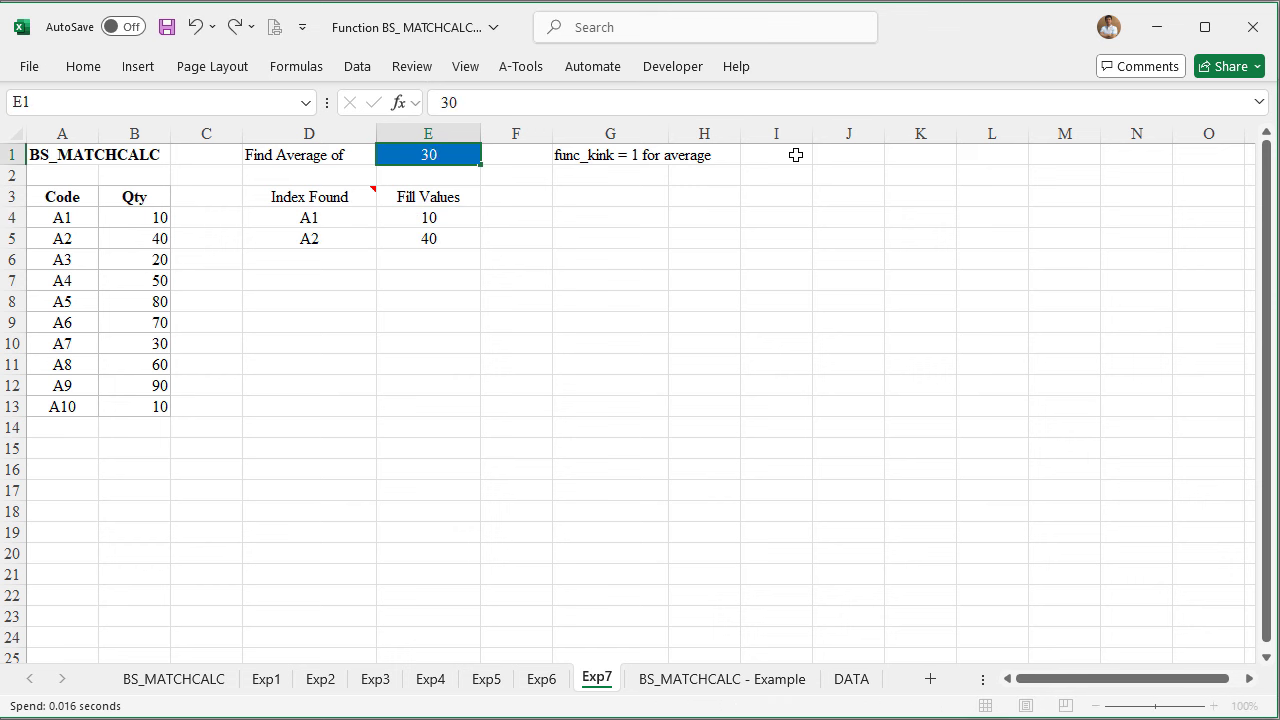
pyautogui.press('Return')
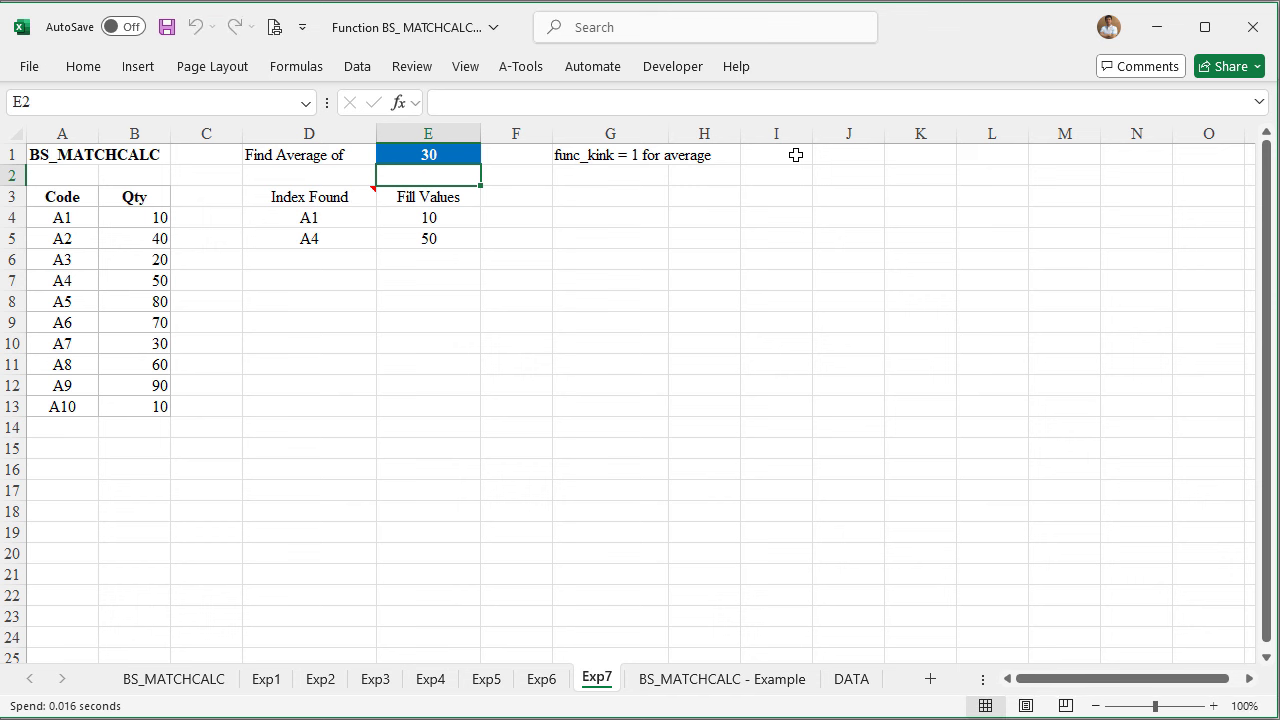
# Review the new A1/10 and A4/50 results and E1's formula, then move to the BS_MATCHCALC - Example sheet
pyautogui.press('Down')
pyautogui.press('Down')
pyautogui.press('Left')
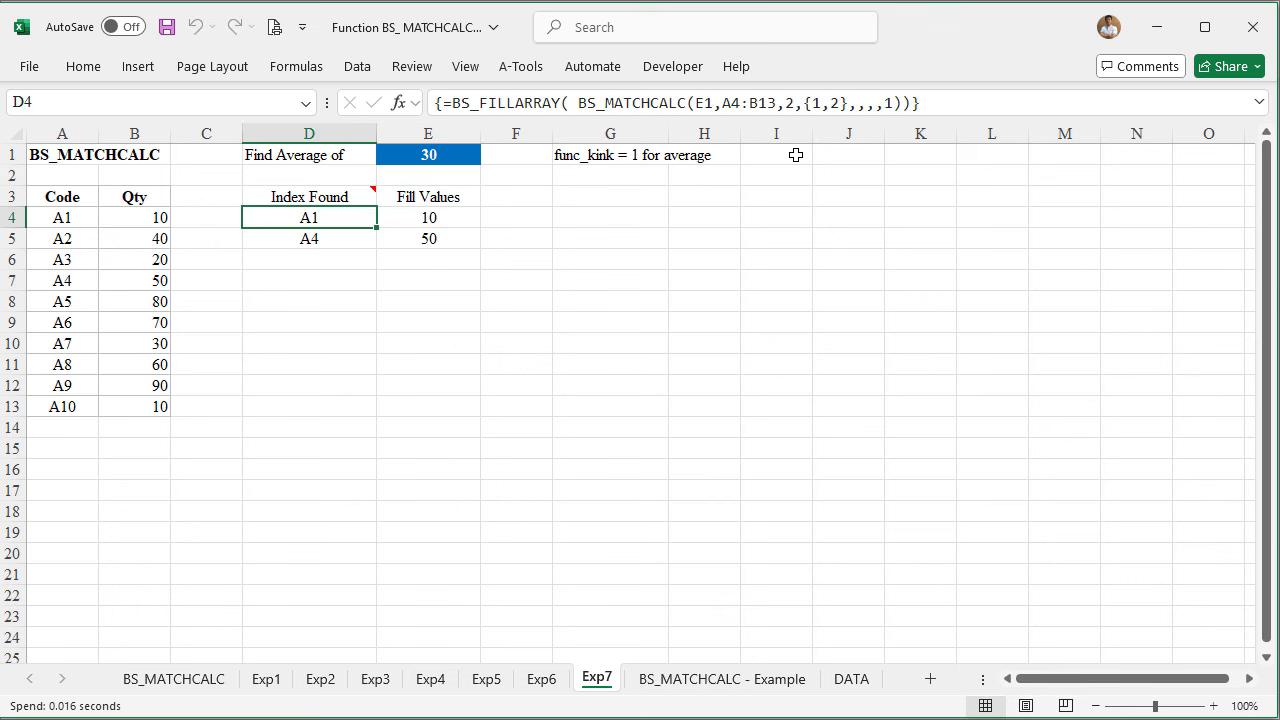
pyautogui.hotkey('shift', 'Down')
pyautogui.hotkey('shift', 'Right')
pyautogui.press('Up')
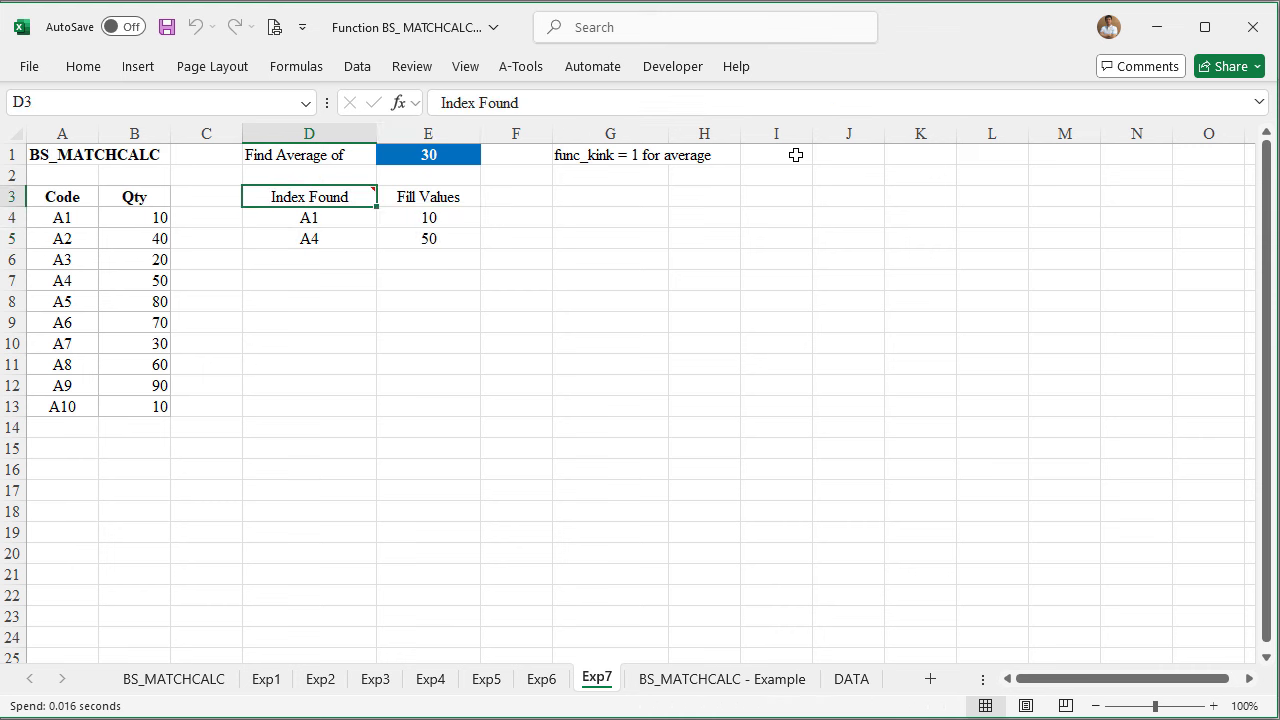
pyautogui.press('Right')
pyautogui.press('Down')
pyautogui.hotkey('shift', 'Down')
pyautogui.click(438, 152)
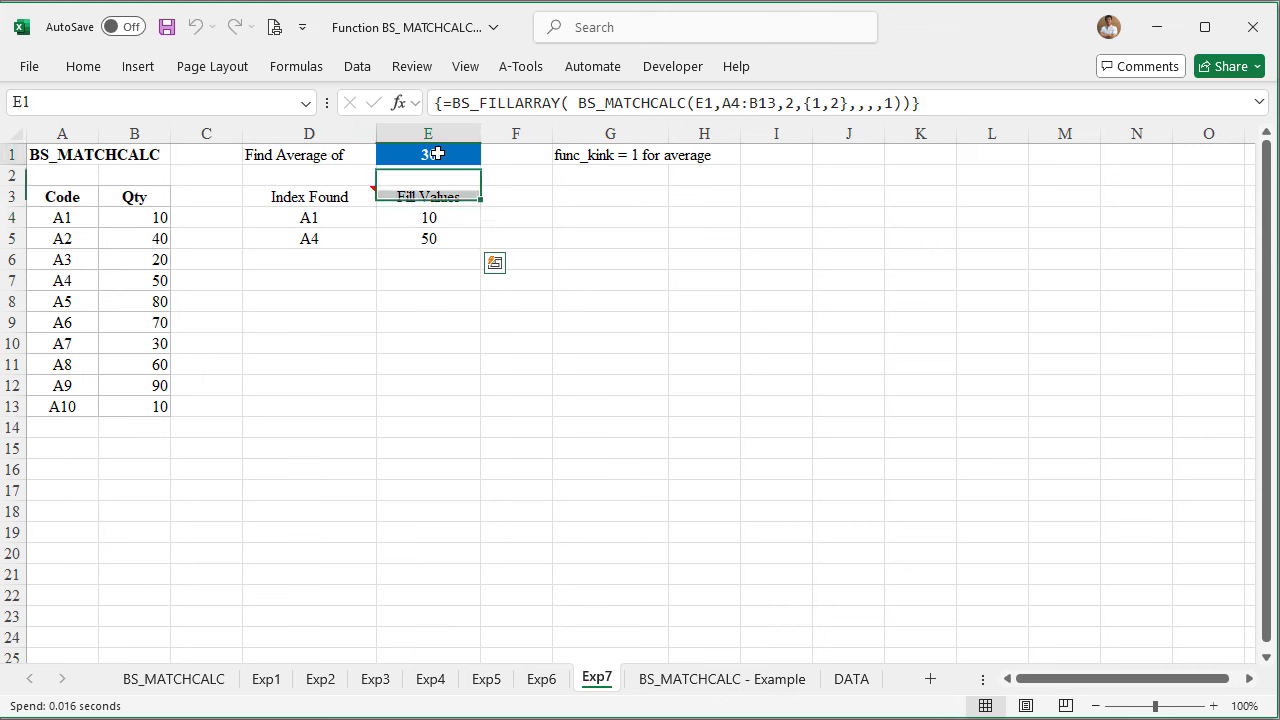
pyautogui.hotkey('ctrl', 'pagedown')
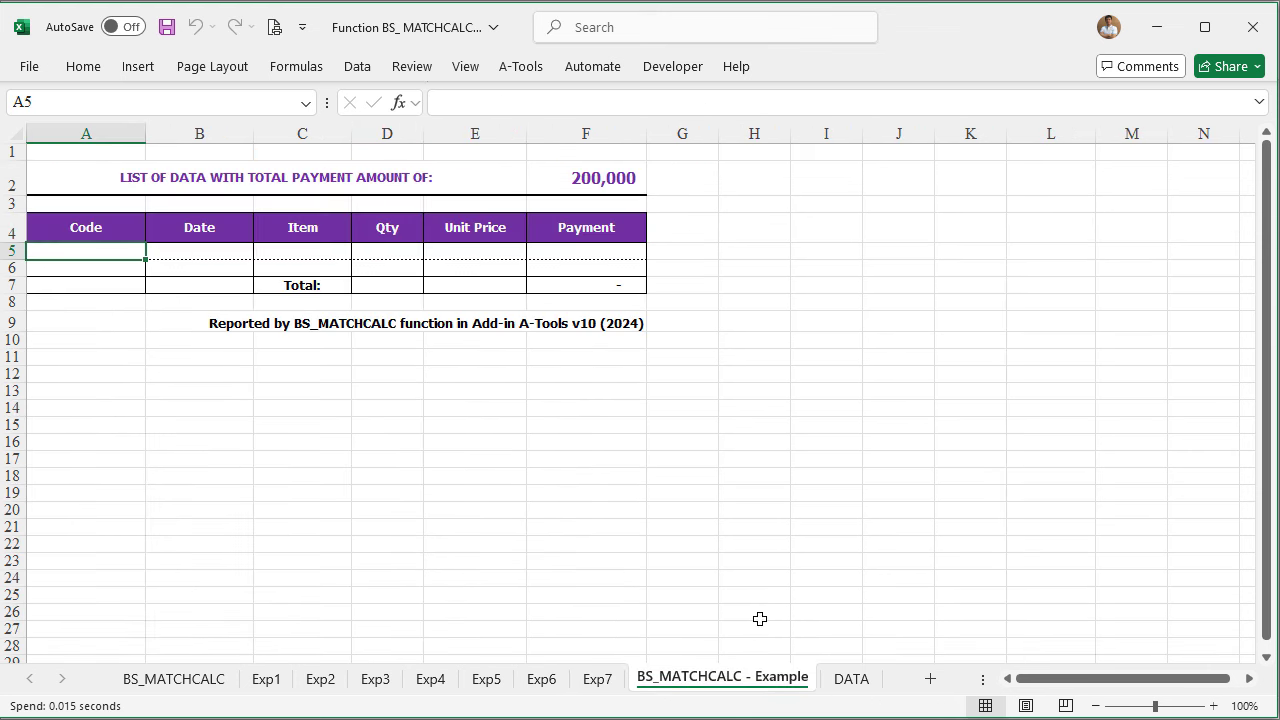
pyautogui.click(843, 682)
pyautogui.click(377, 344)
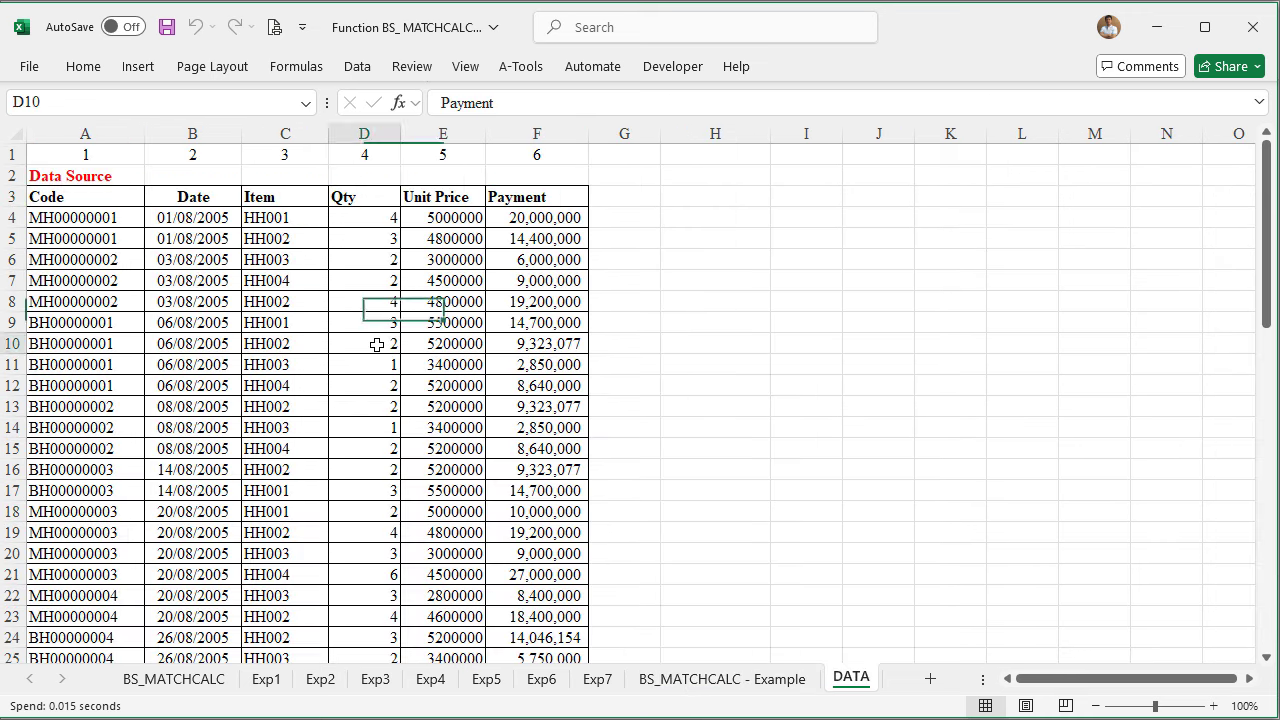
pyautogui.hotkey('ctrl', 'Home')
pyautogui.press('Down')
pyautogui.press('Down')
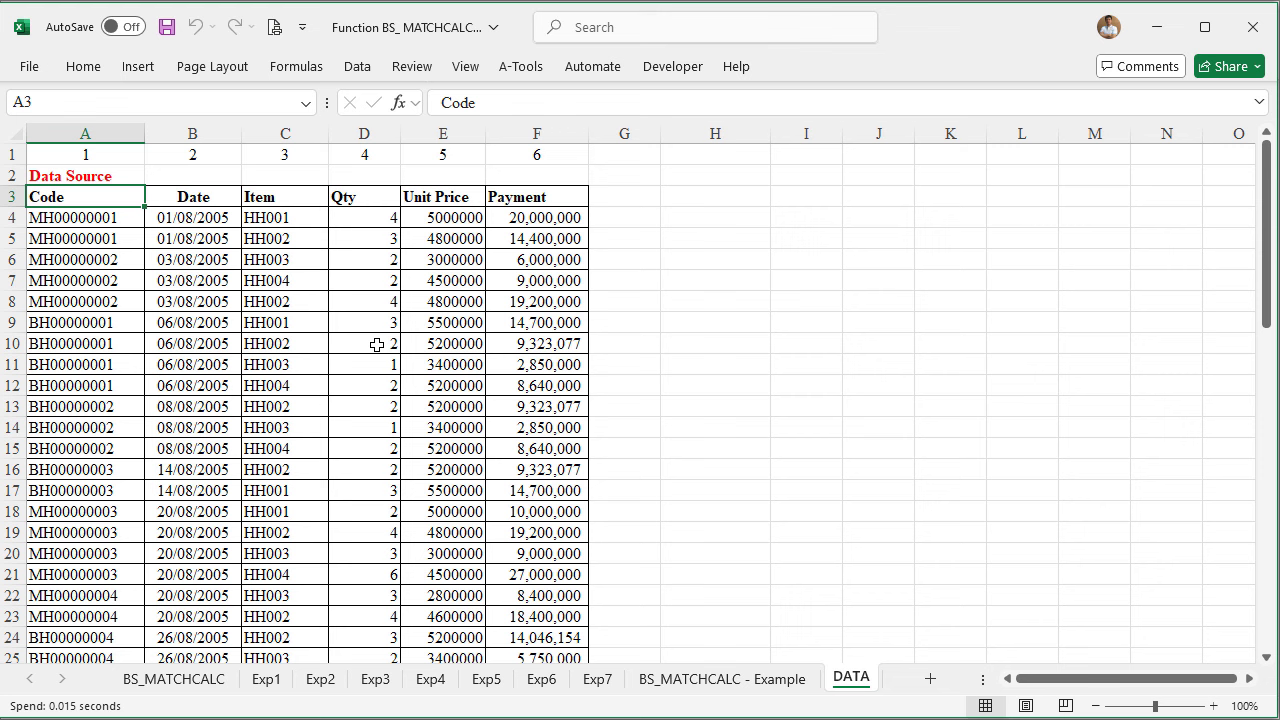
pyautogui.press('Right')
pyautogui.press('Right')
pyautogui.press('Right')
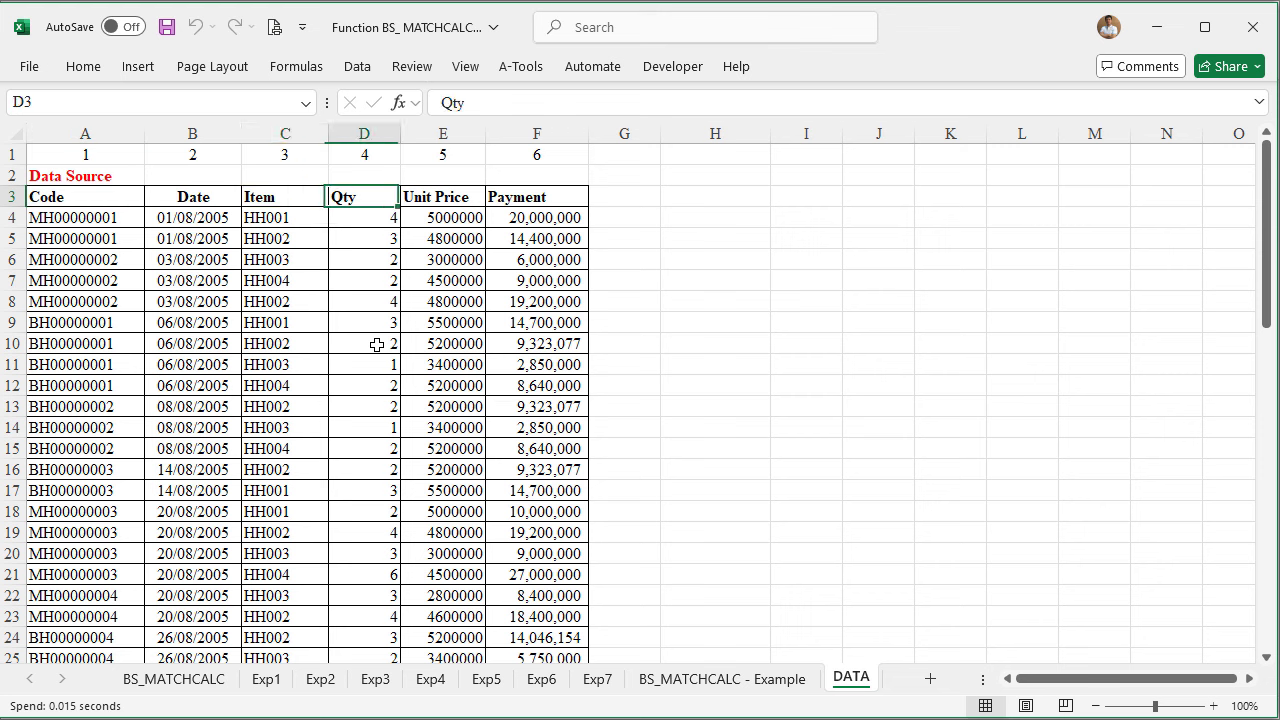
pyautogui.press('Left')
pyautogui.press('Left')
pyautogui.press('Left')
pyautogui.press('Down')
pyautogui.press('Right')
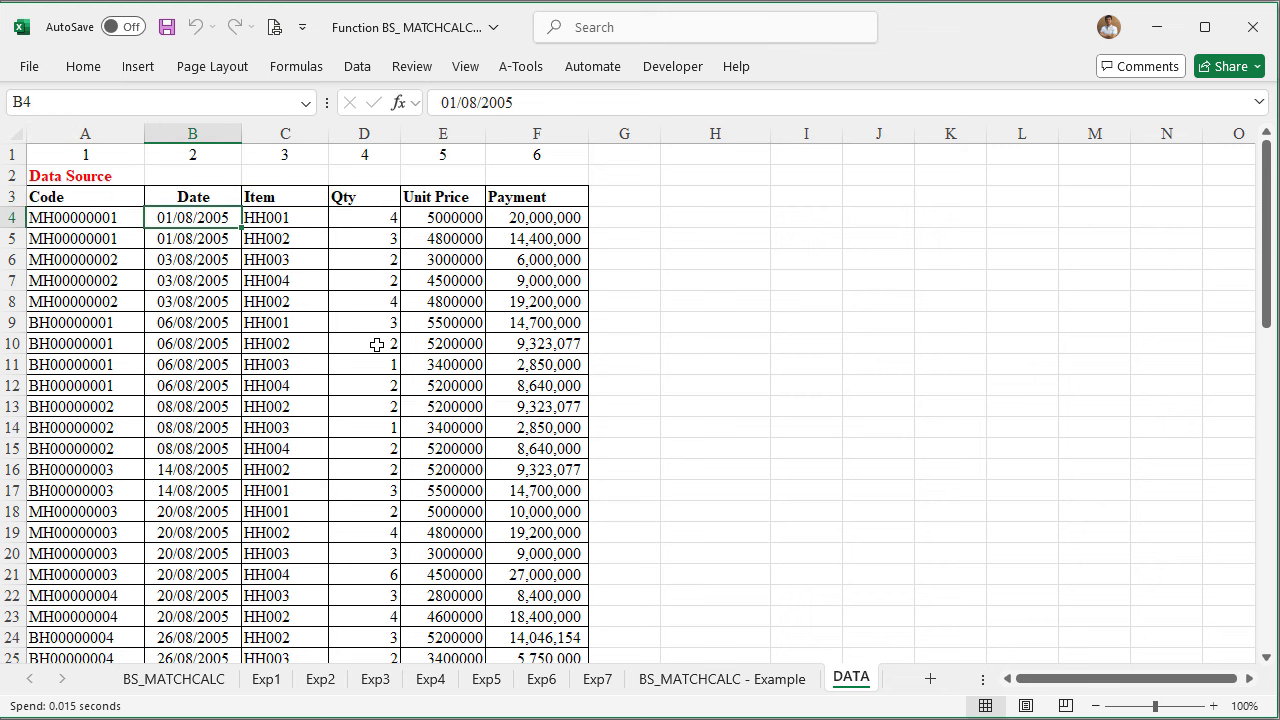
pyautogui.press('Right')
pyautogui.press('Up')
pyautogui.press('Right')
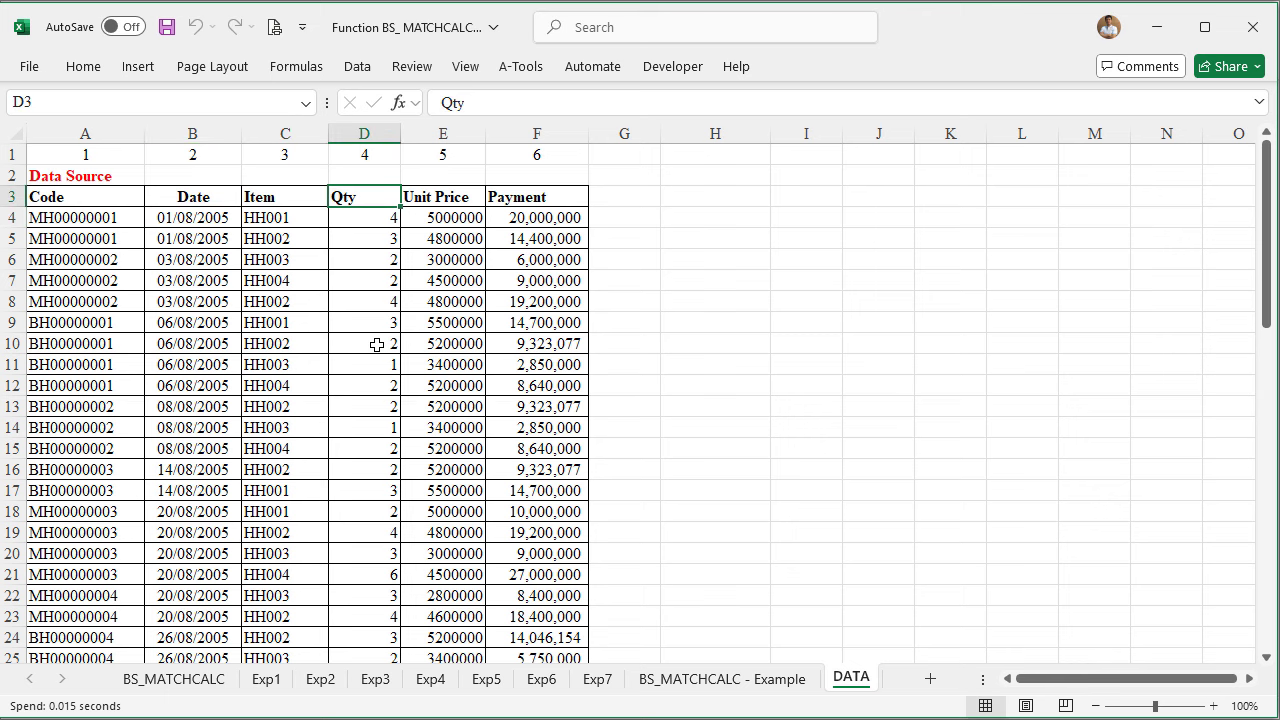
pyautogui.press('Right')
pyautogui.press('Right')
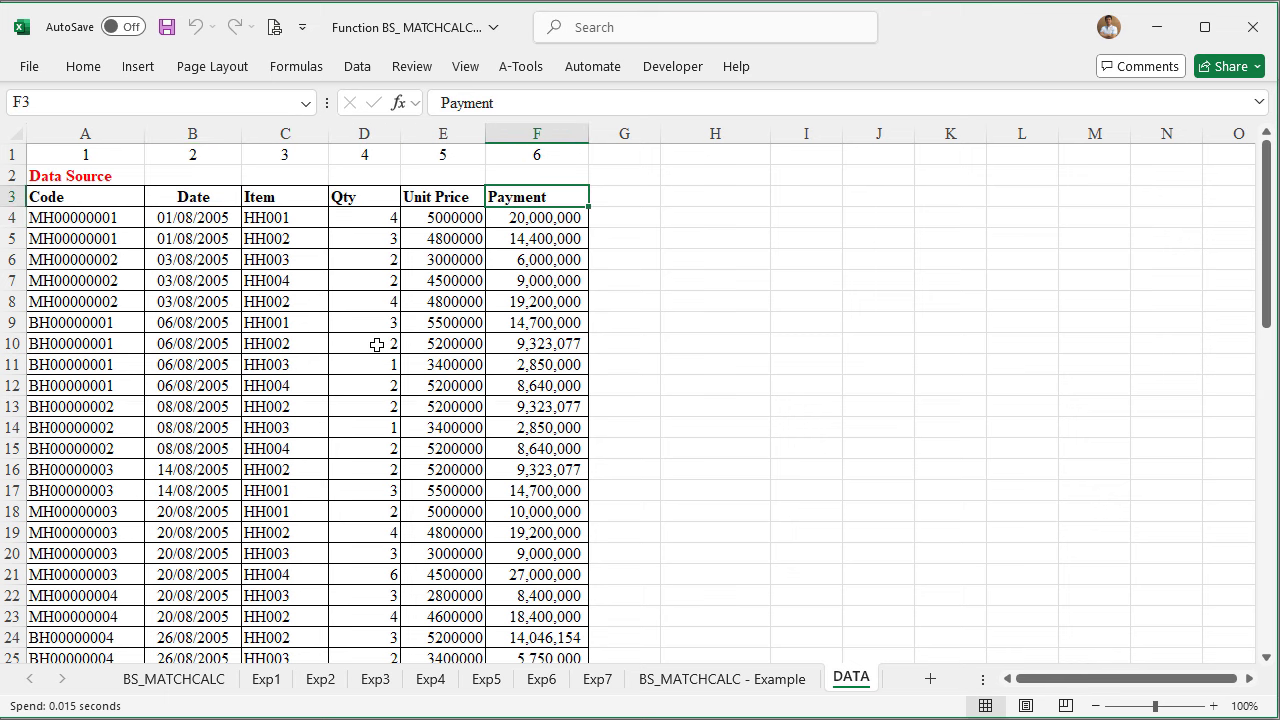
pyautogui.click(722, 679)
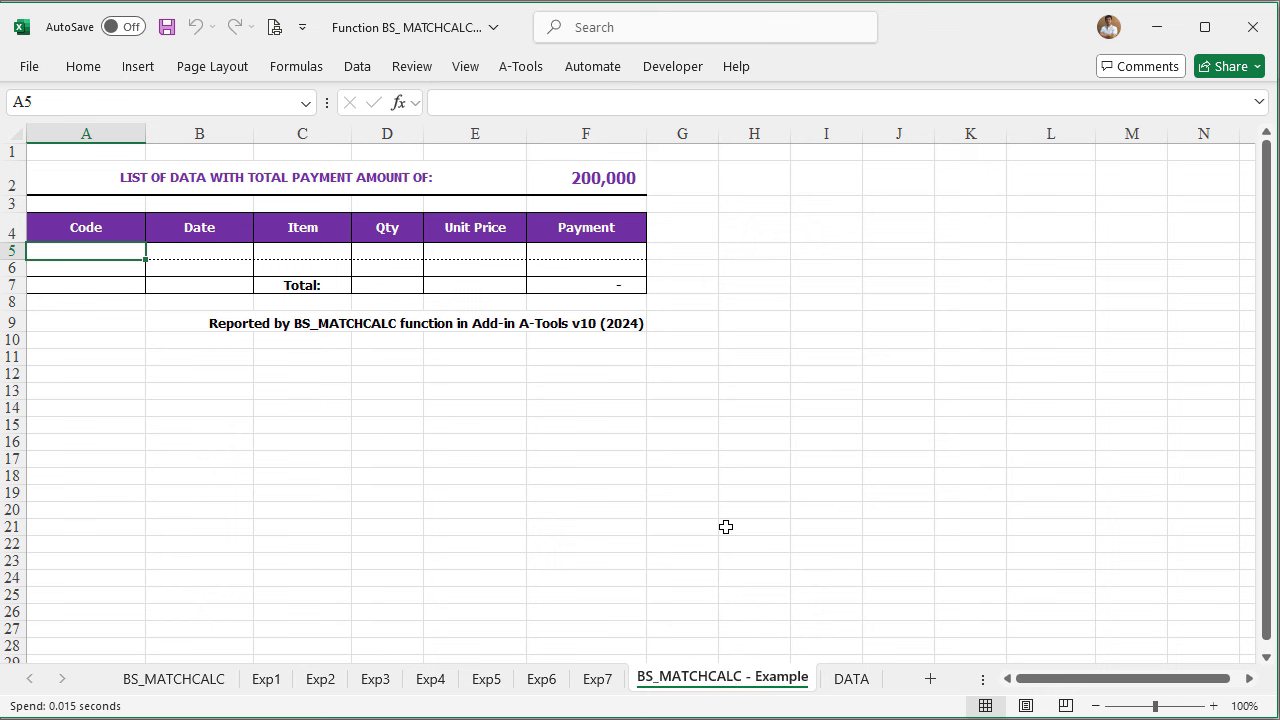
# Review the 200,000 target in F2 and the empty report body with its Payment cells
pyautogui.click(606, 178)
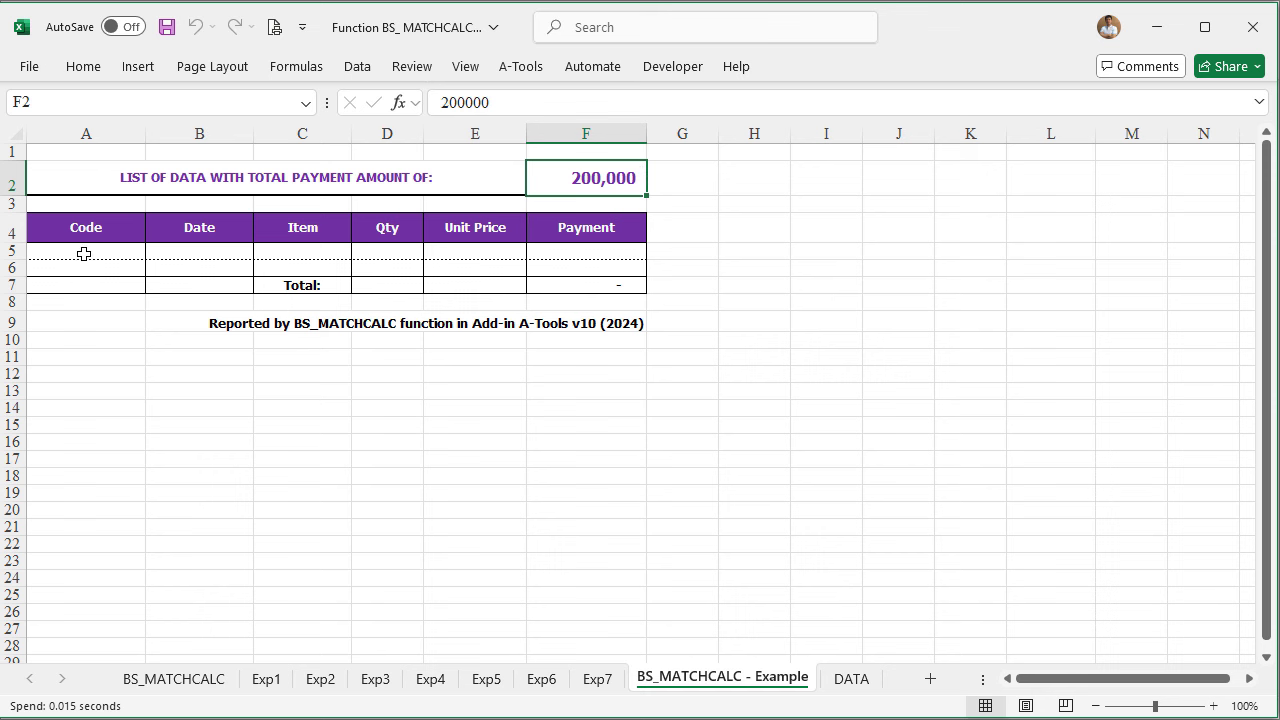
pyautogui.moveTo(84, 252); pyautogui.dragTo(536, 284)
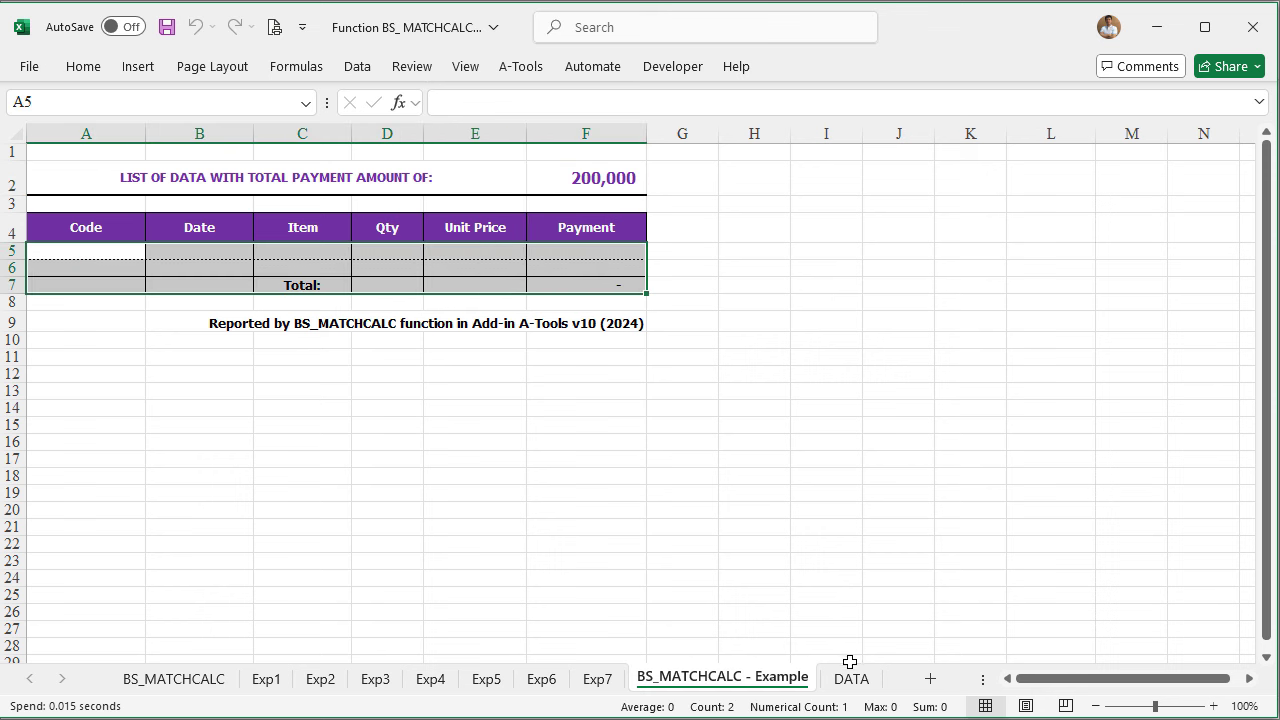
pyautogui.moveTo(586, 251); pyautogui.dragTo(589, 270)
pyautogui.click(586, 178)
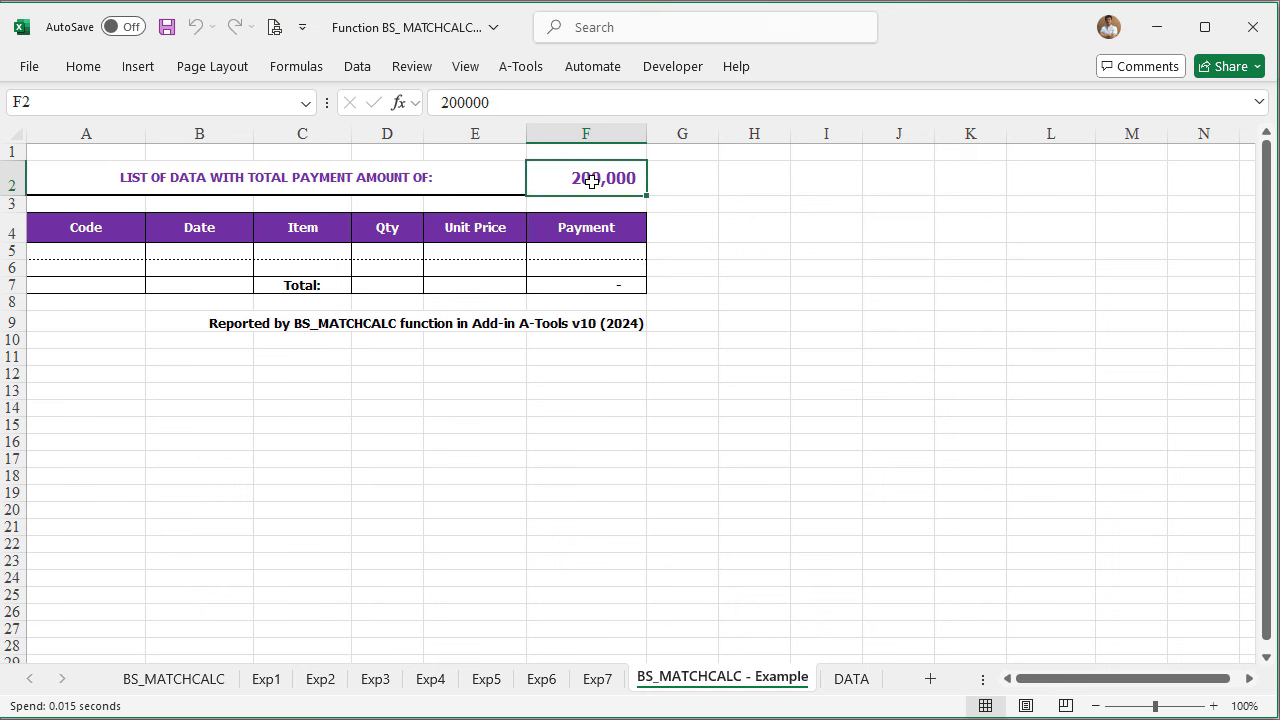
# Enter =BS_MATCHCALC(F2,DATA!A4:F64,6,"*") in A5 to match the Payment column against F2
pyautogui.click(86, 251)
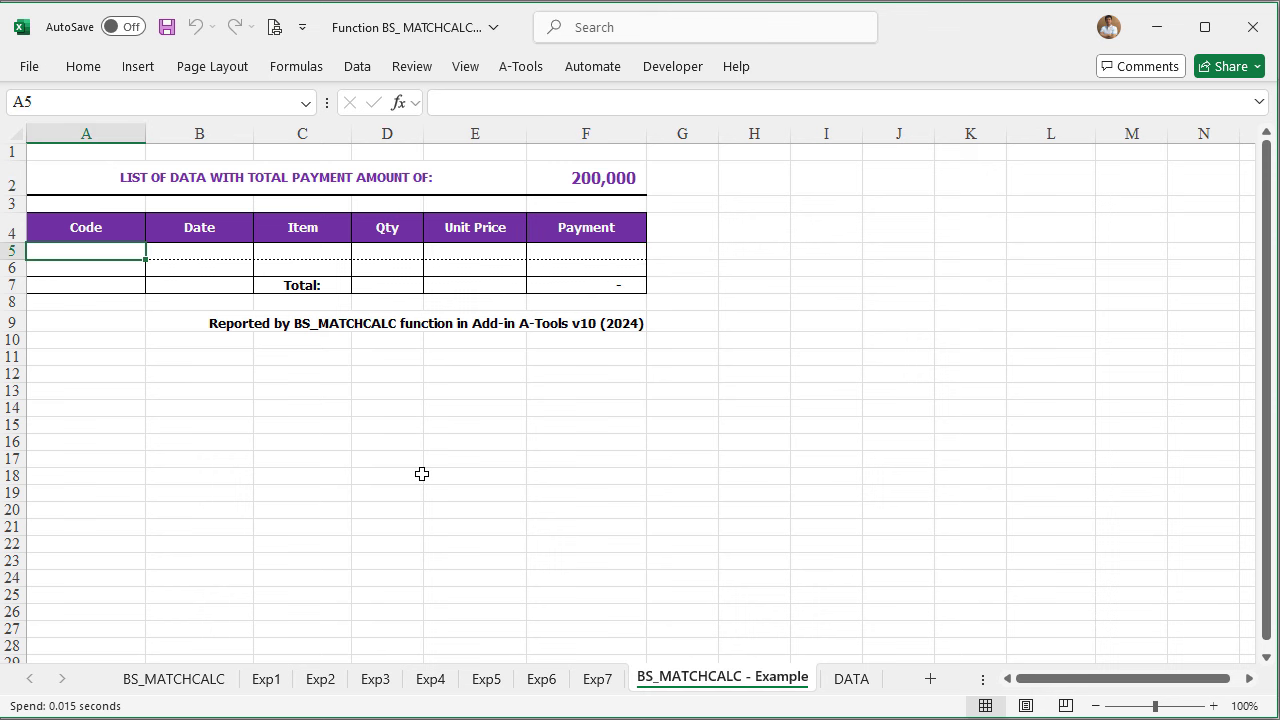
pyautogui.write('=')
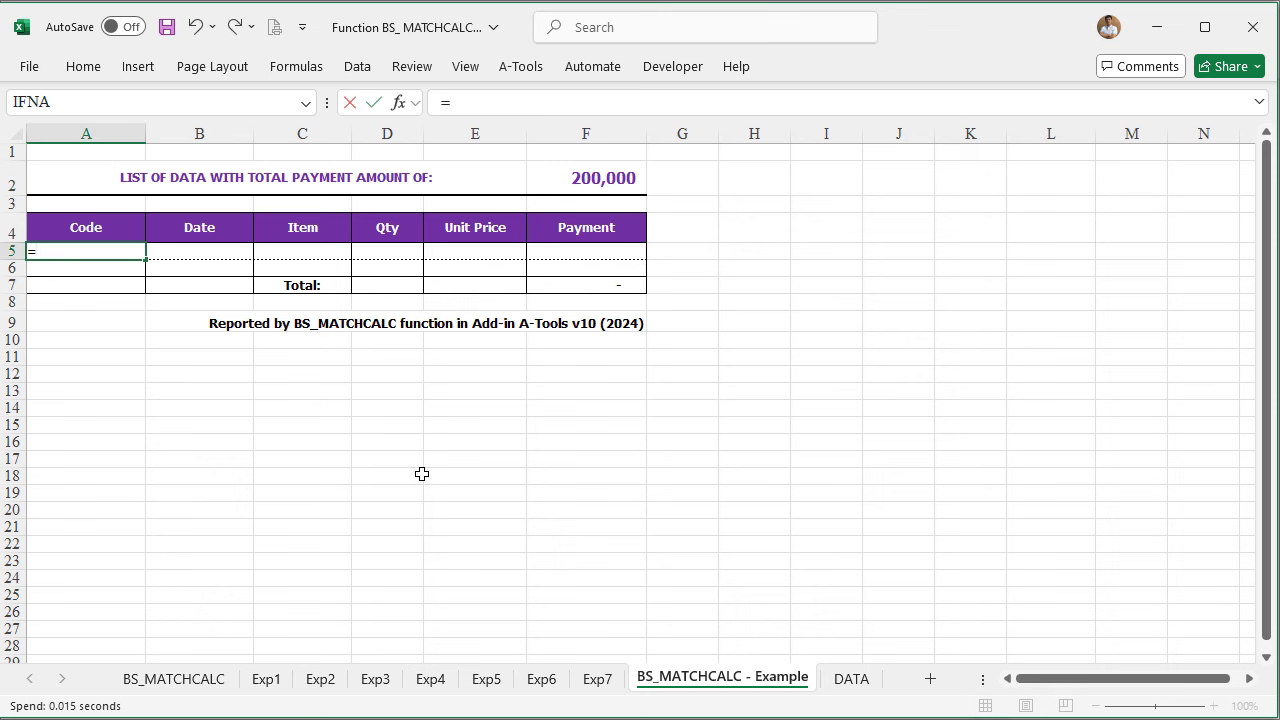
pyautogui.write('BS_')
pyautogui.write('MATCHCALC(')
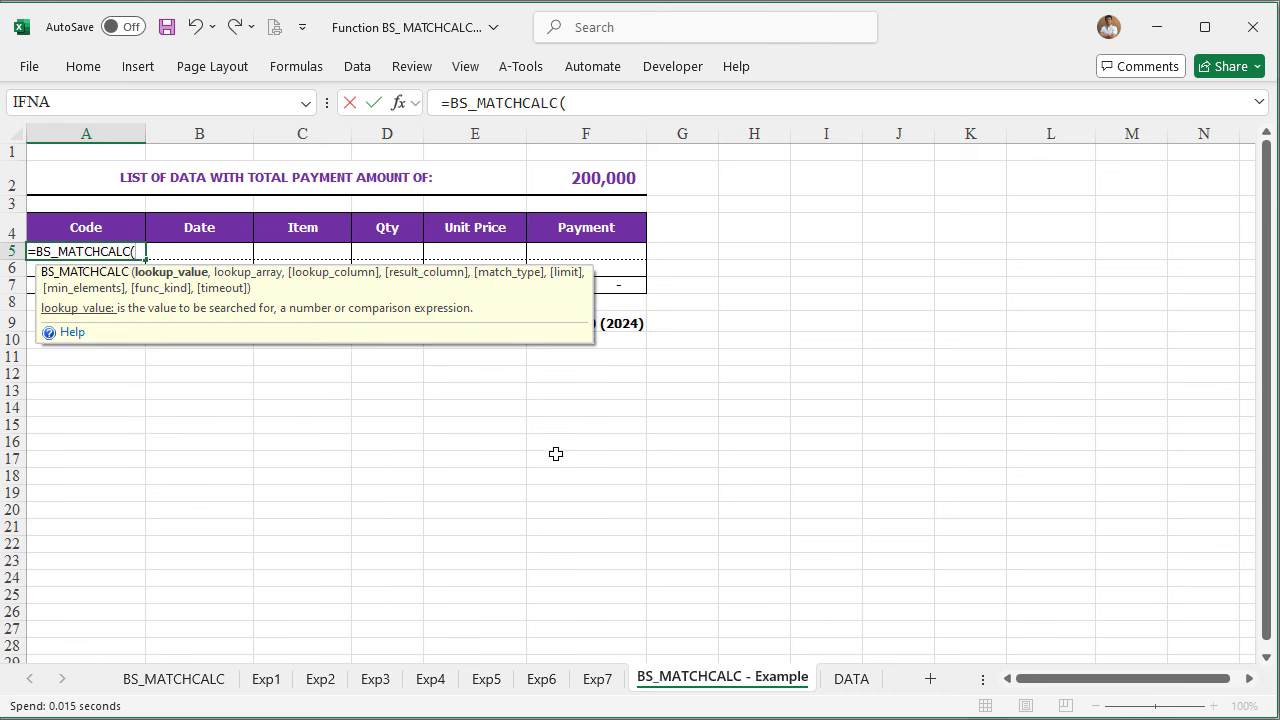
pyautogui.click(602, 177)
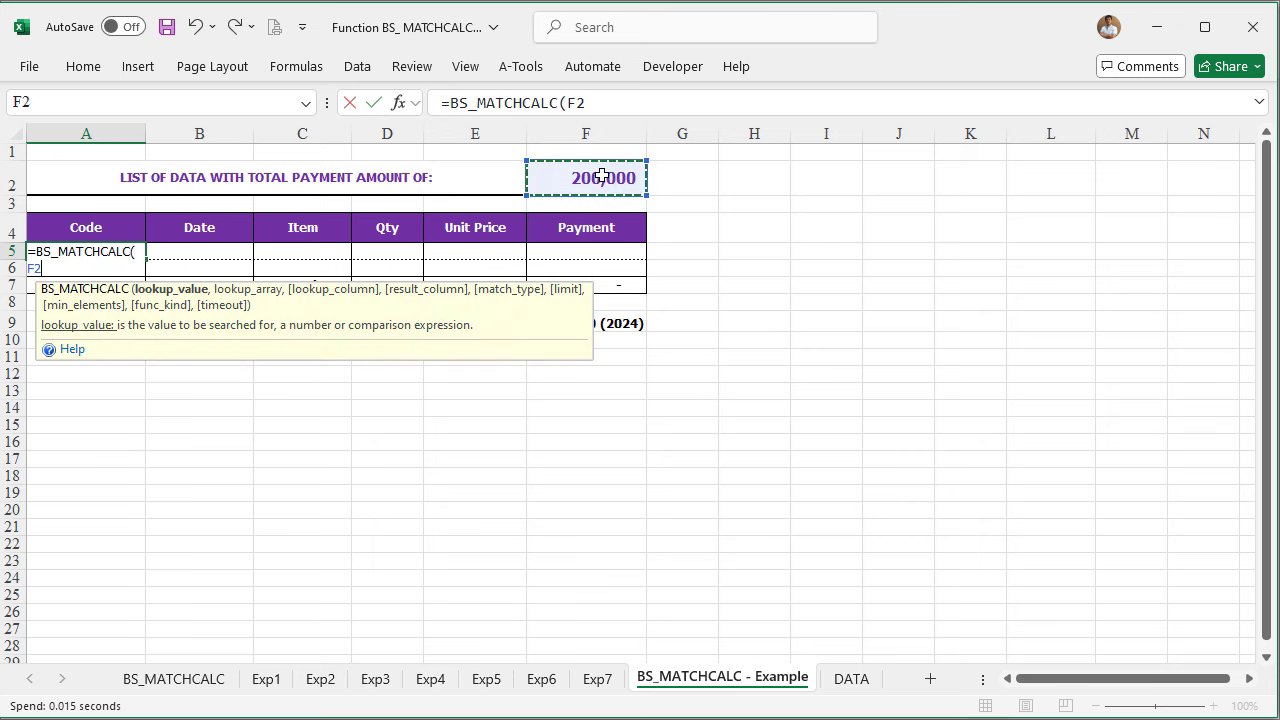
pyautogui.write(',')
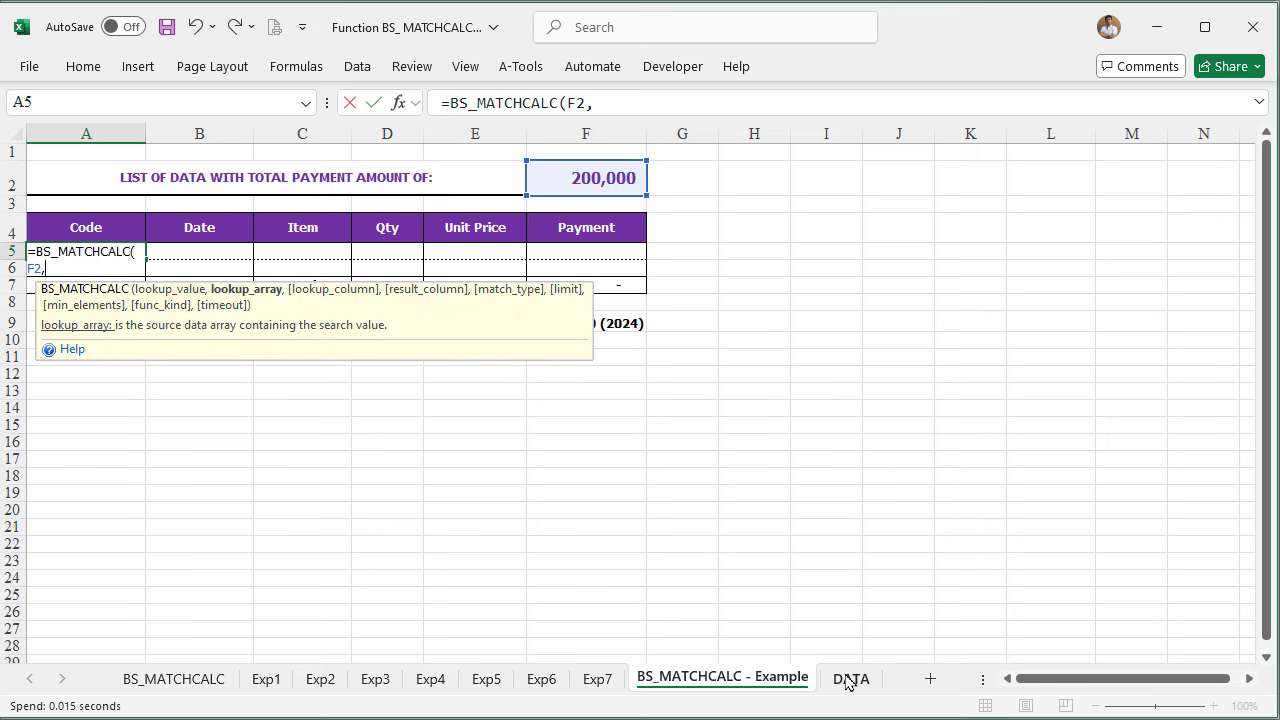
pyautogui.click(845, 681)
pyautogui.click(102, 216)
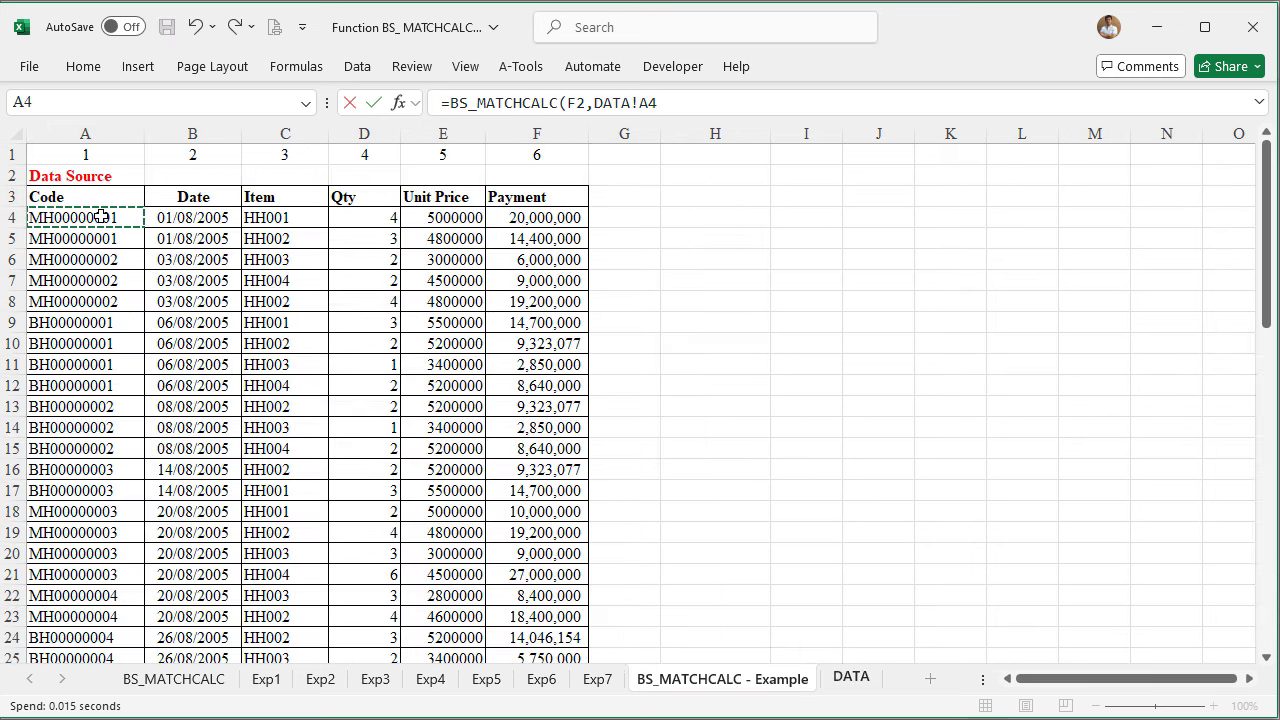
pyautogui.hotkey('shift', 'Right')
pyautogui.hotkey('shift', 'Right')
pyautogui.hotkey('shift', 'Right')
pyautogui.hotkey('shift', 'Right')
pyautogui.hotkey('shift', 'Right')
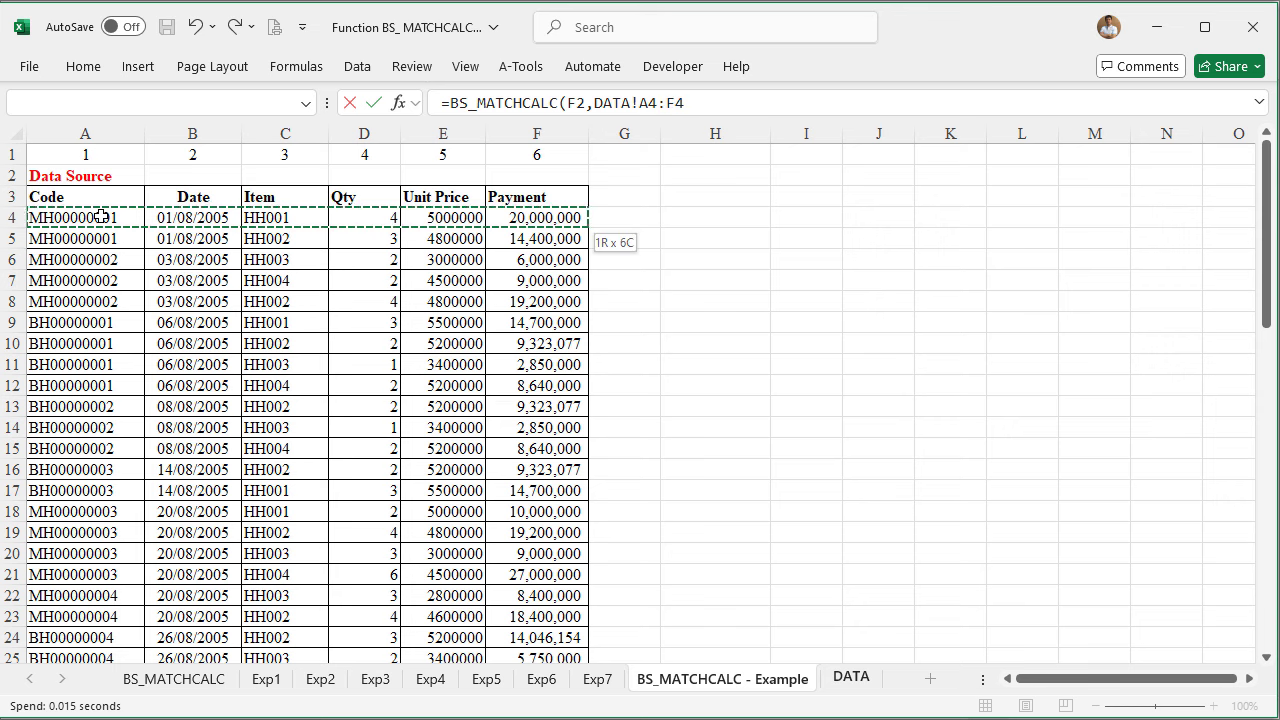
pyautogui.hotkey('ctrl', 'shift', 'Down')
pyautogui.write('64,')
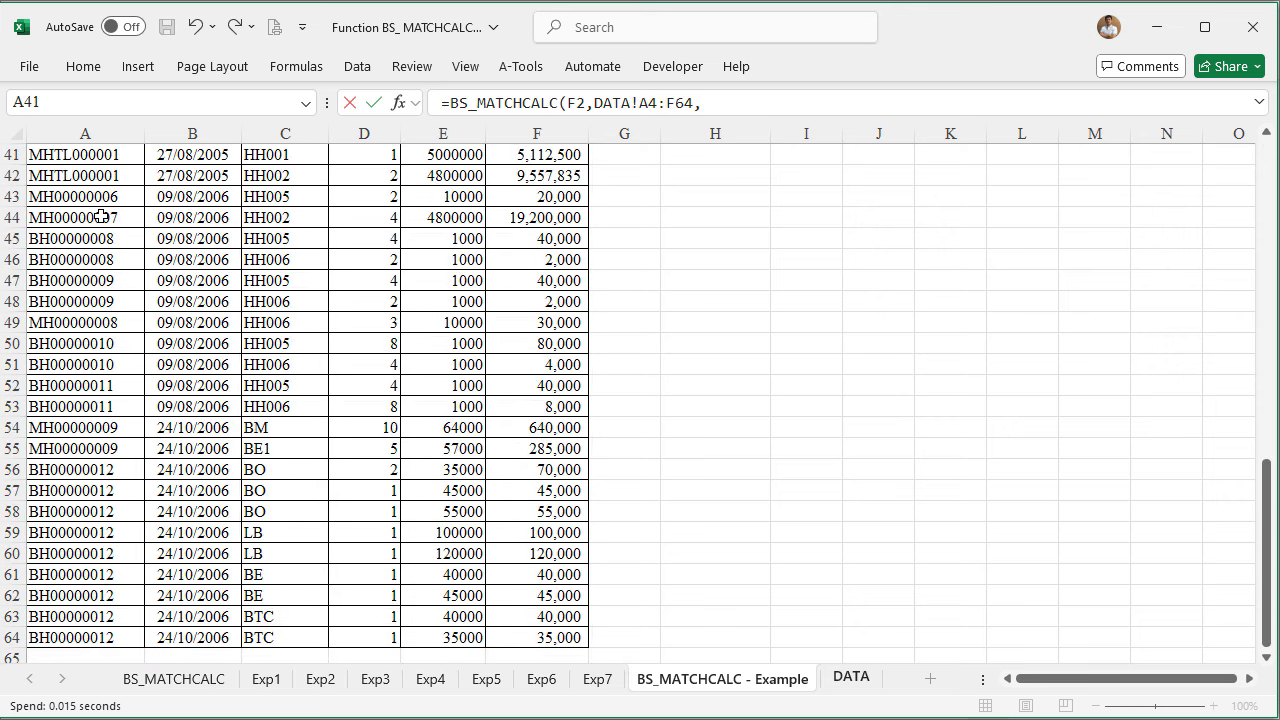
pyautogui.write('2')
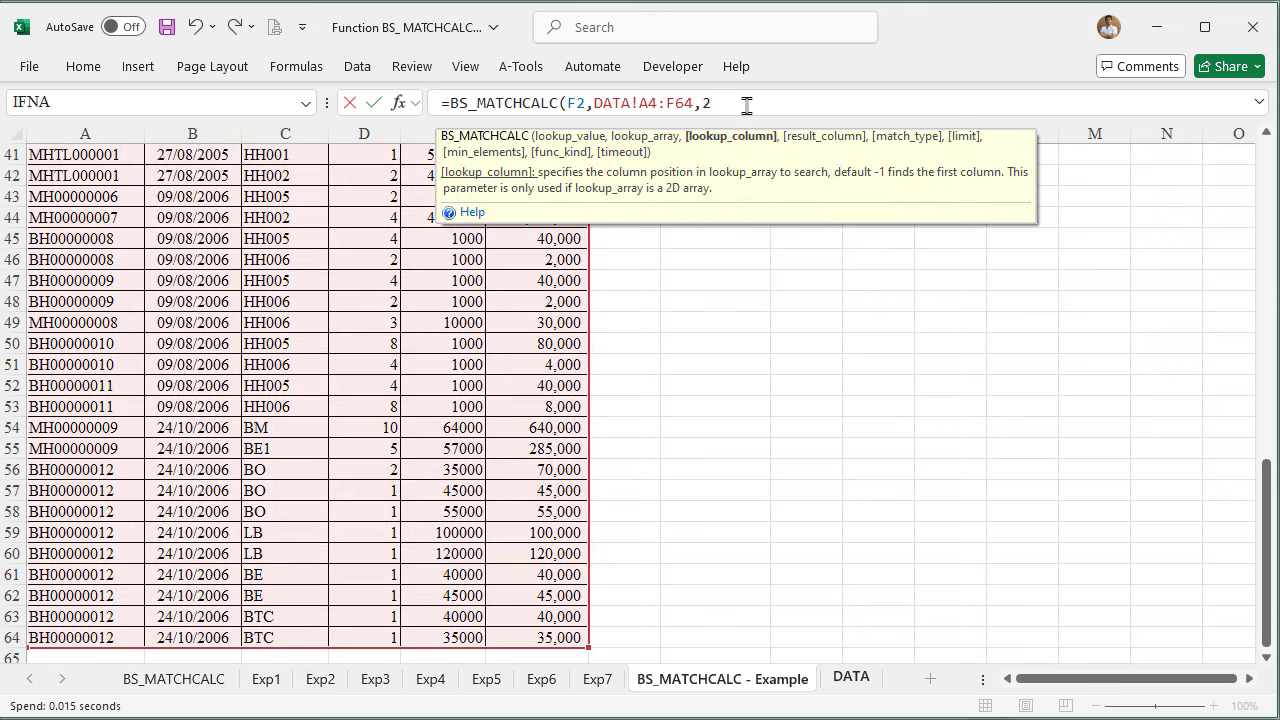
pyautogui.press('BackSpace')
pyautogui.write('6')
pyautogui.write(',')
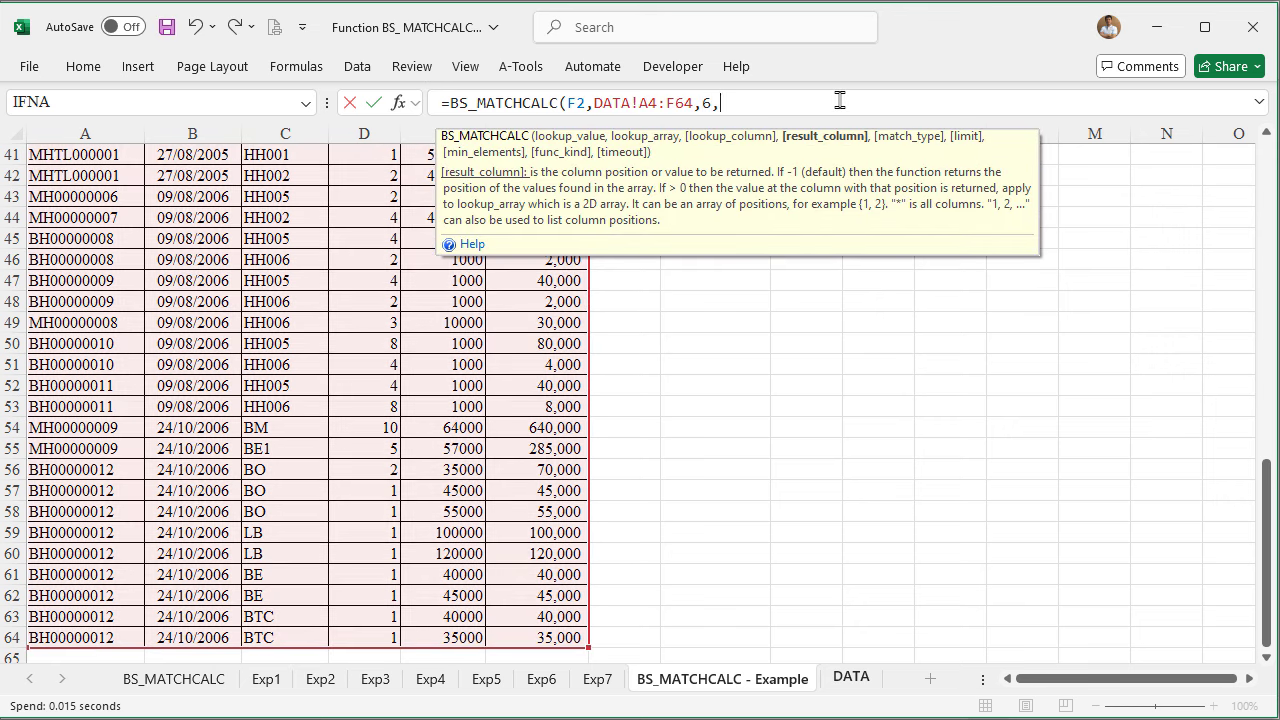
pyautogui.write('"*"')
pyautogui.write(')')
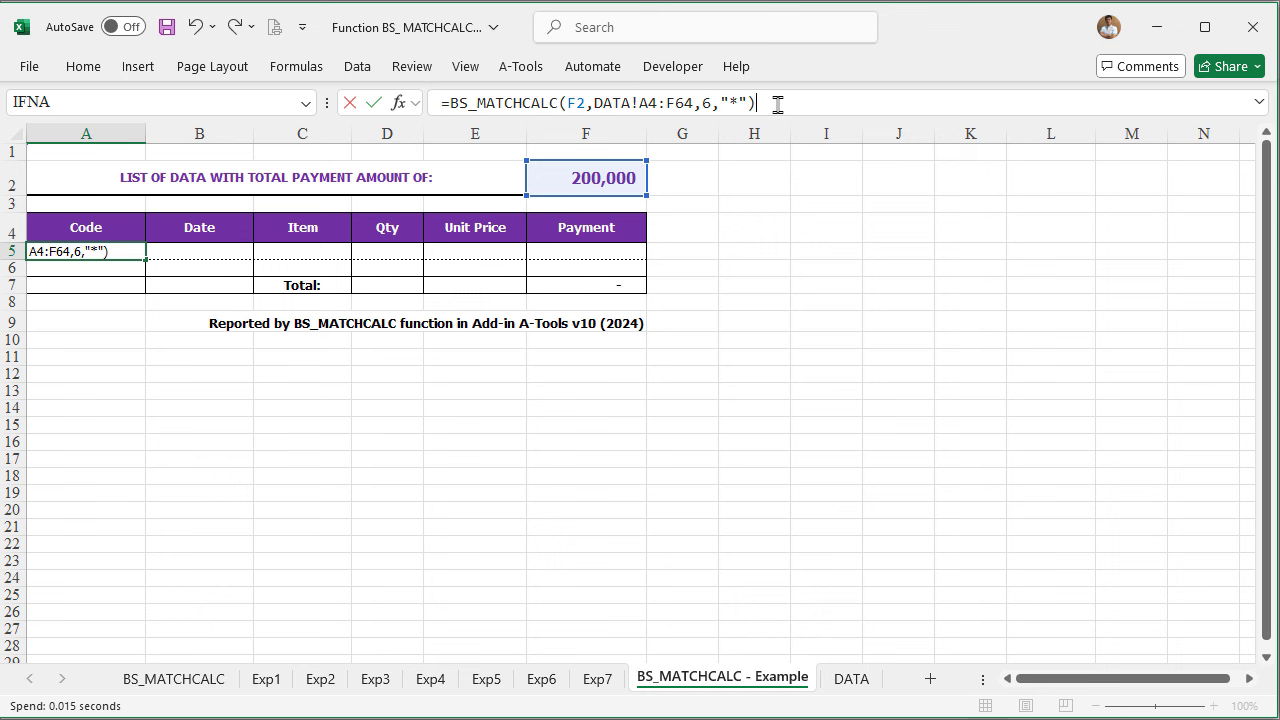
# Wrap A5 as =BS_FILLARRAY(BS_MATCHCALC(F2,DATA!A4:F64,6,"*"),"INSERT=YES") and array-enter it
pyautogui.click(447, 103)
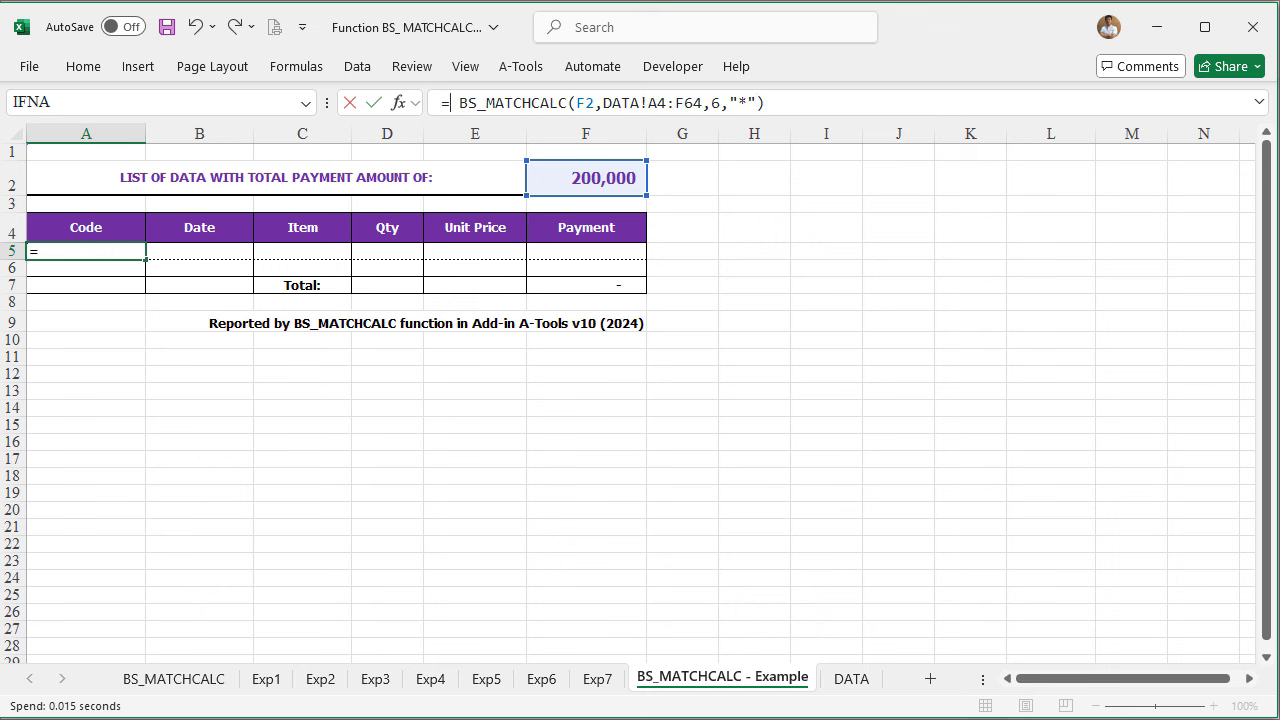
pyautogui.write('BS_FI')
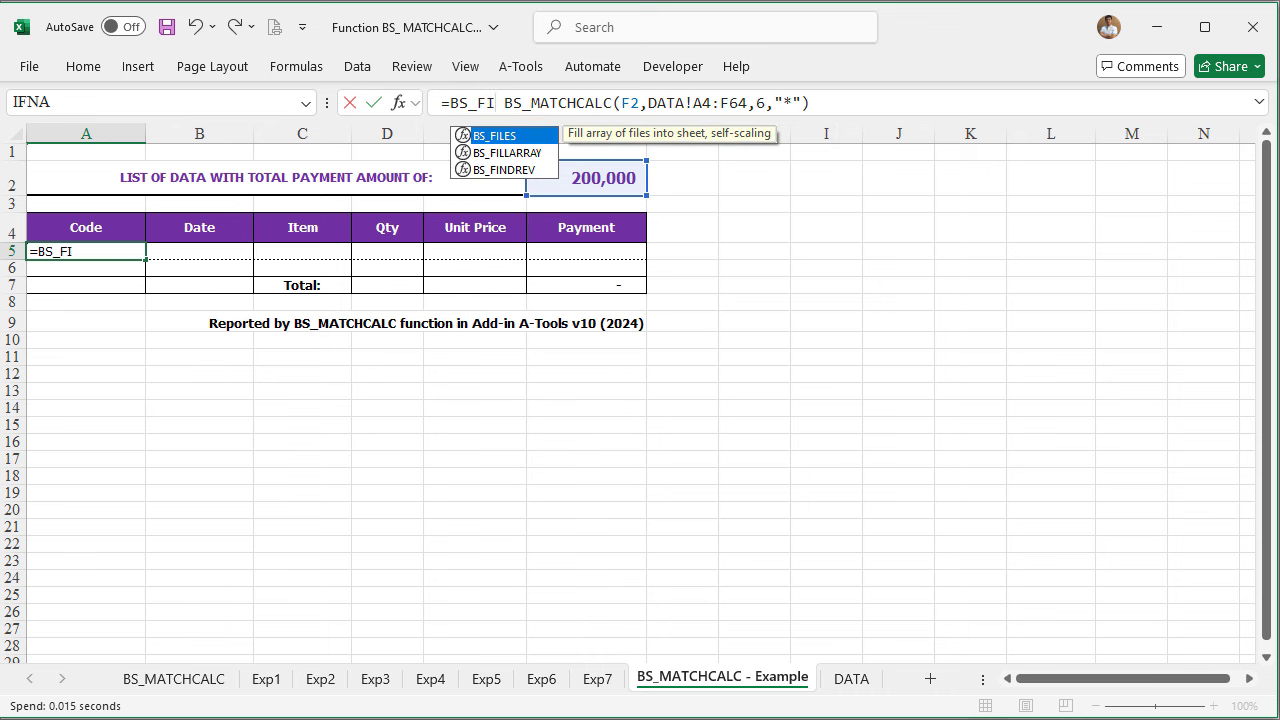
pyautogui.press('Down')
pyautogui.press('Tab')
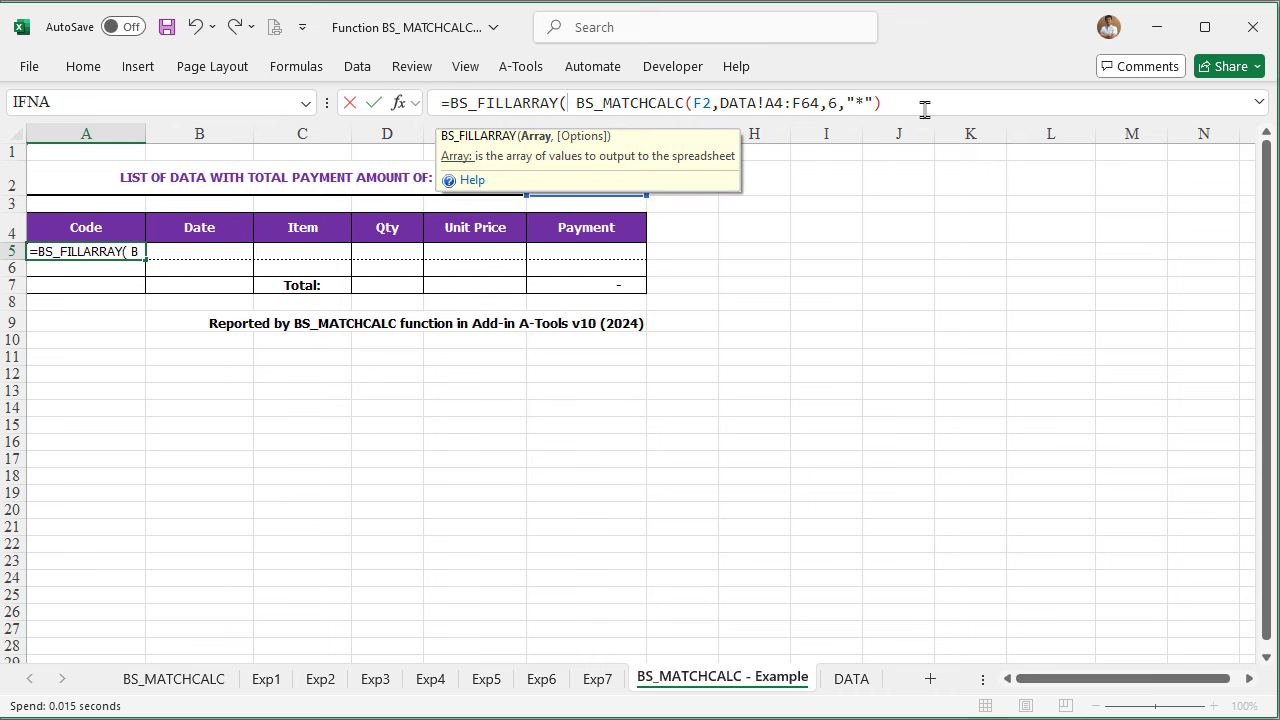
pyautogui.click(925, 106)
pyautogui.write(', ')
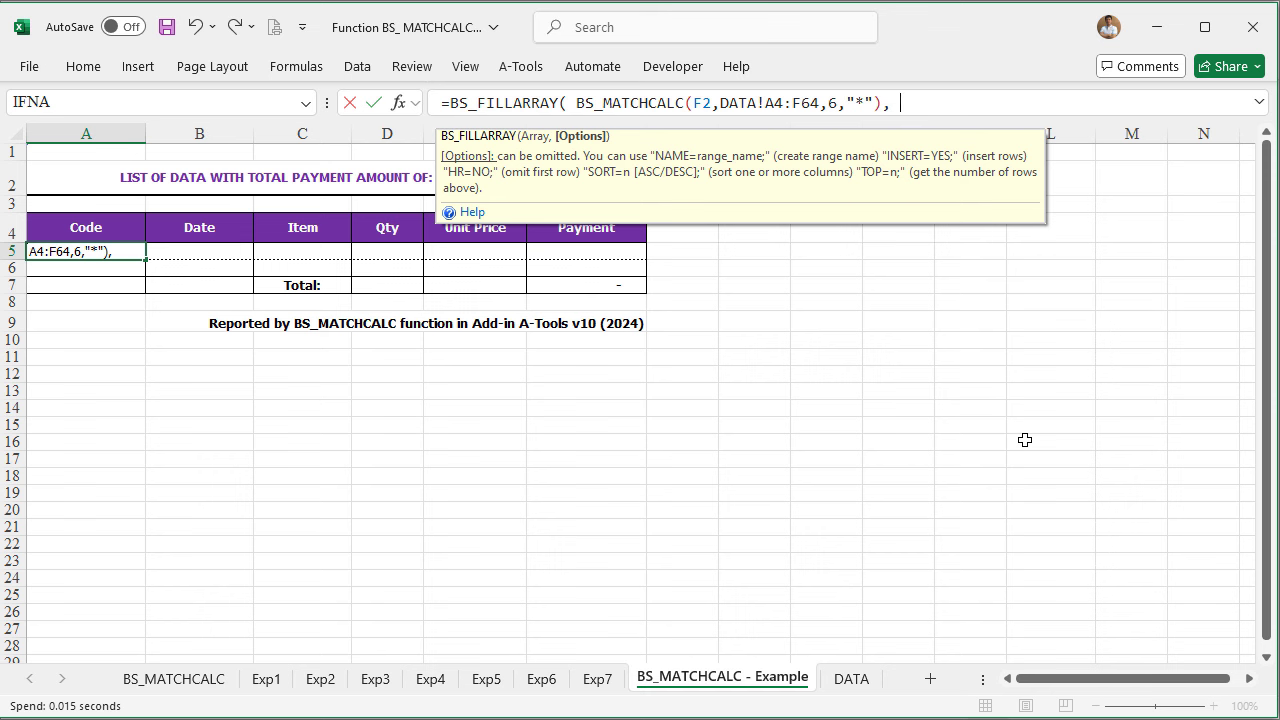
pyautogui.write('"INSER')
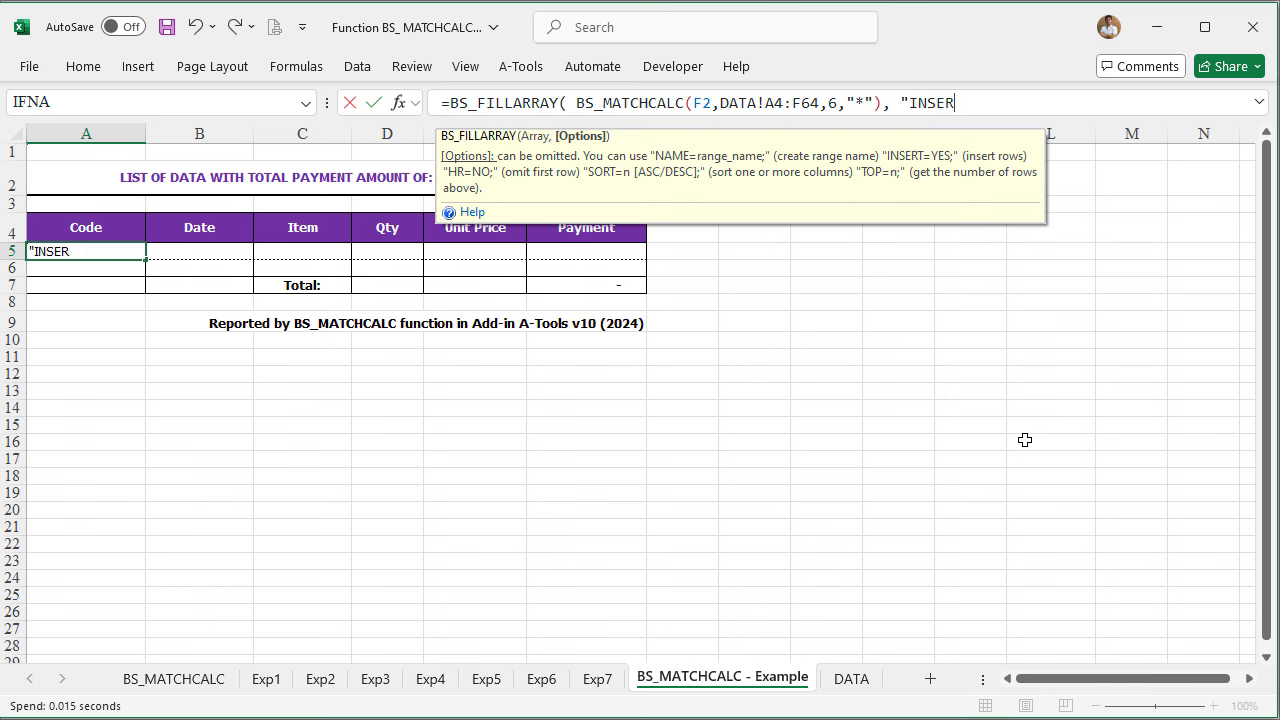
pyautogui.write('T=YE')
pyautogui.write('S"')
pyautogui.write(')')
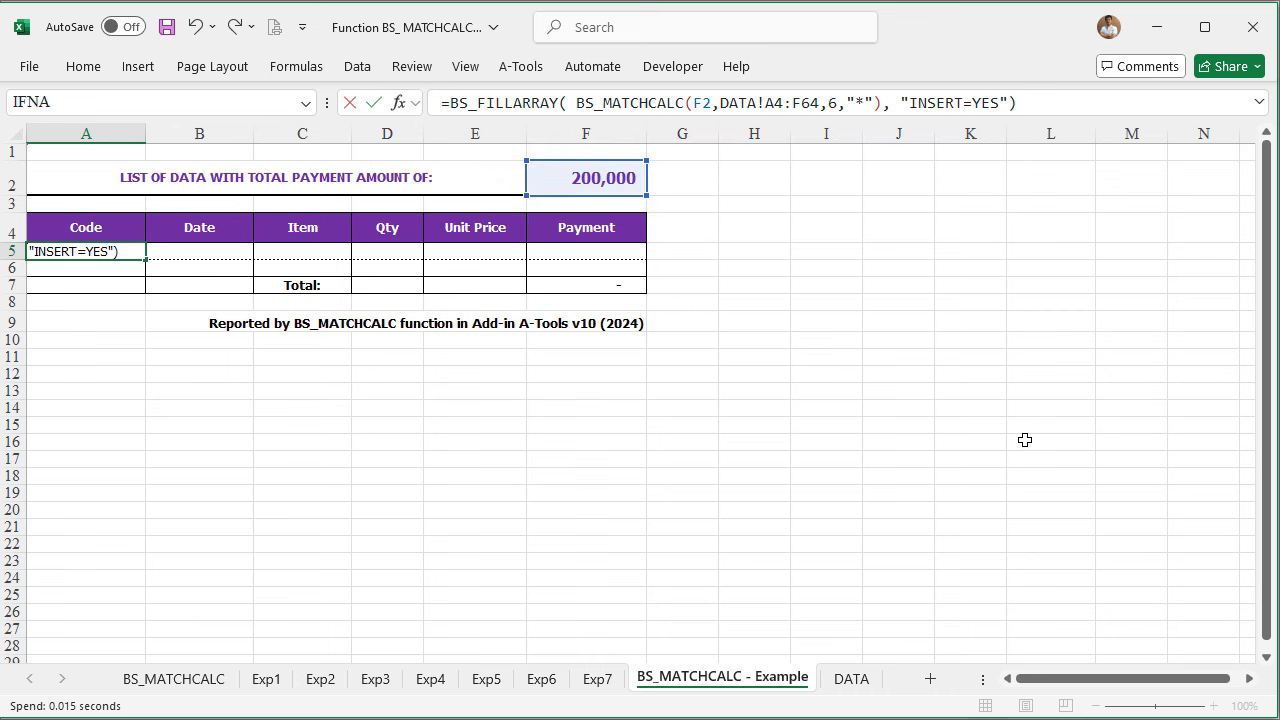
pyautogui.hotkey('ctrl', 'shift', 'Return')
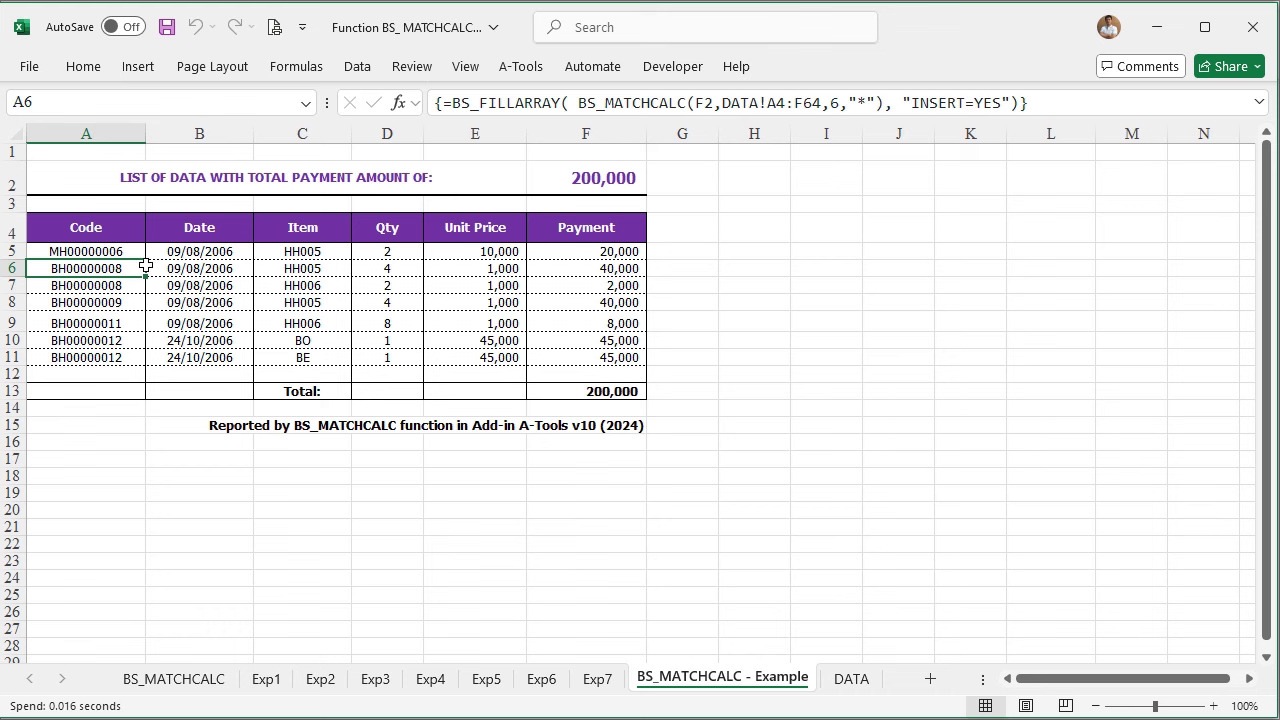
pyautogui.moveTo(116, 251); pyautogui.dragTo(571, 357)
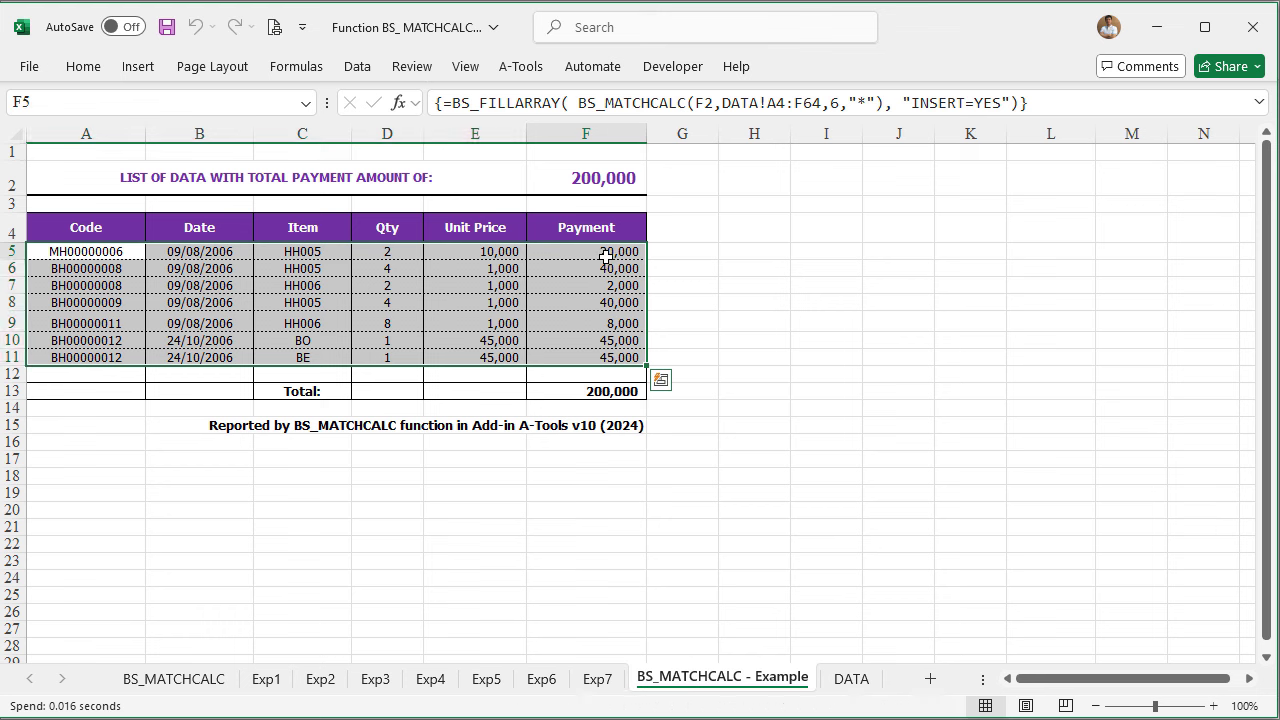
pyautogui.moveTo(607, 260); pyautogui.dragTo(603, 356)
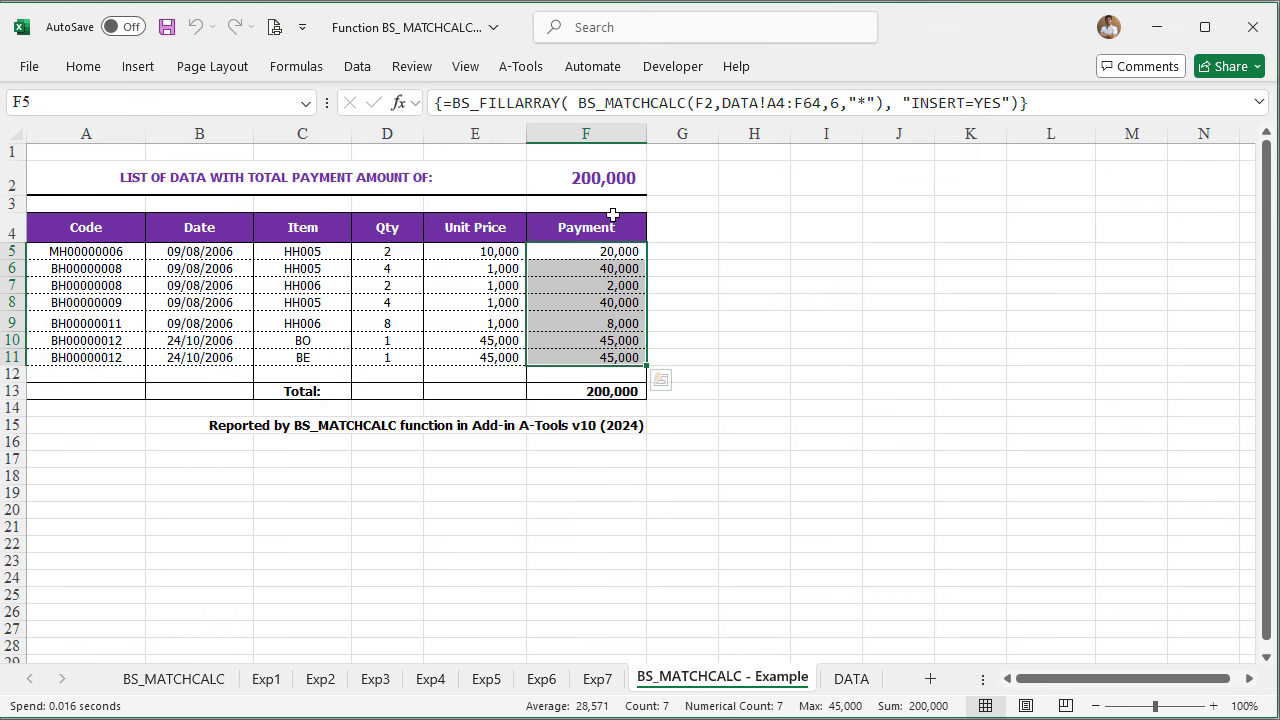
pyautogui.doubleClick(606, 391)
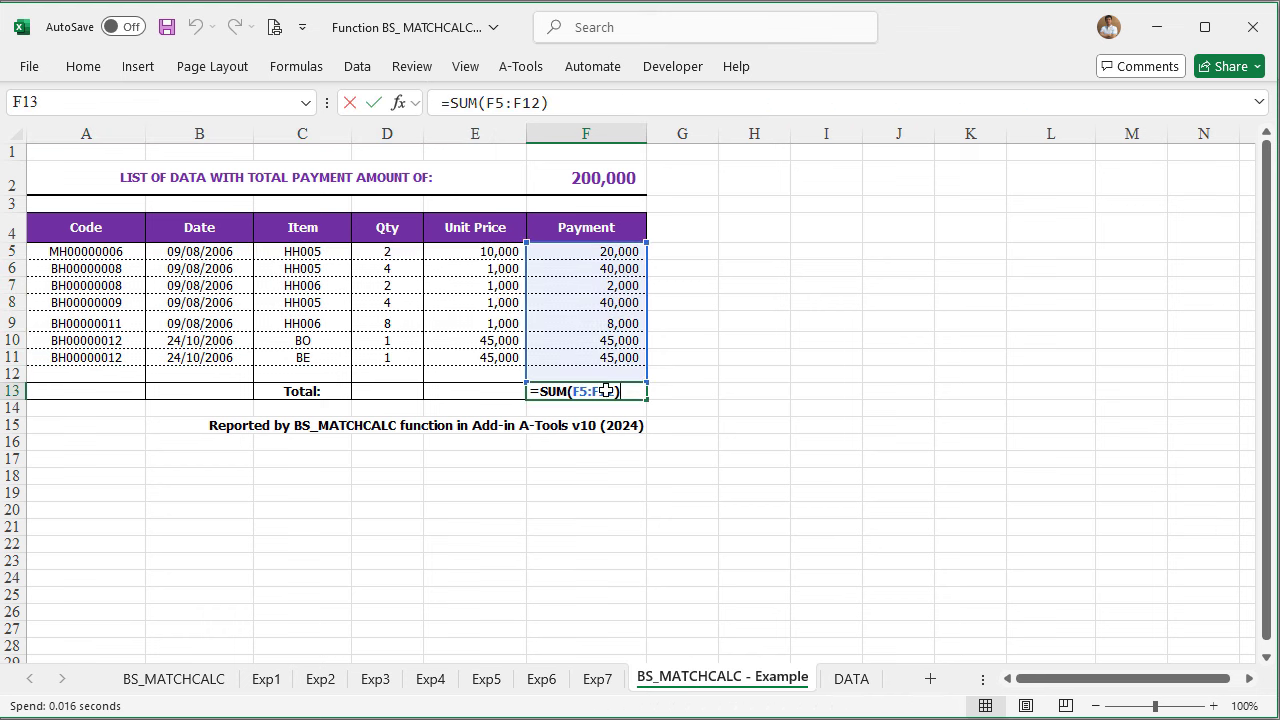
pyautogui.press('Return')
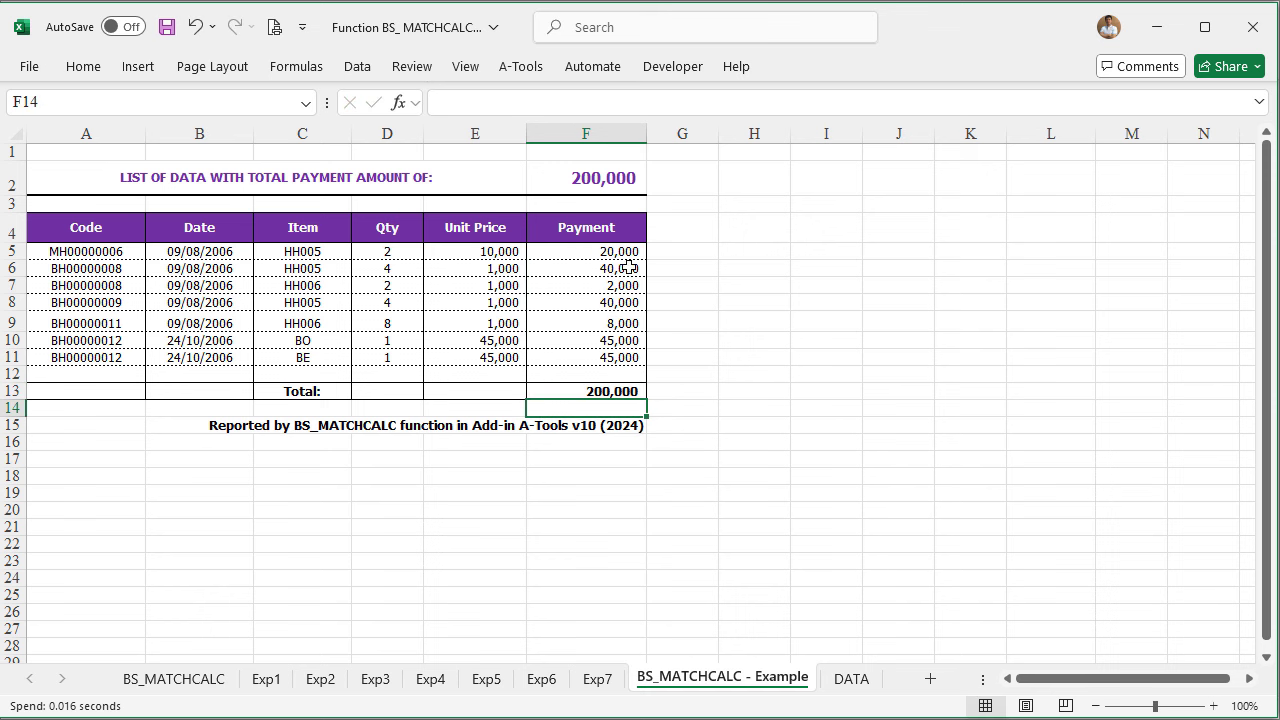
pyautogui.click(592, 176)
# Set the F2 target to 100,000 and check the sum of the five listed payments
pyautogui.write('1')
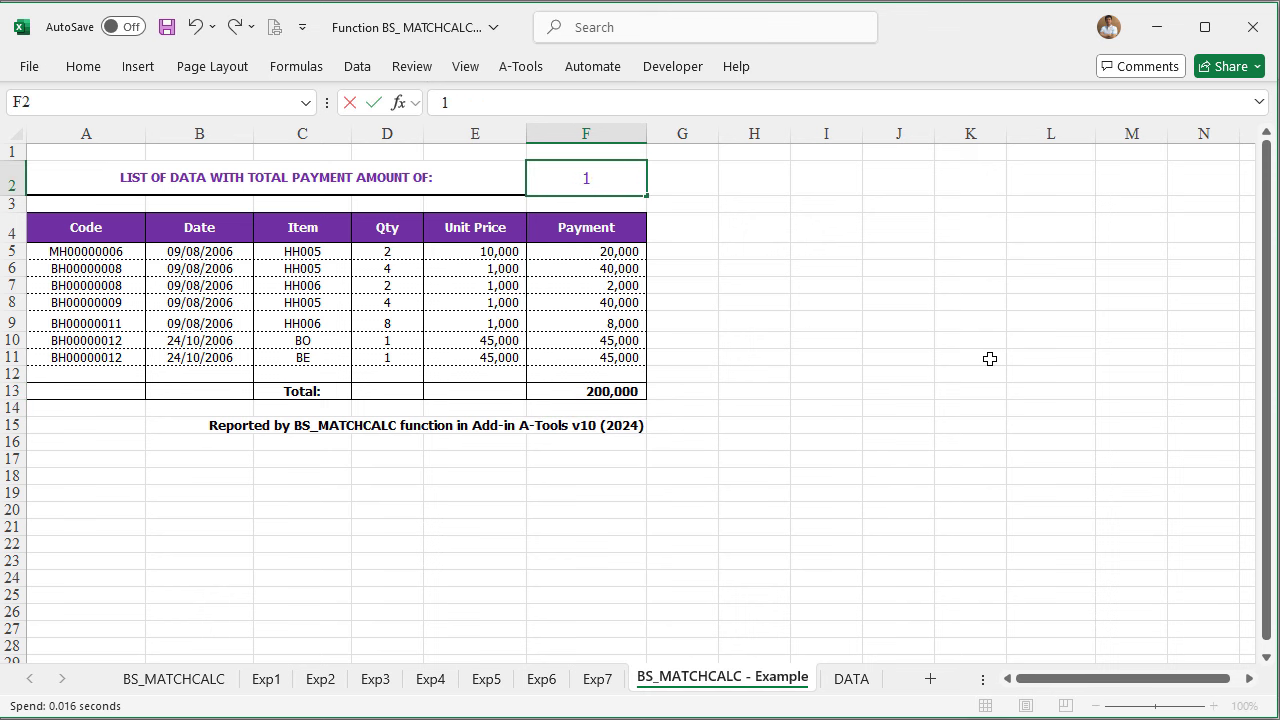
pyautogui.write('00,0')
pyautogui.press('Return')
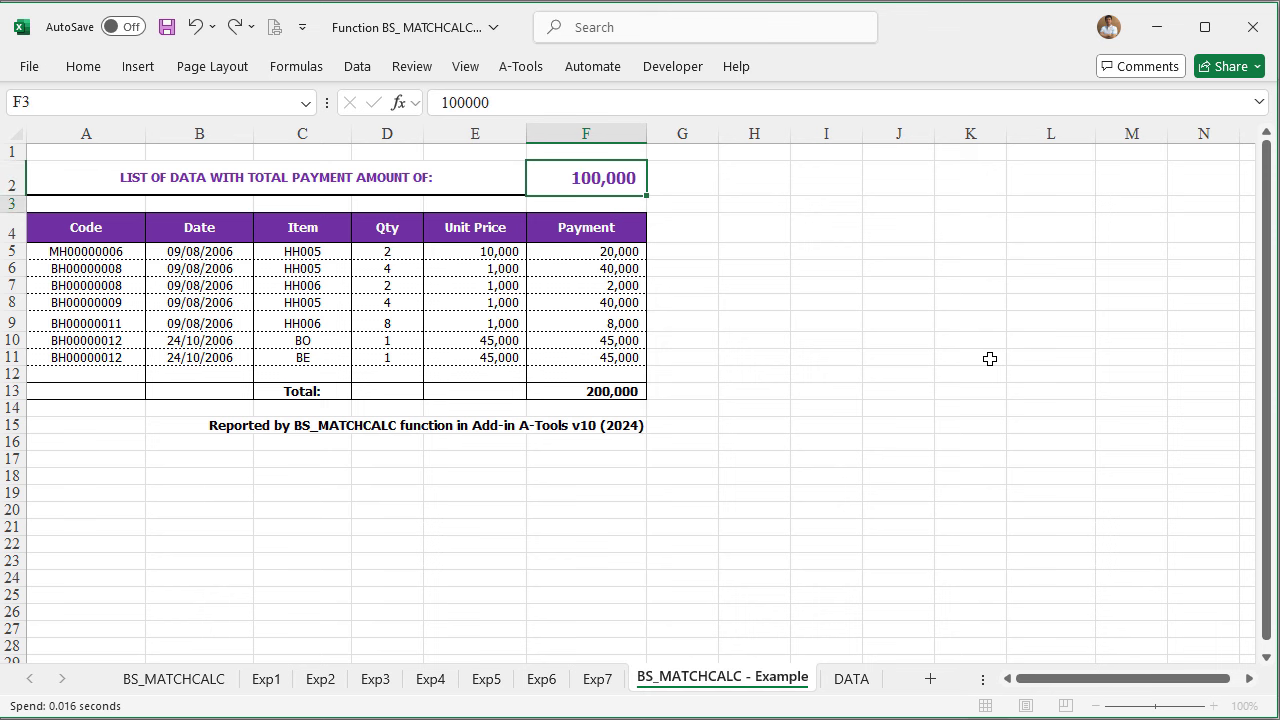
pyautogui.press('Down')
pyautogui.press('Down')
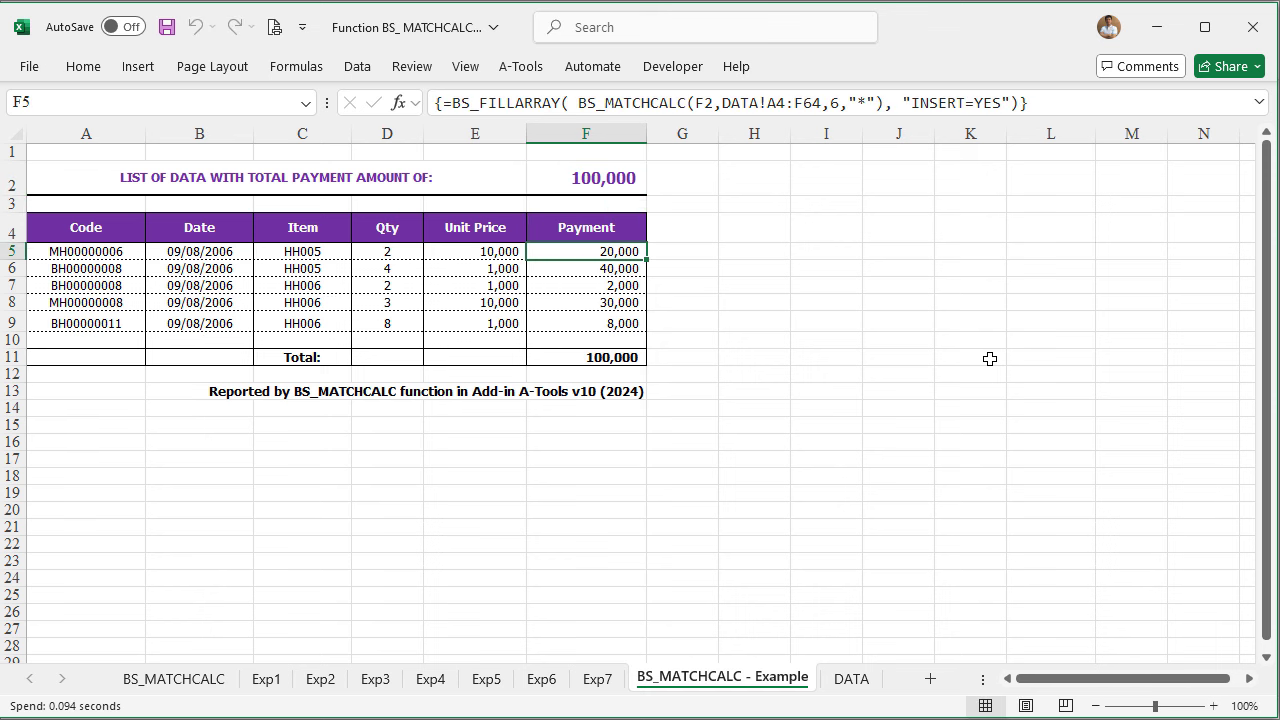
pyautogui.hotkey('shift', 'Down')
pyautogui.hotkey('shift', 'Down')
pyautogui.hotkey('shift', 'Down')
pyautogui.hotkey('shift', 'Down')
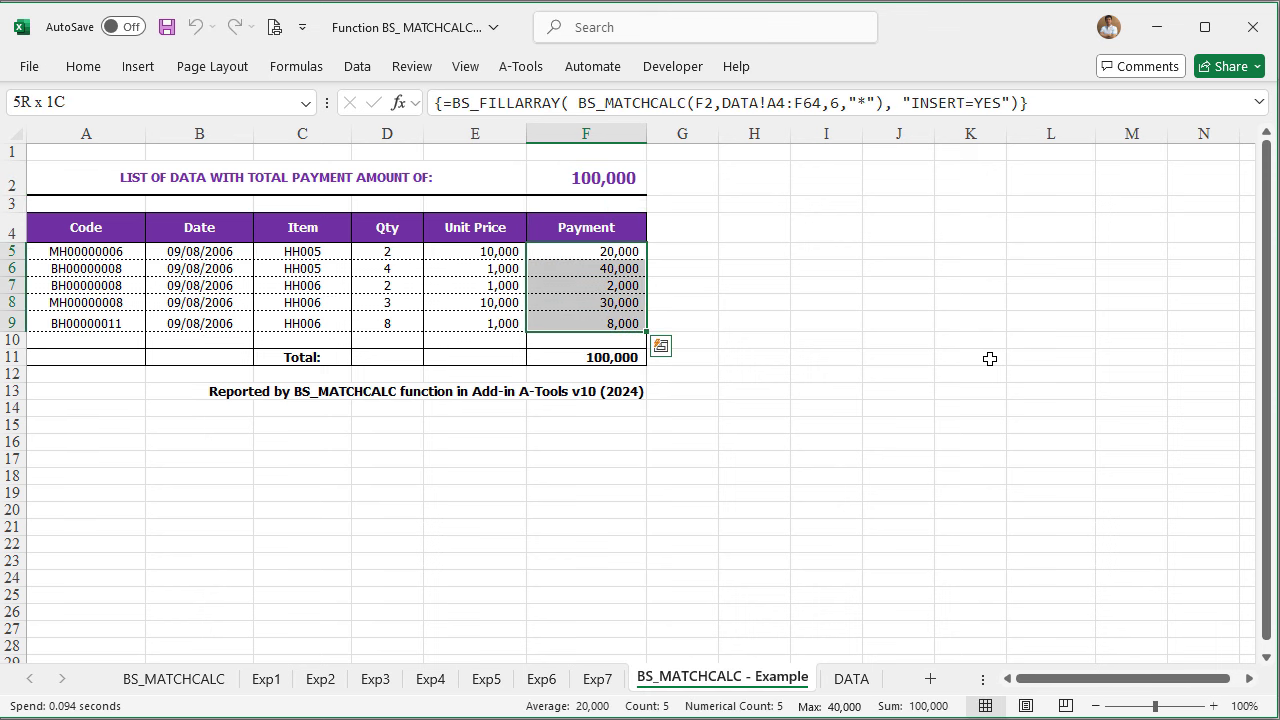
pyautogui.press('Up')
pyautogui.press('Up')
pyautogui.press('Up')
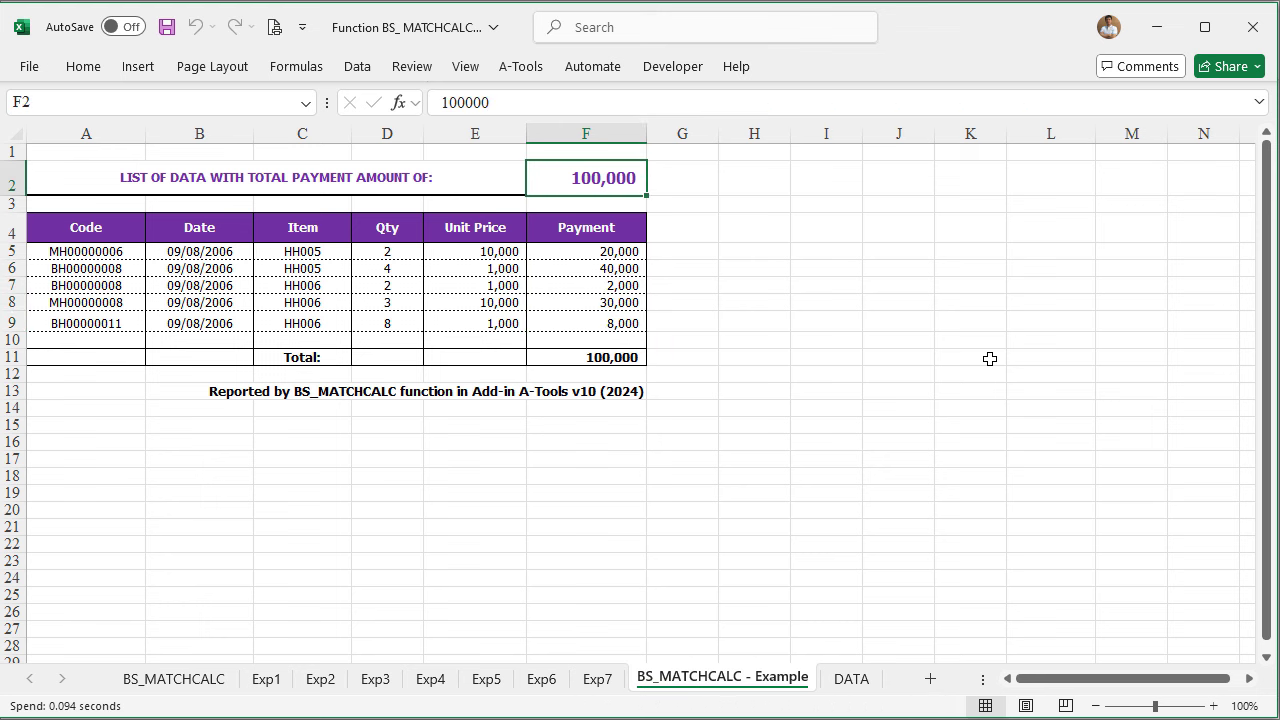
# Raise the F2 target so the report lists nine rows totaling 300,000
pyautogui.write('400000')
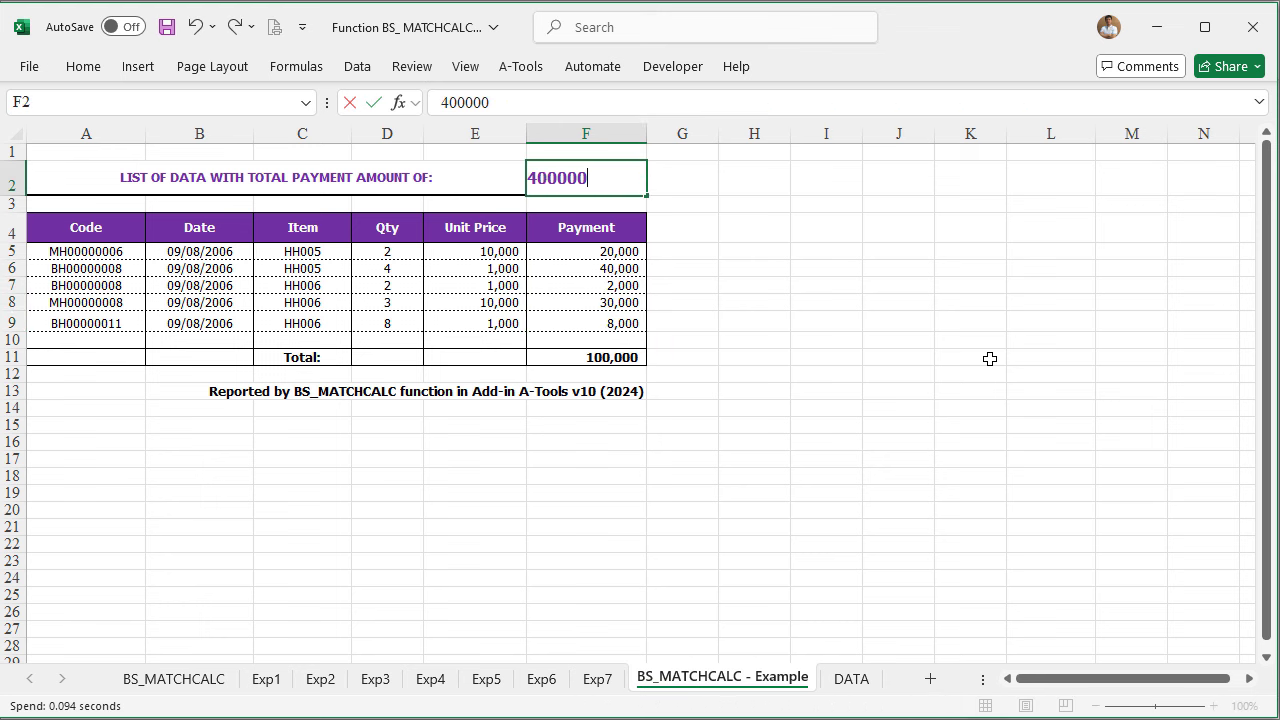
pyautogui.press('Return')
pyautogui.click(693, 102)
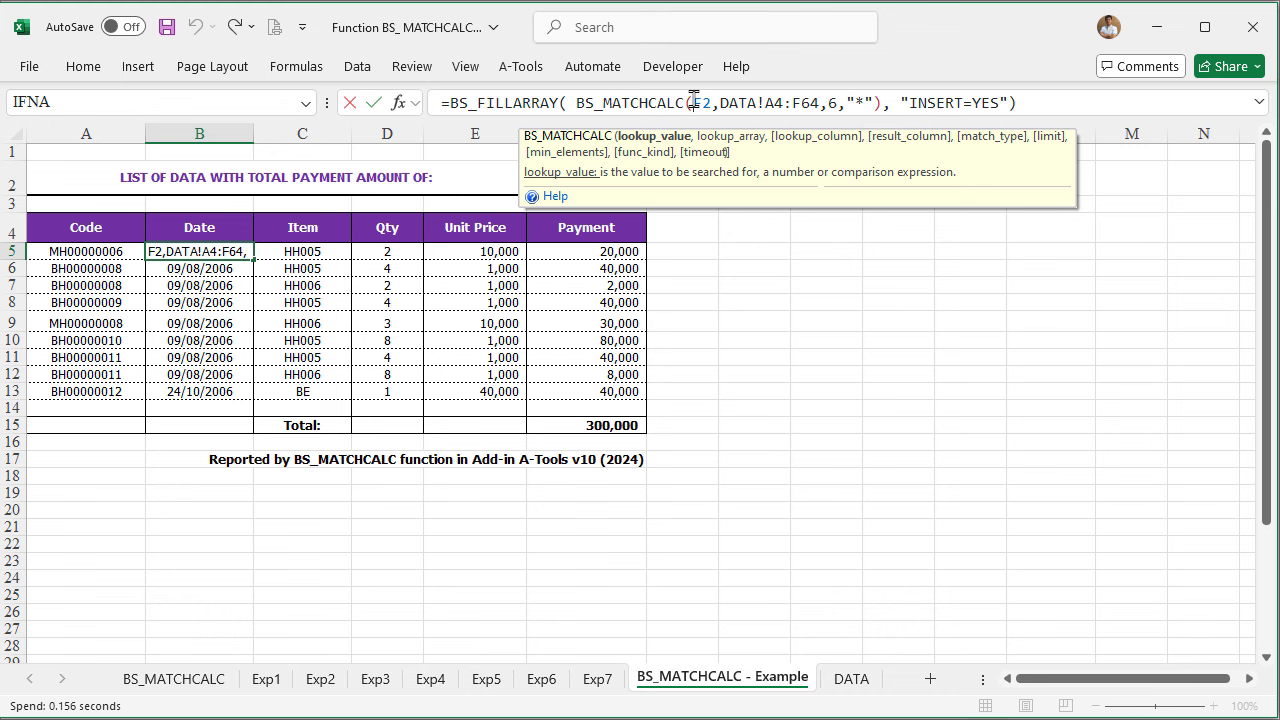
# Open the A-Tools BS_MATCHCALC help article, widen its pane, and scroll to the examples
pyautogui.click(552, 197)
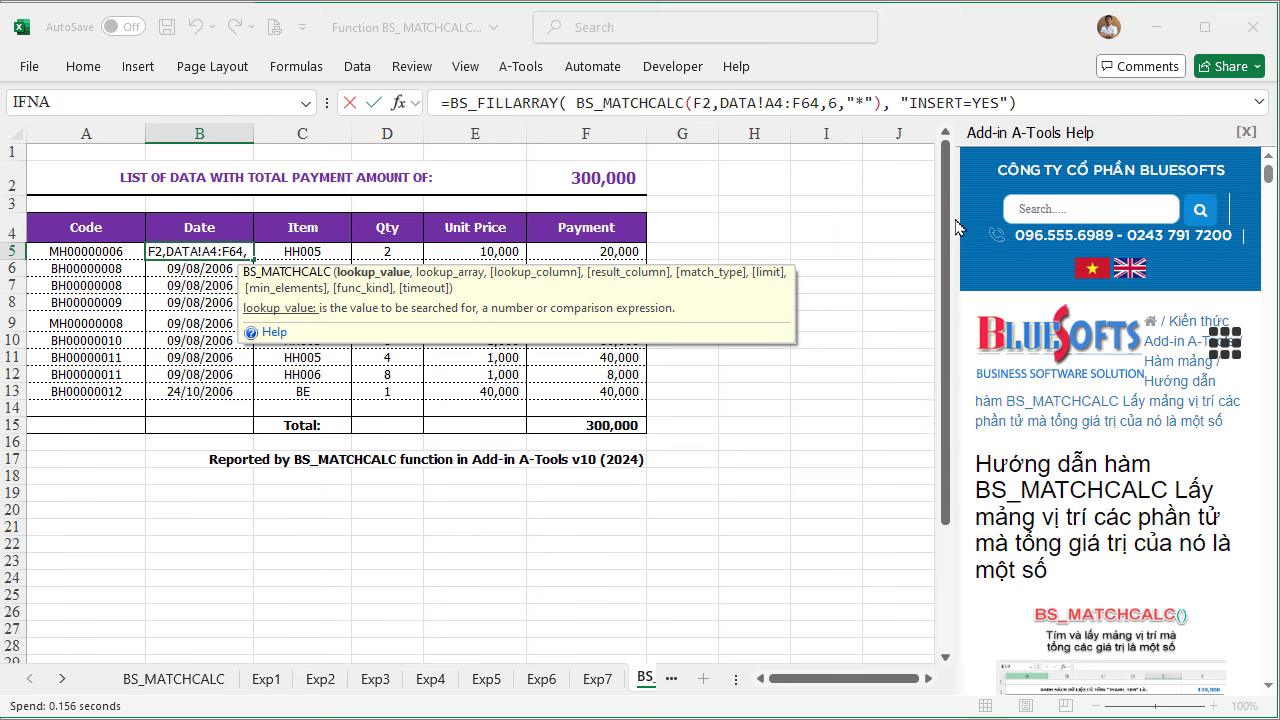
pyautogui.moveTo(957, 226); pyautogui.dragTo(716, 201)
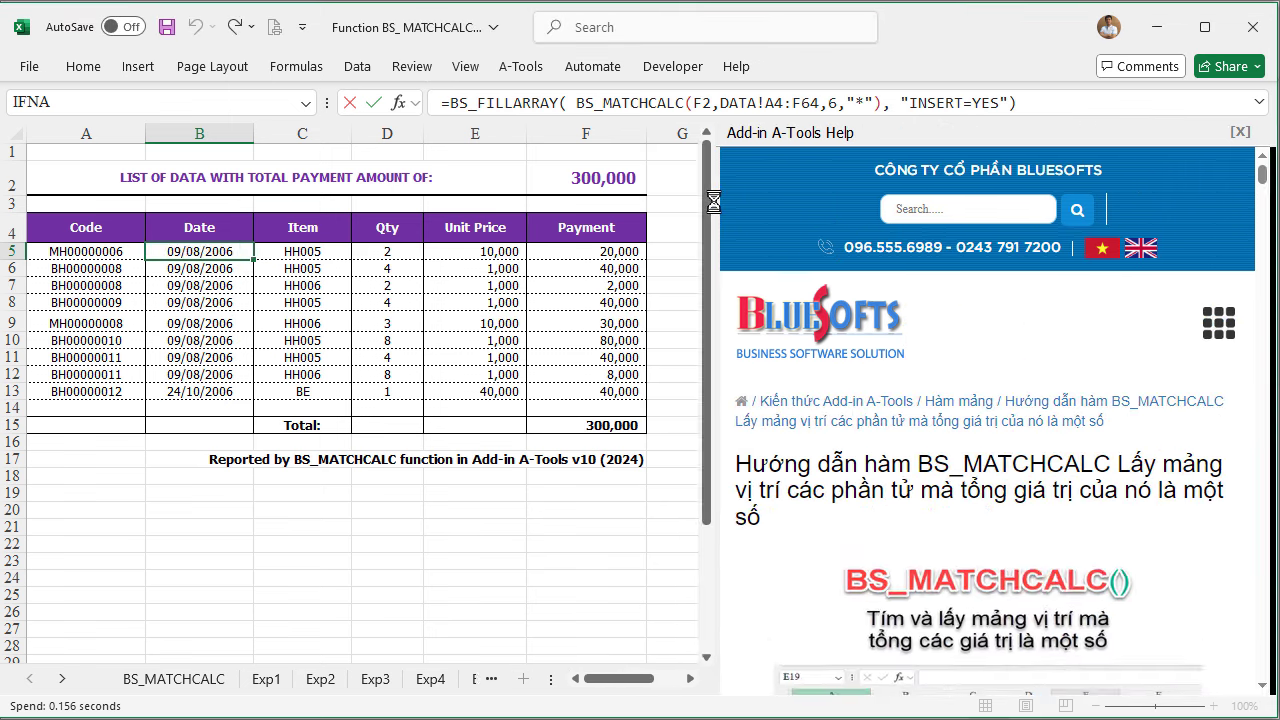
pyautogui.moveTo(1268, 175); pyautogui.dragTo(1271, 258)
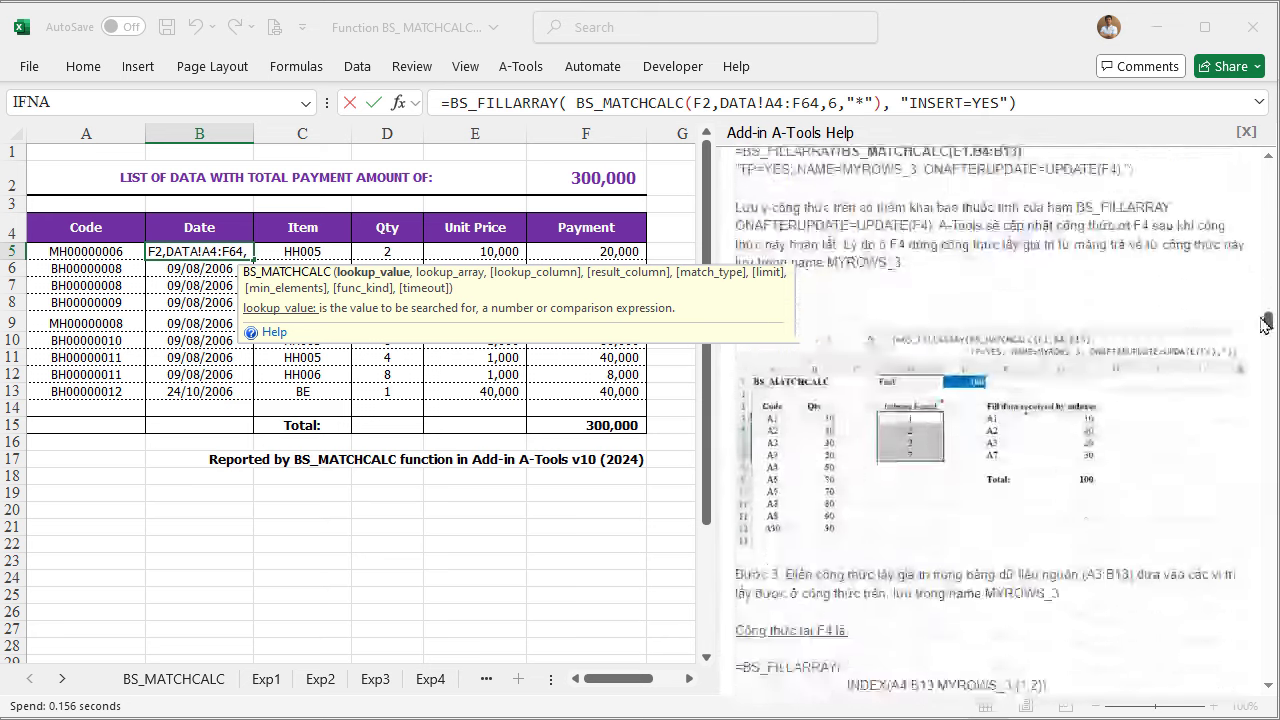
pyautogui.moveTo(1271, 258)
pyautogui.mouseDown()
pyautogui.moveTo(1253, 385)
pyautogui.moveTo(1217, 174)
pyautogui.mouseUp()
pyautogui.scroll(-5, 1217, 174)
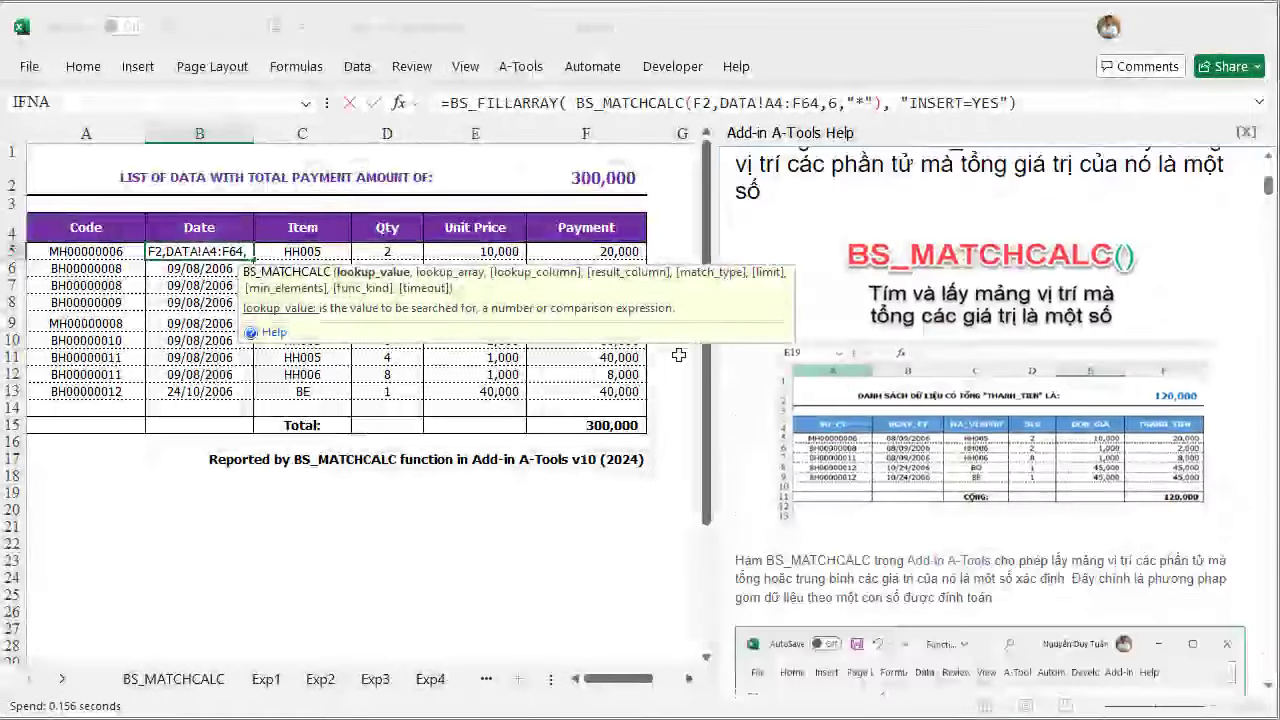